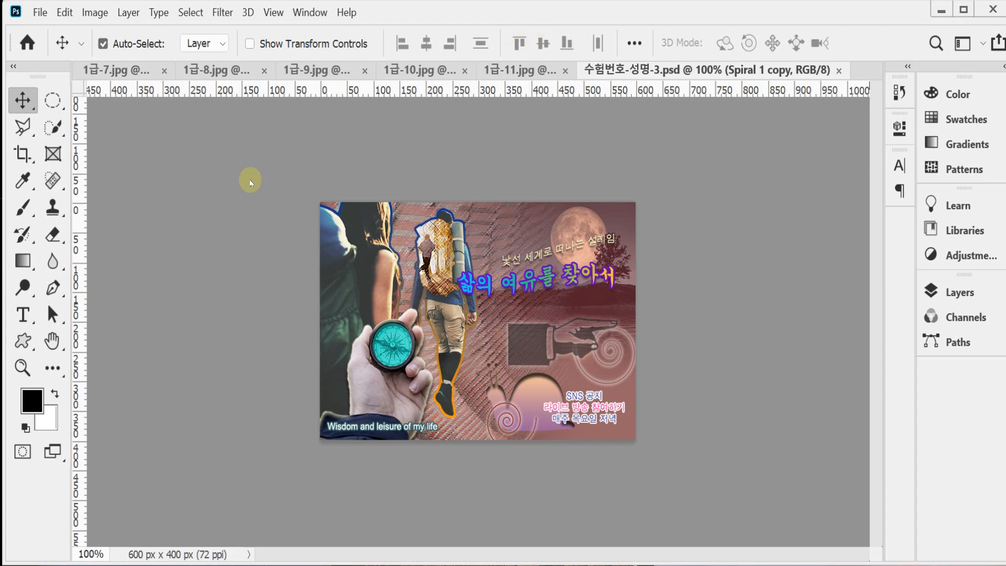
# Create a new 600 × 400 pixel document at 72 pixels/inch in RGB Color, 8 bit, with a white background
pyautogui.click(39, 12)
pyautogui.click(63, 31)
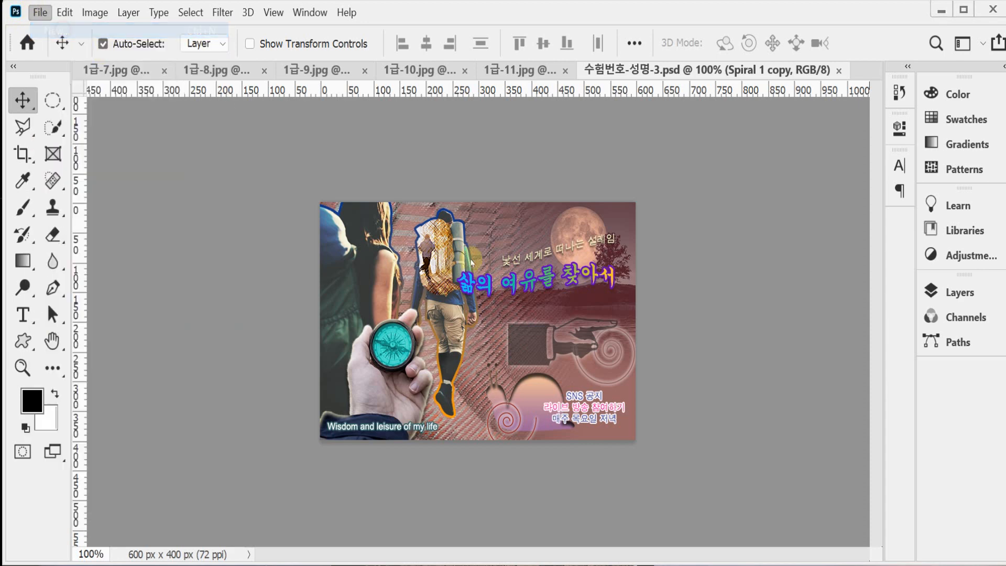
pyautogui.click(602, 242)
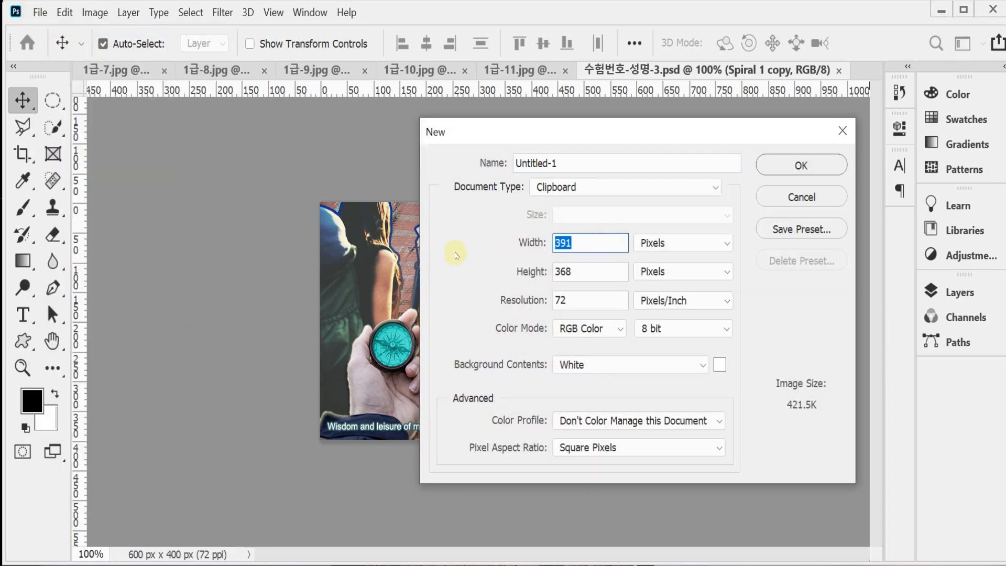
pyautogui.write('600')
pyautogui.press('Tab')
pyautogui.press('Tab')
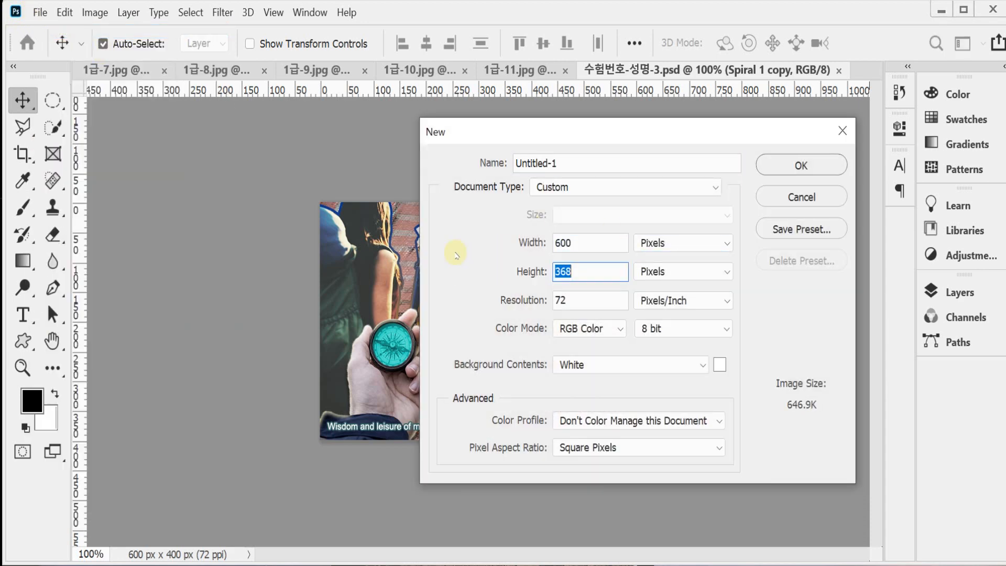
pyautogui.write('400')
pyautogui.press('Tab')
pyautogui.press('Tab')
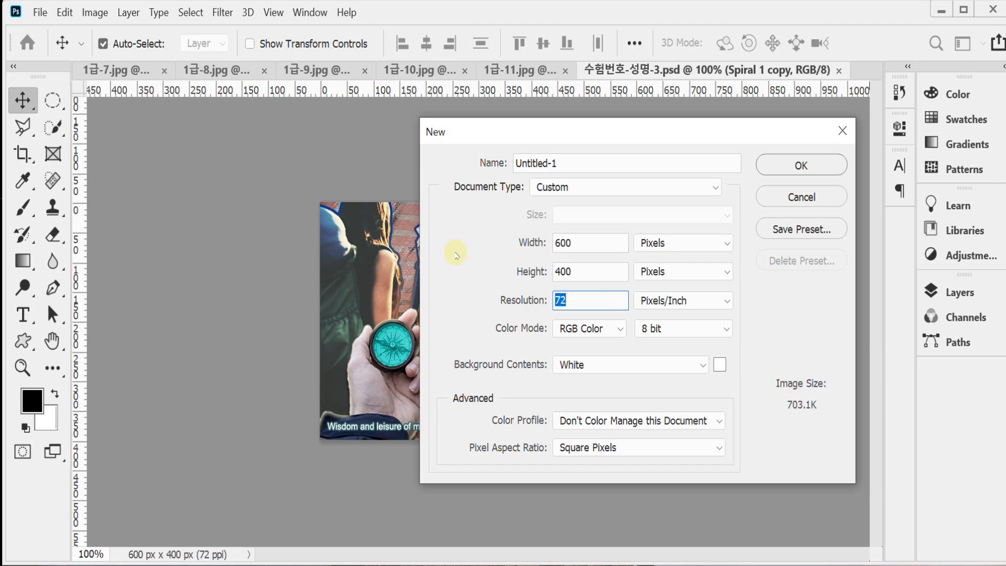
pyautogui.press('Tab')
pyautogui.press('Tab')
pyautogui.press('Tab')
pyautogui.press('Tab')
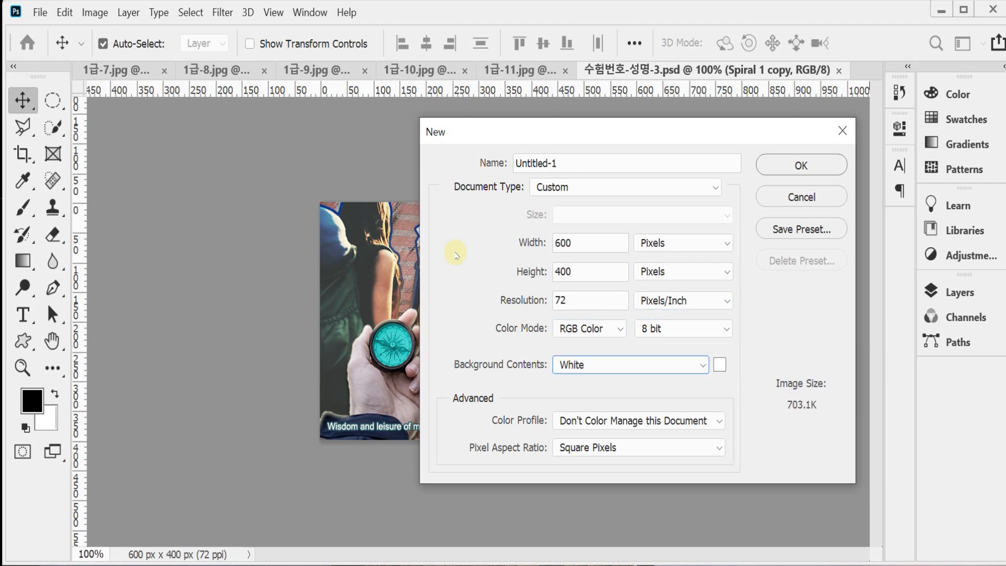
pyautogui.press('Tab')
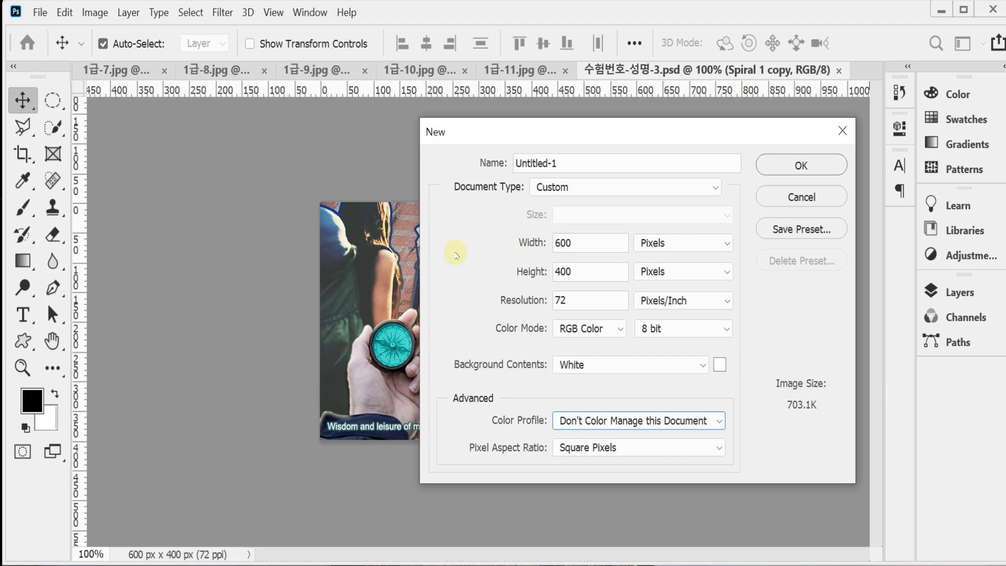
pyautogui.press('Return')
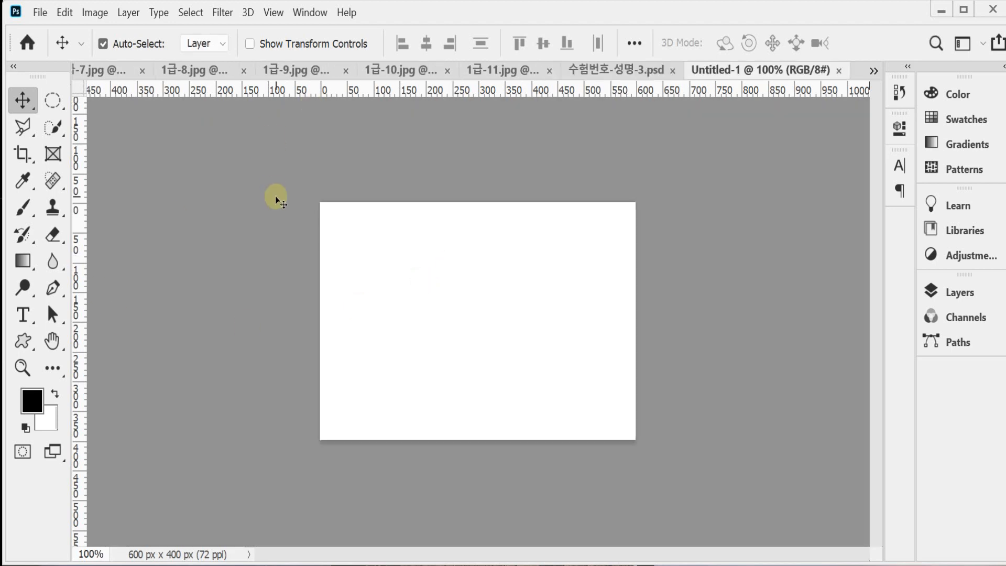
# Float the new document and 수험번호-성명-3.psd in separate windows and show the grid on both
pyautogui.moveTo(707, 71); pyautogui.dragTo(475, 183)
pyautogui.press("ctrl+'")
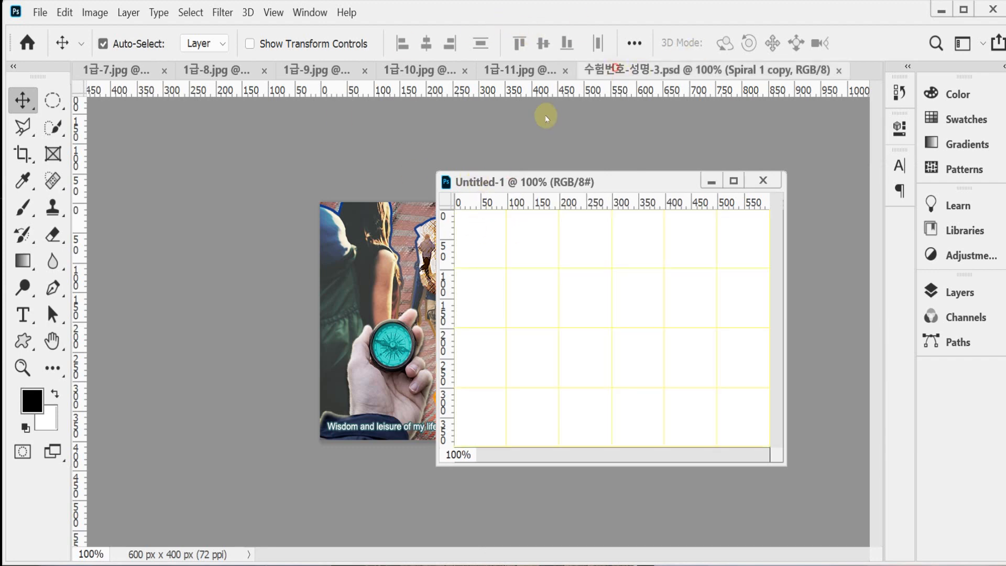
pyautogui.moveTo(624, 77); pyautogui.dragTo(331, 226)
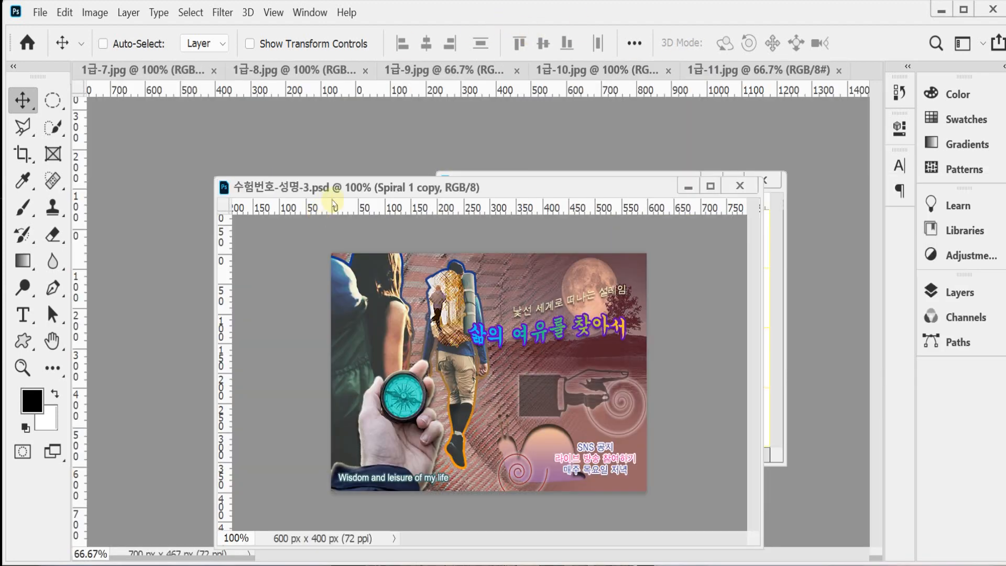
pyautogui.hotkey('ctrl', "'")
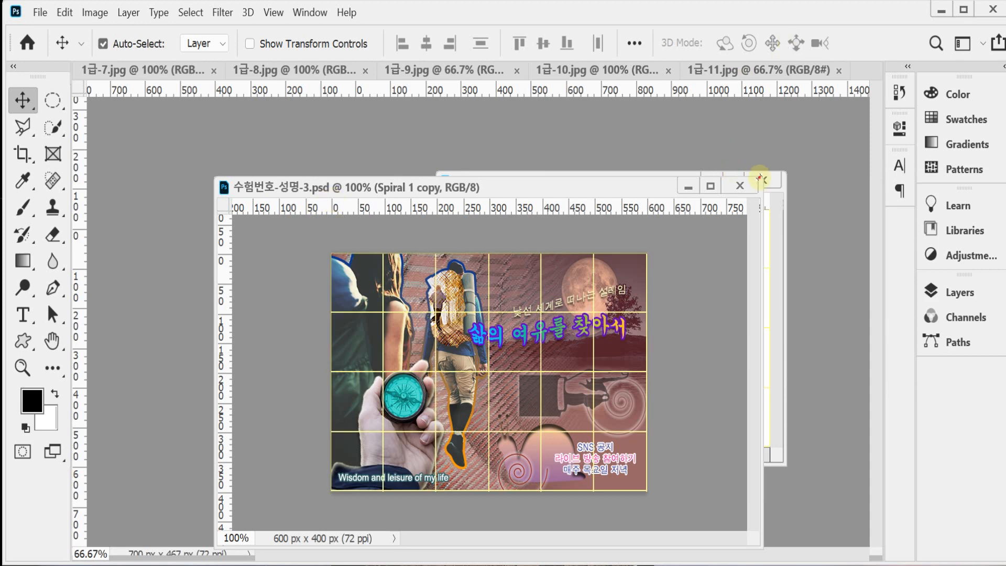
# Resize the 수험번호-성명-3.psd window to show its whole image and place the new document's window beside it
pyautogui.moveTo(763, 179); pyautogui.dragTo(518, 236)
pyautogui.moveTo(402, 249); pyautogui.dragTo(295, 179)
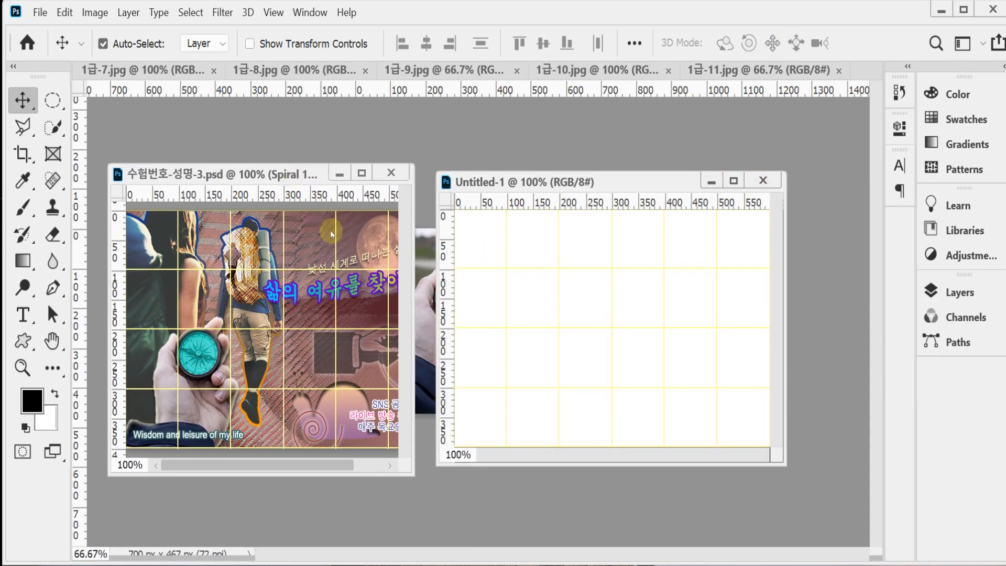
pyautogui.moveTo(414, 473); pyautogui.dragTo(497, 473)
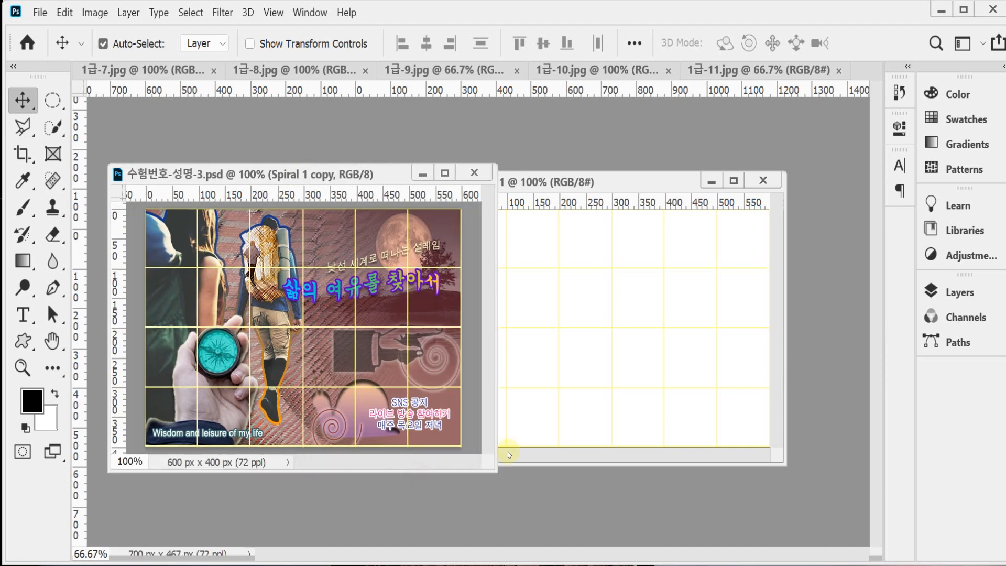
pyautogui.moveTo(625, 183); pyautogui.dragTo(686, 183)
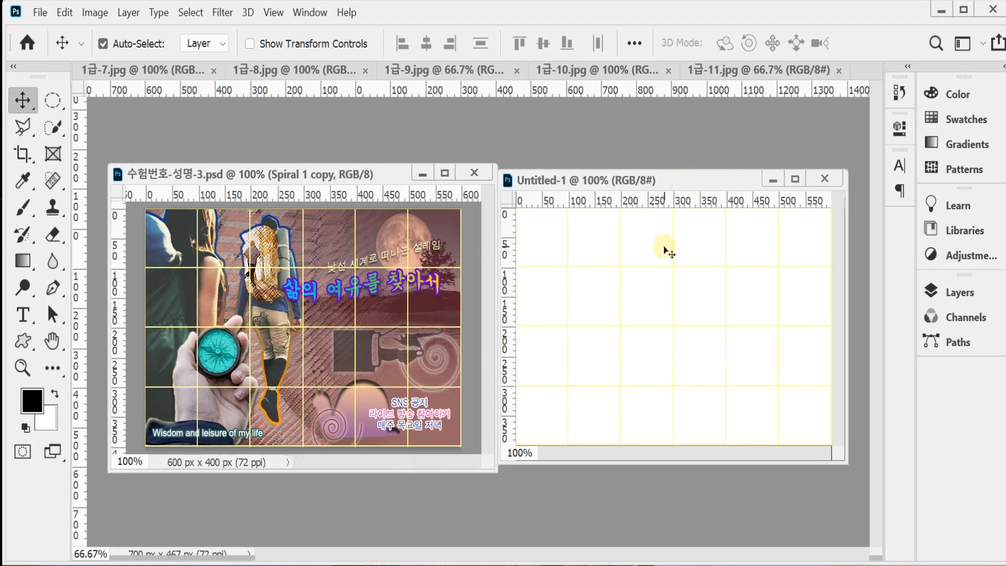
# Set the foreground color to hex 966 and fill the new document's background with it
pyautogui.click(33, 403)
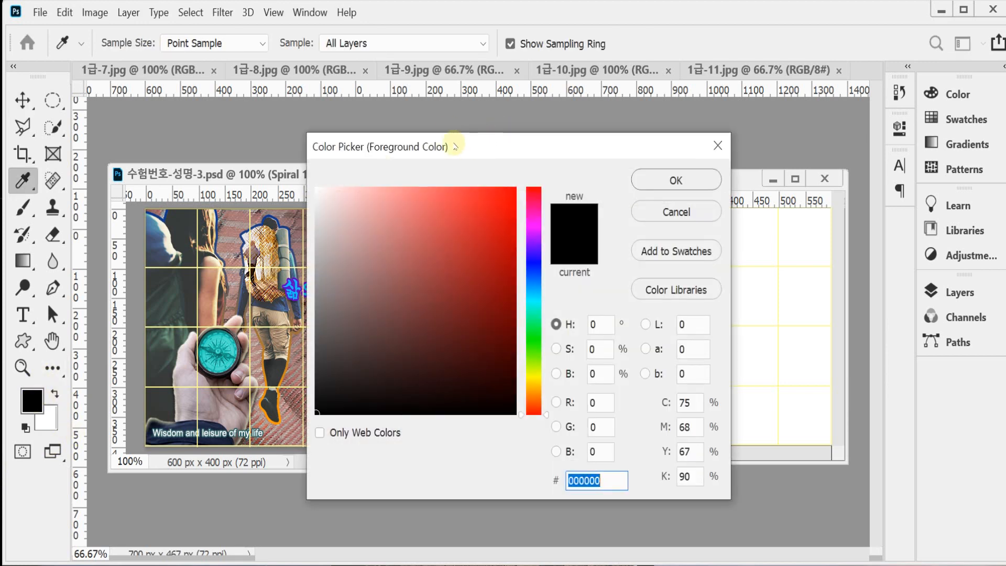
pyautogui.moveTo(455, 147); pyautogui.dragTo(449, 146)
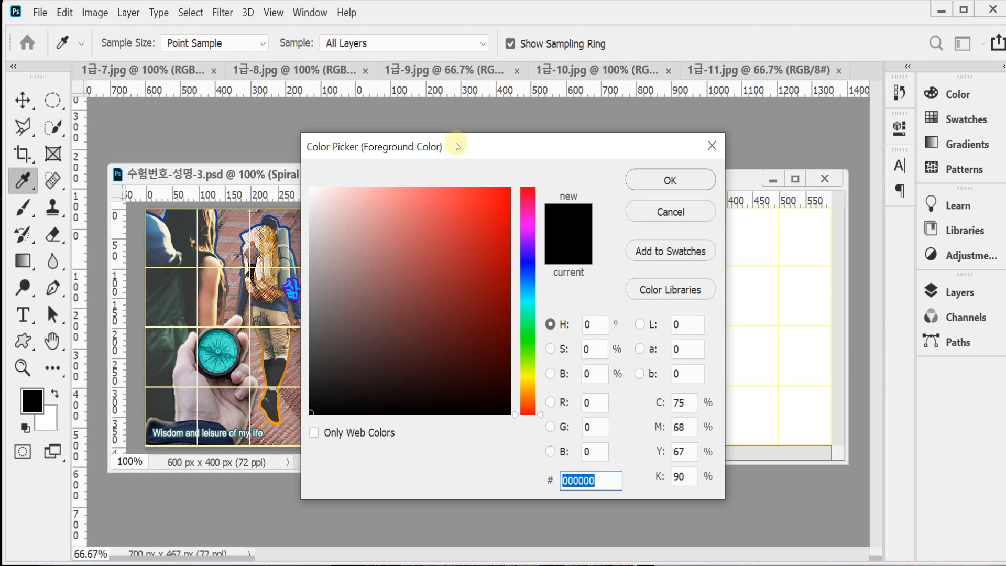
pyautogui.write('9')
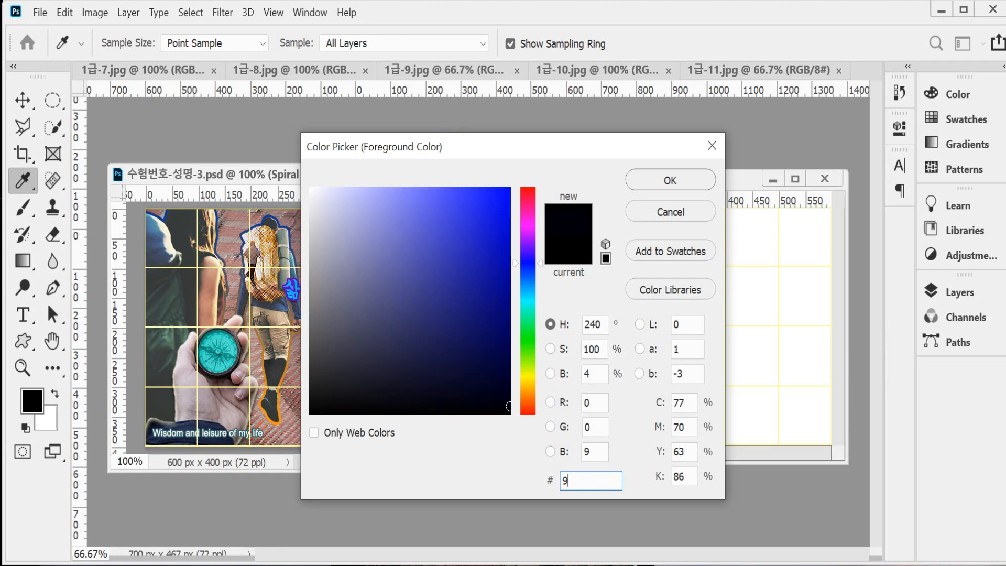
pyautogui.write('66')
pyautogui.press('Return')
pyautogui.press('v')
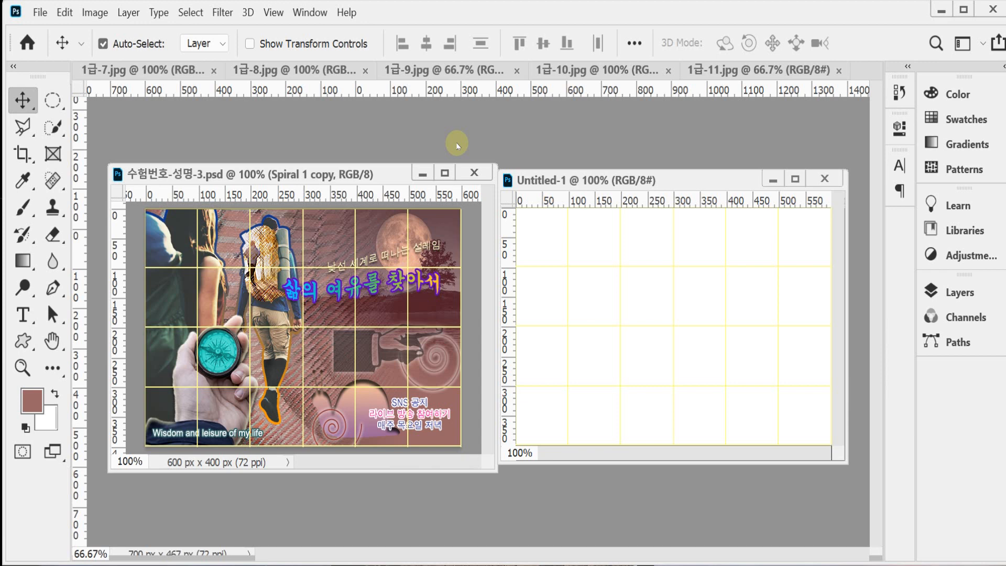
pyautogui.hotkey('alt', 'BackSpace')
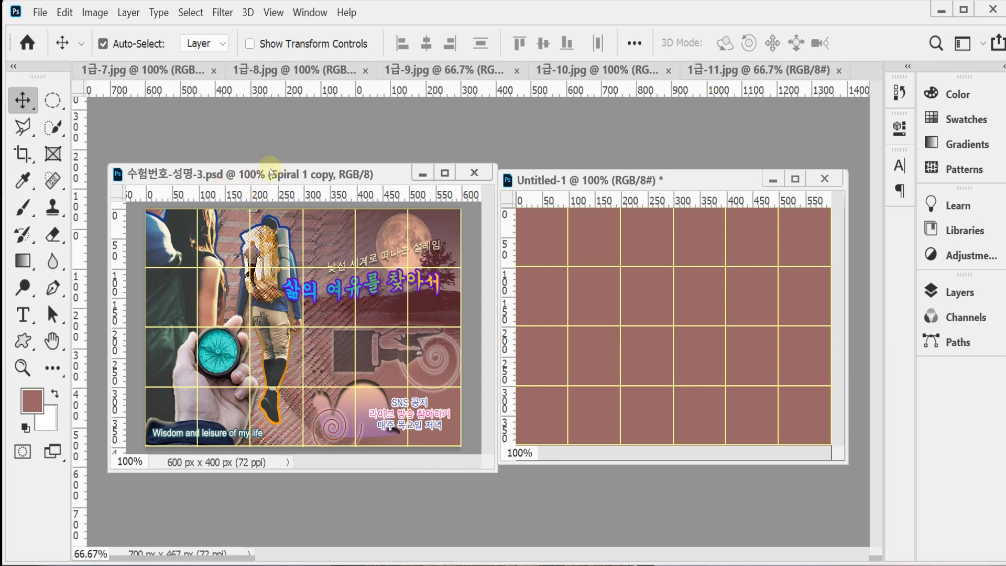
# Float 1급-7.jpg in its own window, select the whole image and copy it into the new document
pyautogui.moveTo(105, 70); pyautogui.dragTo(227, 146)
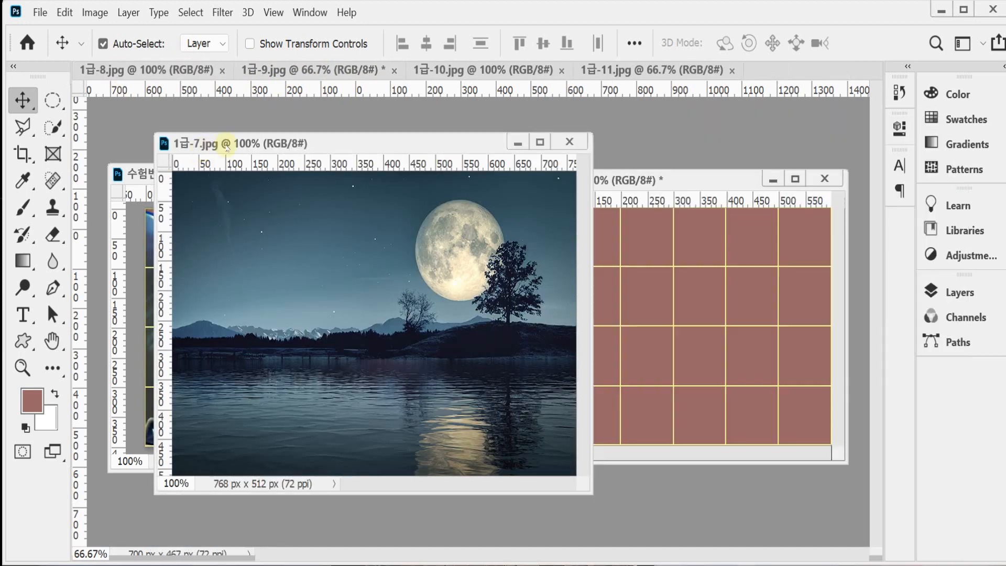
pyautogui.hotkey('ctrl', 'a')
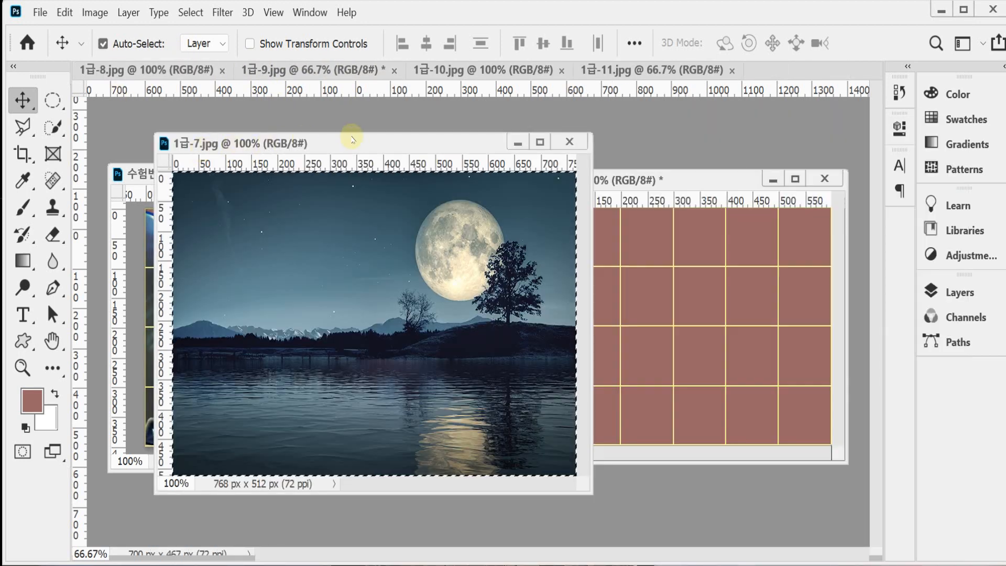
pyautogui.moveTo(563, 236); pyautogui.dragTo(662, 213)
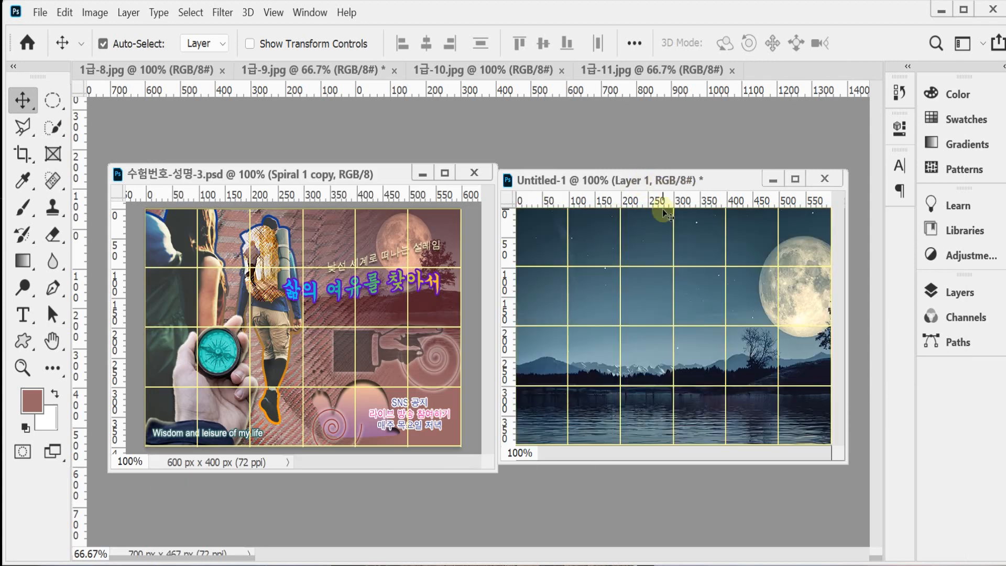
# Free-transform the moonlit lake layer with linked proportions and scale it to 63.36%
pyautogui.hotkey('ctrl', 't')
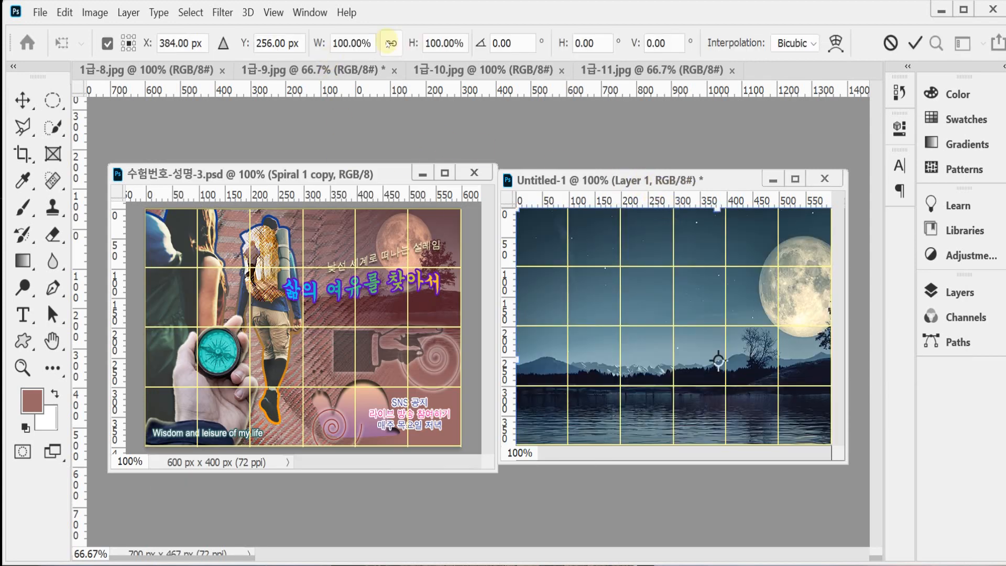
pyautogui.click(391, 43)
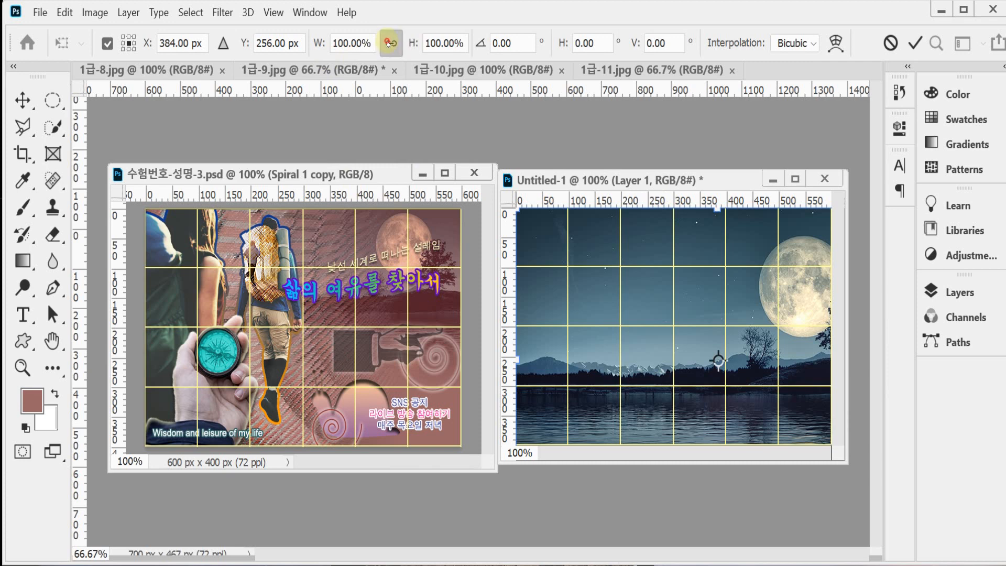
pyautogui.click(318, 44)
pyautogui.write('63')
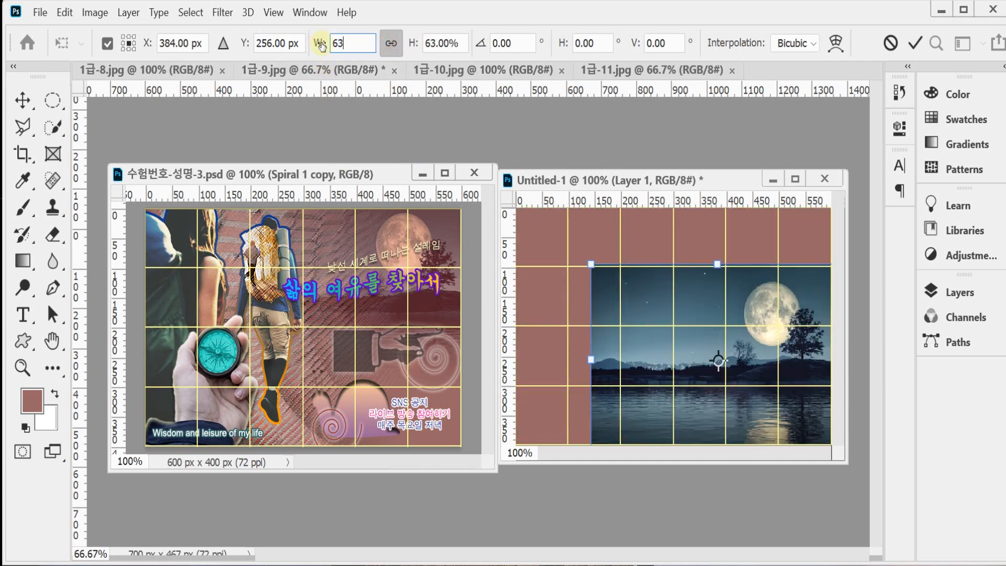
pyautogui.write('.36')
pyautogui.press('Return')
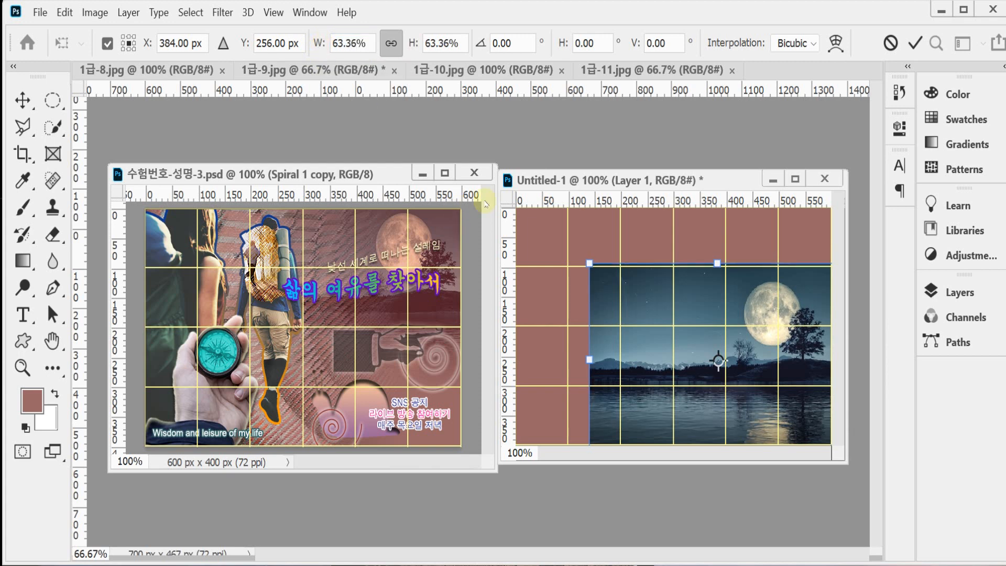
# Move the scaled moonlit lake image to the canvas's upper right, centred at about X 387, Y 144 px, and apply the transform
pyautogui.moveTo(652, 374); pyautogui.dragTo(633, 306)
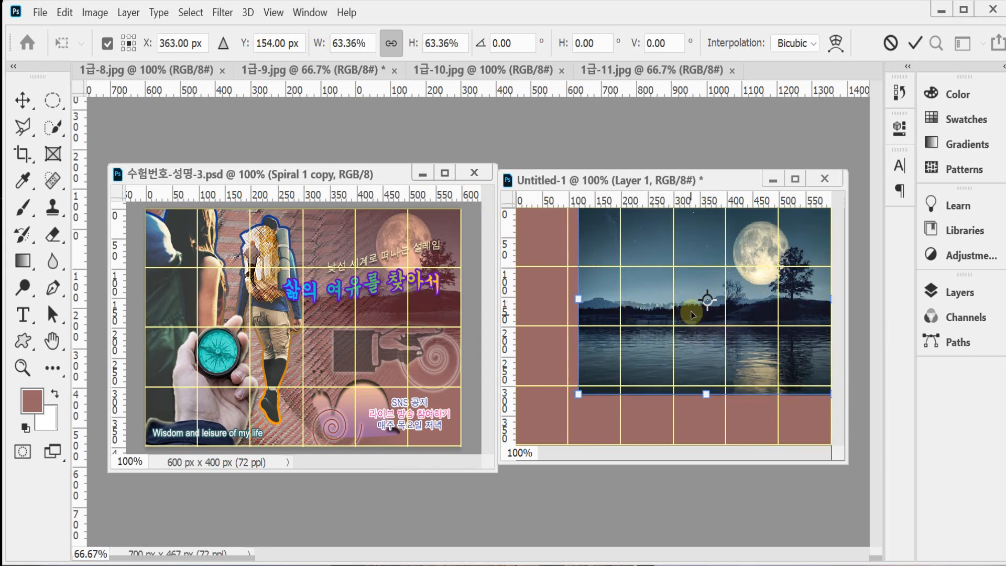
pyautogui.moveTo(692, 314); pyautogui.dragTo(704, 304)
pyautogui.press('Return')
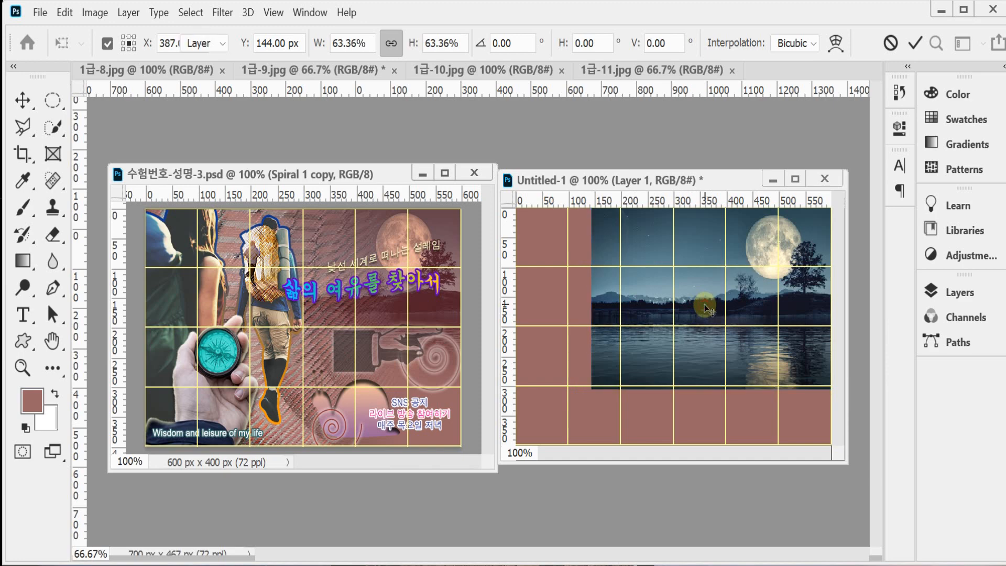
# Save the new document as a Photoshop file named 수험번호-성명-3 in the 임시 folder on the desktop
pyautogui.hotkey('ctrl', 's')
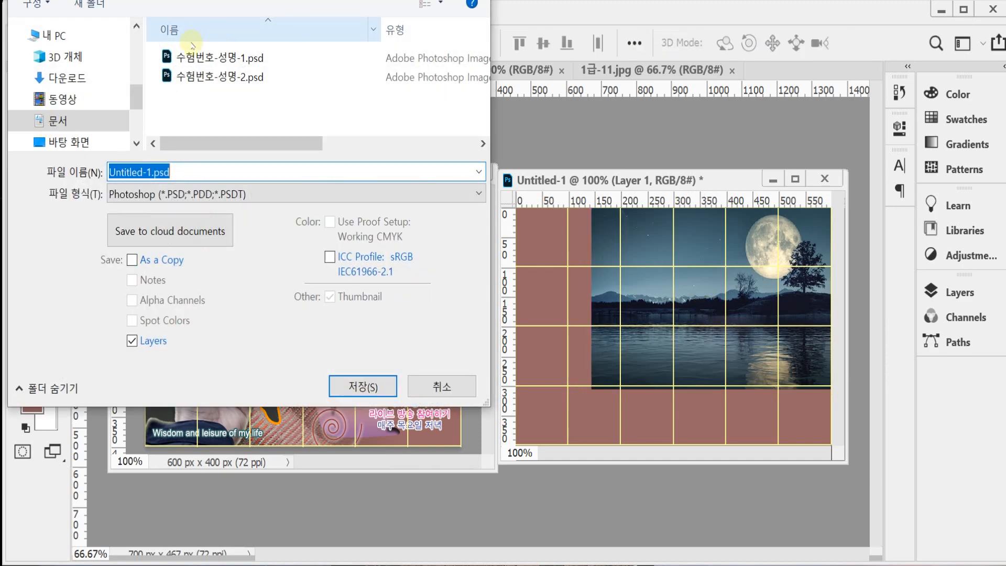
pyautogui.click(68, 142)
pyautogui.doubleClick(195, 78)
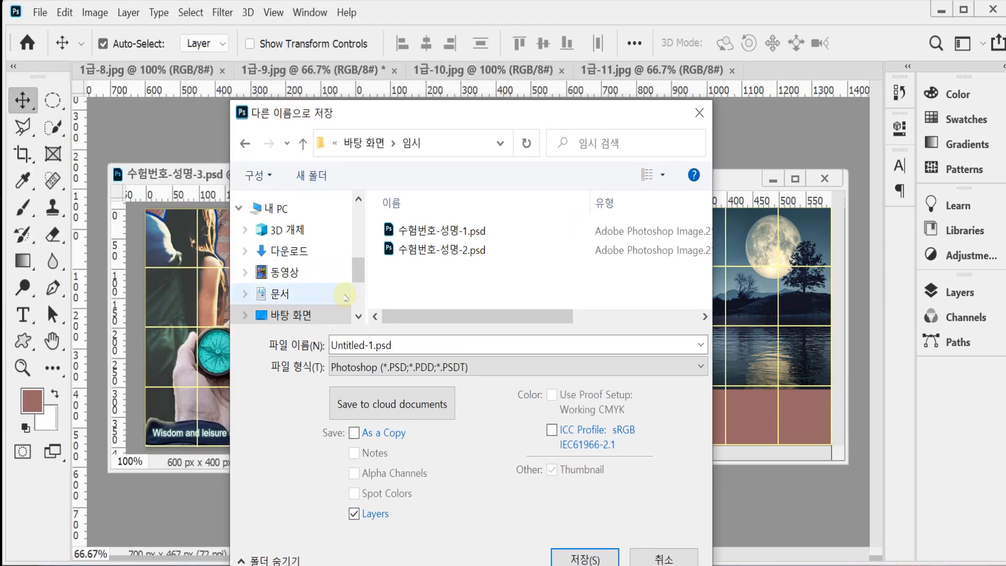
pyautogui.click(420, 251)
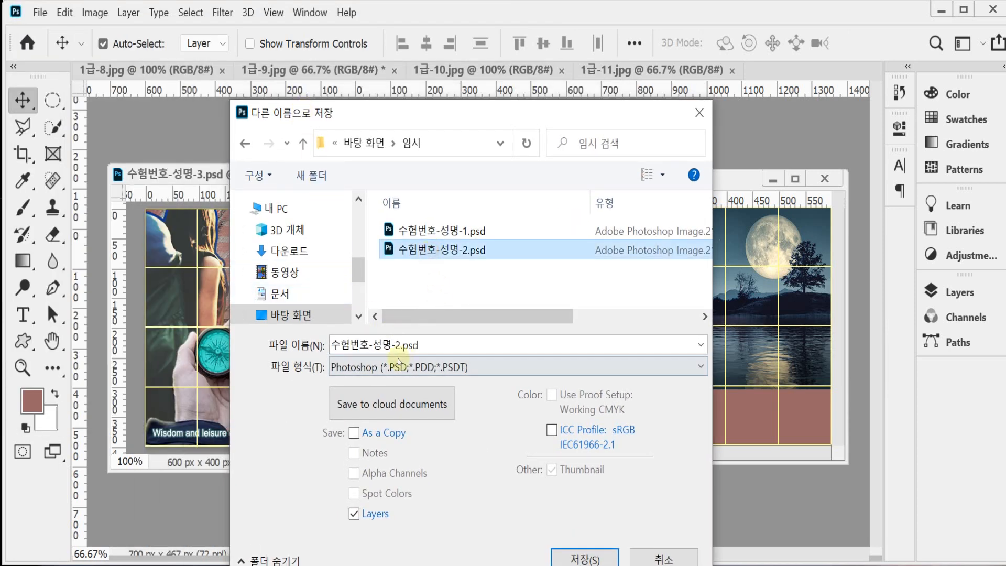
pyautogui.moveTo(395, 345); pyautogui.dragTo(482, 350)
pyautogui.write('3')
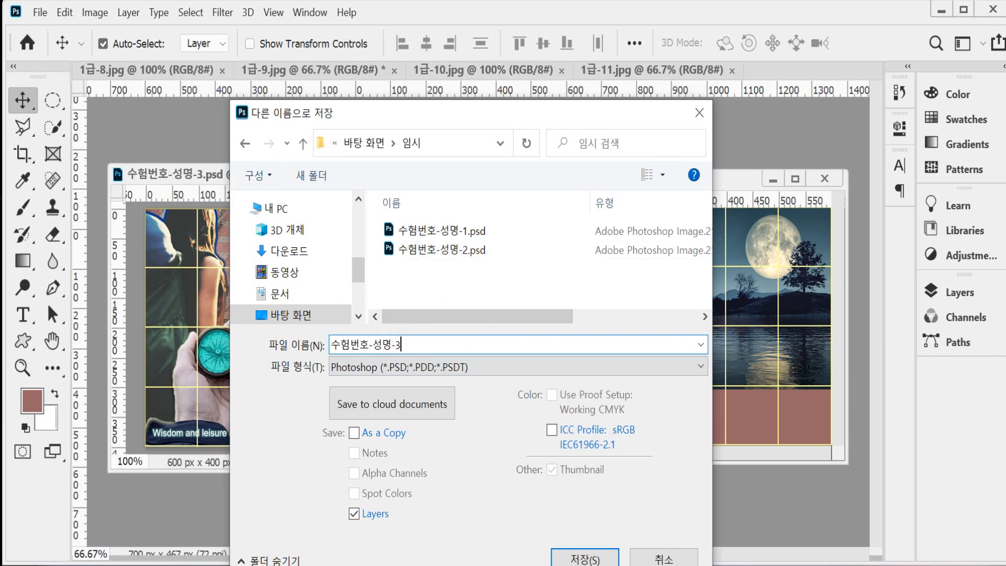
pyautogui.press('Return')
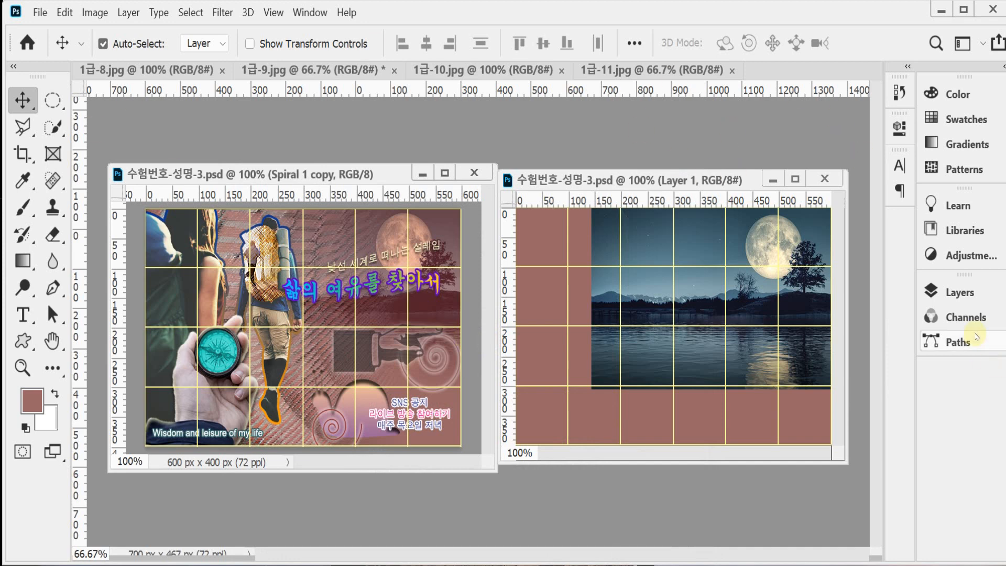
# Set the moonlit lake layer's blend mode to Overlay and its opacity to 80%
pyautogui.click(957, 291)
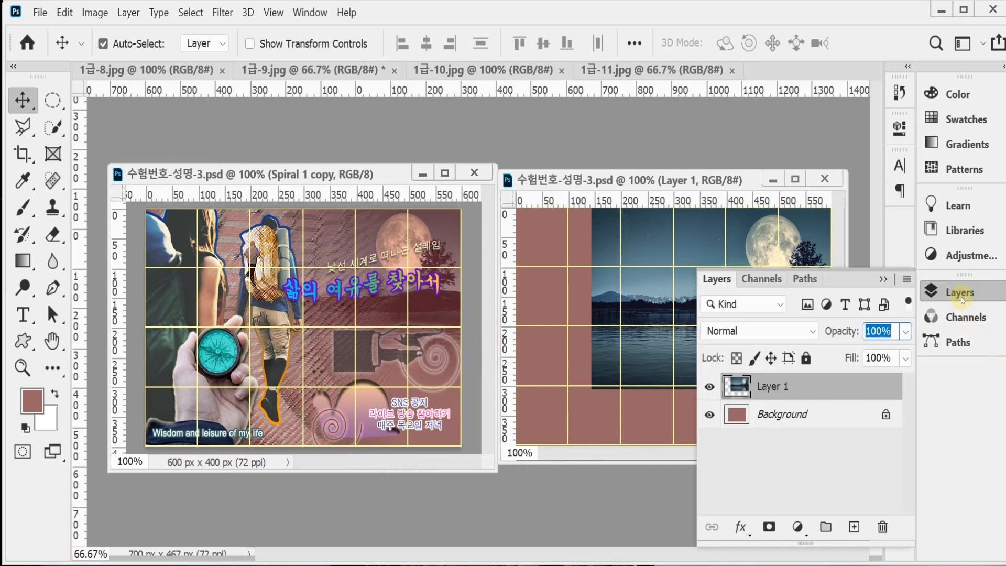
pyautogui.click(770, 332)
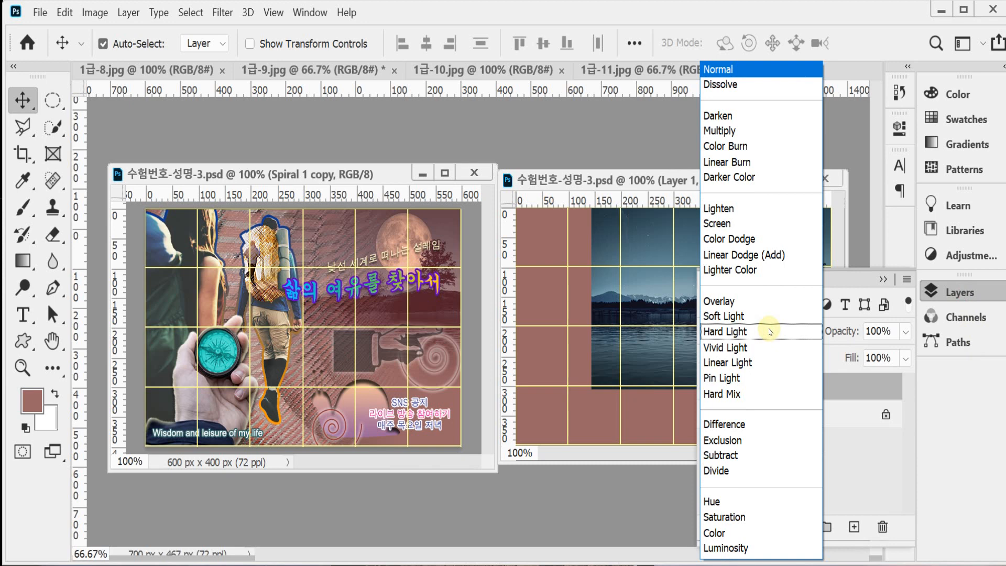
pyautogui.click(772, 303)
pyautogui.click(839, 330)
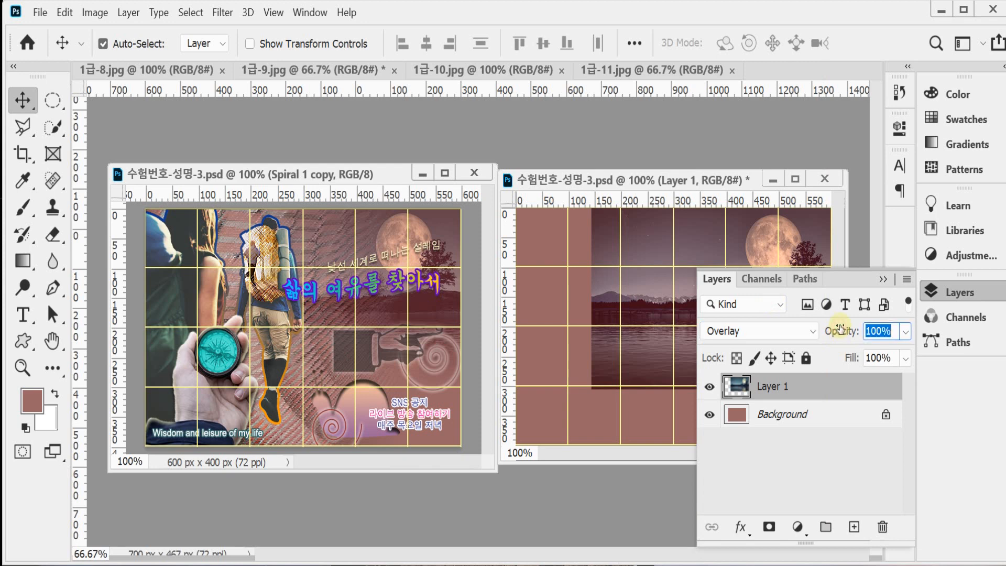
pyautogui.write('80')
pyautogui.press('Return')
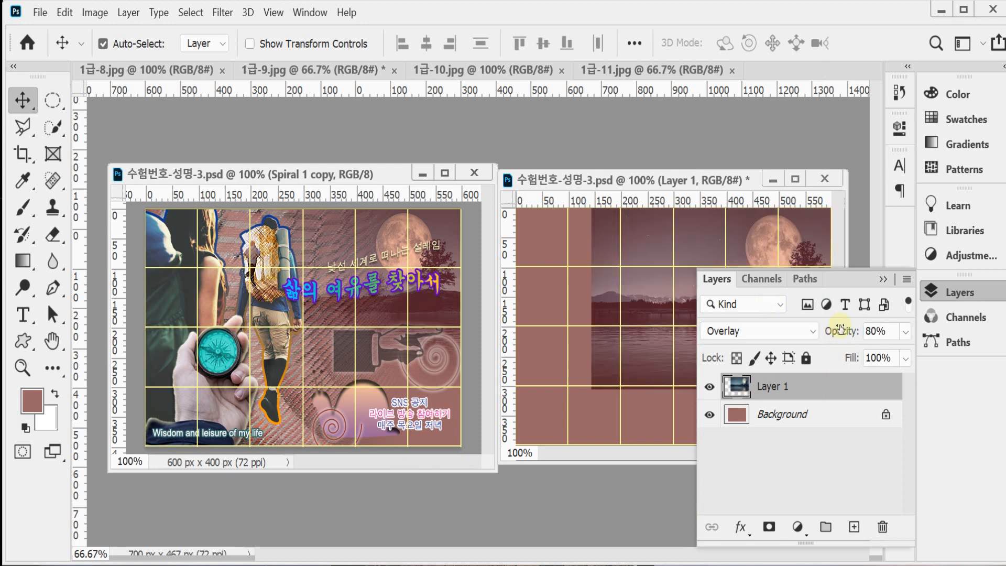
pyautogui.click(950, 294)
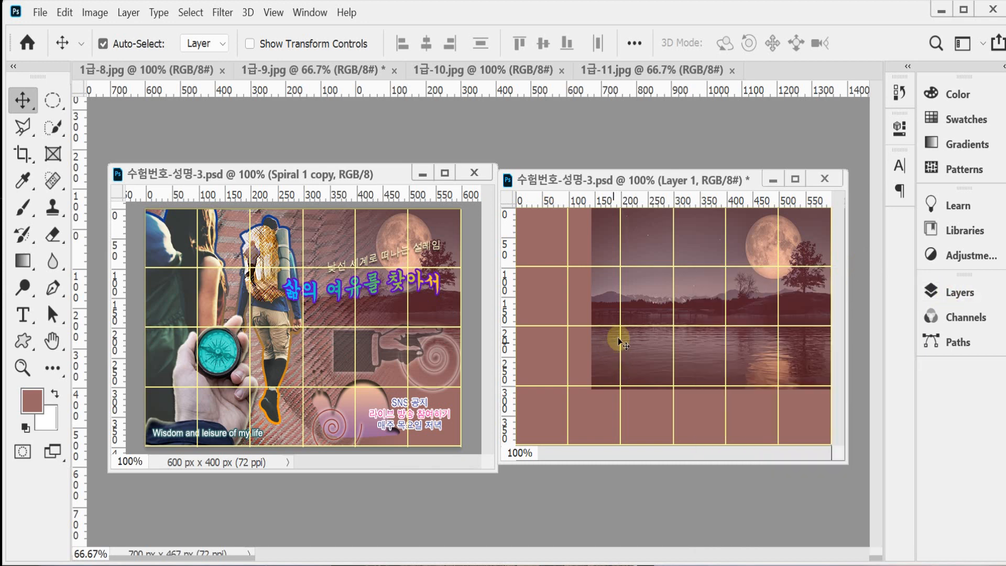
# Add a layer mask to the moonlit lake layer and fade out its lower edge with an upward black-to-white linear gradient
pyautogui.moveTo(644, 180); pyautogui.dragTo(539, 123)
pyautogui.click(959, 296)
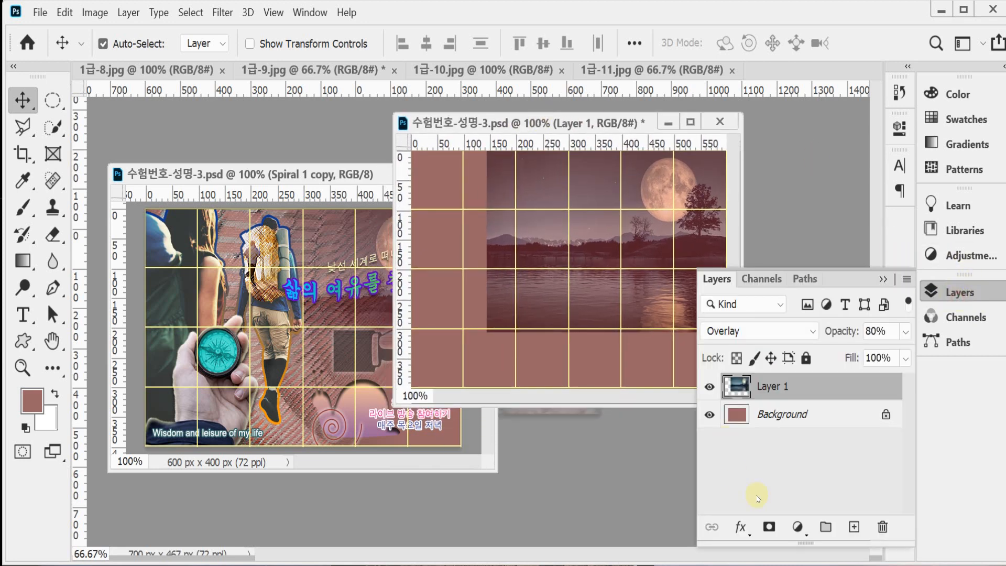
pyautogui.click(769, 528)
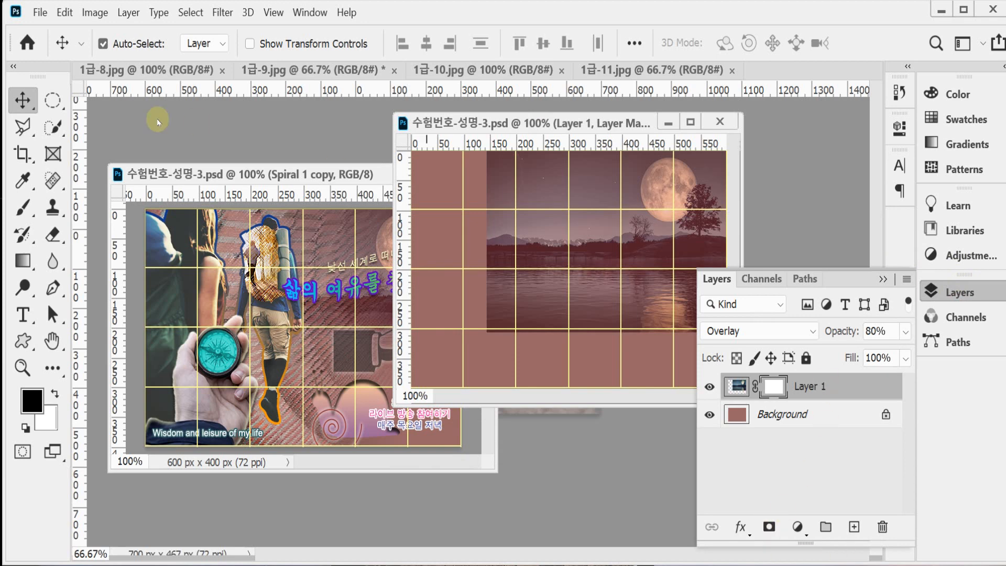
pyautogui.click(21, 260)
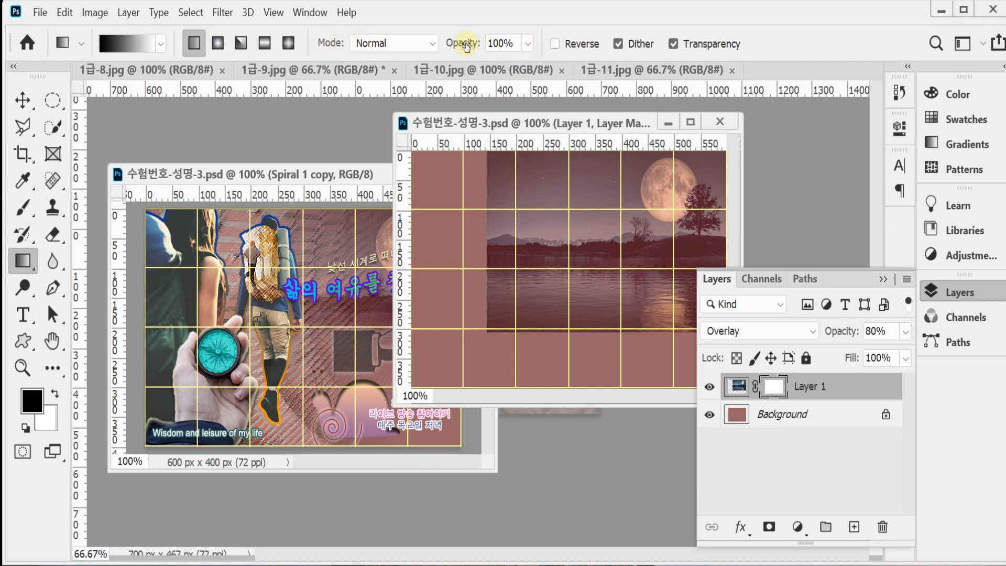
pyautogui.click(948, 292)
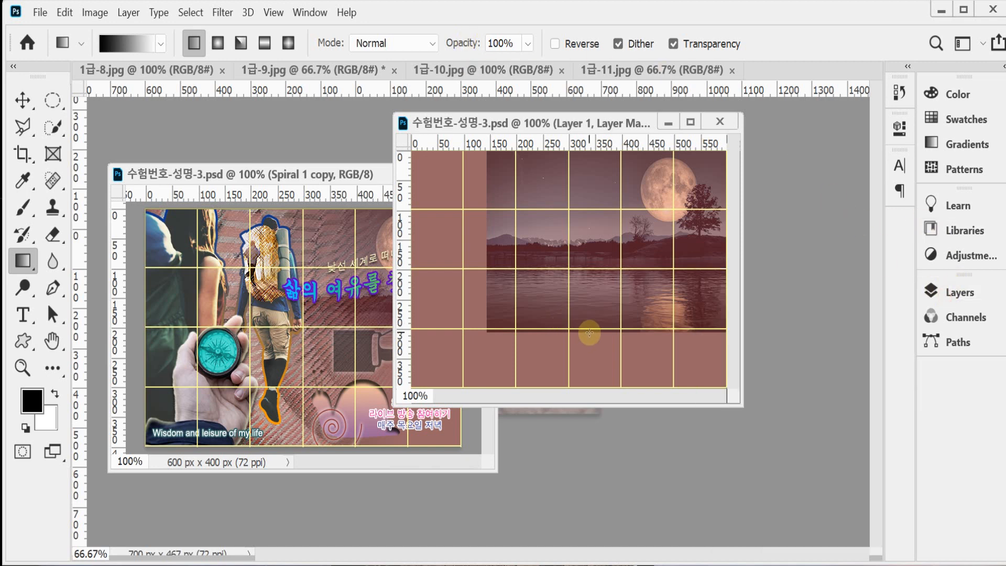
pyautogui.moveTo(589, 333); pyautogui.dragTo(587, 250)
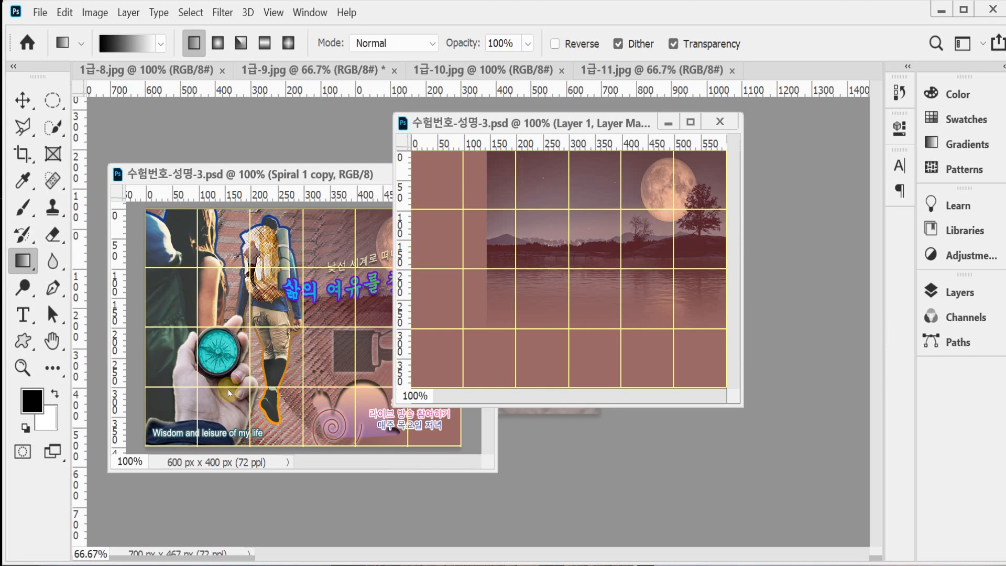
# Copy the whole brick image 1급-8.jpg and paste it into the new document as a layer above the lake
pyautogui.moveTo(111, 70)
pyautogui.mouseDown()
pyautogui.moveTo(301, 246)
pyautogui.moveTo(349, 231)
pyautogui.moveTo(366, 205)
pyautogui.moveTo(482, 121)
pyautogui.mouseUp()
pyautogui.press('w')
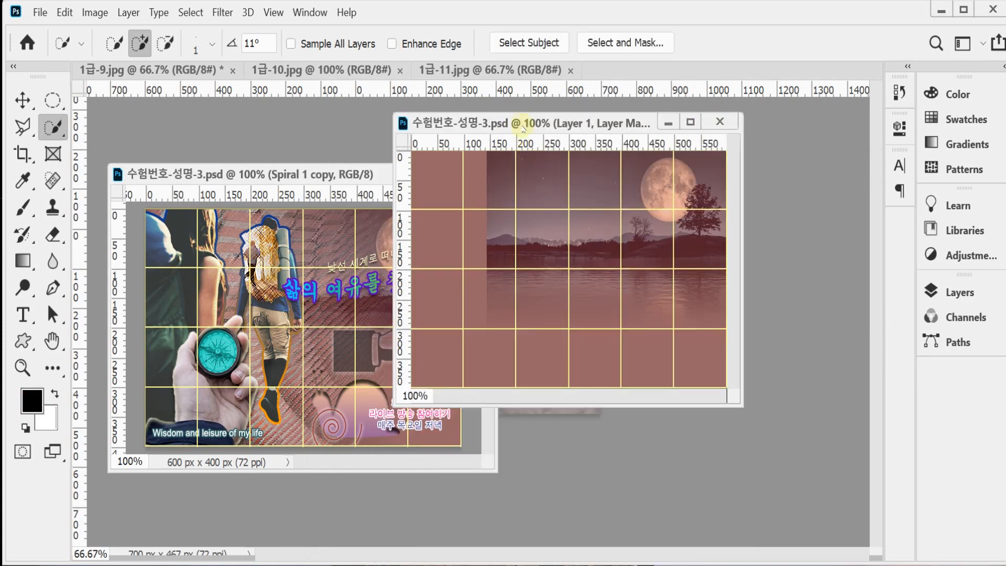
pyautogui.hotkey('ctrl', 'v')
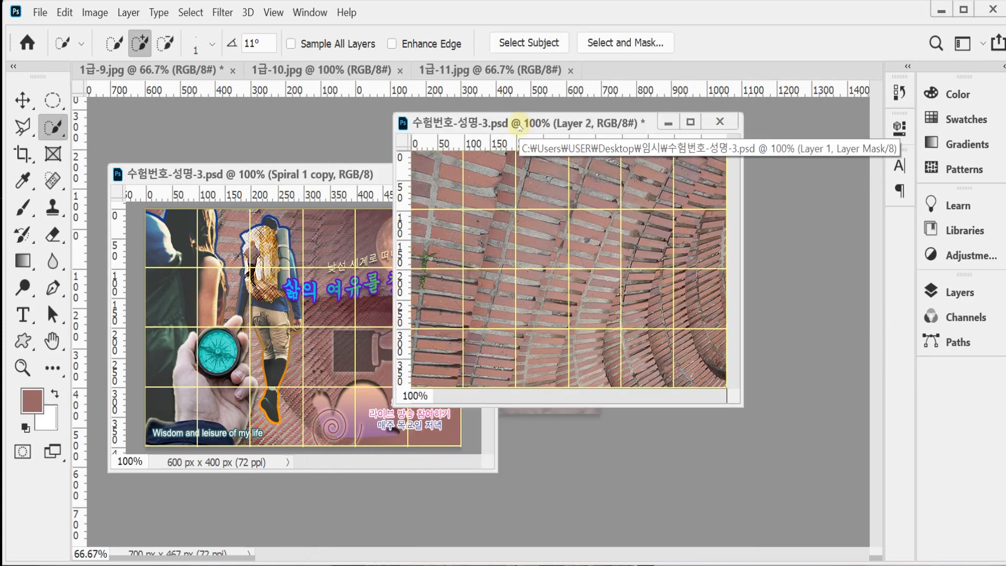
# Free-transform the brick layer with linked proportions, scaling it to 109% and rotating it to about -10.43°
pyautogui.hotkey('ctrl', 't')
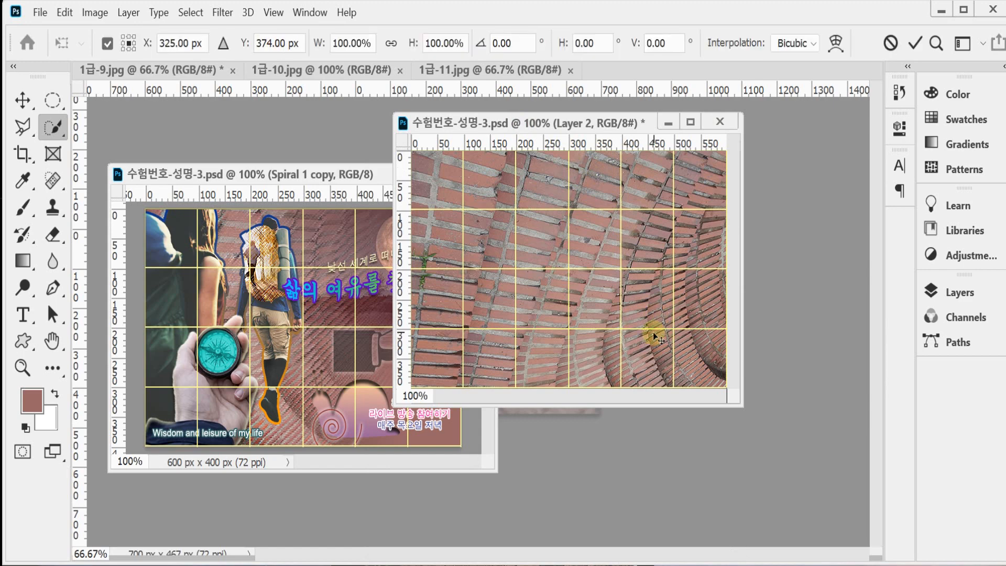
pyautogui.click(391, 44)
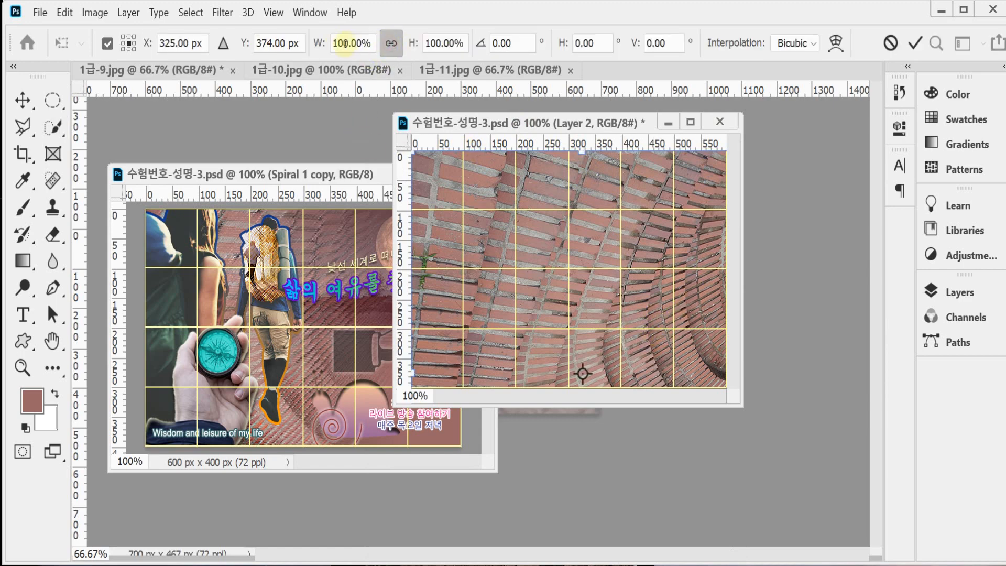
pyautogui.moveTo(319, 47)
pyautogui.mouseDown()
pyautogui.moveTo(304, 48)
pyautogui.moveTo(325, 52)
pyautogui.mouseUp()
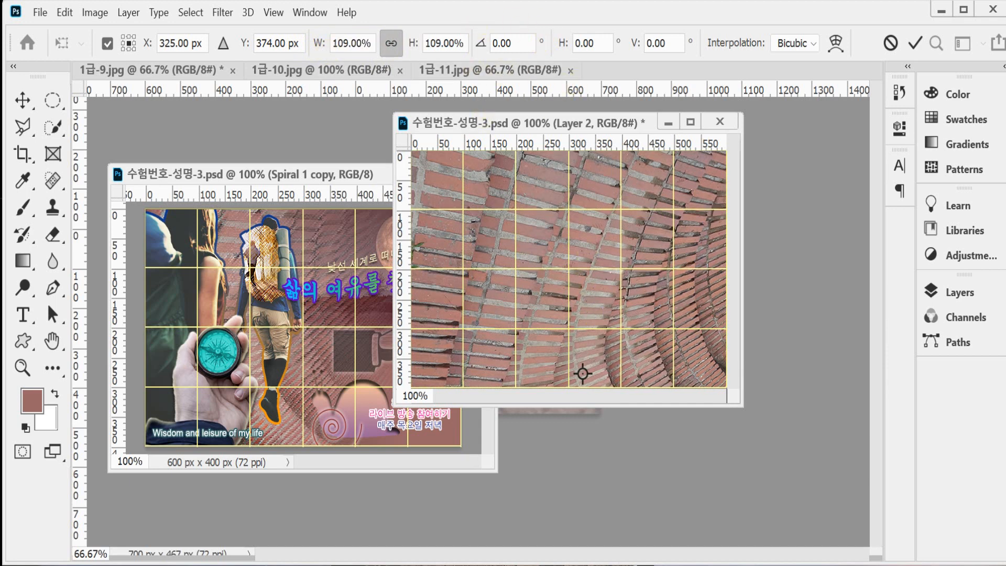
pyautogui.moveTo(599, 263); pyautogui.dragTo(505, 250)
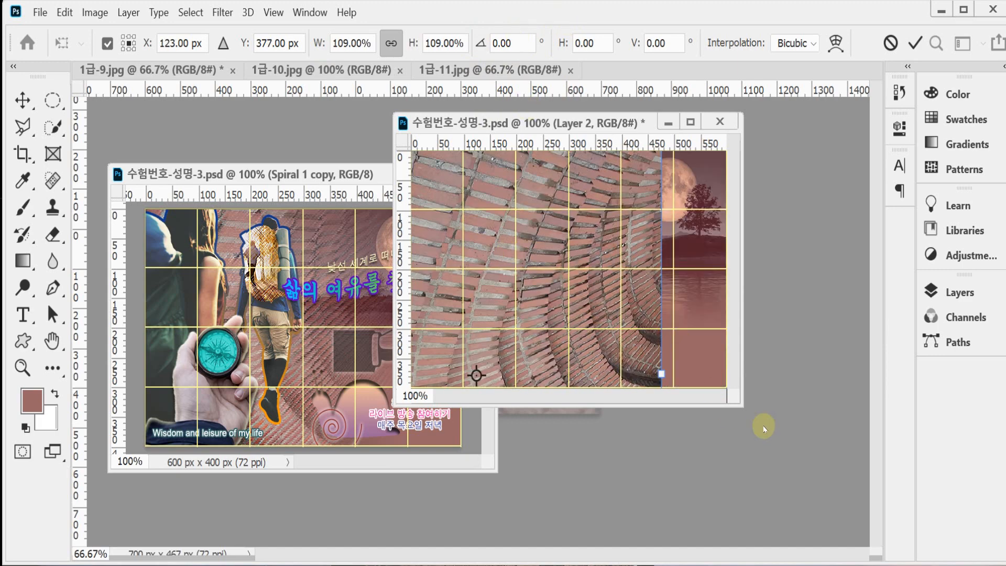
pyautogui.moveTo(744, 407); pyautogui.dragTo(823, 537)
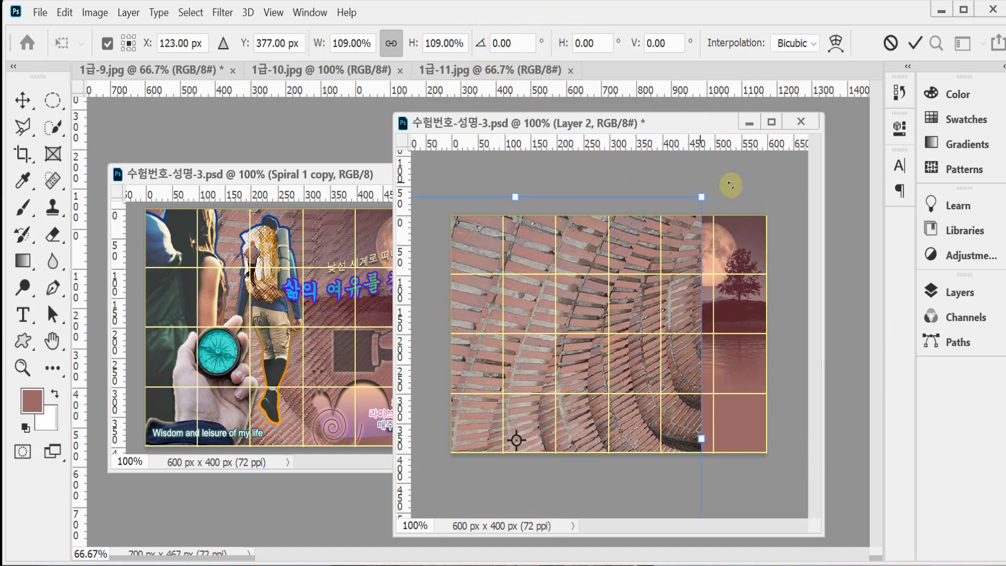
pyautogui.moveTo(731, 185); pyautogui.dragTo(679, 153)
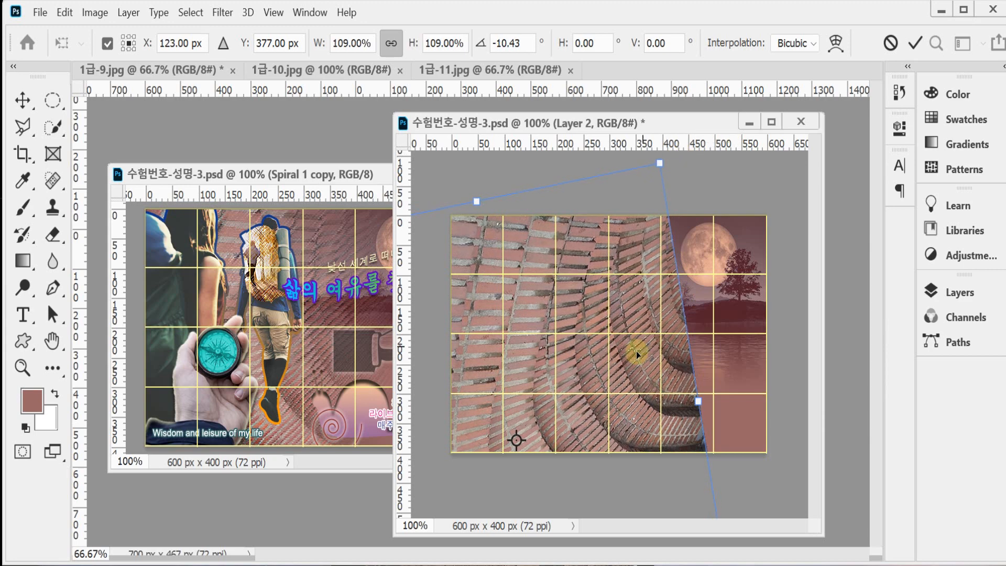
# Move the rotated brick layer so its centre is at about X 104, Y 394 px, apply the transform and save the document
pyautogui.moveTo(636, 352); pyautogui.dragTo(620, 372)
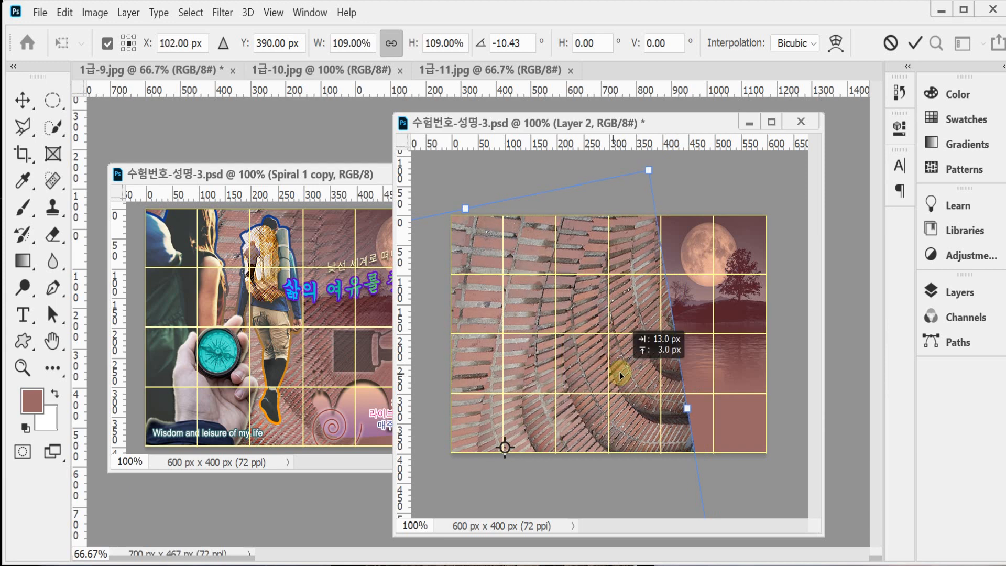
pyautogui.moveTo(619, 372); pyautogui.dragTo(630, 373)
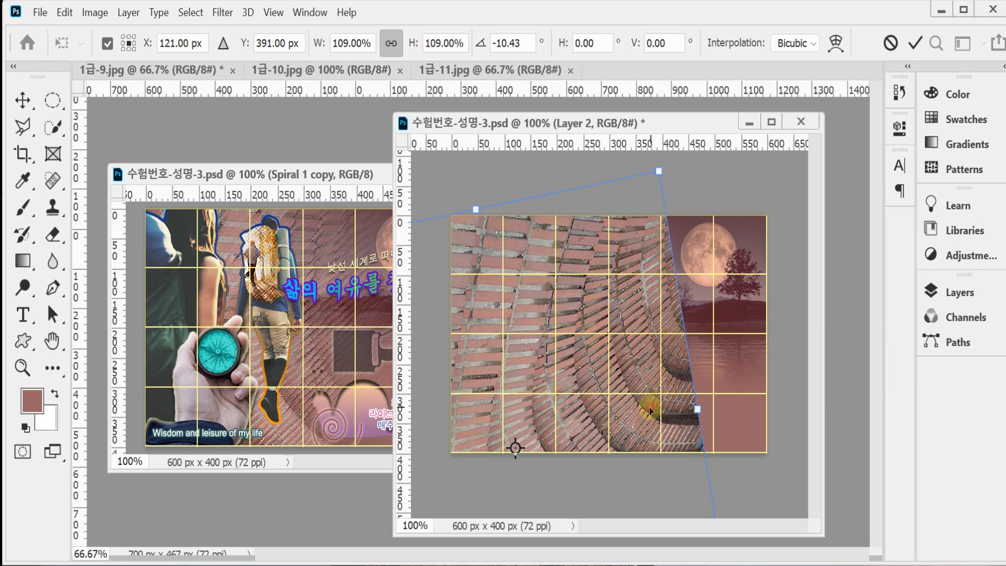
pyautogui.moveTo(649, 407); pyautogui.dragTo(639, 408)
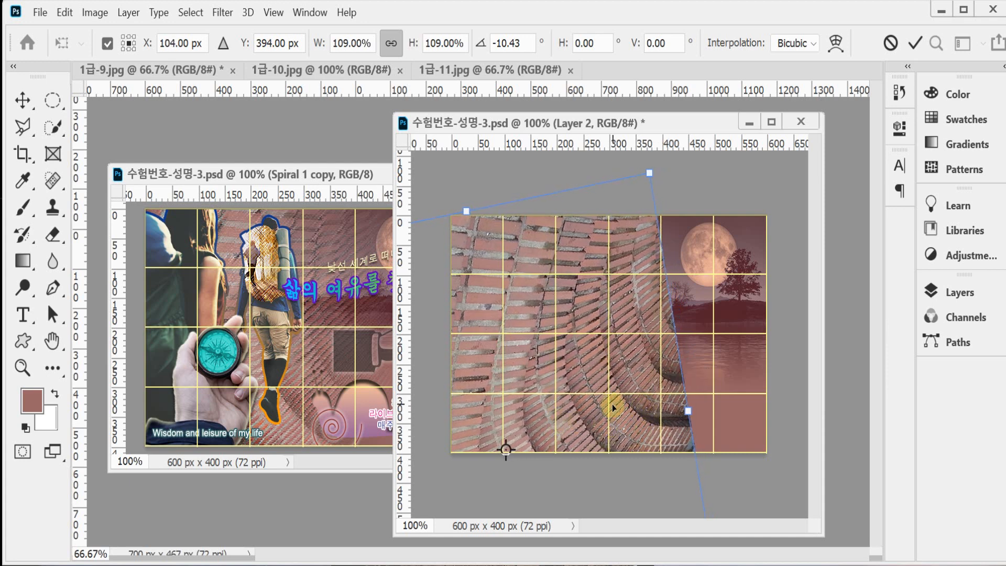
pyautogui.press('Return')
pyautogui.press('w')
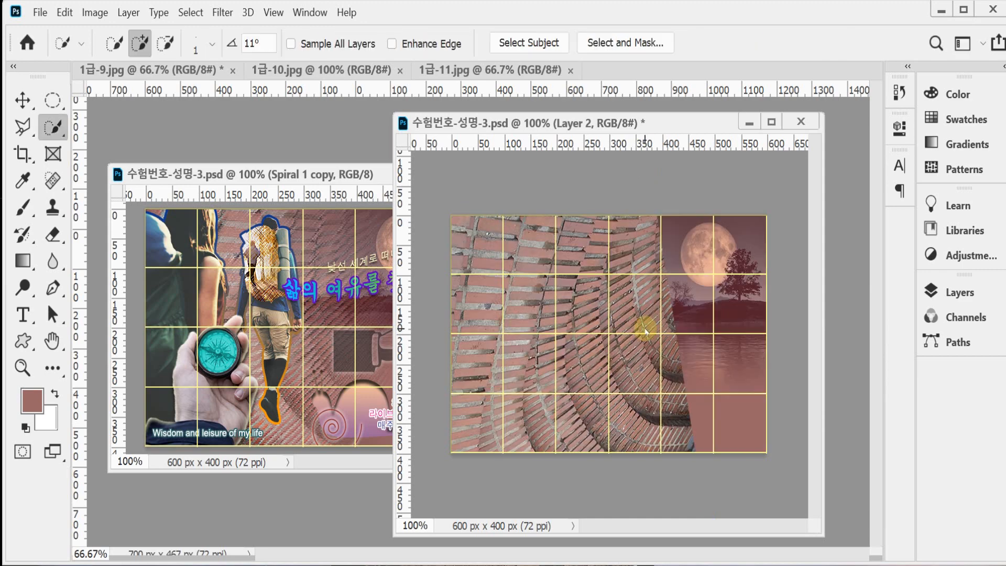
pyautogui.hotkey('ctrl', 's')
# Apply the Rough Pastels artistic filter to the brick layer from the Filter Gallery and save the document
pyautogui.click(222, 12)
pyautogui.click(257, 79)
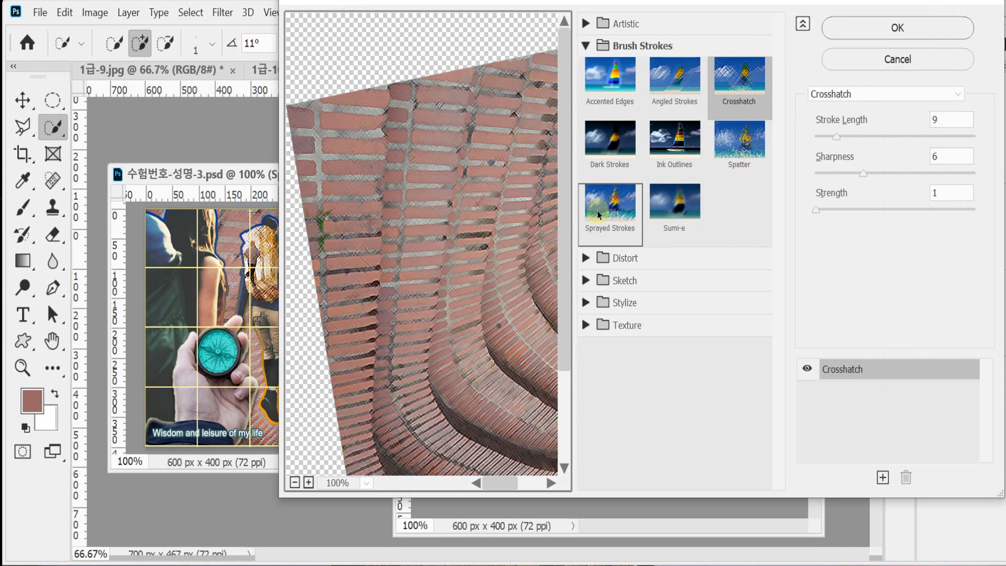
pyautogui.click(585, 48)
pyautogui.click(586, 23)
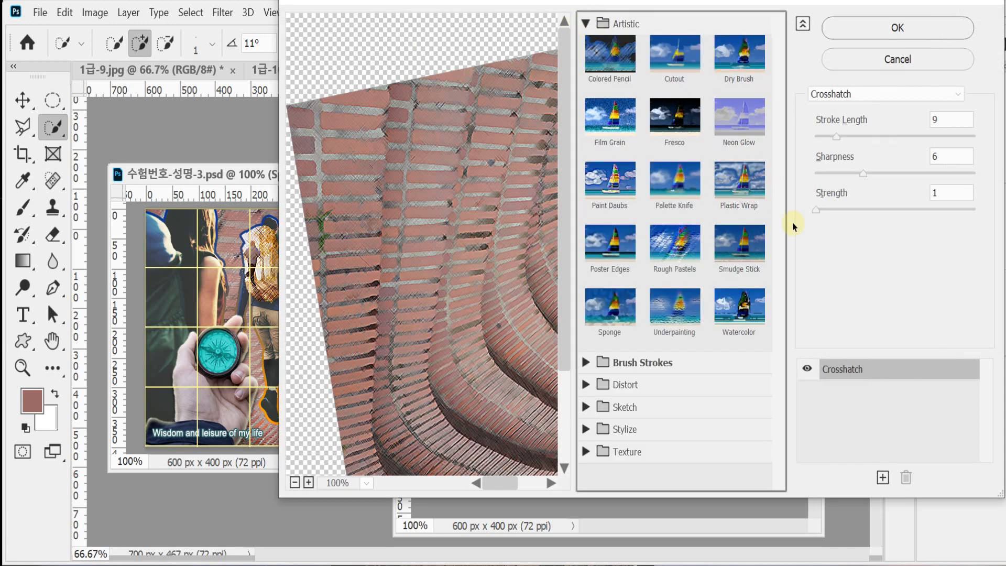
pyautogui.click(659, 236)
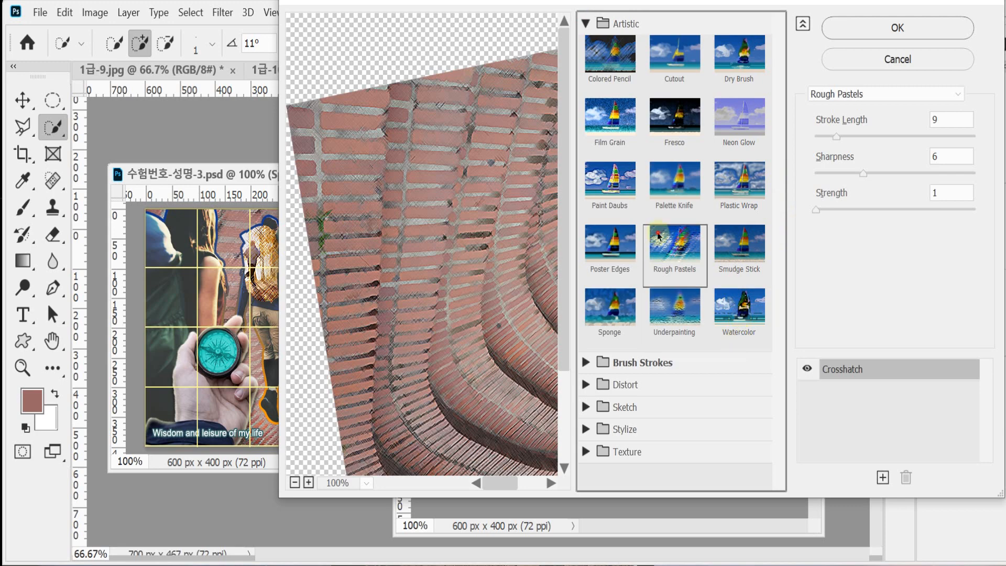
pyautogui.click(874, 36)
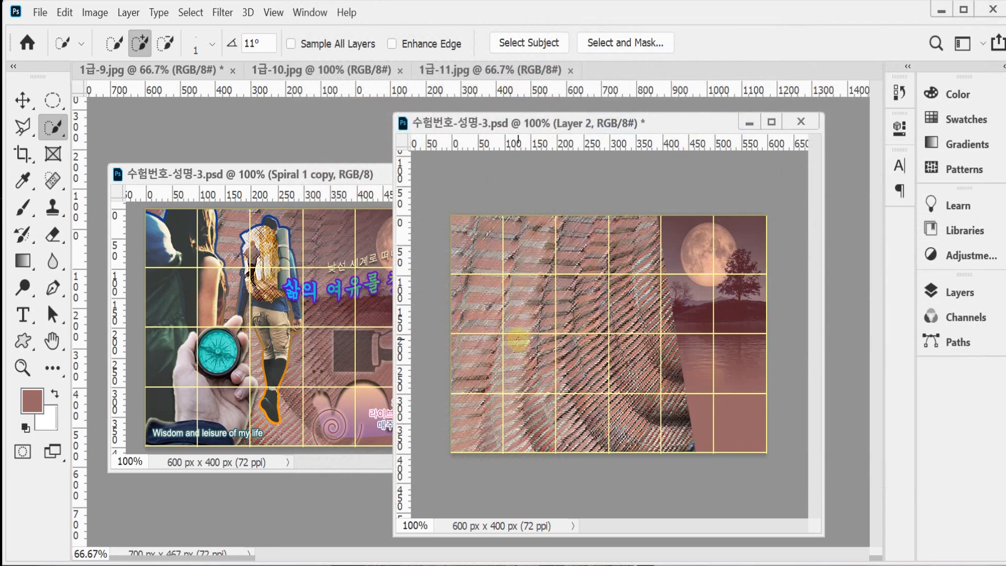
pyautogui.hotkey('ctrl', 's')
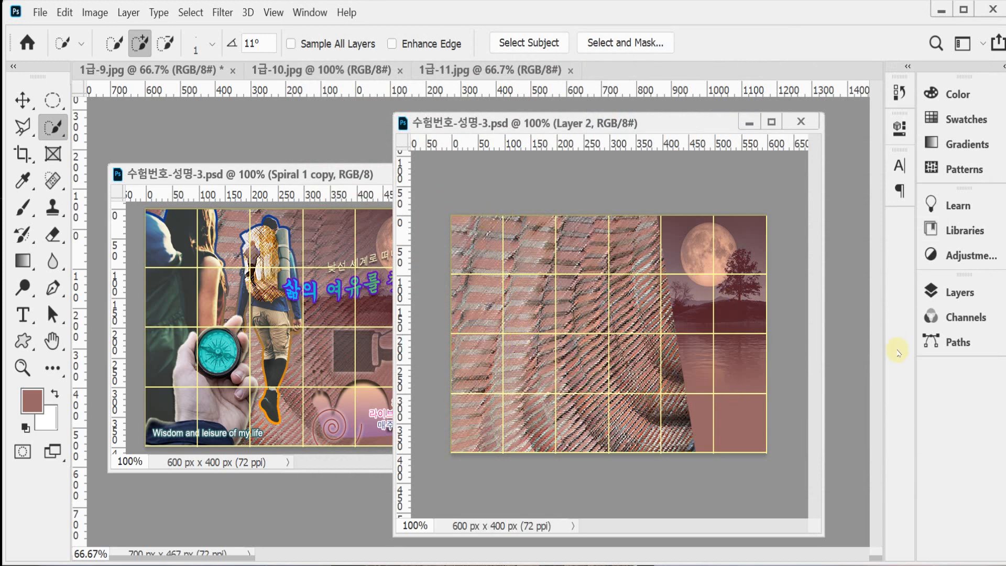
# Add a layer mask to the brick layer, fade it out toward the moon side with a horizontal black-to-white linear gradient and save
pyautogui.click(938, 292)
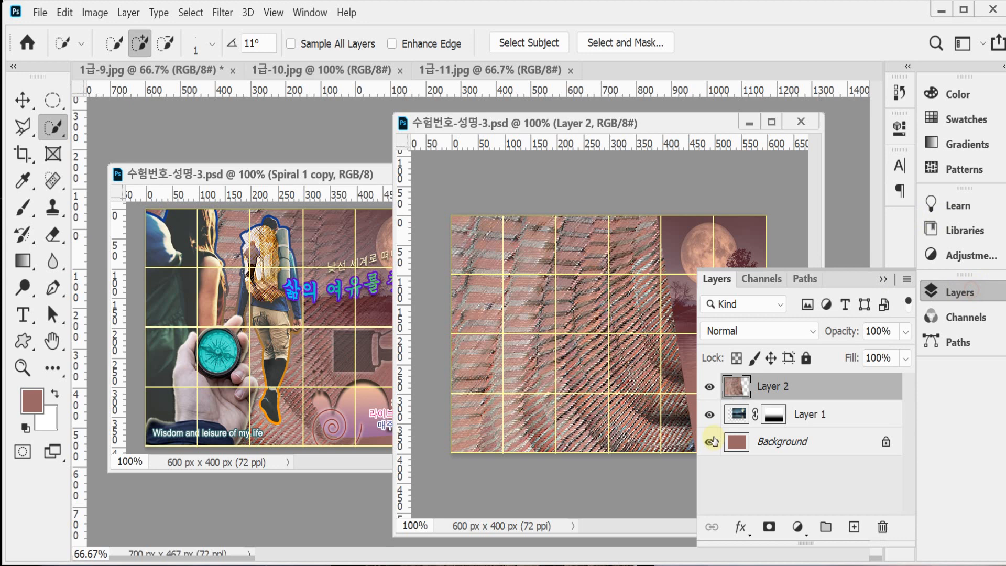
pyautogui.click(769, 527)
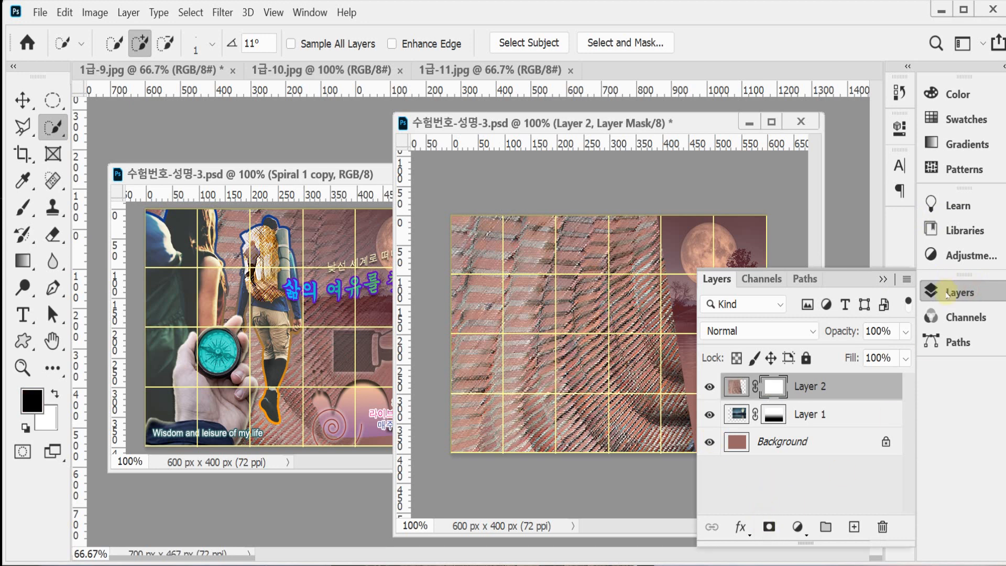
pyautogui.click(948, 293)
pyautogui.click(22, 261)
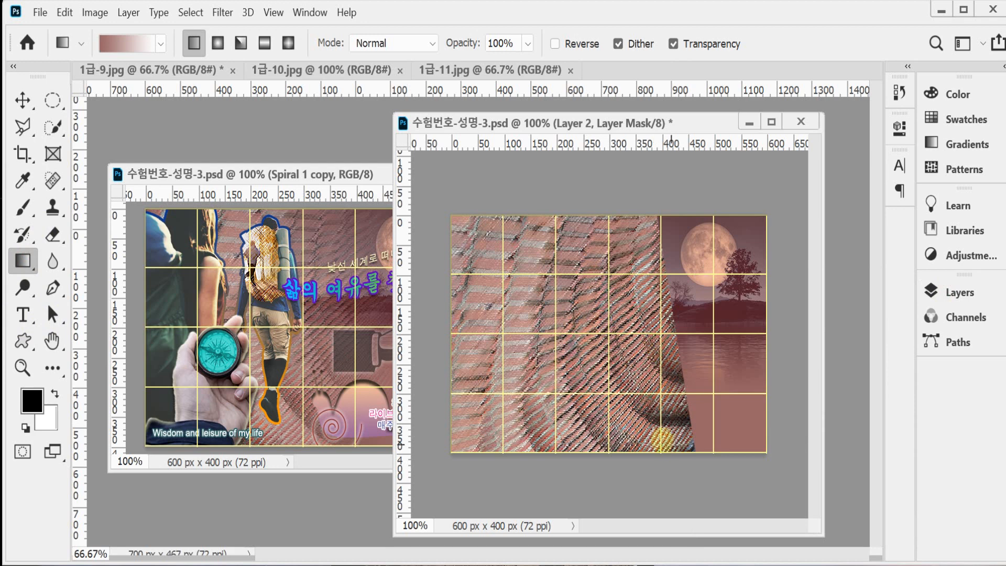
pyautogui.moveTo(707, 455); pyautogui.dragTo(502, 447)
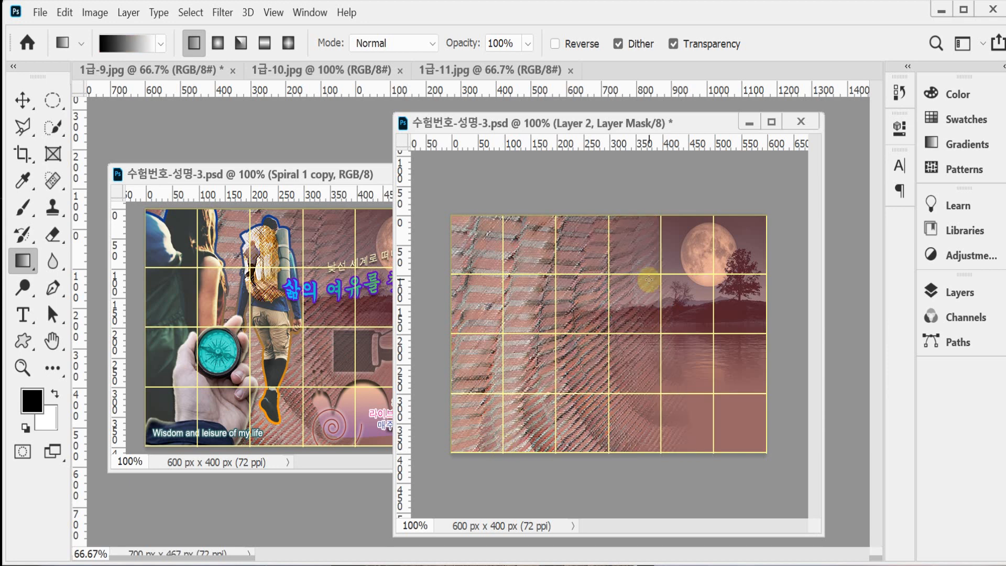
pyautogui.hotkey('ctrl', 's')
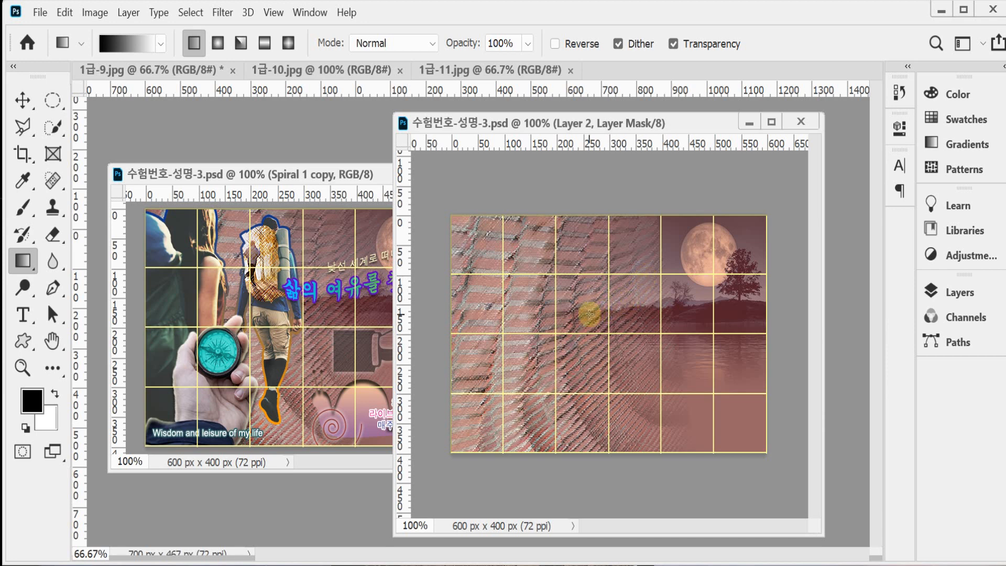
# Float the hiker photo 1급-9.jpg in its own enlarged window and select its saved Path 1
pyautogui.moveTo(155, 76); pyautogui.dragTo(157, 124)
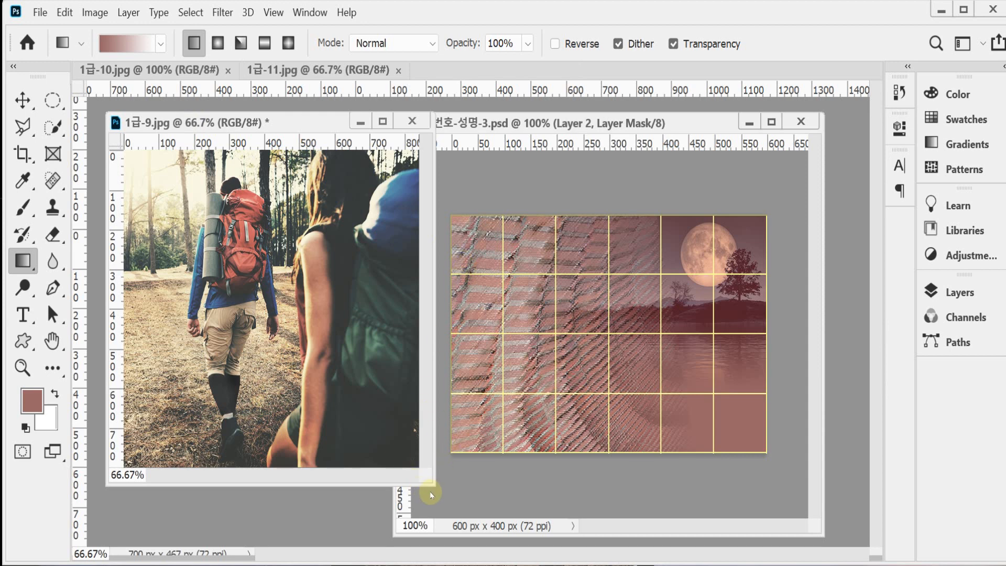
pyautogui.moveTo(436, 485); pyautogui.dragTo(486, 506)
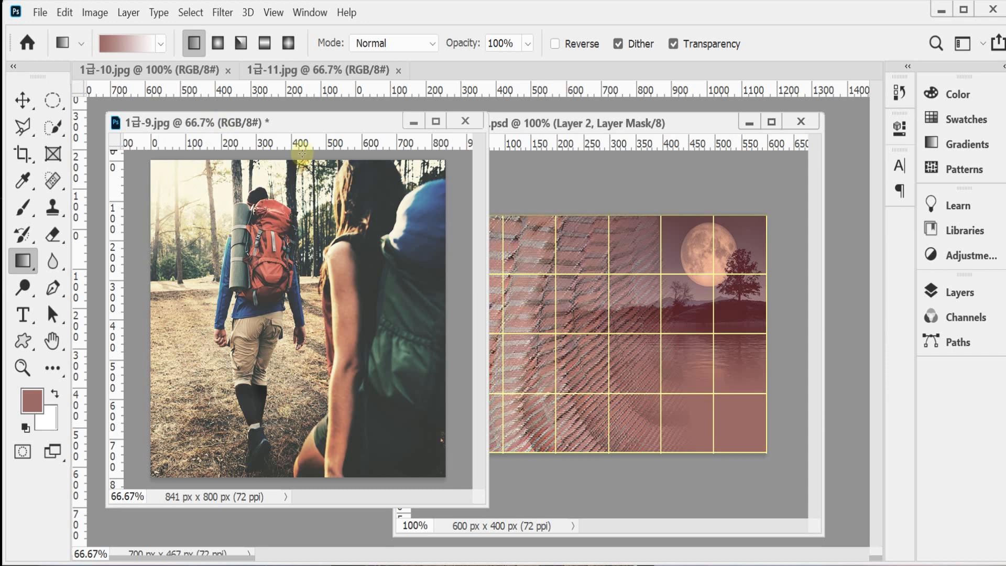
pyautogui.click(954, 343)
pyautogui.click(873, 357)
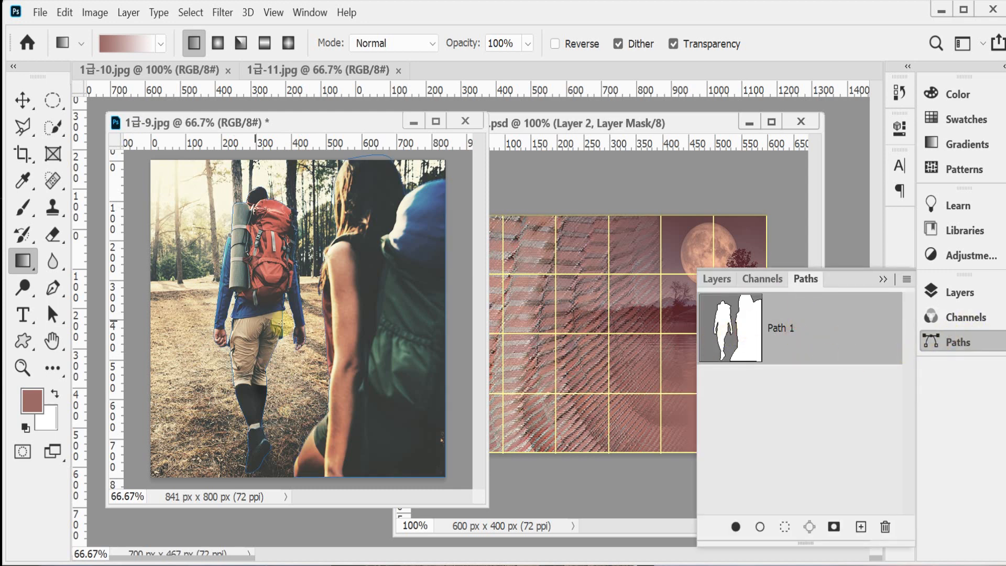
# Switch to the Pen tool and keep its drawing mode set to Path for the hiker photo
pyautogui.hotkey('ctrl', '+')
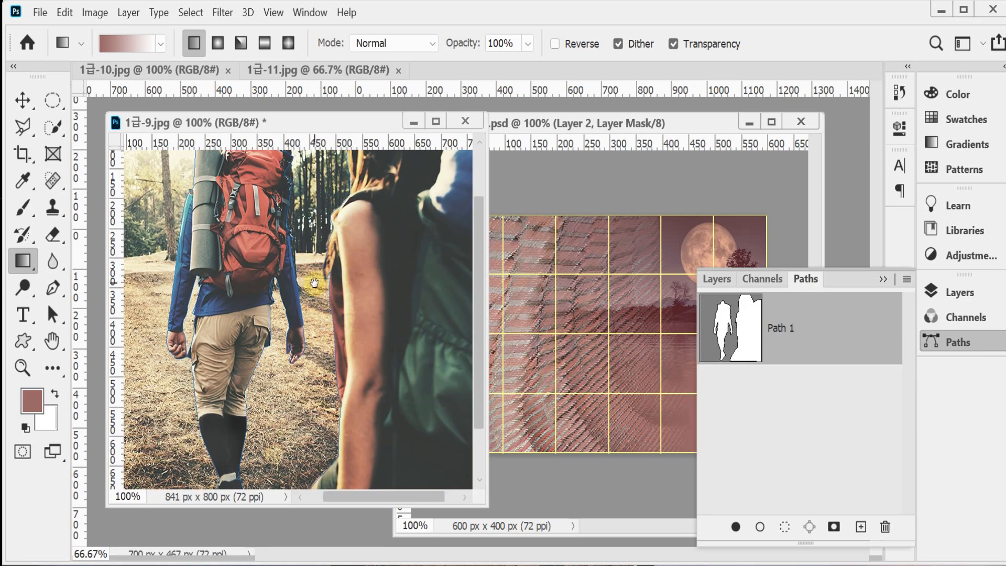
pyautogui.click(951, 342)
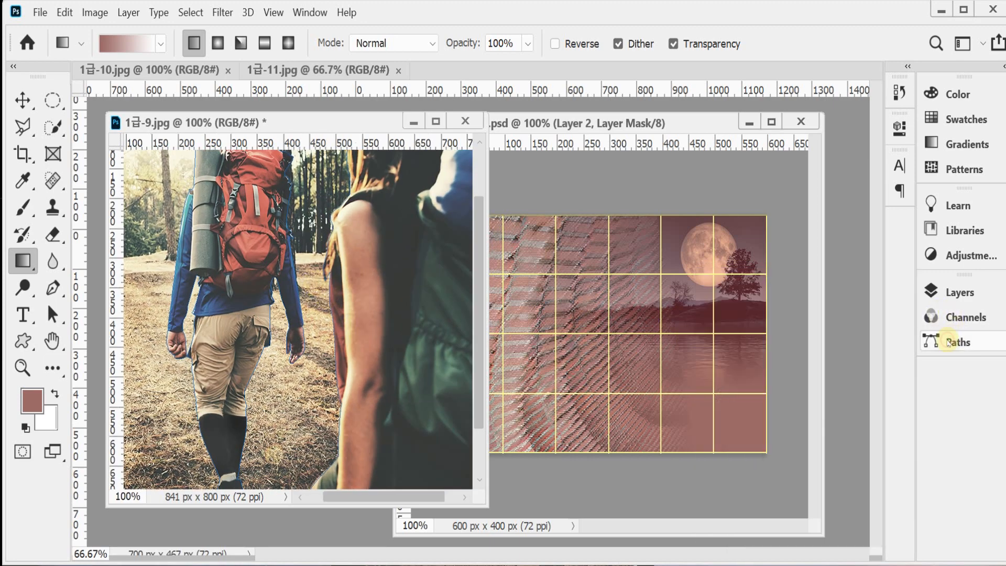
pyautogui.moveTo(53, 288); pyautogui.dragTo(115, 292)
pyautogui.click(115, 292)
pyautogui.rightClick(61, 42)
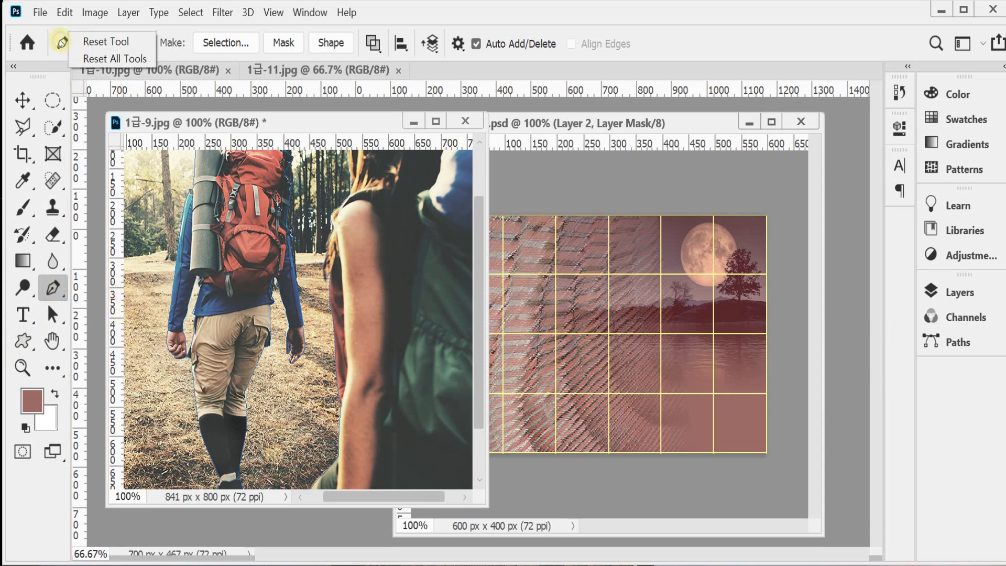
pyautogui.click(103, 42)
pyautogui.click(103, 43)
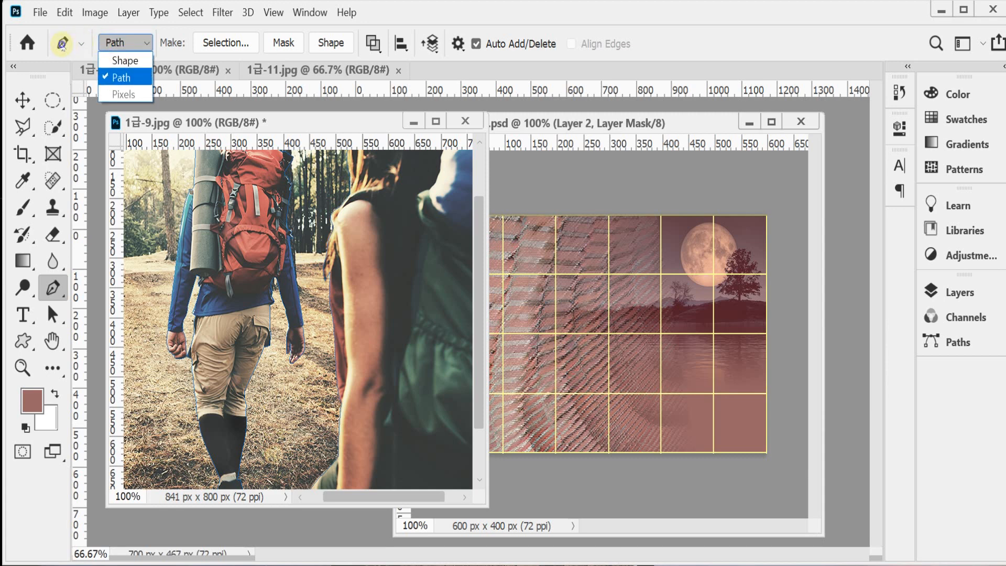
pyautogui.click(71, 45)
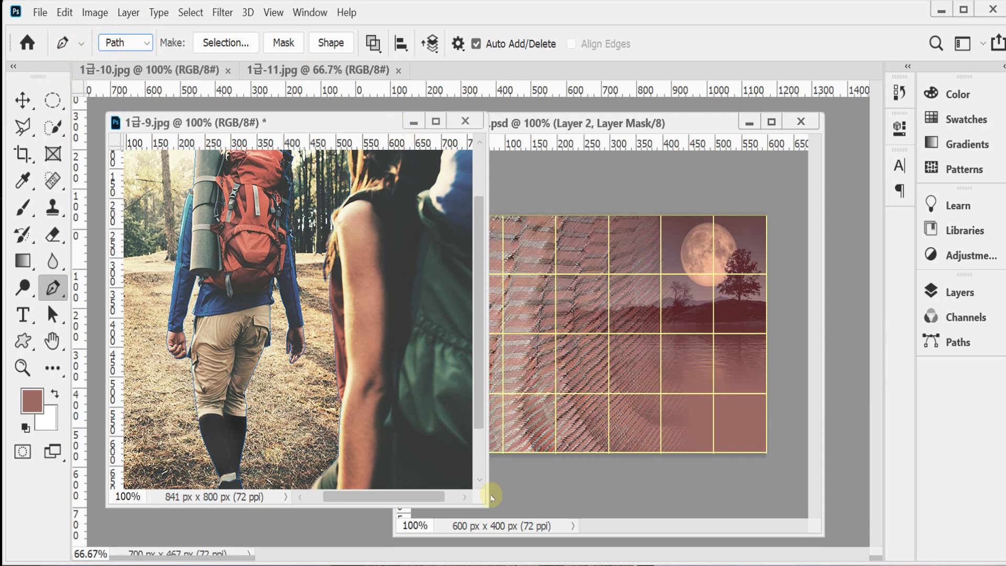
# Enlarge the 1급-9.jpg window and examine how Path 1 follows the woman's hair outline up close
pyautogui.moveTo(488, 506); pyautogui.dragTo(555, 540)
pyautogui.click(958, 342)
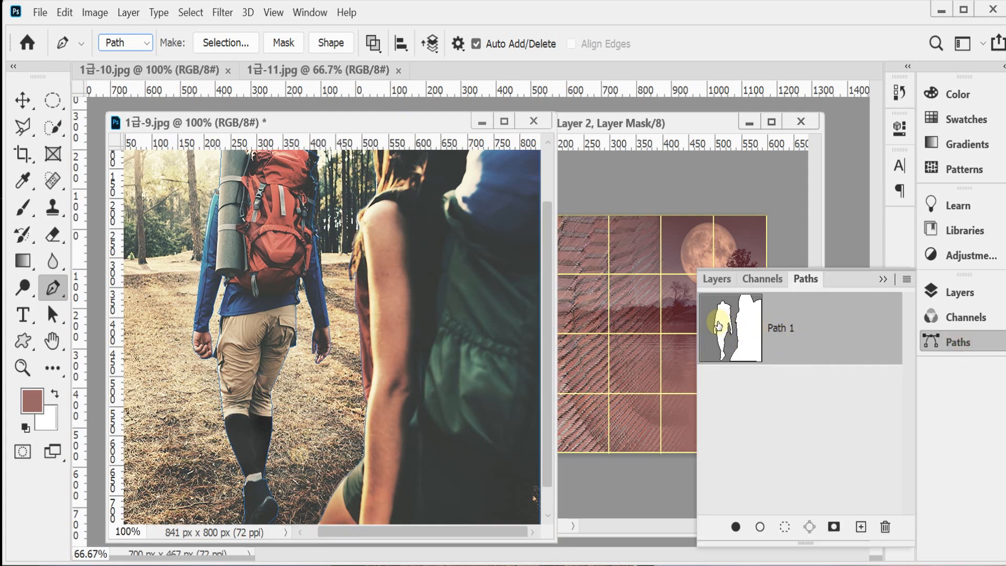
pyautogui.click(943, 342)
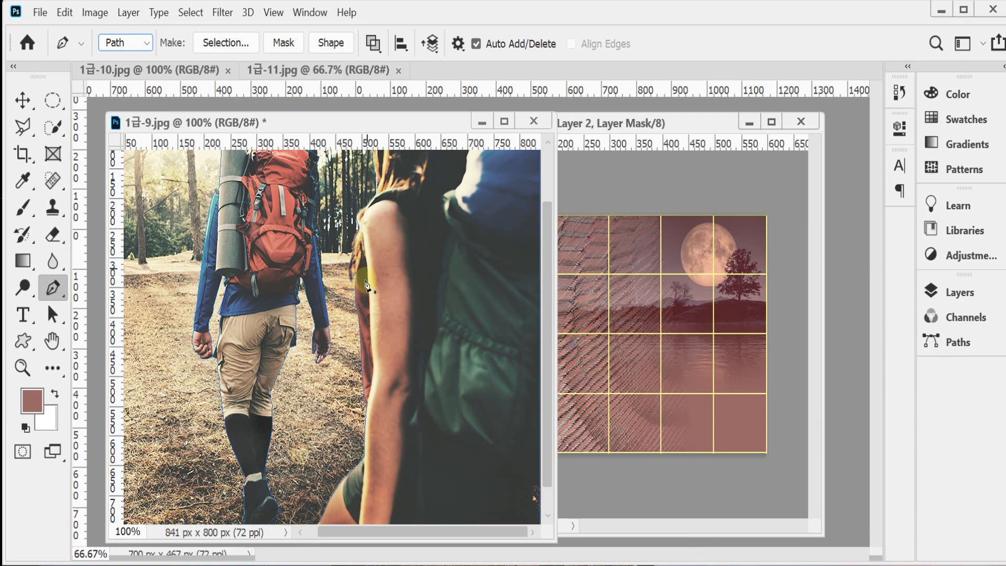
pyautogui.hotkey('ctrl', '-')
pyautogui.keyDown('ctrl'); pyautogui.click(388, 280); pyautogui.keyUp('ctrl')
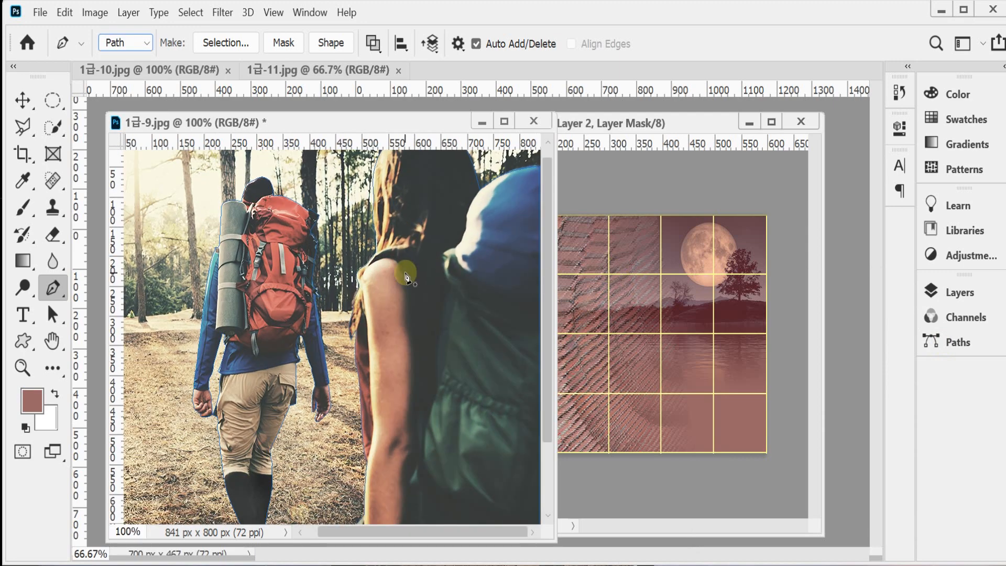
pyautogui.keyDown('ctrl'); pyautogui.click(415, 246); pyautogui.keyUp('ctrl')
pyautogui.moveTo(368, 214); pyautogui.dragTo(395, 361)
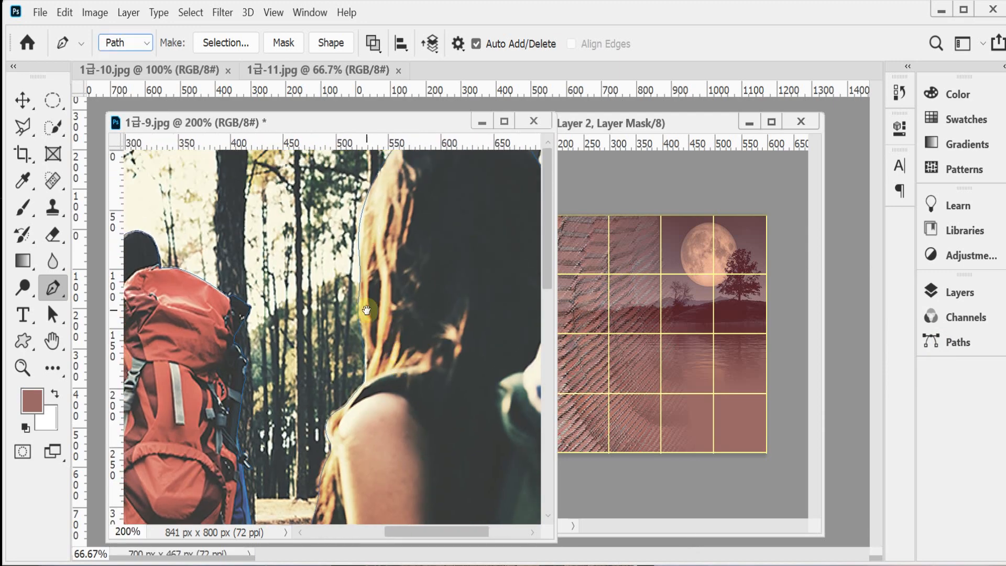
pyautogui.hotkey('ctrl', 'Return')
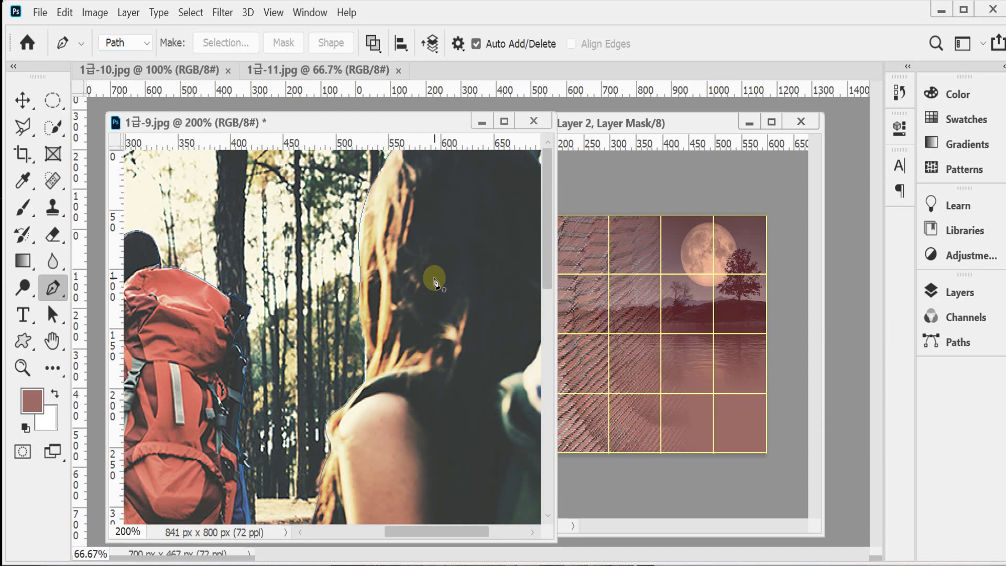
# Trace a practice curved path around the hiker's beanie and the upper edge of the red backpack, and discard it
pyautogui.moveTo(207, 315); pyautogui.dragTo(296, 309)
pyautogui.keyDown('ctrl'); pyautogui.click(254, 274); pyautogui.keyUp('ctrl')
pyautogui.moveTo(253, 274); pyautogui.dragTo(280, 280)
pyautogui.keyDown('ctrl'); pyautogui.click(283, 272); pyautogui.keyUp('ctrl')
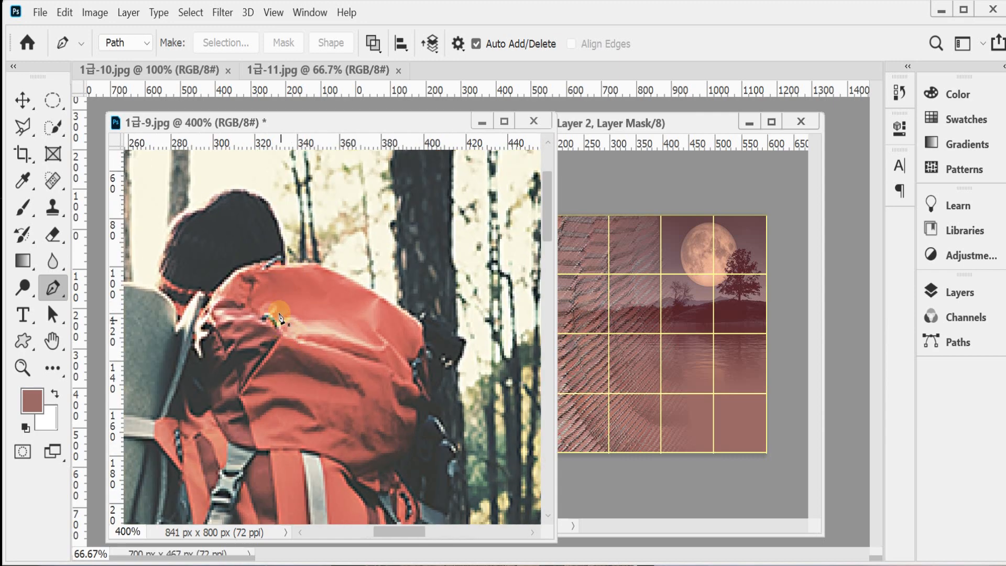
pyautogui.click(156, 288)
pyautogui.moveTo(180, 210); pyautogui.dragTo(197, 203)
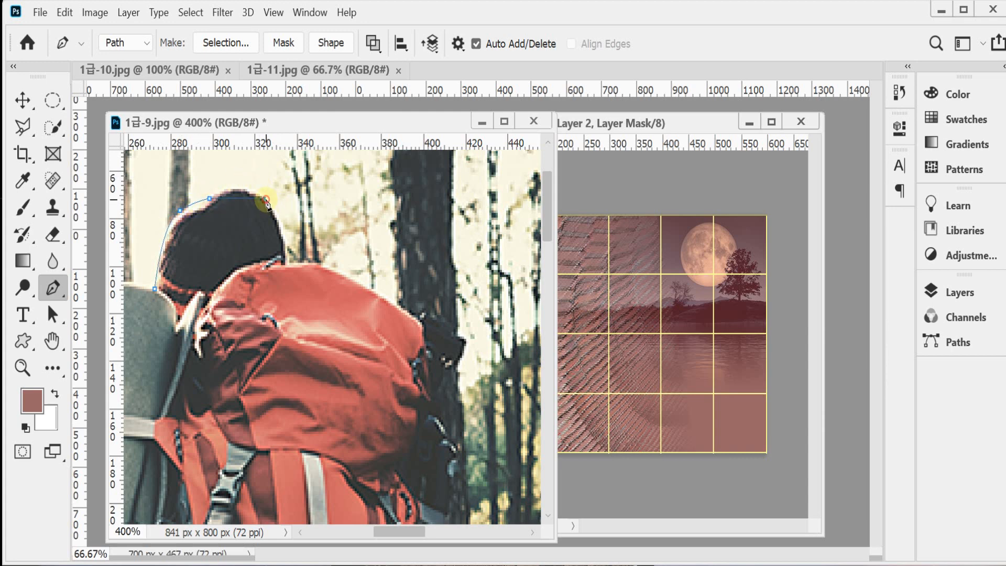
pyautogui.moveTo(264, 200); pyautogui.dragTo(288, 223)
pyautogui.moveTo(284, 278); pyautogui.dragTo(285, 285)
pyautogui.moveTo(423, 321); pyautogui.dragTo(428, 336)
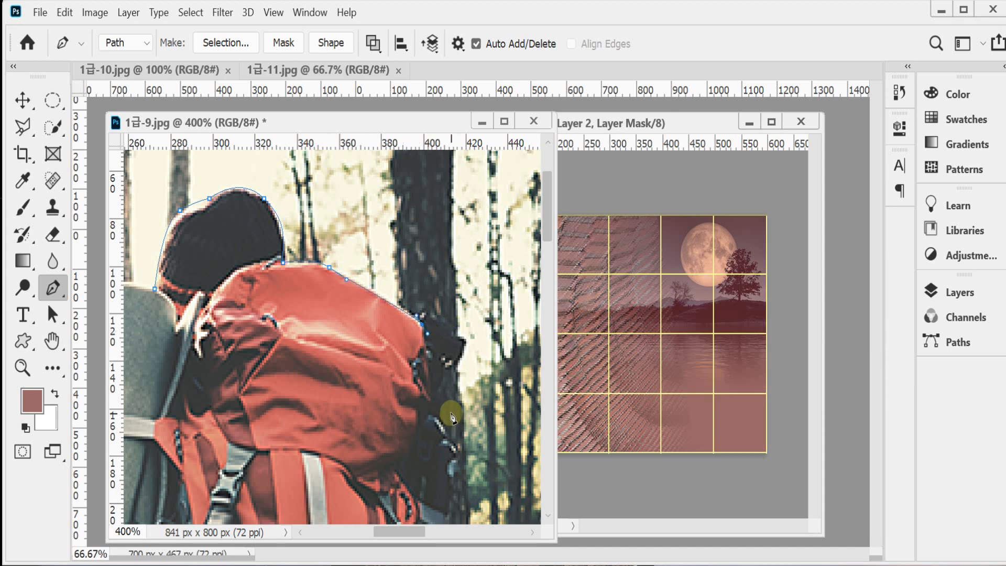
pyautogui.hotkey('ctrl', 'z')
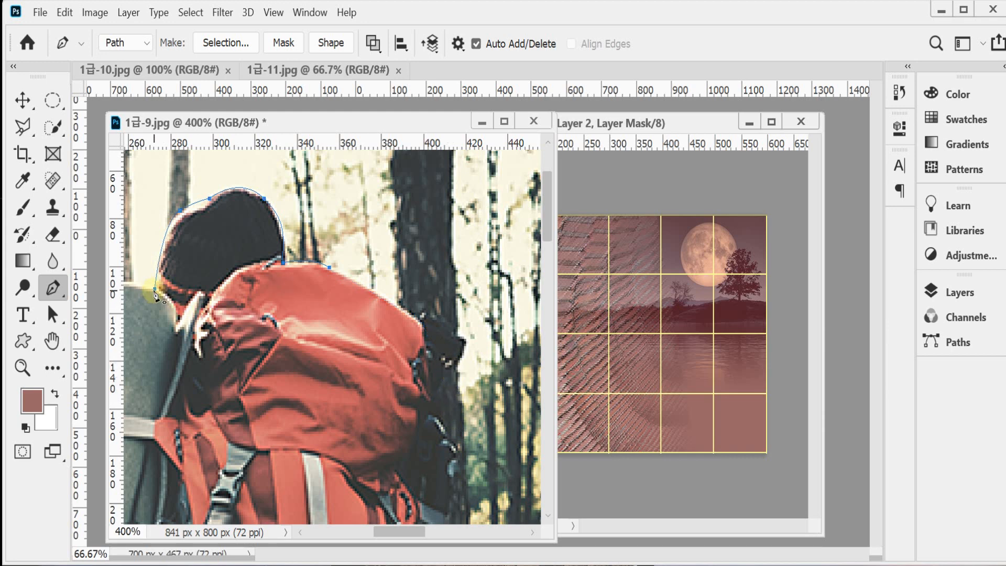
pyautogui.press('Escape')
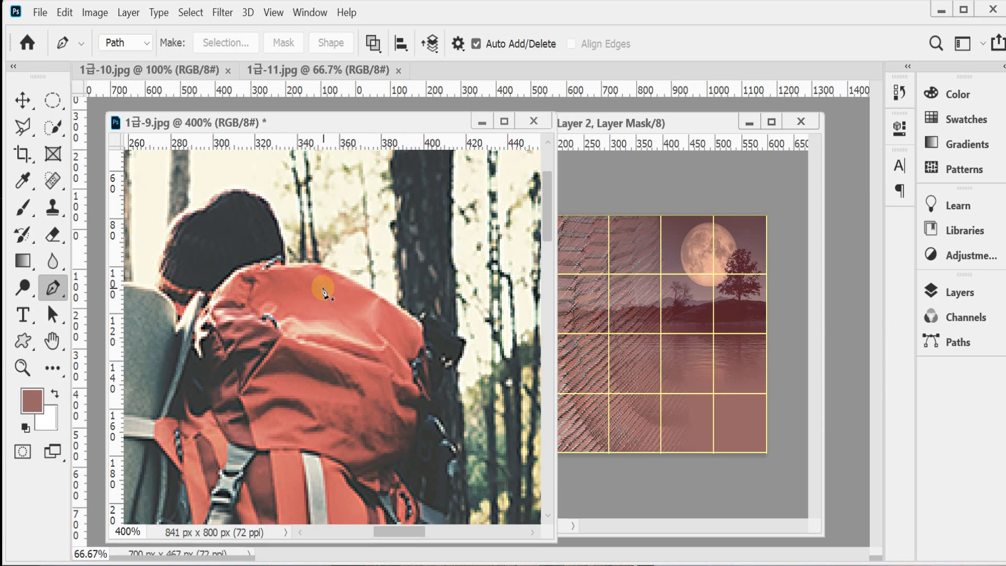
# Load Path 1 as a selection around both hikers and copy them into 수험번호-성명-3.psd as a new layer
pyautogui.scroll(-1, 438, 338)
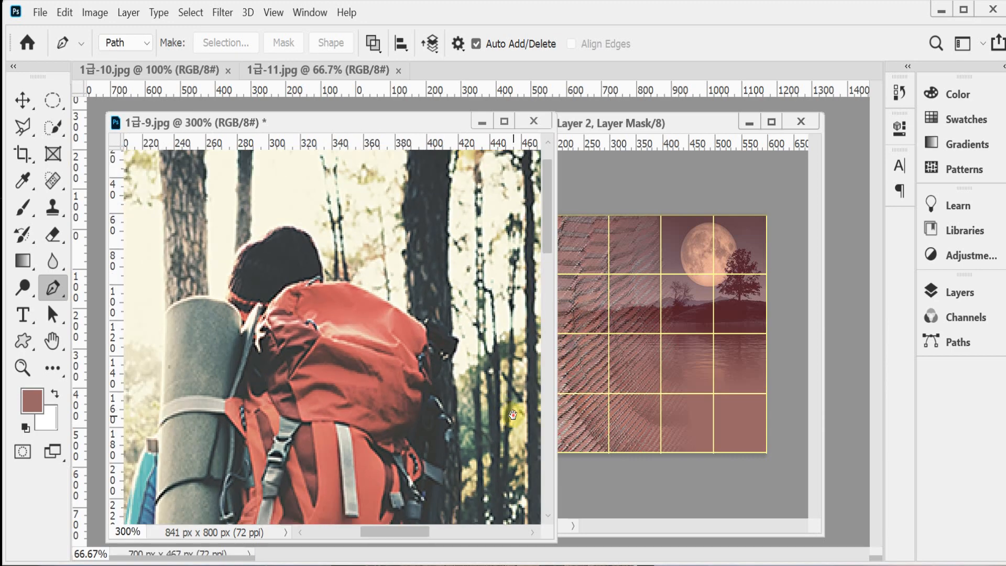
pyautogui.moveTo(504, 412); pyautogui.dragTo(405, 321)
pyautogui.scroll(-1, 405, 321)
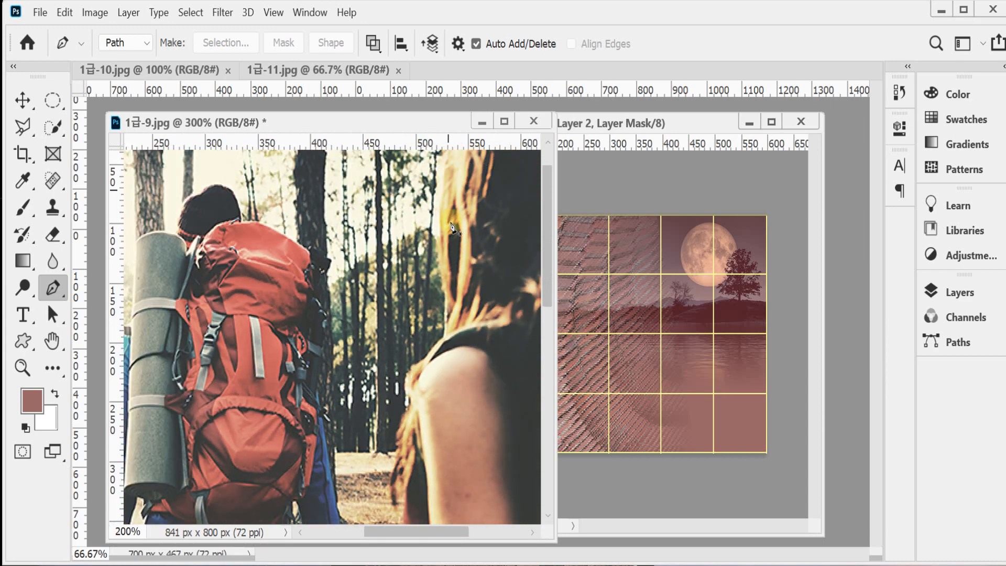
pyautogui.click(431, 328)
pyautogui.scroll(-2, 518, 377)
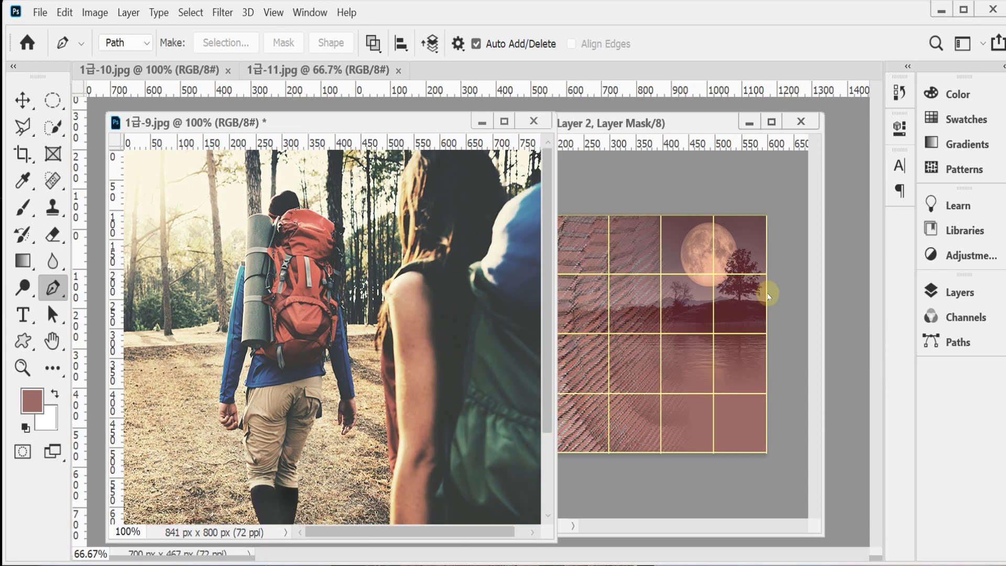
pyautogui.click(975, 340)
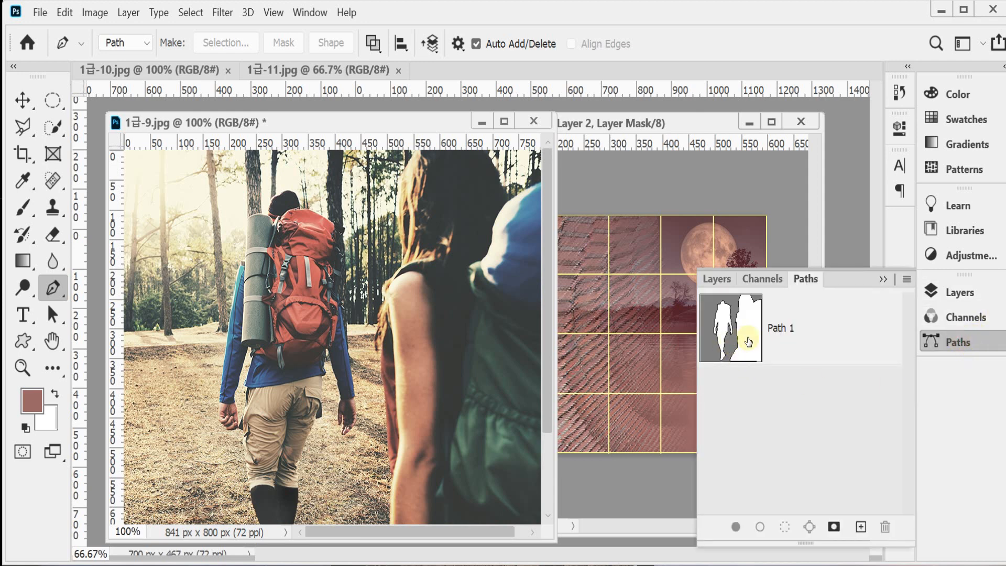
pyautogui.click(830, 335)
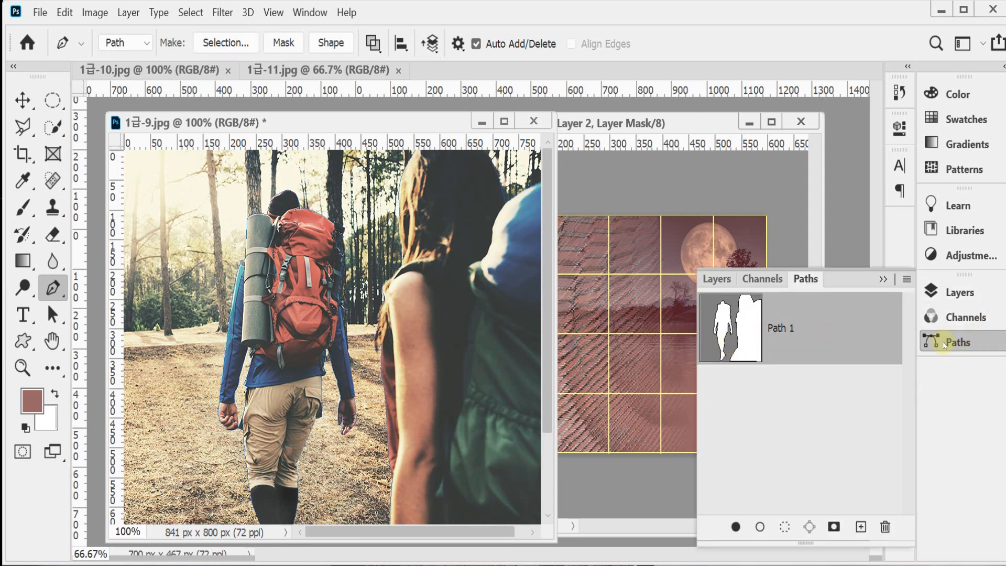
pyautogui.click(944, 344)
pyautogui.hotkey('ctrl', 'Return')
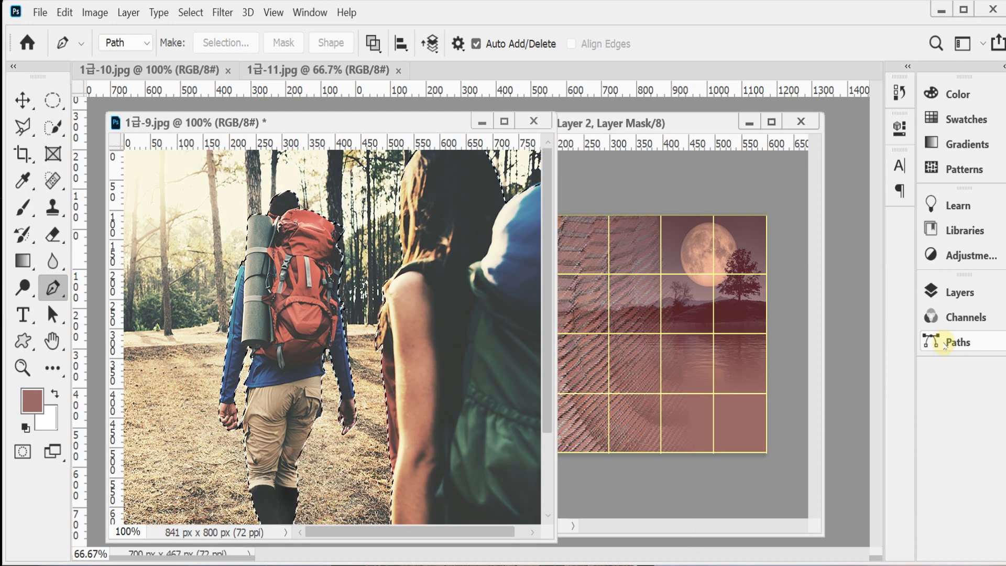
pyautogui.hotkey('ctrl', '-')
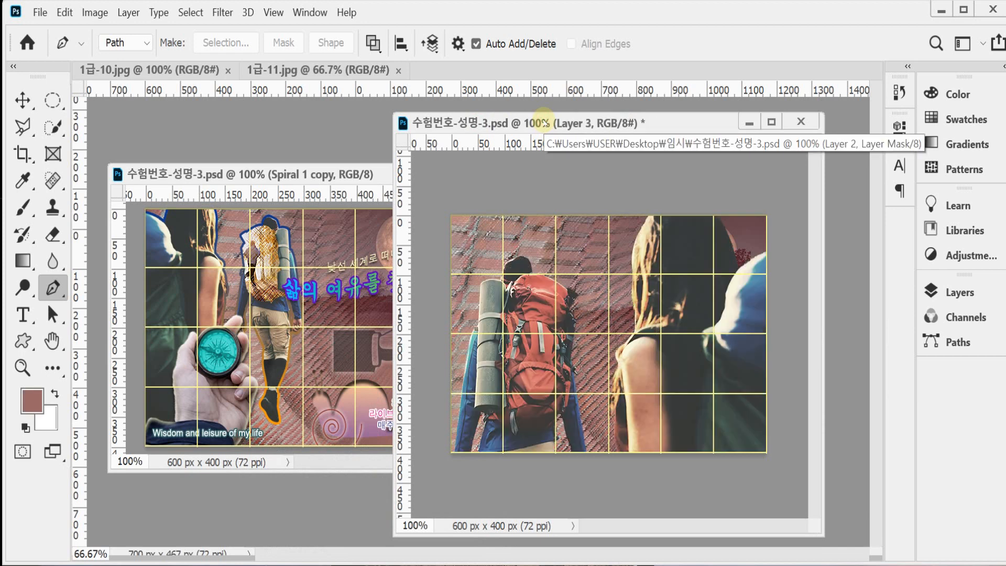
# Free-transform the hikers layer, flipping it horizontally and scaling it proportionally to 41%
pyautogui.hotkey('ctrl', 't')
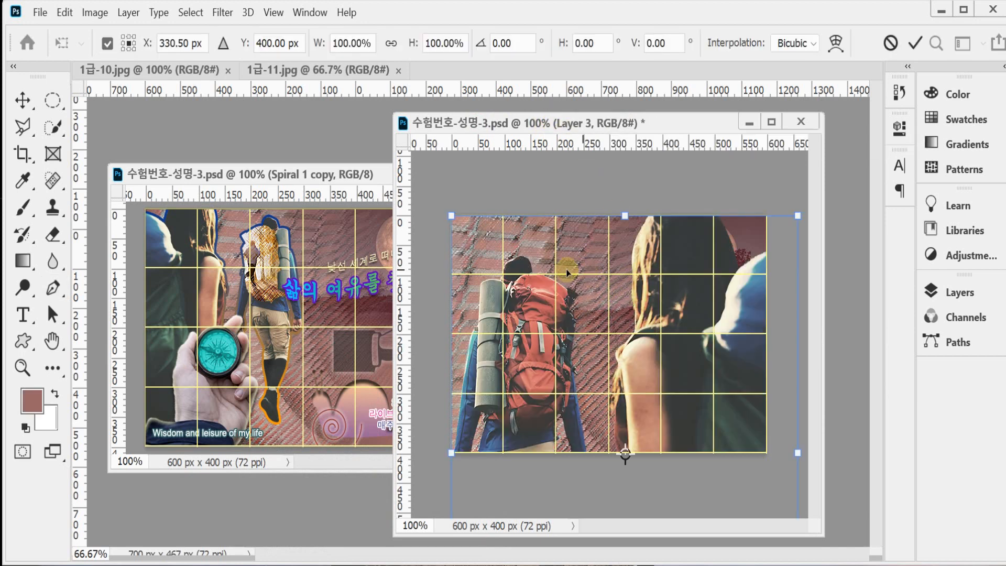
pyautogui.rightClick(530, 307)
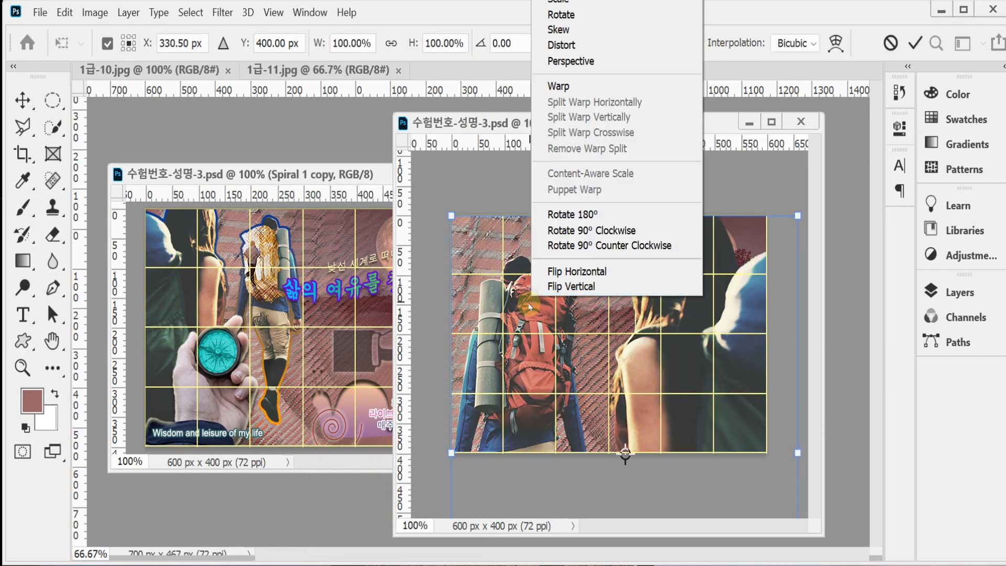
pyautogui.click(613, 271)
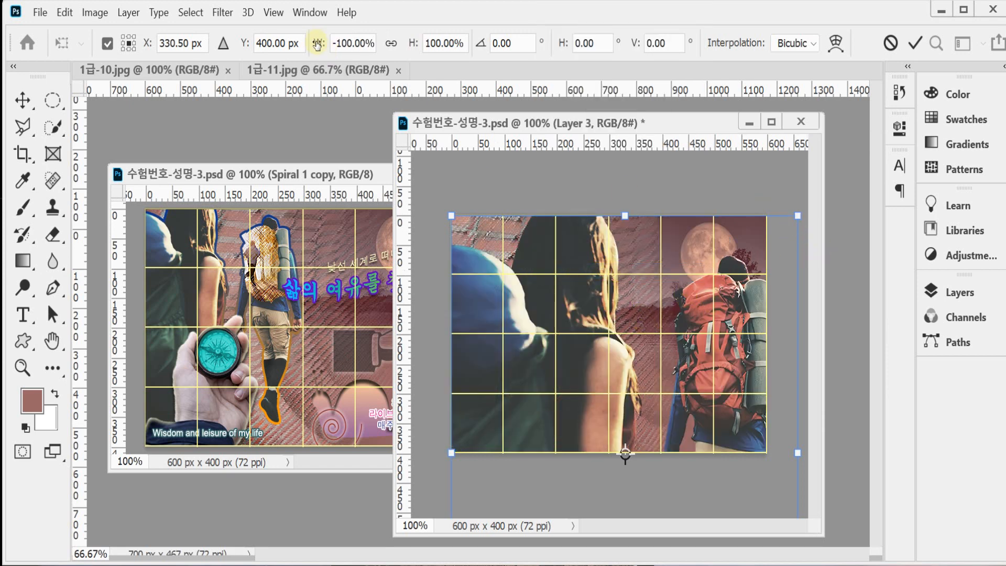
pyautogui.click(390, 43)
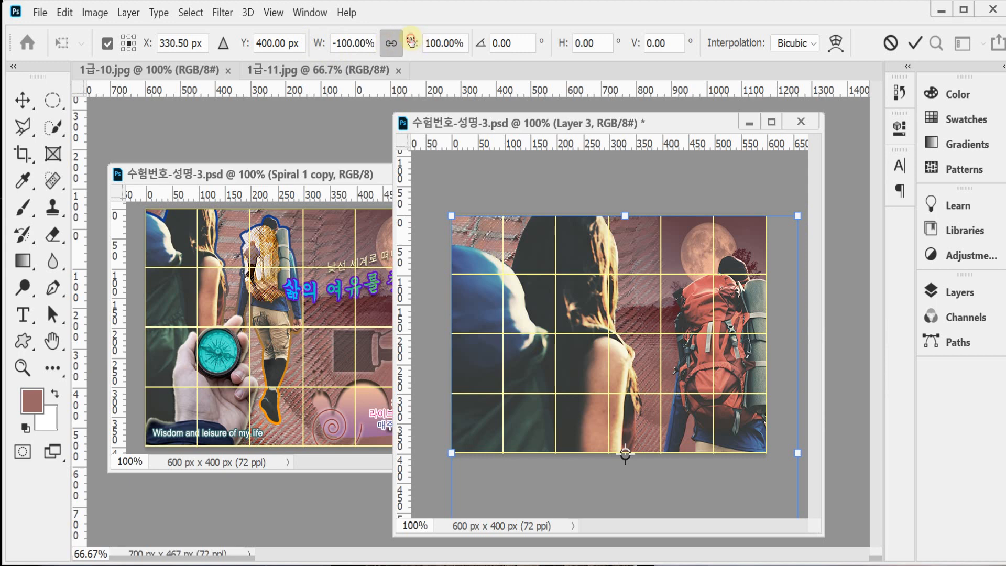
pyautogui.moveTo(412, 42); pyautogui.dragTo(391, 42)
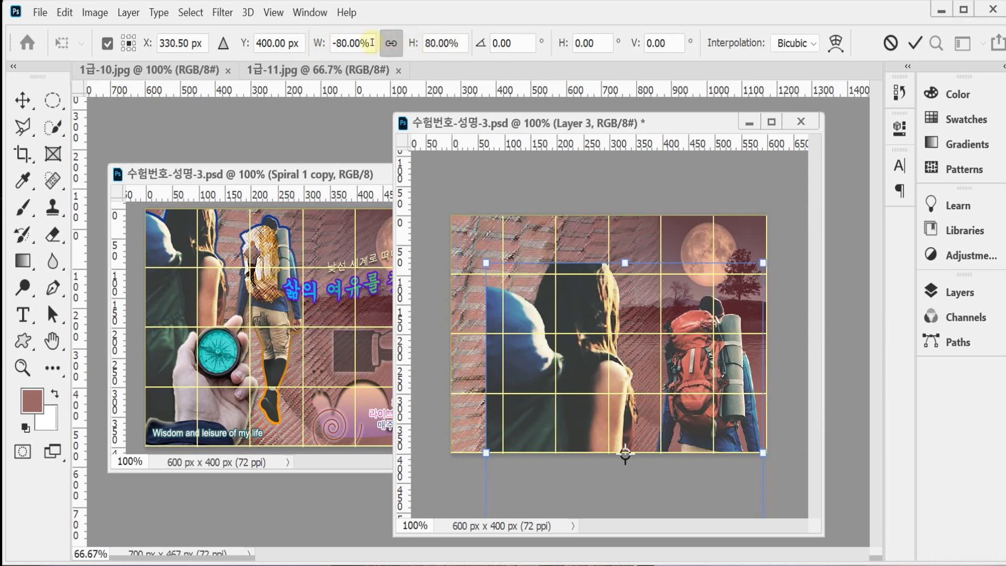
pyautogui.click(412, 46)
pyautogui.write('41')
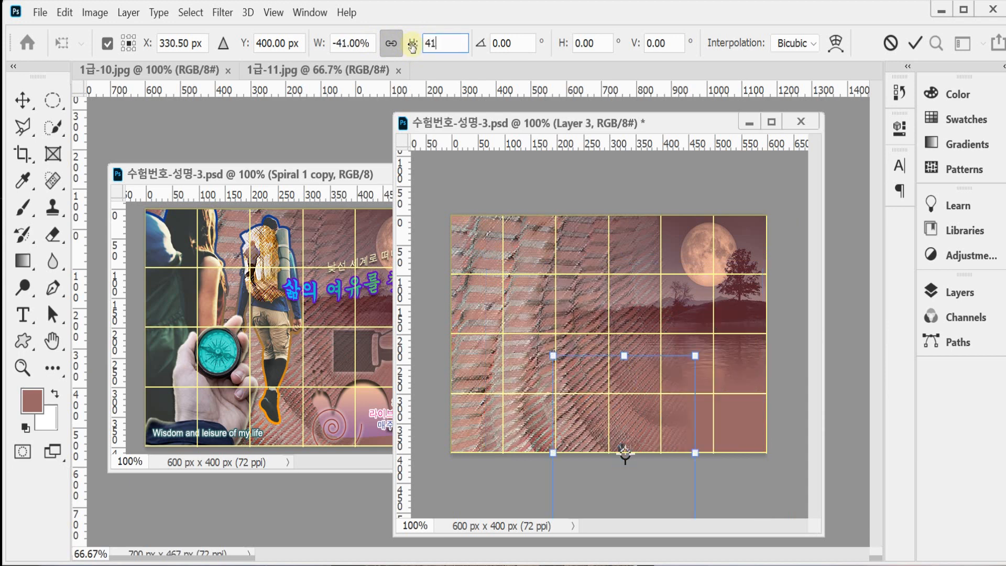
pyautogui.press('Return')
# Scale the mirrored hikers to about 47.6%, centre them at about X 141, Y 176 px, apply the transform and save the document
pyautogui.moveTo(599, 392); pyautogui.dragTo(496, 293)
pyautogui.moveTo(504, 300); pyautogui.dragTo(505, 300)
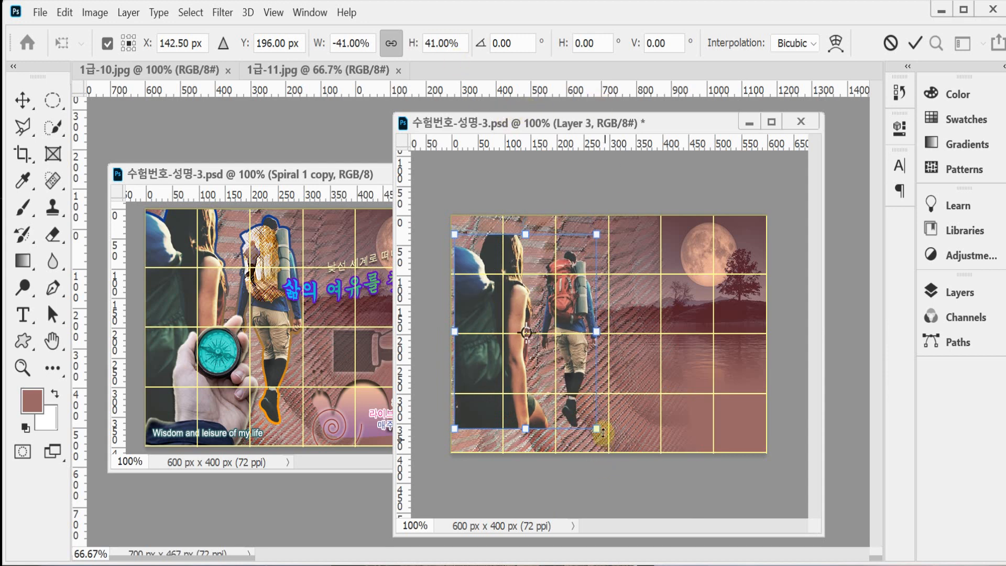
pyautogui.moveTo(596, 429); pyautogui.dragTo(627, 470)
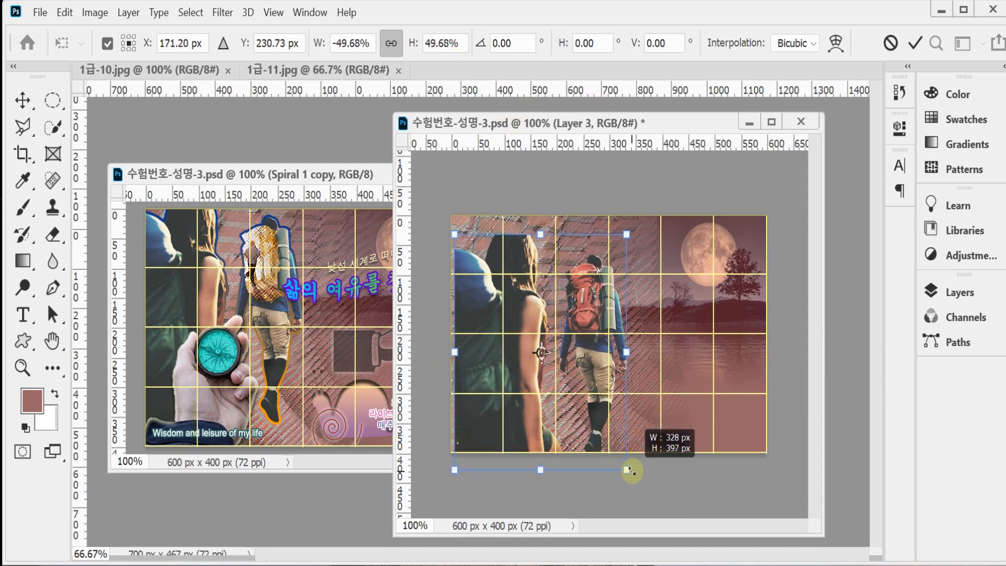
pyautogui.moveTo(527, 428); pyautogui.dragTo(512, 403)
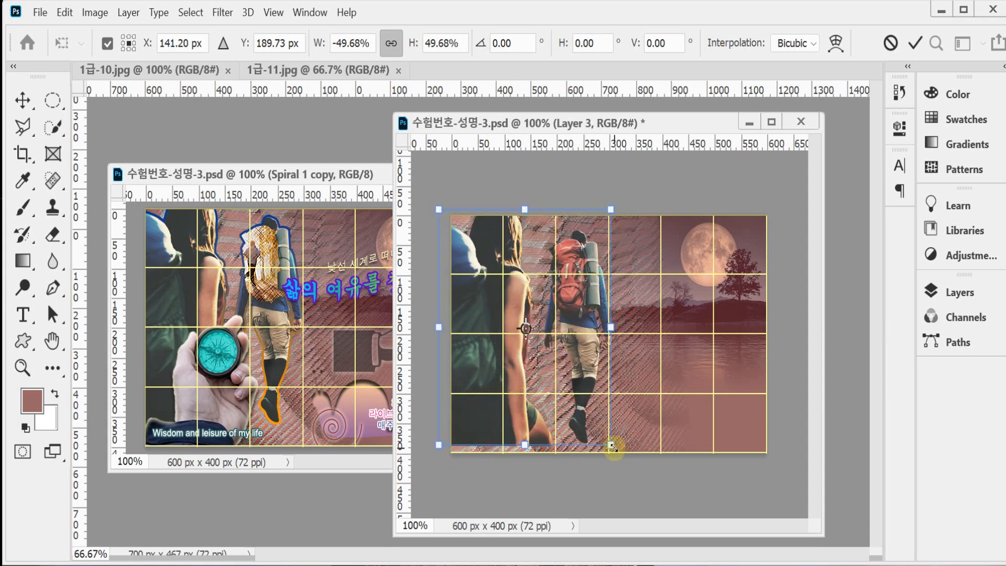
pyautogui.moveTo(612, 446); pyautogui.dragTo(604, 441)
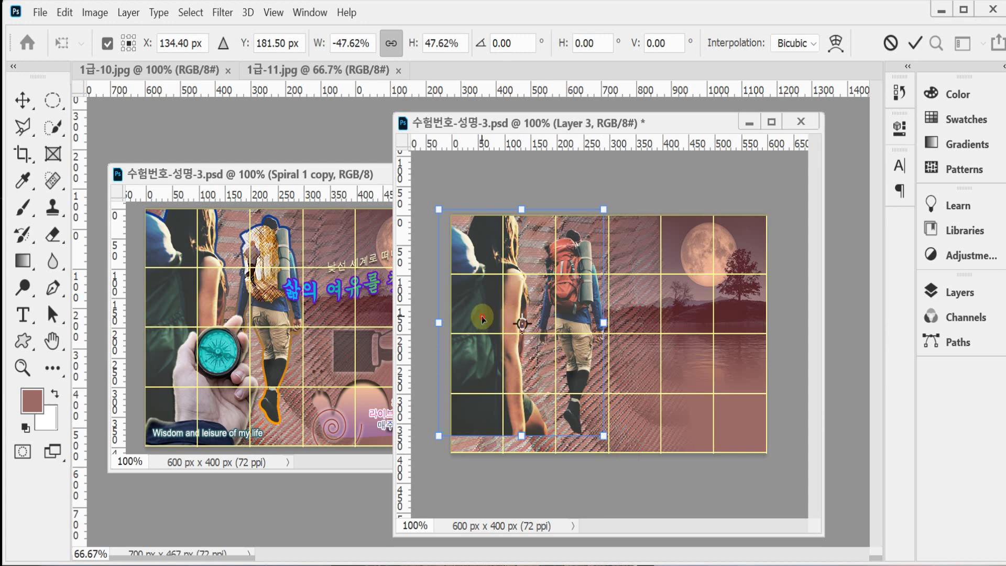
pyautogui.moveTo(482, 316); pyautogui.dragTo(486, 312)
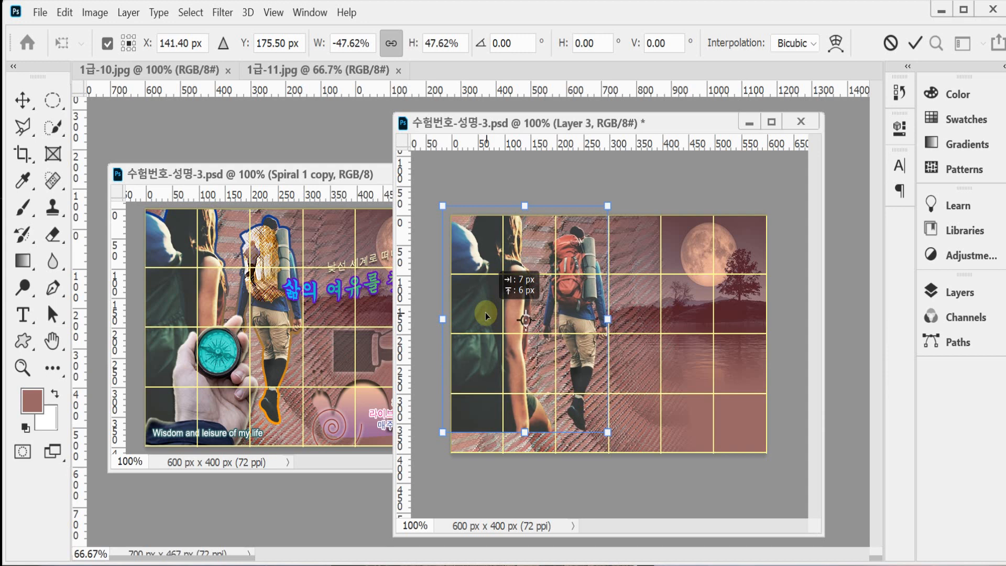
pyautogui.moveTo(485, 312); pyautogui.dragTo(486, 312)
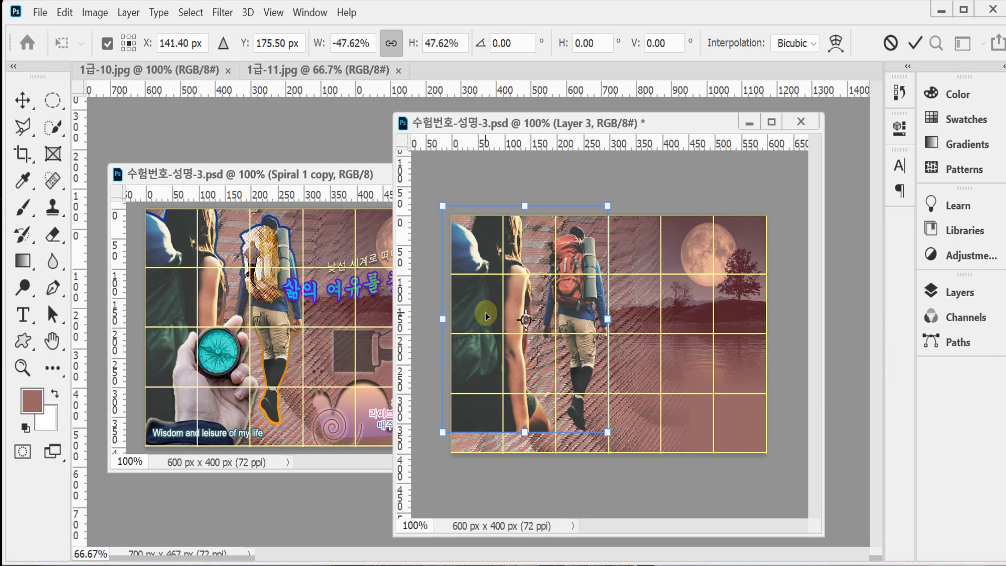
pyautogui.press('Return')
pyautogui.press('p')
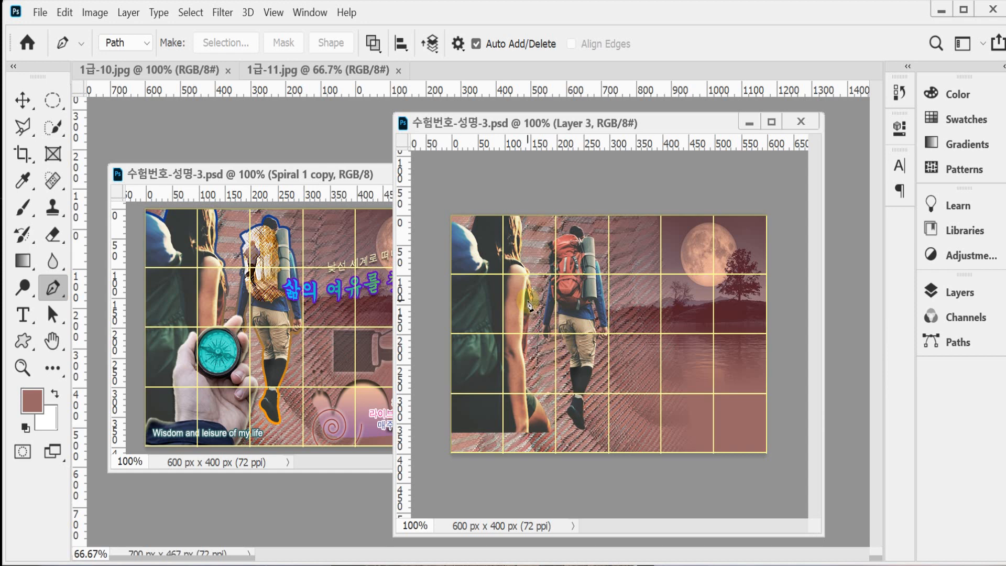
# Compare the hiker's backpack in the working composite with the image-filled backpack in the reference document
pyautogui.click(23, 343)
pyautogui.click(22, 347)
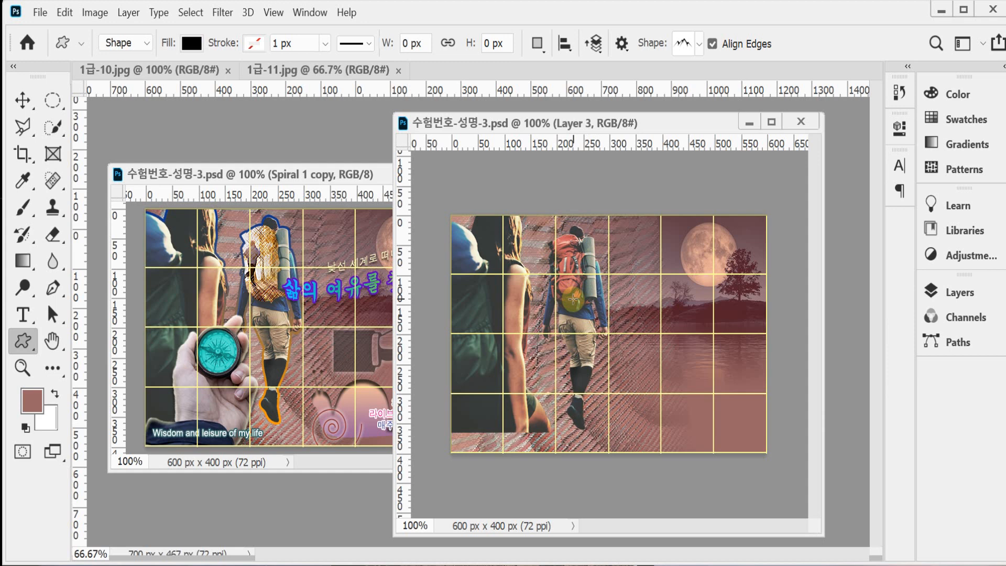
pyautogui.scroll(2, 574, 298)
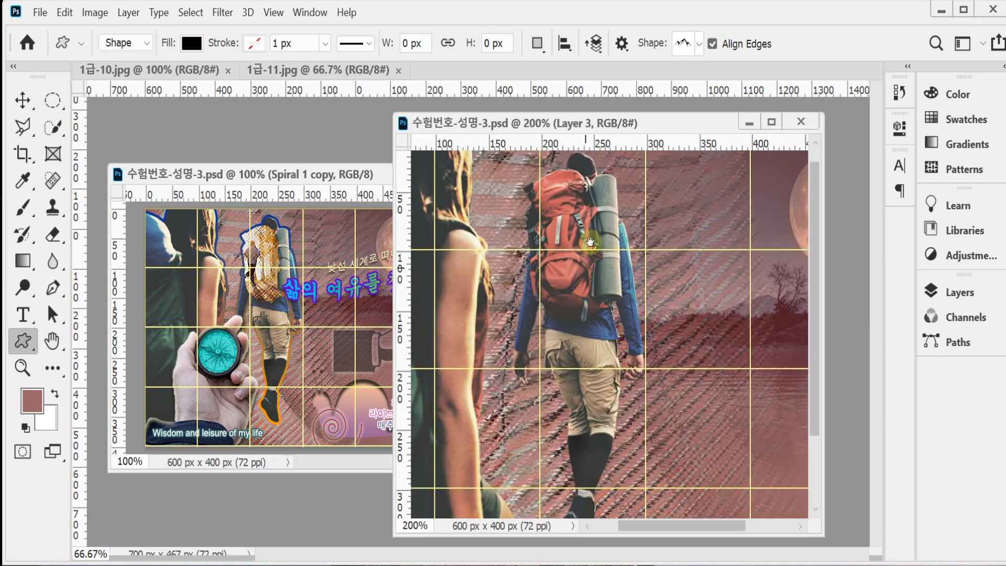
pyautogui.scroll(2, 591, 241)
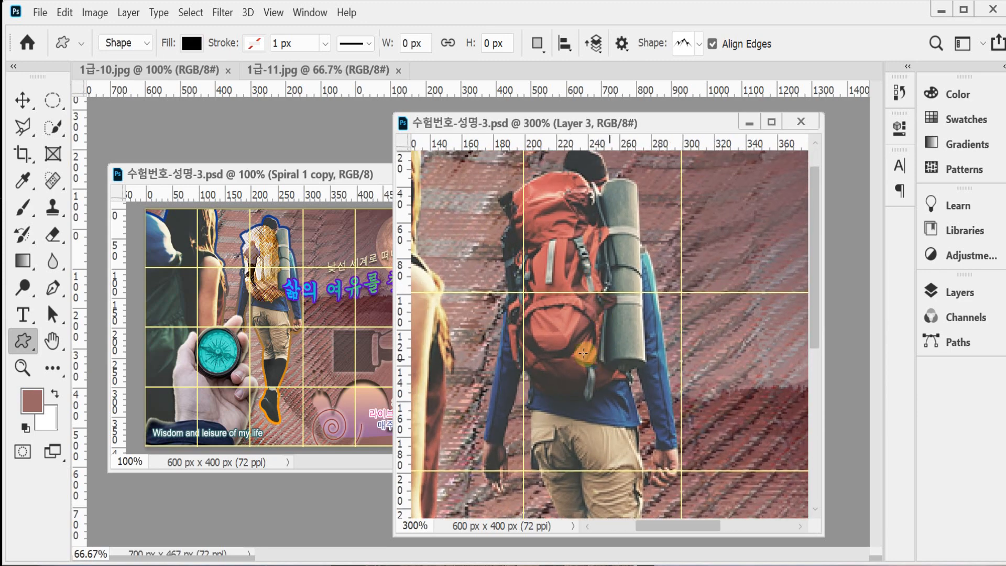
pyautogui.click(267, 283)
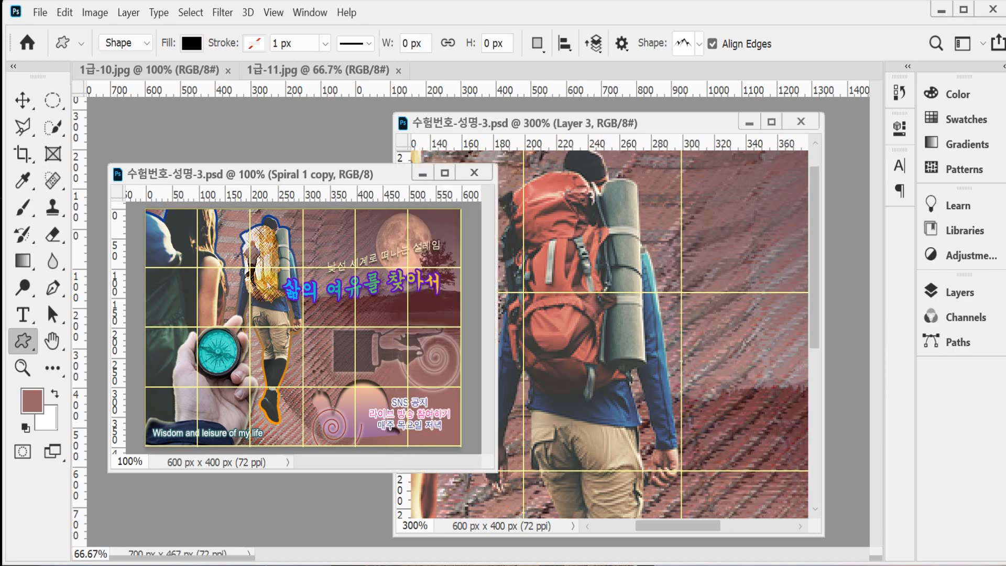
pyautogui.scroll(4, 268, 283)
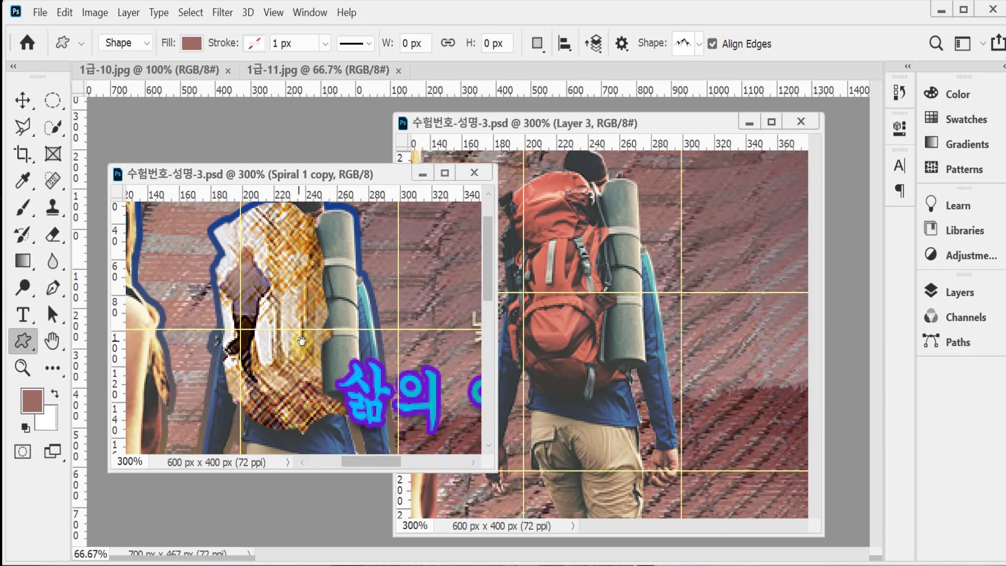
pyautogui.moveTo(302, 341); pyautogui.dragTo(305, 341)
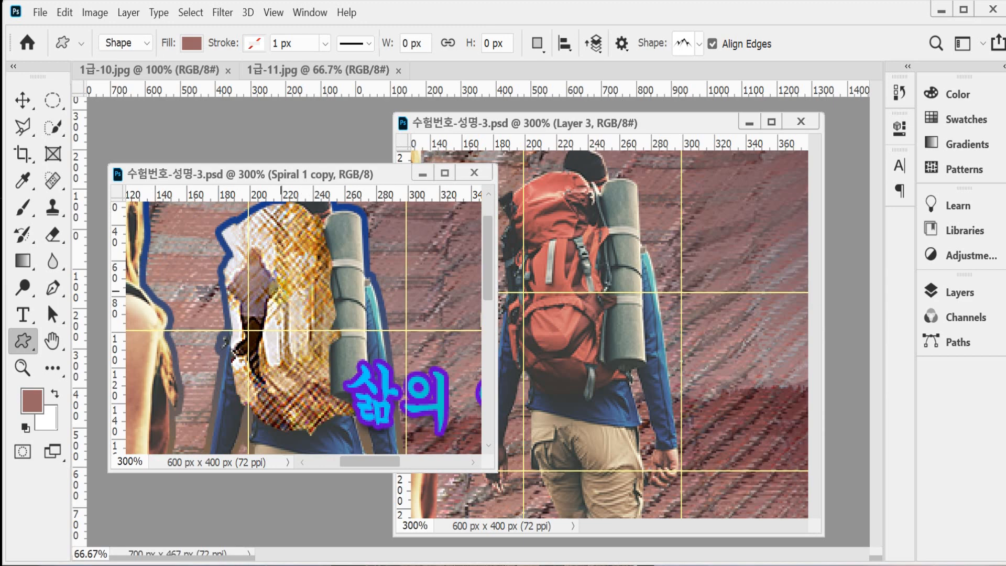
pyautogui.scroll(-2, 317, 292)
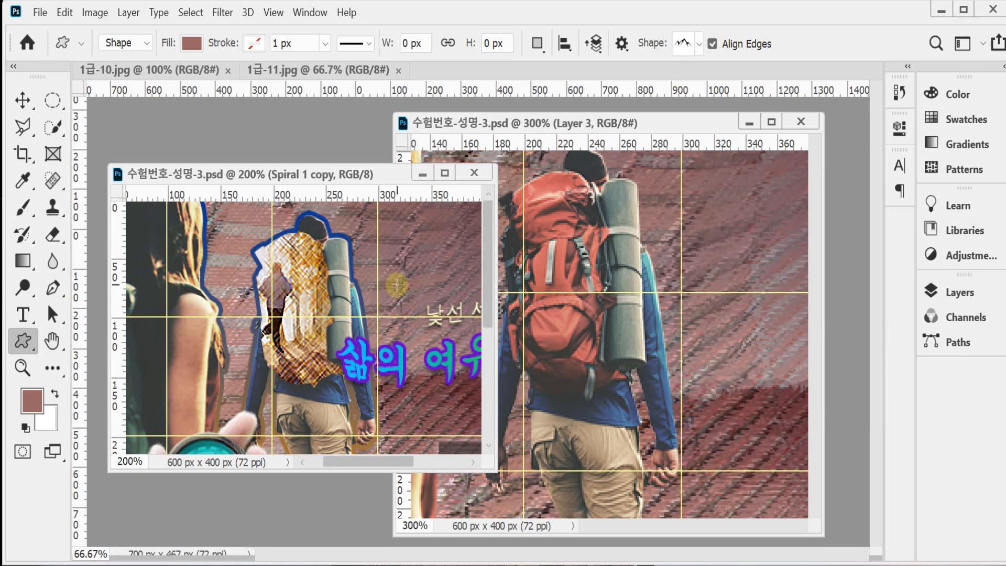
pyautogui.click(583, 248)
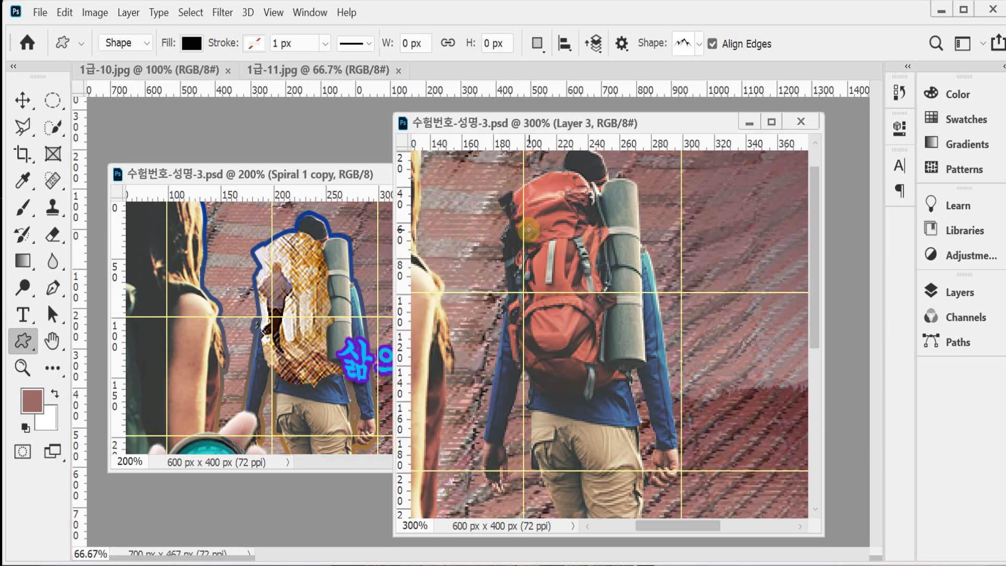
# Select the hiker's red backpack on the hikers layer with the Quick Selection tool
pyautogui.click(53, 126)
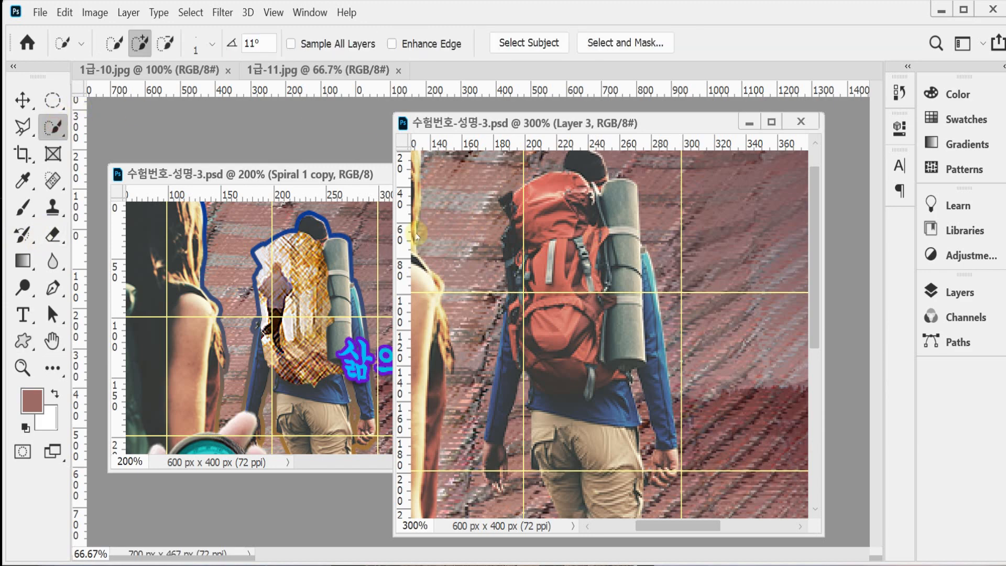
pyautogui.moveTo(554, 202); pyautogui.dragTo(574, 346)
pyautogui.scroll(1, 571, 262)
pyautogui.moveTo(571, 283)
pyautogui.mouseDown()
pyautogui.moveTo(515, 264)
pyautogui.moveTo(585, 242)
pyautogui.moveTo(588, 346)
pyautogui.moveTo(493, 219)
pyautogui.moveTo(500, 278)
pyautogui.moveTo(484, 210)
pyautogui.moveTo(519, 413)
pyautogui.moveTo(537, 435)
pyautogui.moveTo(594, 438)
pyautogui.moveTo(586, 346)
pyautogui.moveTo(595, 411)
pyautogui.moveTo(596, 330)
pyautogui.moveTo(609, 339)
pyautogui.moveTo(614, 278)
pyautogui.moveTo(540, 418)
pyautogui.moveTo(504, 420)
pyautogui.moveTo(548, 441)
pyautogui.mouseUp()
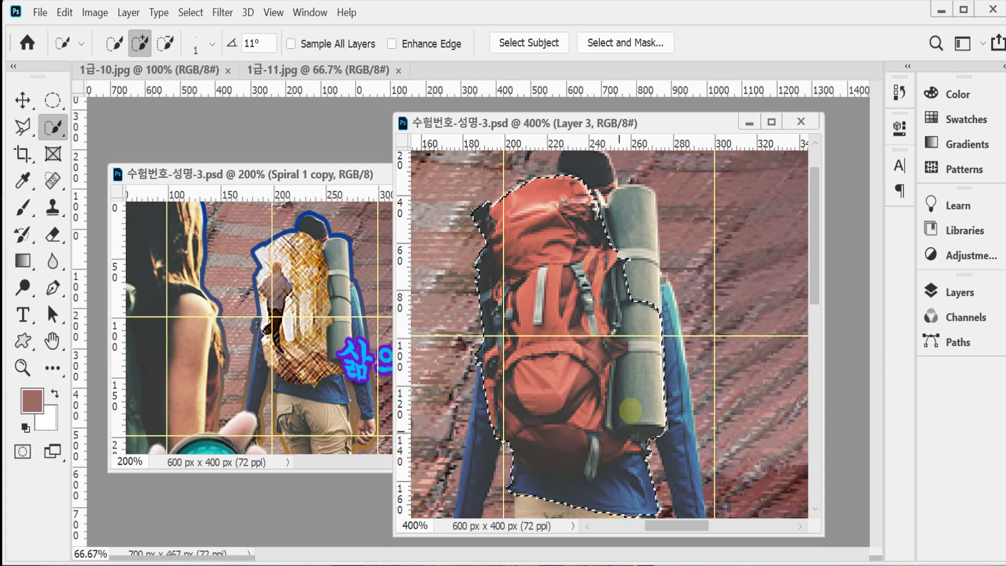
# Subtract the rolled mat from the backpack selection with Quick Selection, undoing the strokes that cut into the backpack's base
pyautogui.moveTo(592, 368); pyautogui.dragTo(562, 354)
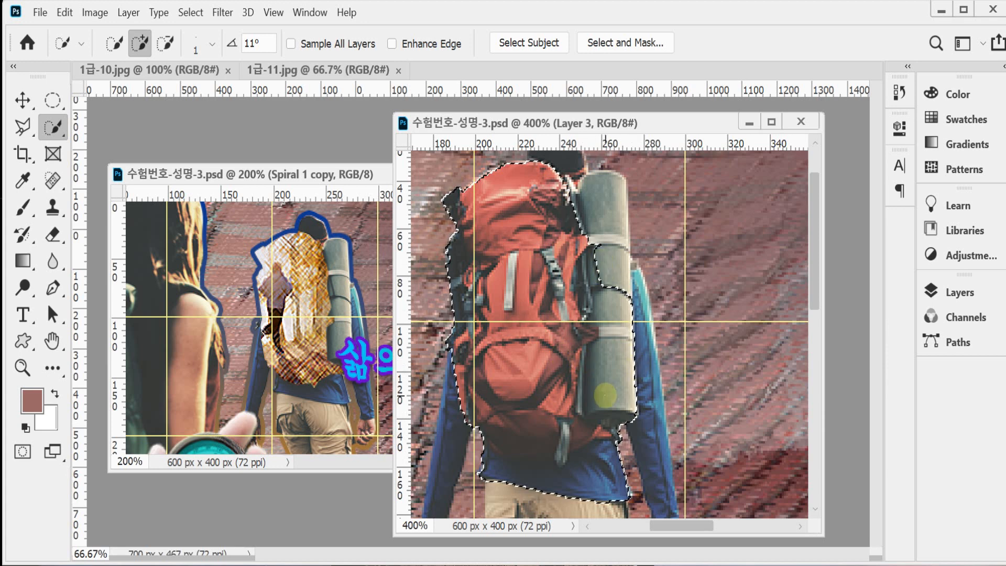
pyautogui.click(166, 43)
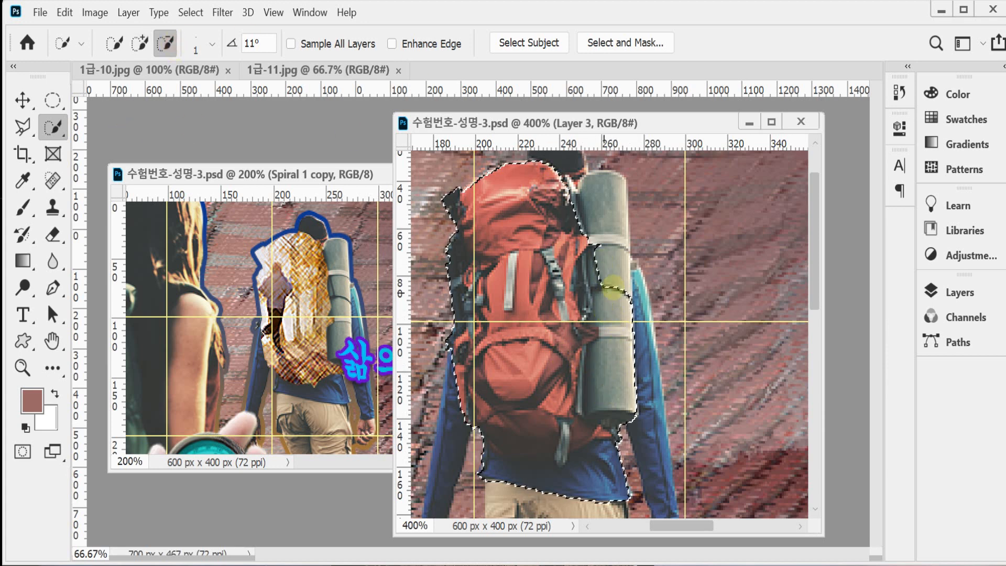
pyautogui.moveTo(612, 288)
pyautogui.mouseDown()
pyautogui.moveTo(619, 396)
pyautogui.moveTo(641, 432)
pyautogui.moveTo(627, 462)
pyautogui.moveTo(626, 421)
pyautogui.moveTo(633, 463)
pyautogui.moveTo(610, 500)
pyautogui.moveTo(604, 478)
pyautogui.moveTo(617, 470)
pyautogui.moveTo(575, 502)
pyautogui.moveTo(507, 502)
pyautogui.moveTo(497, 480)
pyautogui.moveTo(529, 484)
pyautogui.moveTo(491, 467)
pyautogui.moveTo(527, 478)
pyautogui.moveTo(520, 428)
pyautogui.mouseUp()
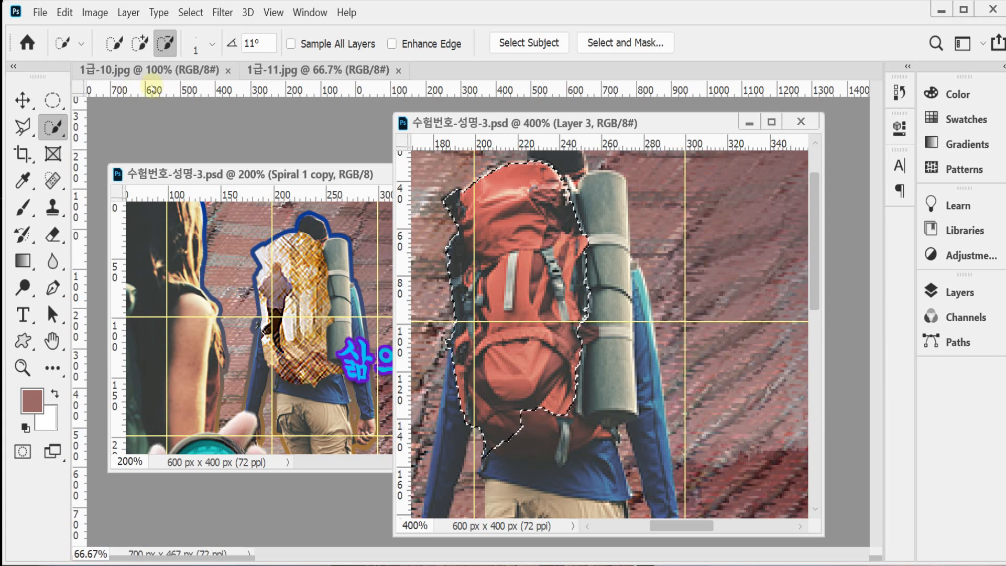
pyautogui.hotkey('ctrl', 'z')
pyautogui.hotkey('ctrl', 'z')
pyautogui.hotkey('ctrl', 'z')
pyautogui.hotkey('ctrl', 'z')
pyautogui.hotkey('ctrl', 'z')
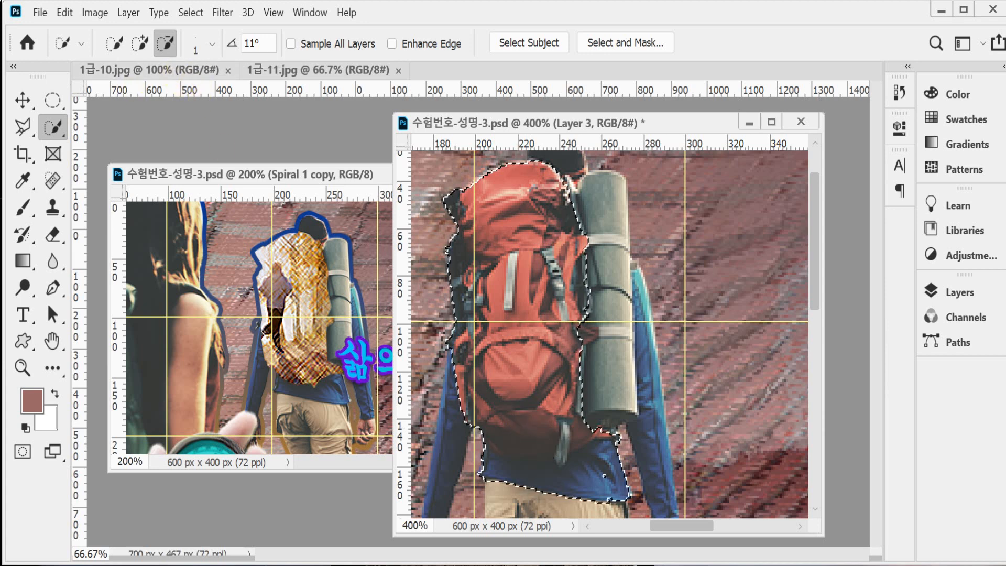
# Subtract the blue shirt area below the backpack from the selection with the Polygonal Lasso, following the backpack's lower edge
pyautogui.press('l')
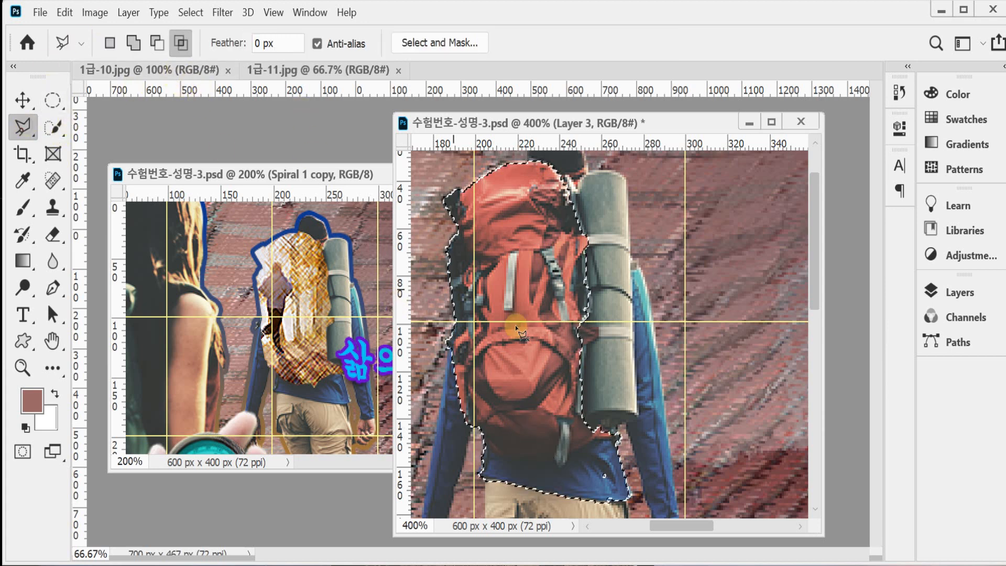
pyautogui.click(157, 43)
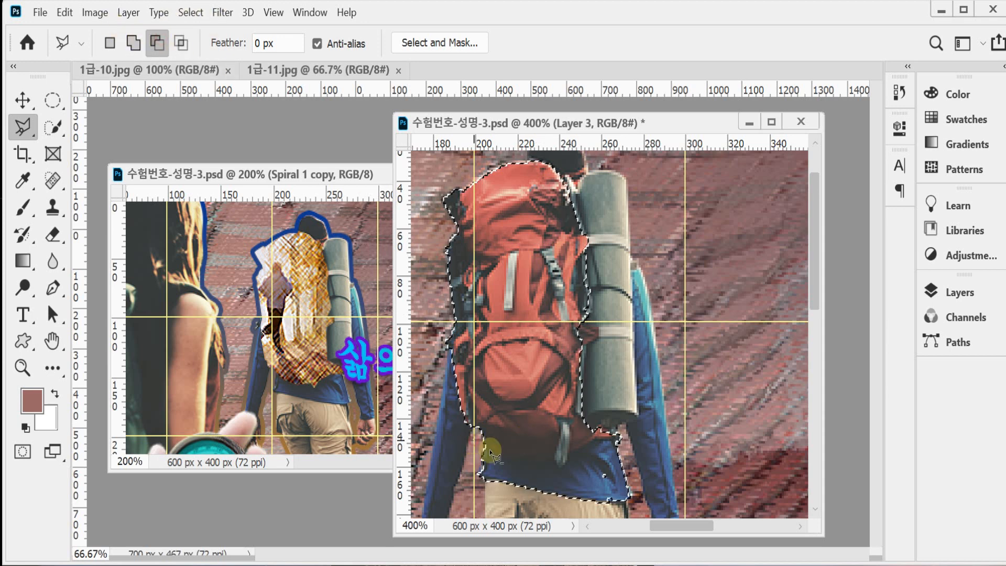
pyautogui.click(504, 456)
pyautogui.click(540, 460)
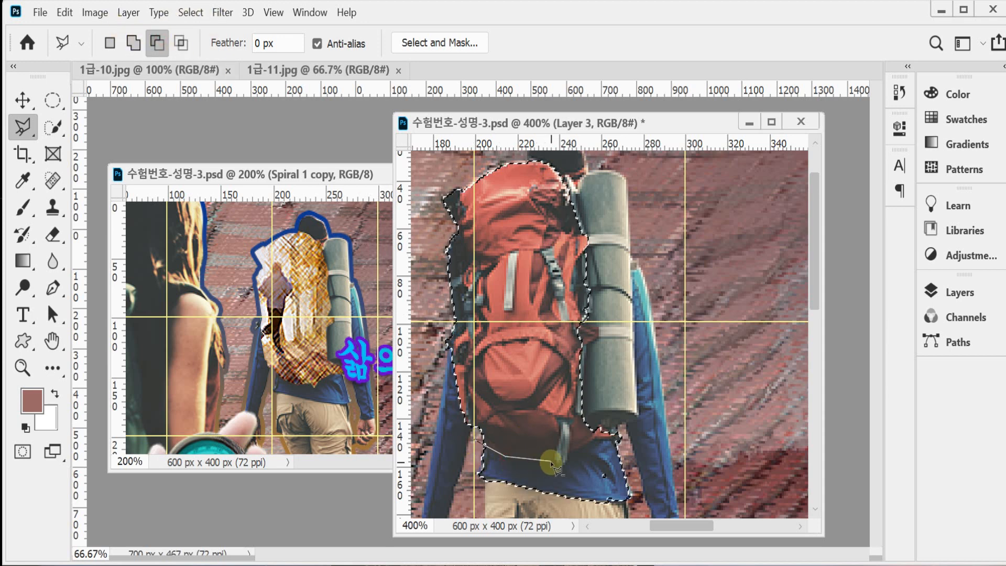
pyautogui.click(569, 464)
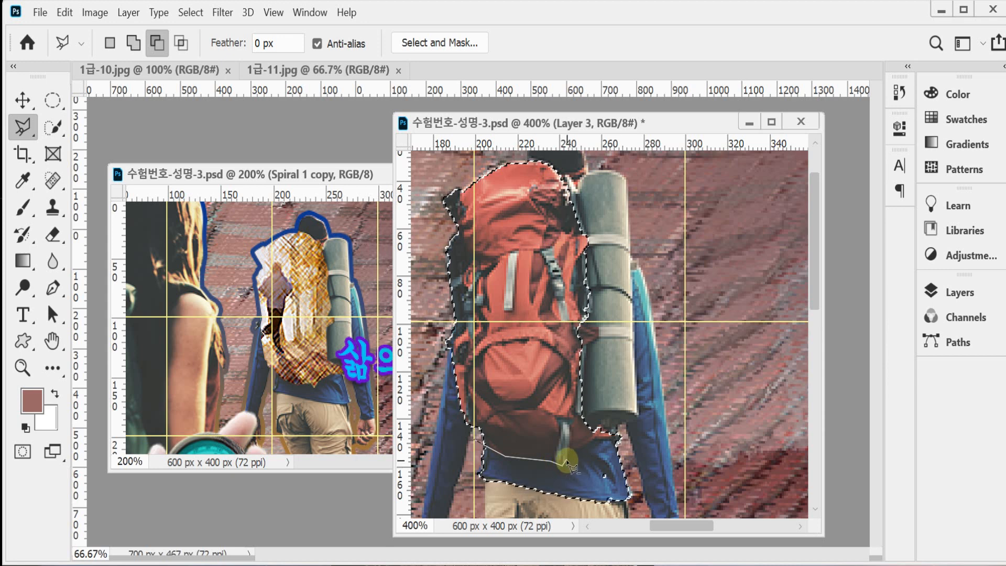
pyautogui.click(588, 449)
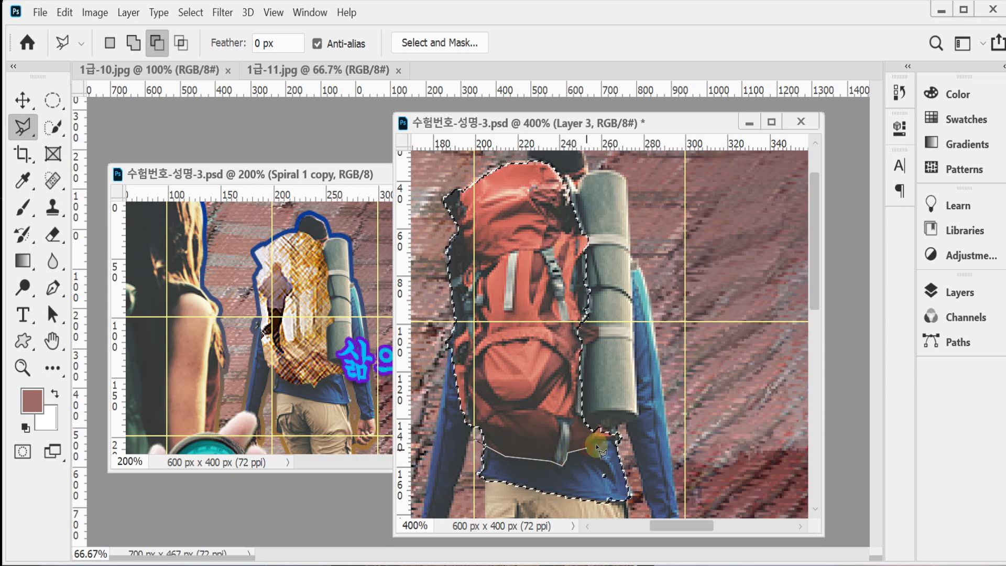
pyautogui.click(600, 445)
pyautogui.click(636, 436)
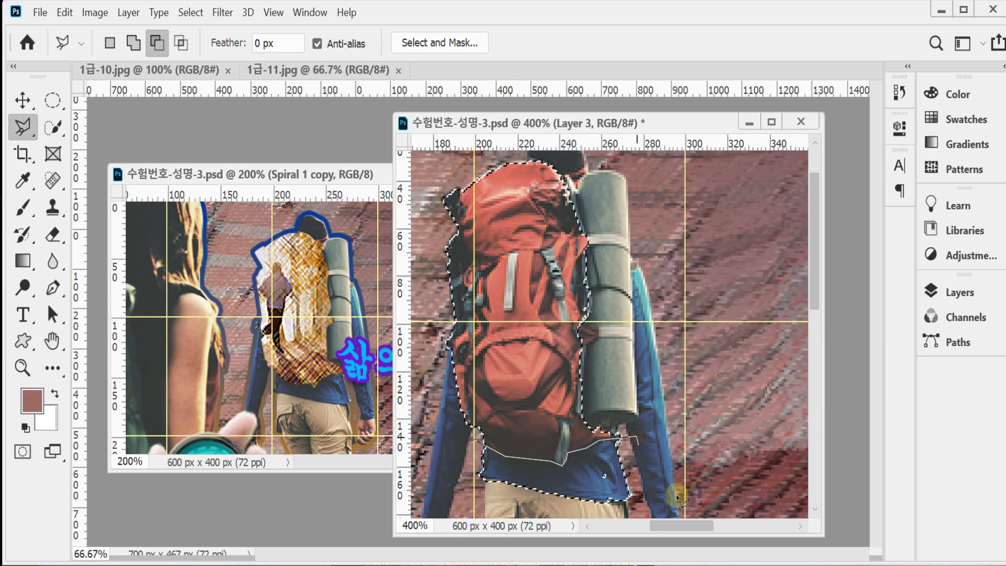
pyautogui.click(662, 510)
pyautogui.click(452, 502)
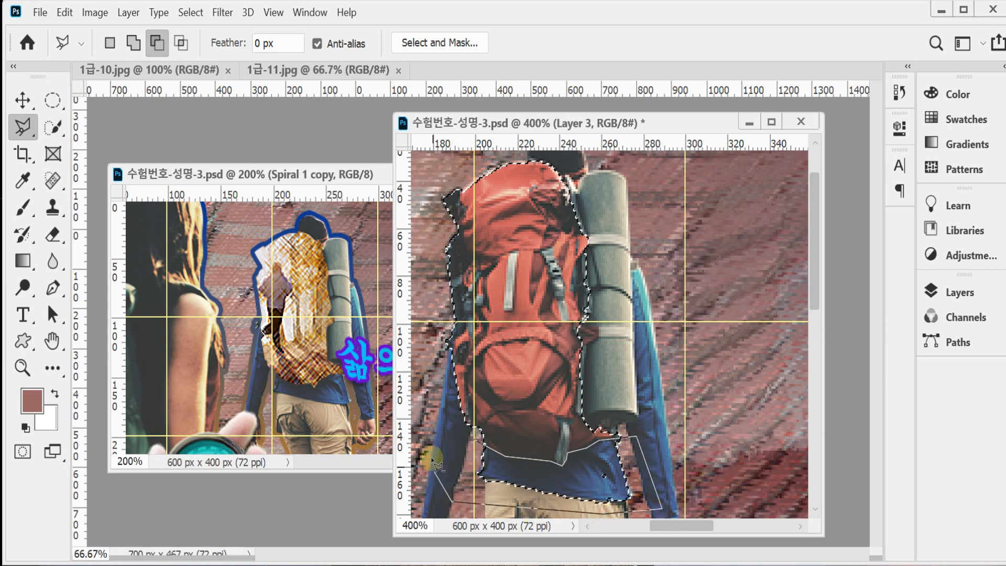
pyautogui.doubleClick(432, 460)
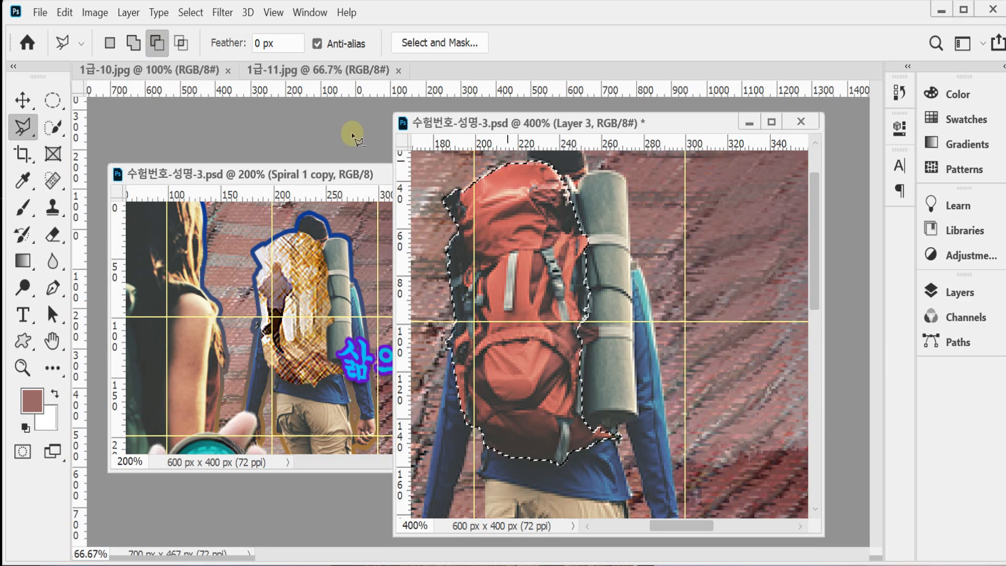
# Add the backpack's small side piece next to the rolled mat to the selection with Quick Selection
pyautogui.press('w')
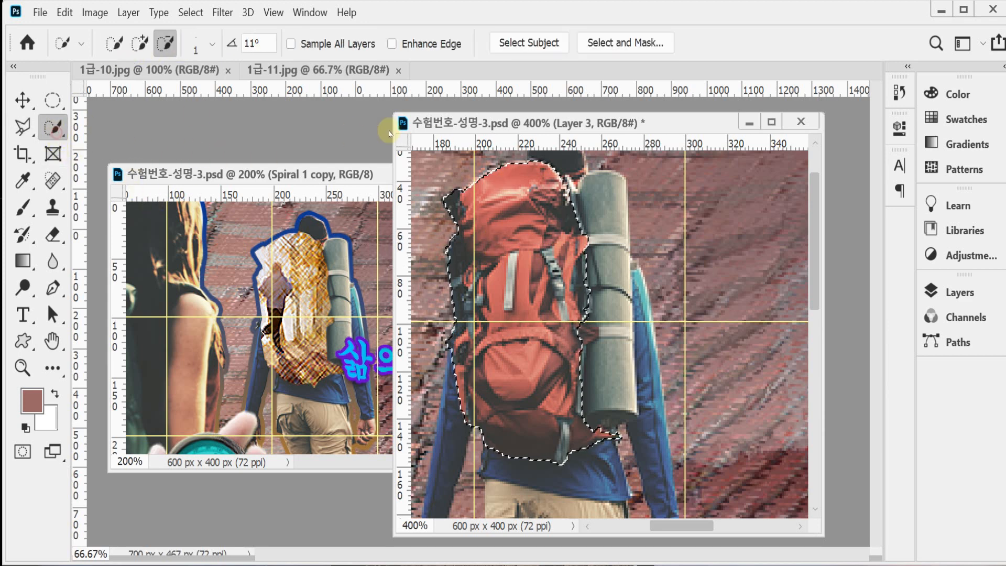
pyautogui.click(139, 44)
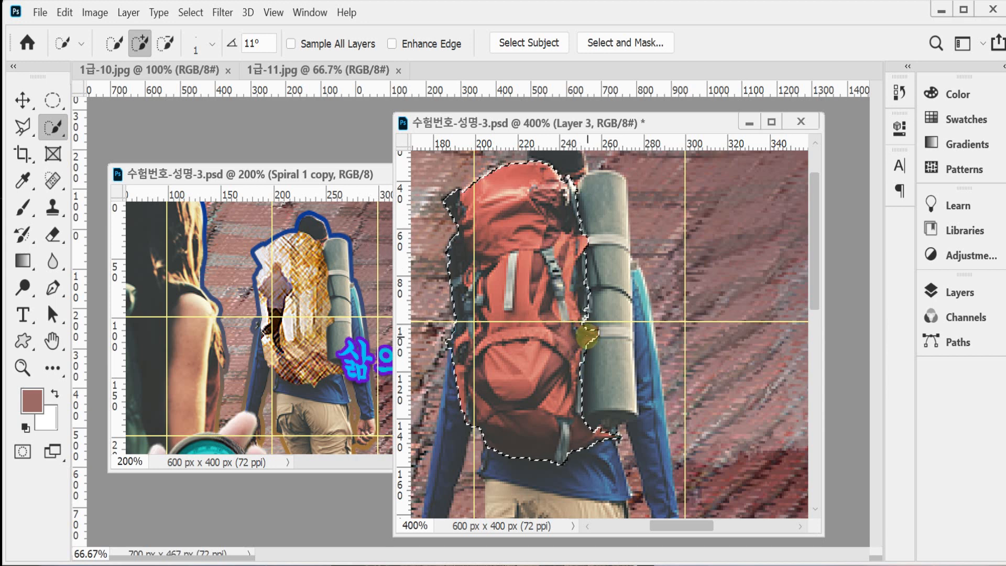
pyautogui.click(587, 336)
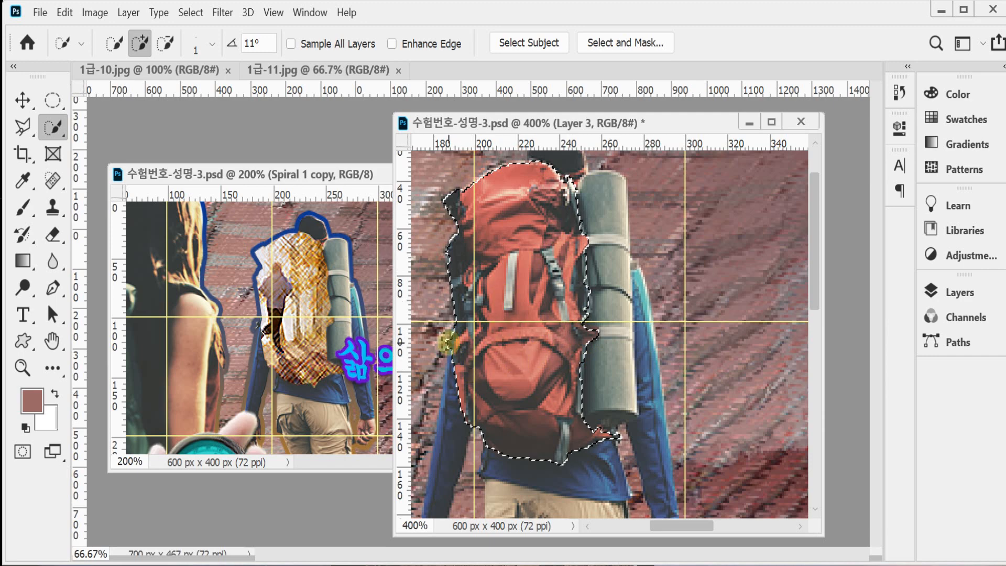
pyautogui.press('alt')
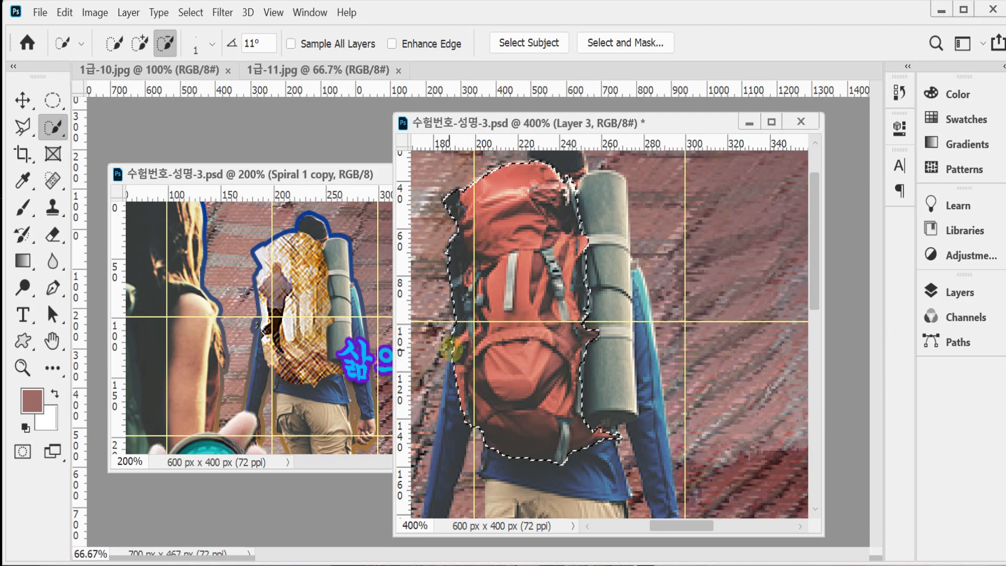
# Copy the selected backpack from Layer 3 to a new layer
pyautogui.hotkey('ctrl', '-')
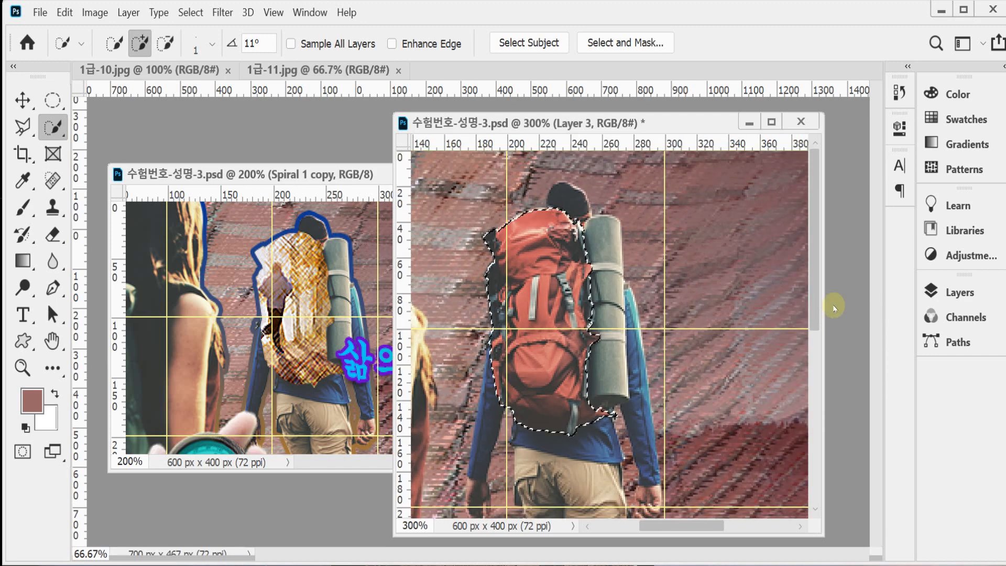
pyautogui.click(940, 299)
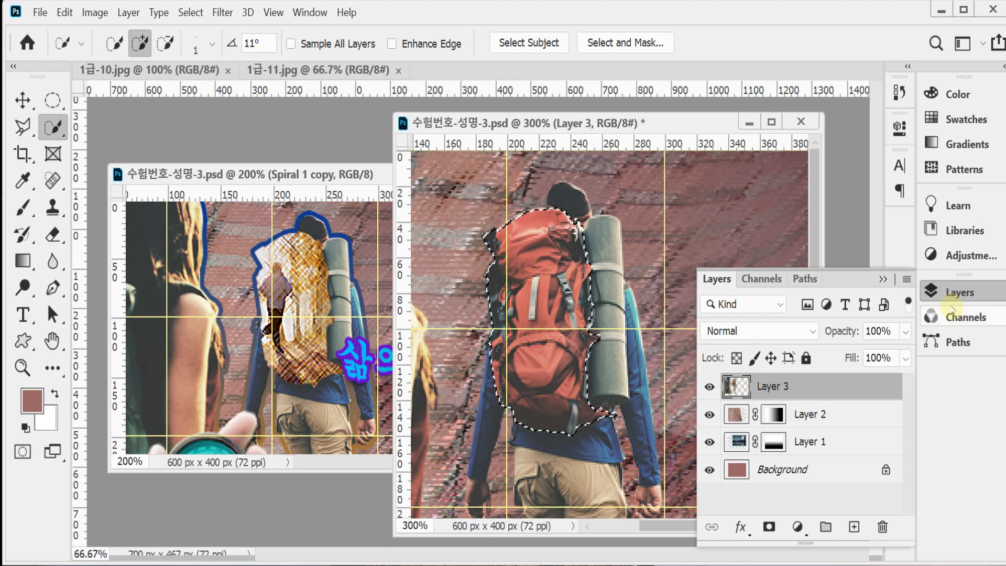
pyautogui.hotkey('ctrl', 'j')
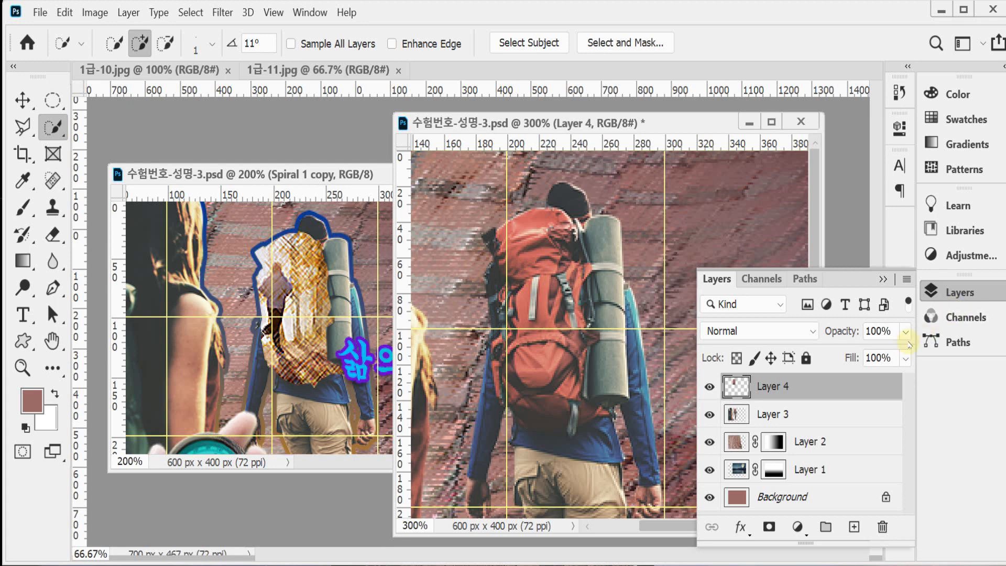
# Check the copied backpack by toggling the visibility of Layer 3 and Layer 4, show both layers again and save the document
pyautogui.click(711, 415)
pyautogui.click(710, 415)
pyautogui.click(710, 388)
pyautogui.click(710, 414)
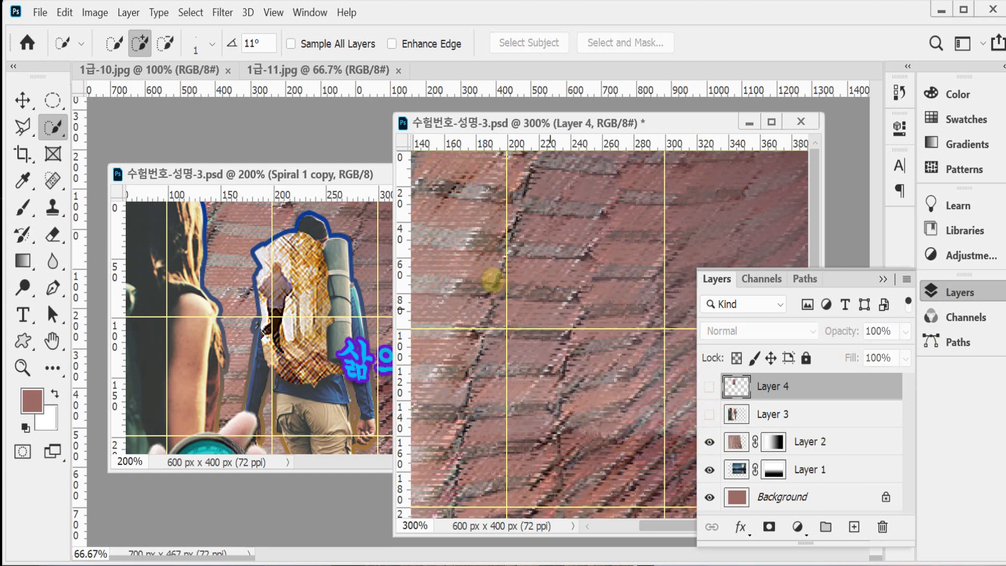
pyautogui.click(710, 386)
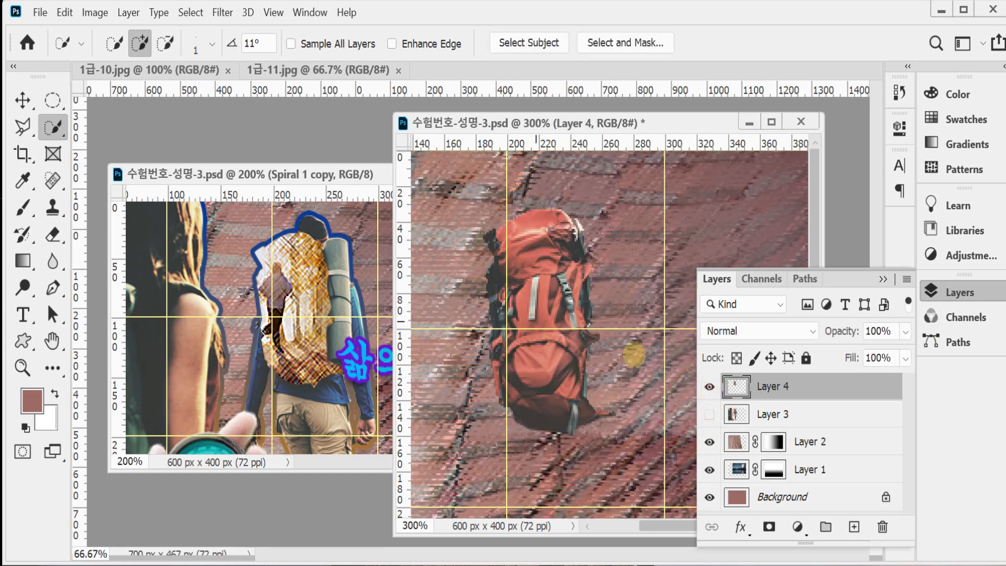
pyautogui.click(710, 416)
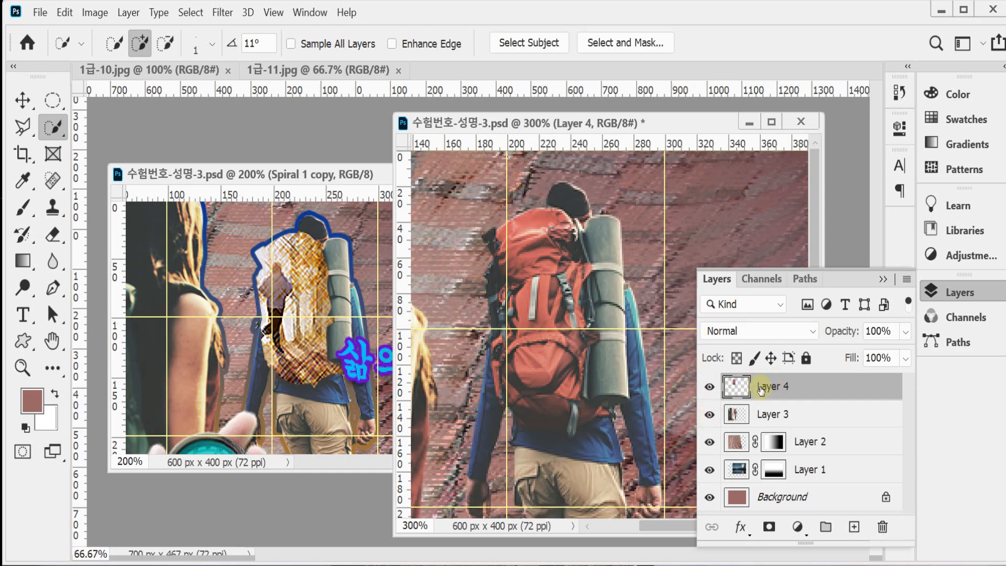
pyautogui.scroll(-1, 576, 323)
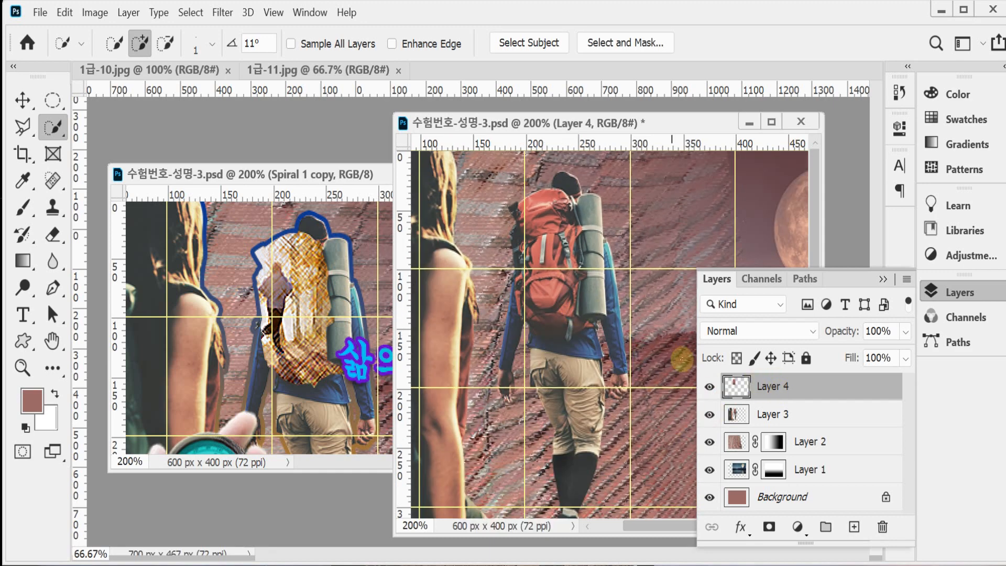
pyautogui.hotkey('ctrl', 's')
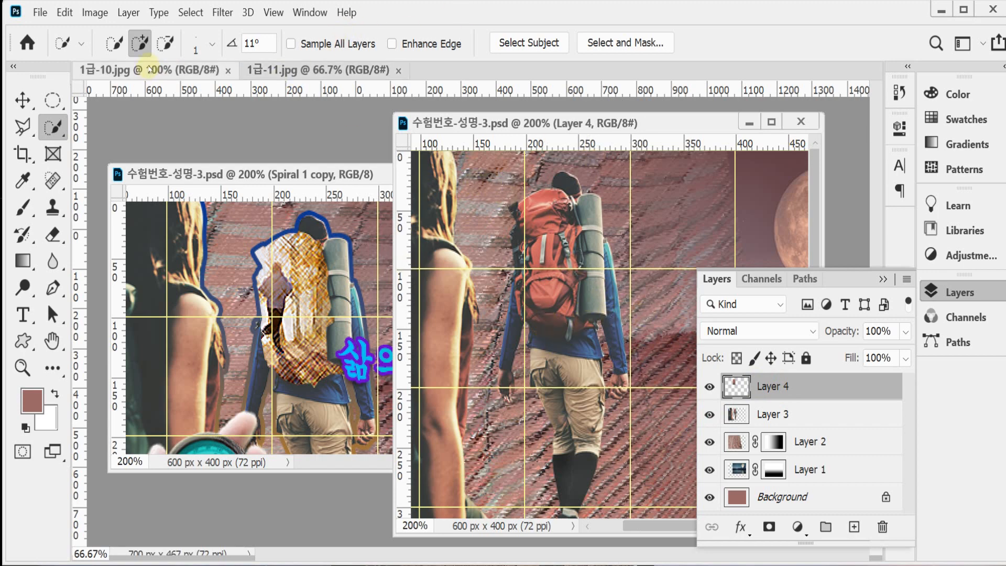
# Copy the entire 1급-10.jpg photo, close it, paste it into the composite above Layer 4 and clip it to the backpack
pyautogui.moveTo(150, 70); pyautogui.dragTo(278, 186)
pyautogui.hotkey('ctrl', 'a')
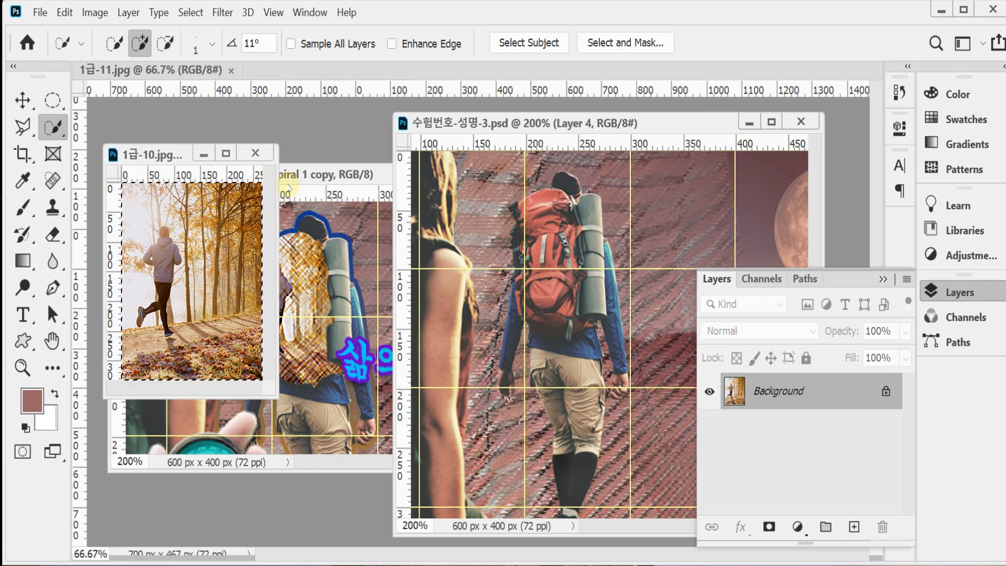
pyautogui.hotkey('ctrl', 'w')
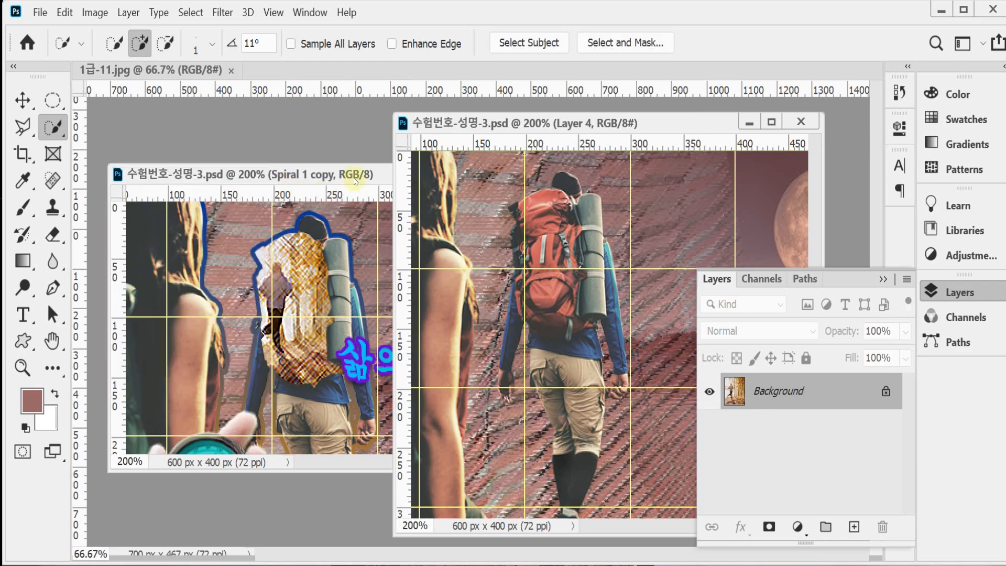
pyautogui.hotkey('ctrl', 'v')
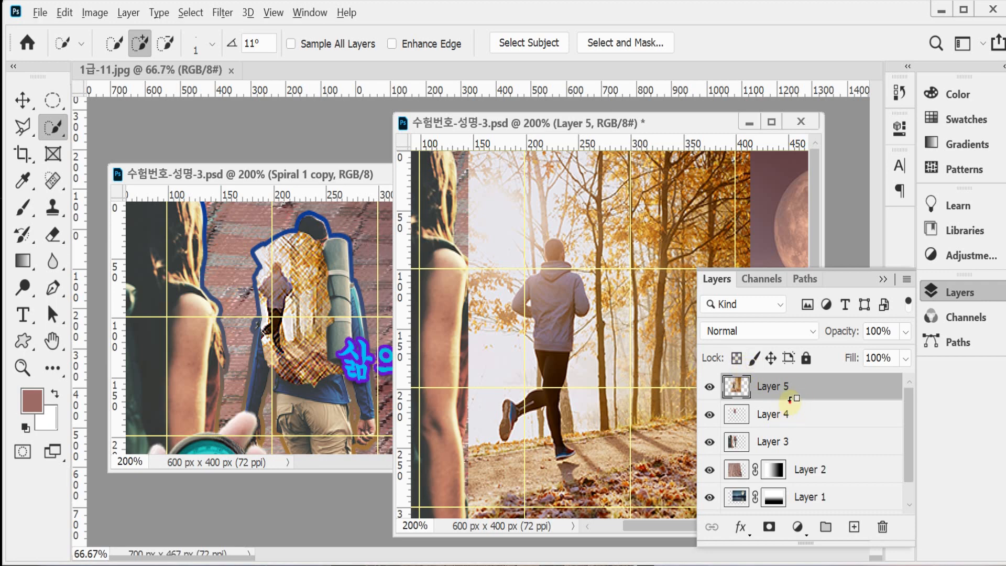
pyautogui.keyDown('alt'); pyautogui.click(792, 399); pyautogui.keyUp('alt')
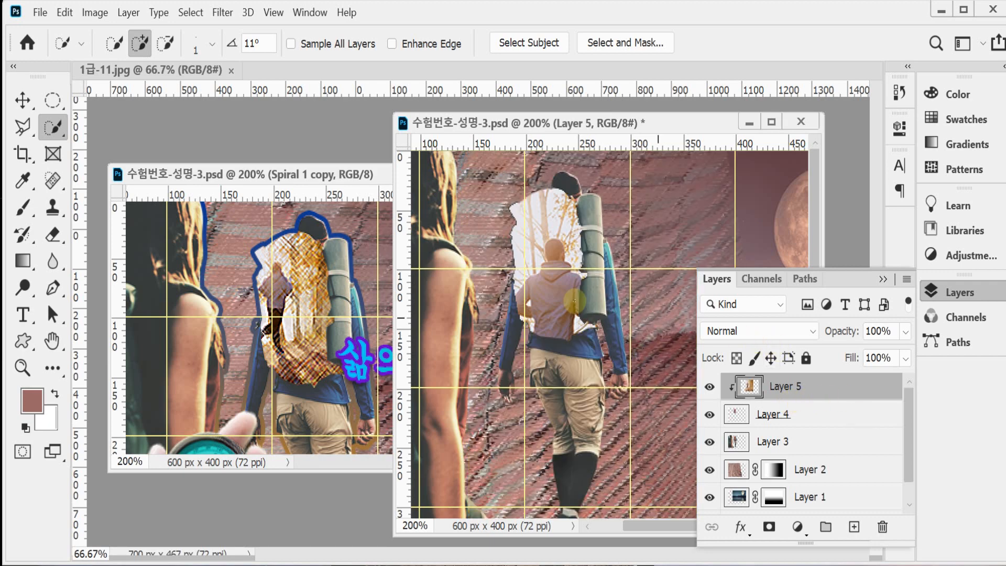
# Scale the clipped photo proportionally to 41%, position it so the runner fills the backpack, and save the document
pyautogui.hotkey('ctrl', 't')
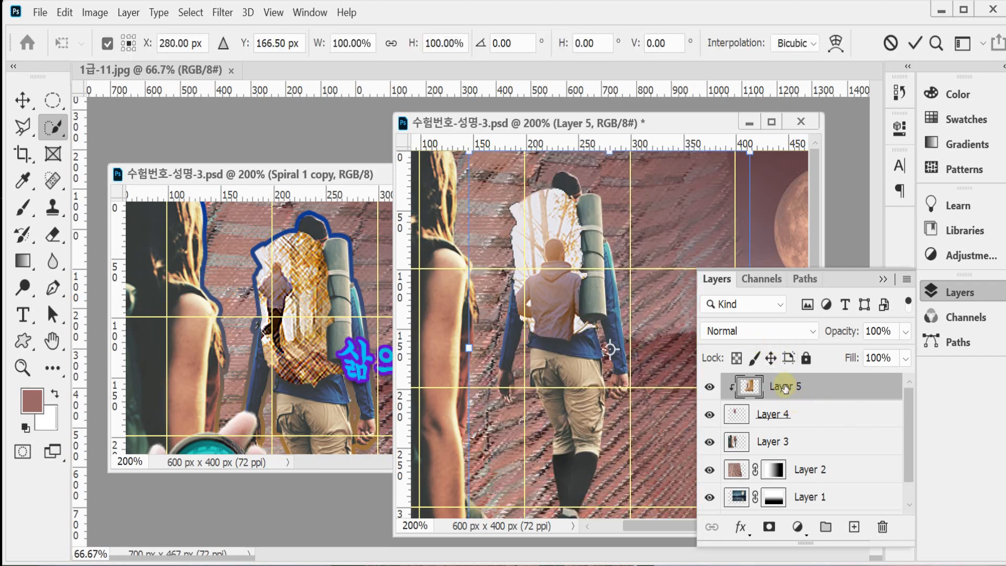
pyautogui.click(392, 44)
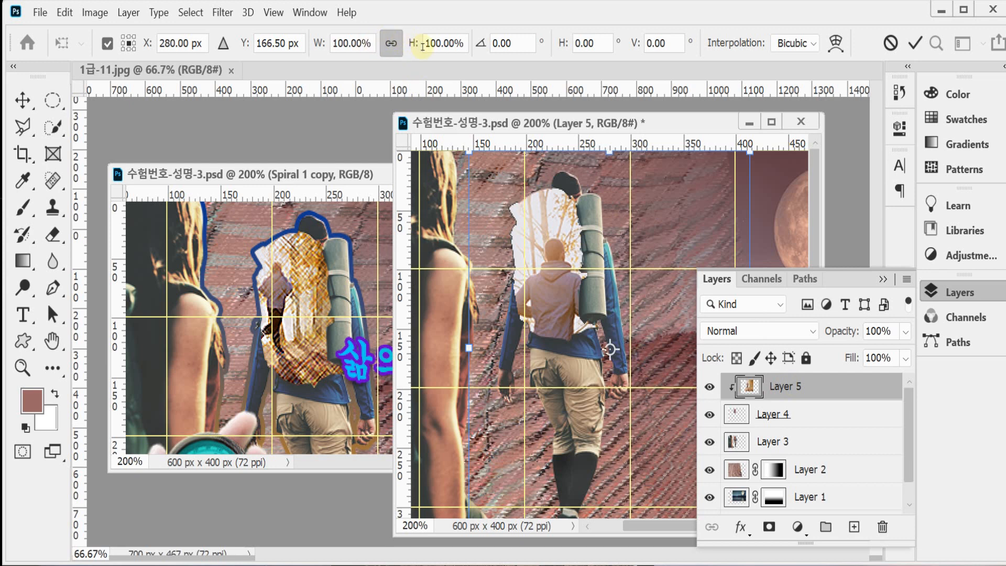
pyautogui.click(319, 47)
pyautogui.write('41')
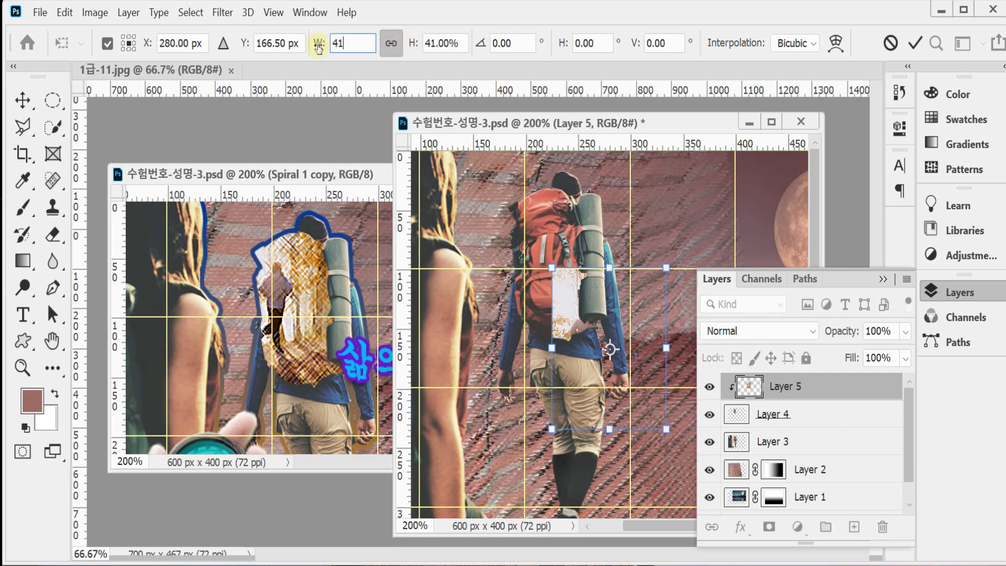
pyautogui.moveTo(593, 347); pyautogui.dragTo(570, 325)
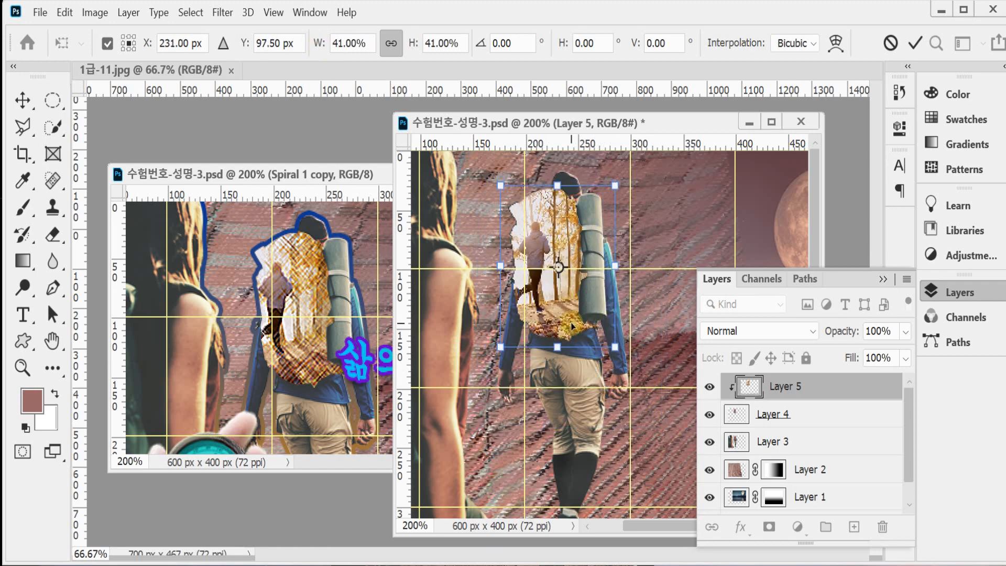
pyautogui.press('Return')
pyautogui.press('w')
pyautogui.hotkey('ctrl', 's')
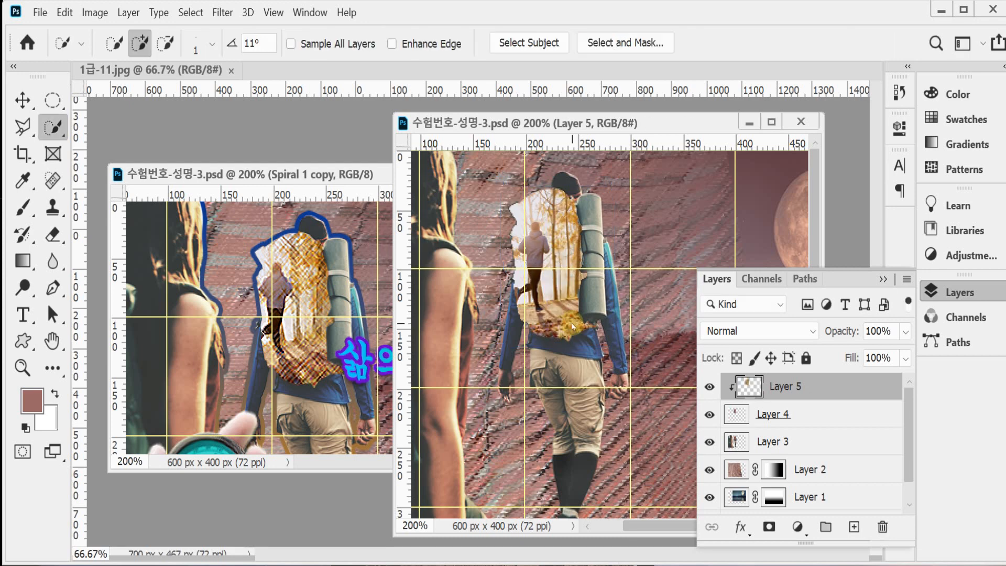
# Apply the Crosshatch brush stroke filter to the clipped photo on Layer 5 and save the document
pyautogui.click(223, 14)
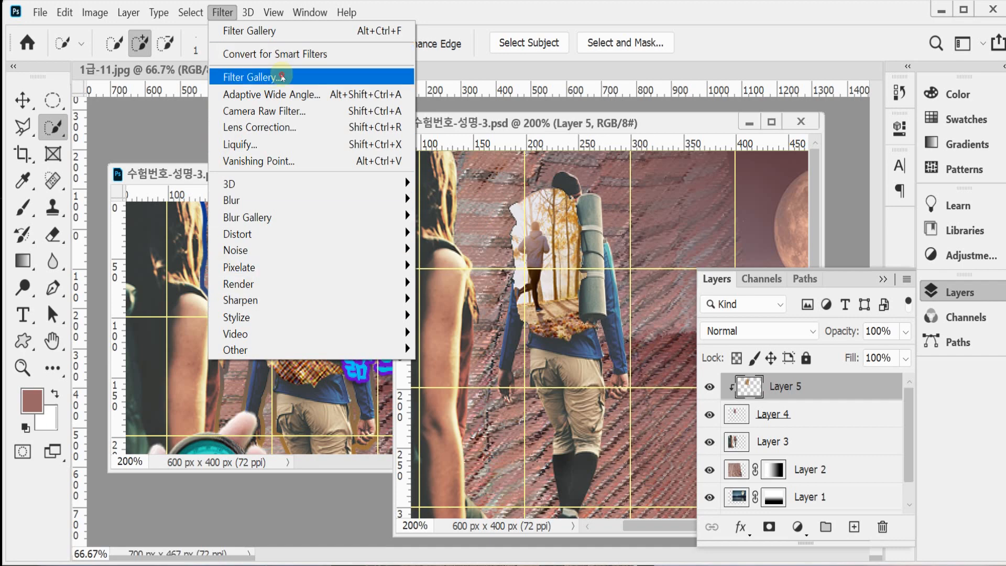
pyautogui.press('Escape')
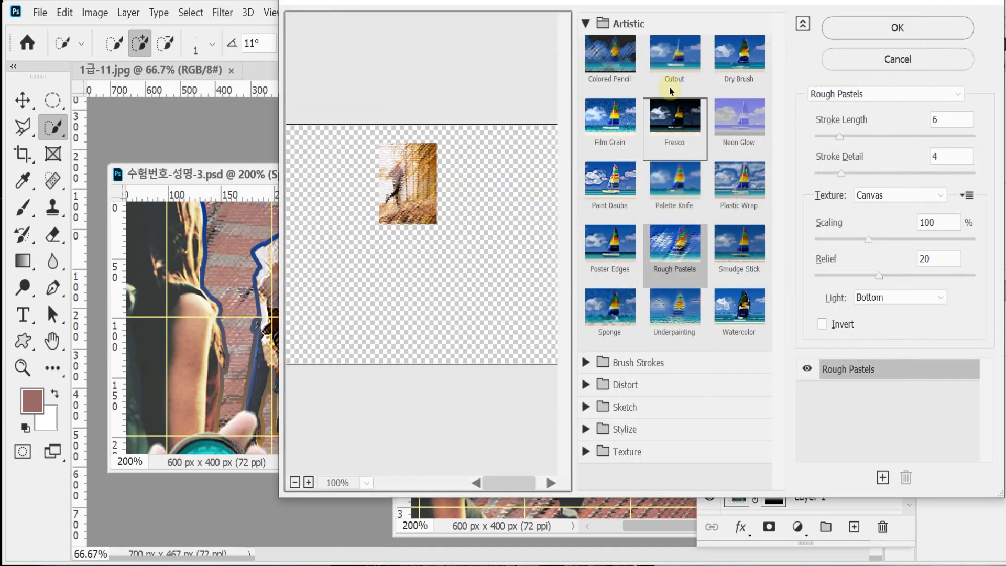
pyautogui.click(581, 25)
pyautogui.click(586, 46)
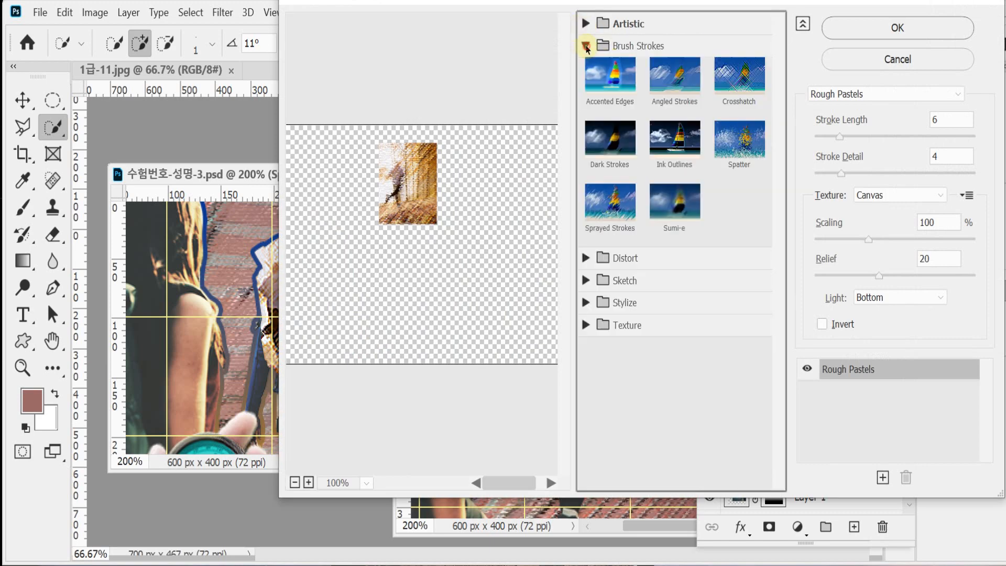
pyautogui.click(739, 78)
pyautogui.click(950, 43)
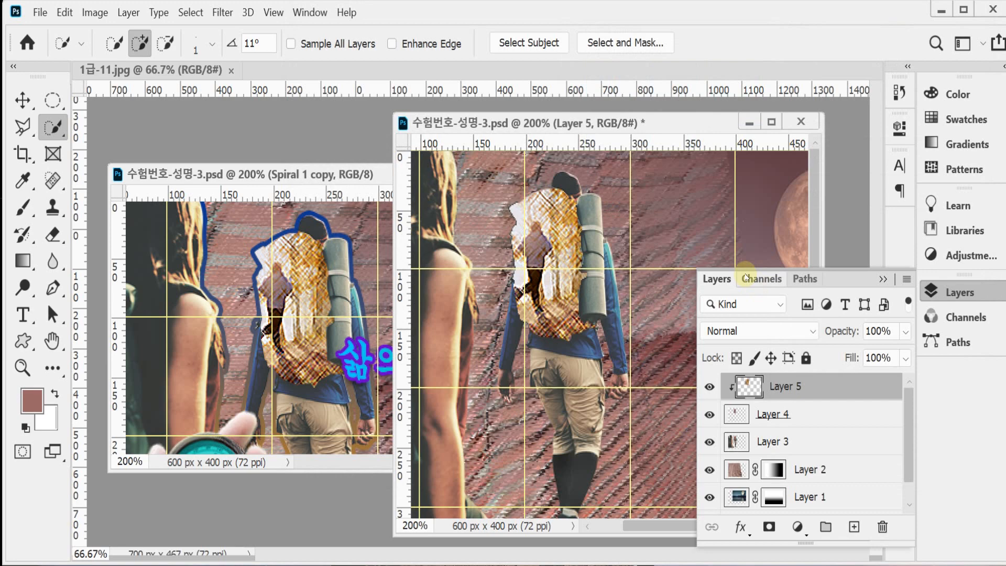
pyautogui.hotkey('ctrl', 's')
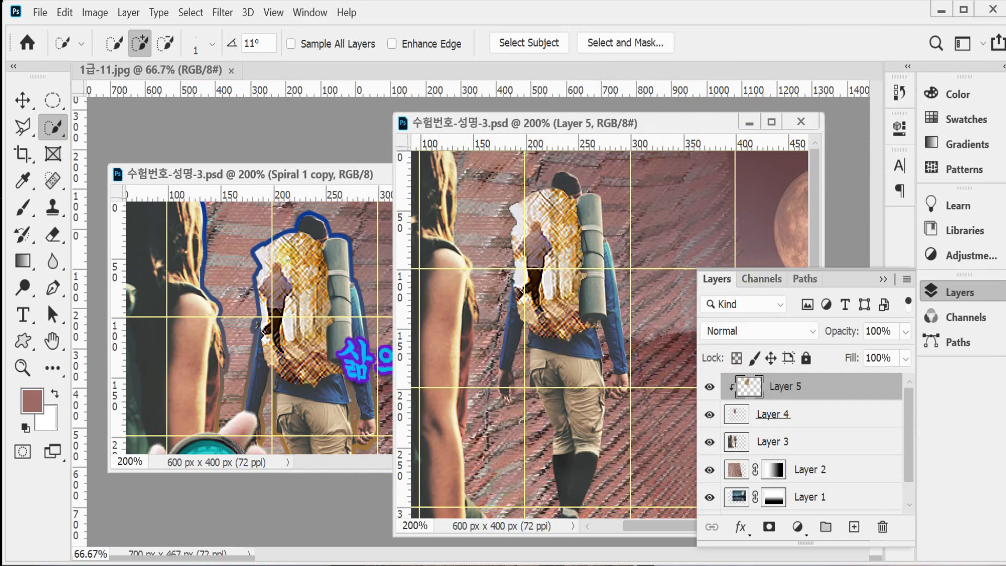
# Examine the gradient Stroke settings and gradient colour stops of Layer 3 in the reference document
pyautogui.click(344, 302)
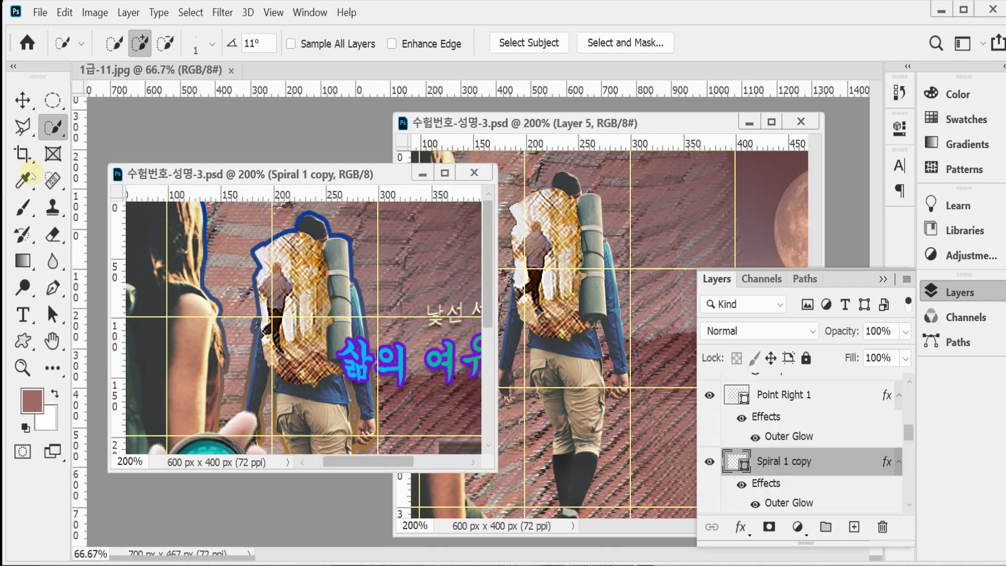
pyautogui.click(22, 100)
pyautogui.click(288, 283)
pyautogui.scroll(-3, 775, 461)
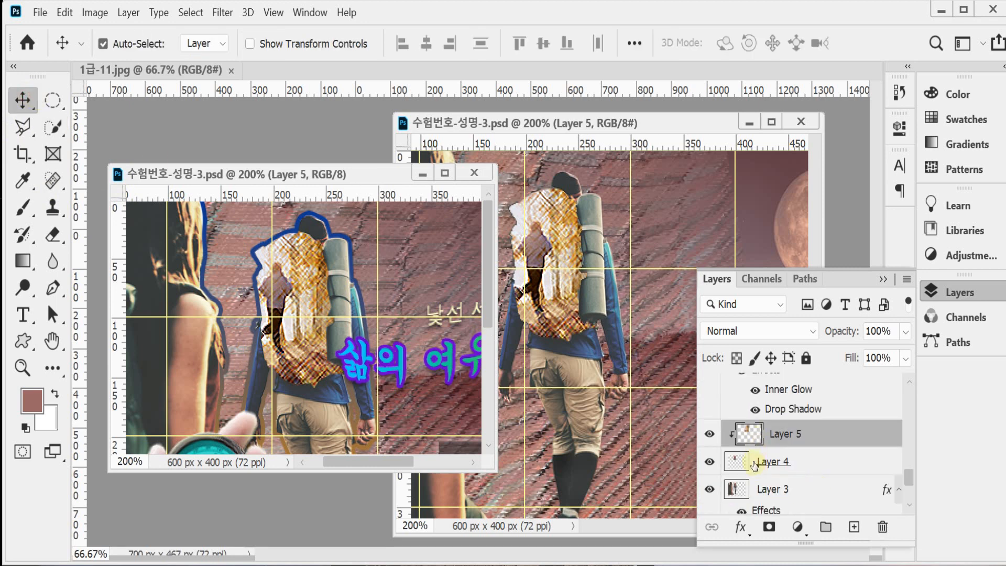
pyautogui.scroll(-3, 748, 461)
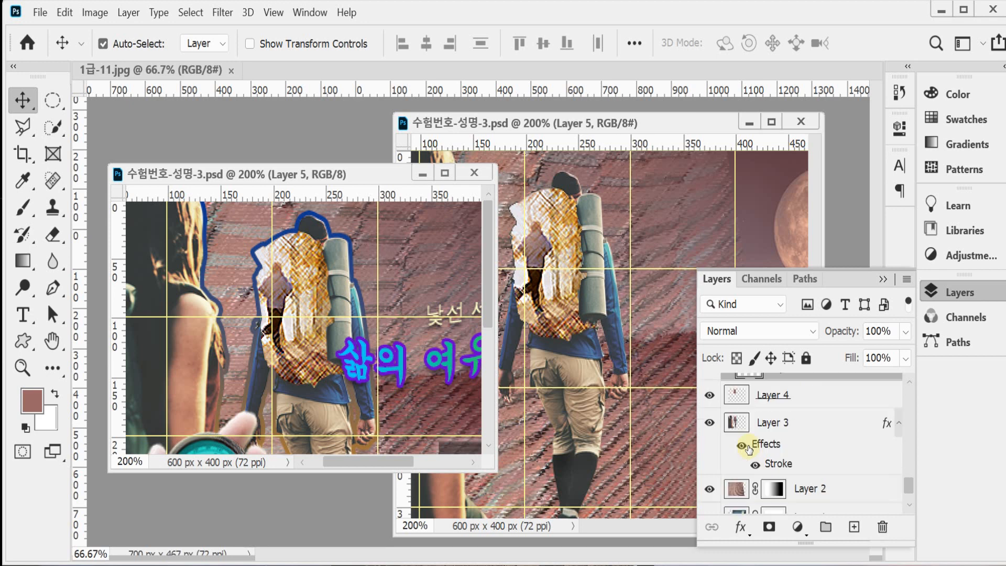
pyautogui.click(781, 433)
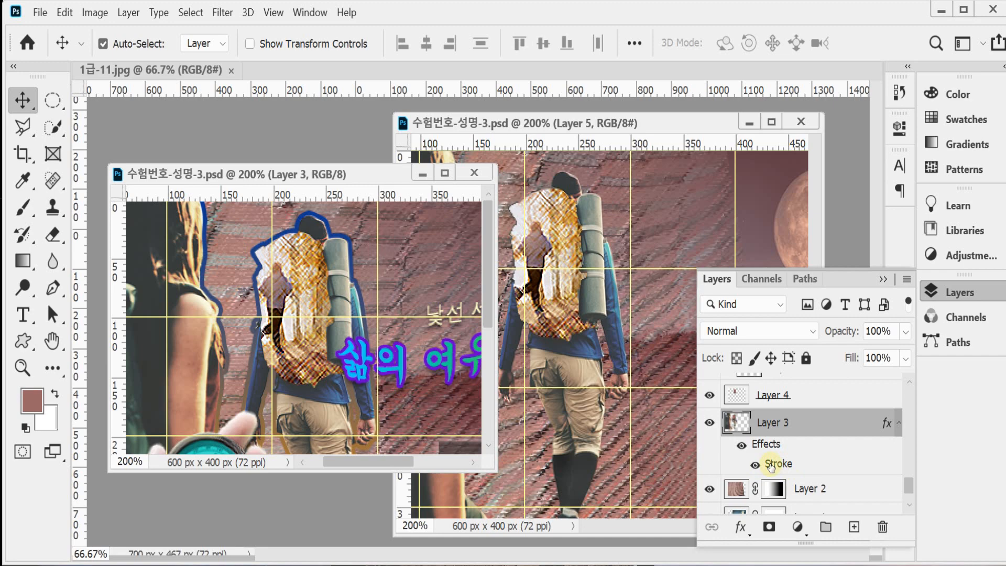
pyautogui.doubleClick(771, 465)
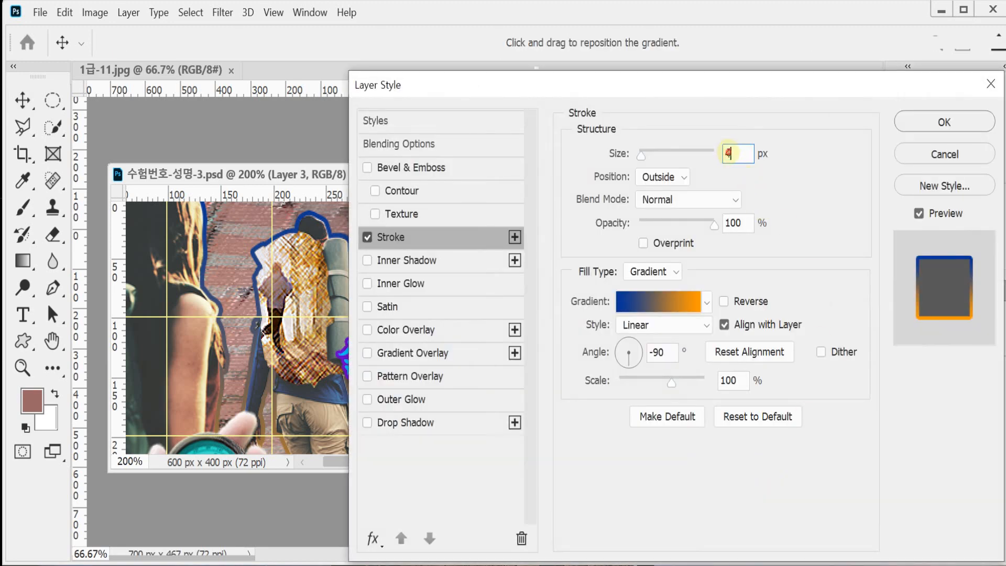
pyautogui.click(666, 306)
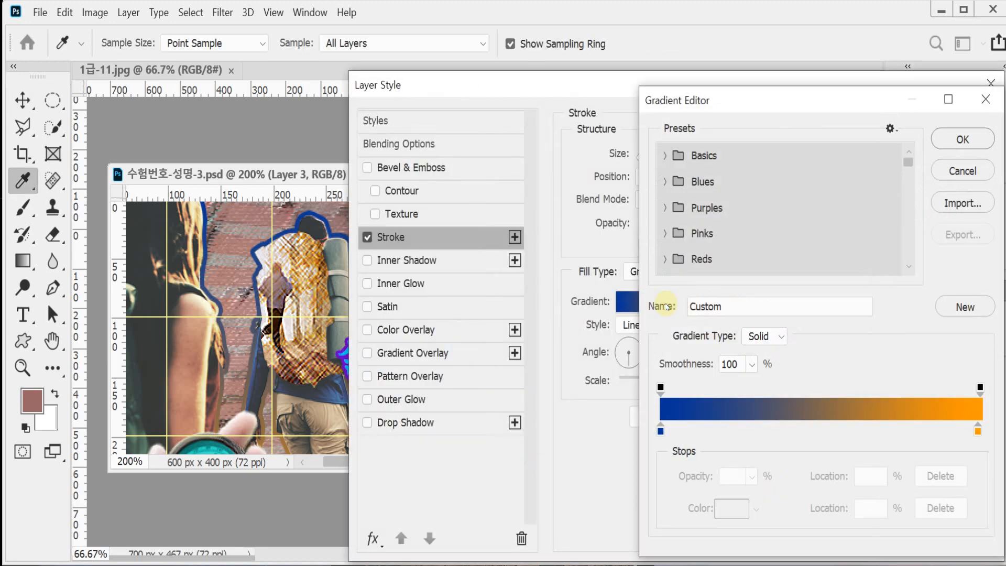
pyautogui.doubleClick(661, 431)
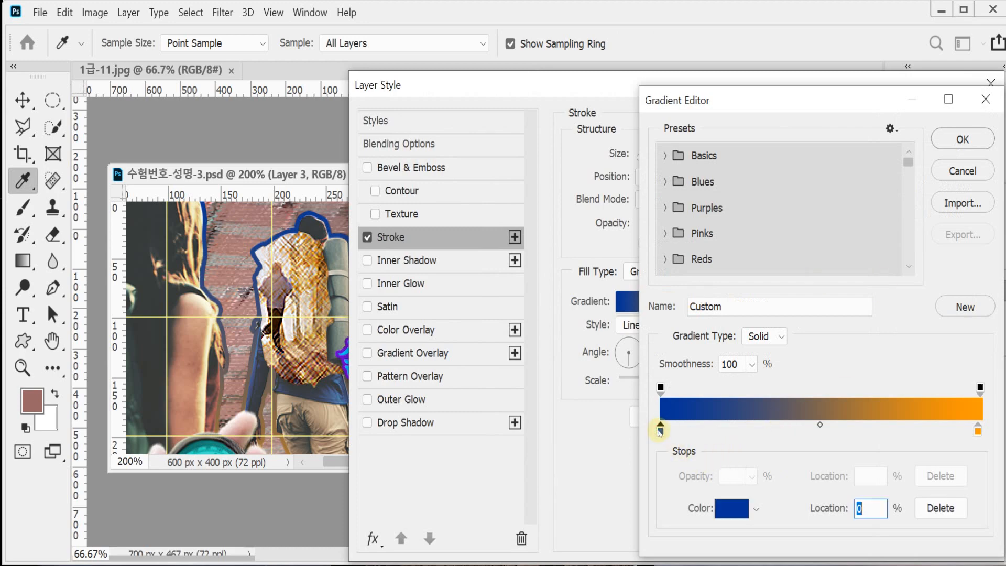
pyautogui.click(689, 217)
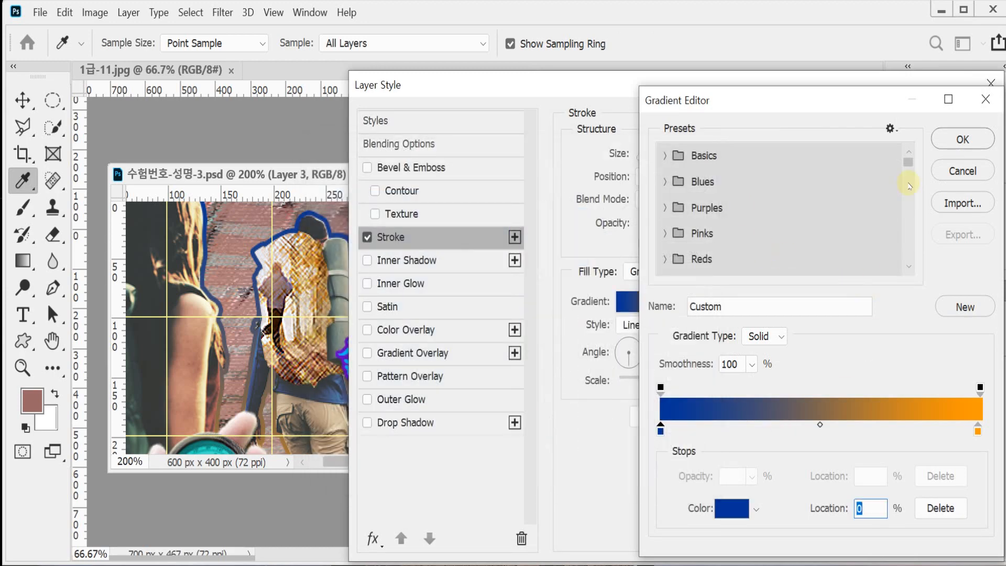
pyautogui.click(941, 176)
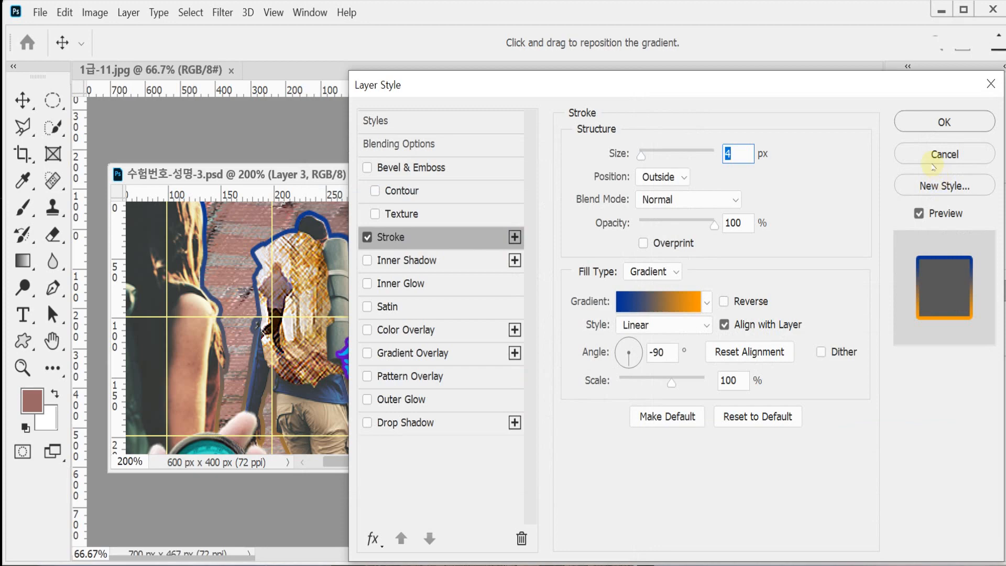
pyautogui.click(933, 167)
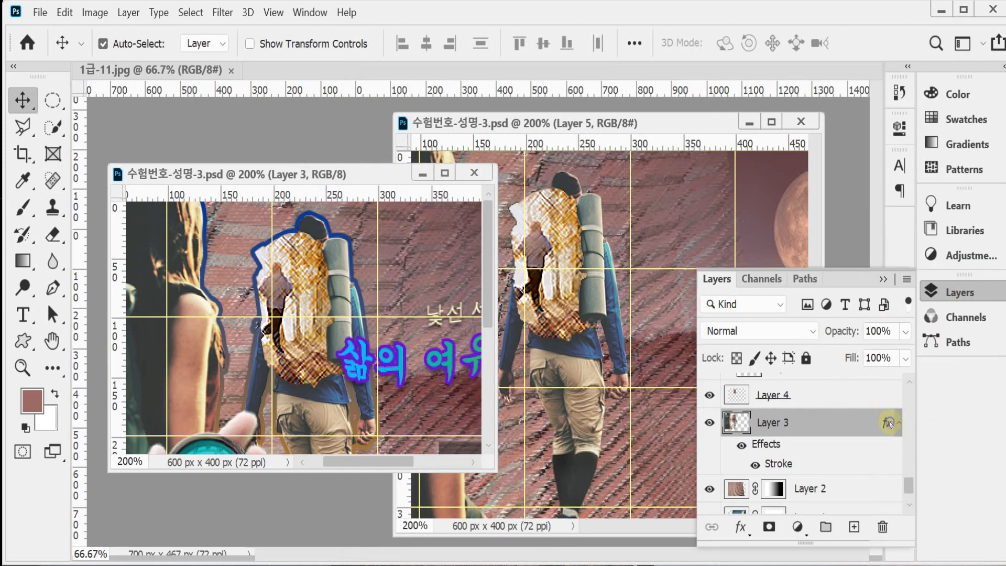
# Copy the Stroke layer style from the reference document's Layer 3 and paste it onto Layer 3 of the composite
pyautogui.rightClick(889, 423)
pyautogui.press('Escape')
pyautogui.click(604, 315)
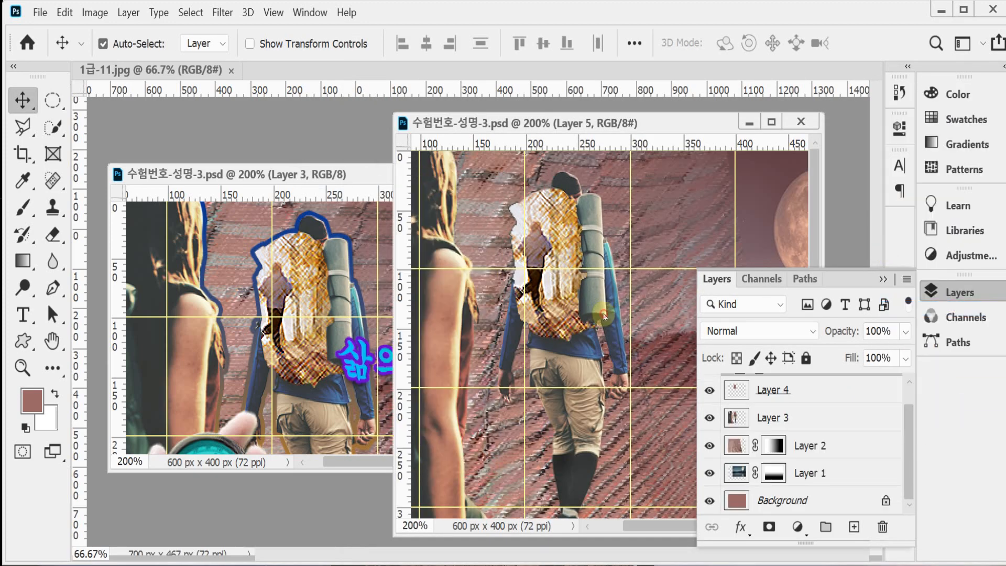
pyautogui.rightClick(802, 442)
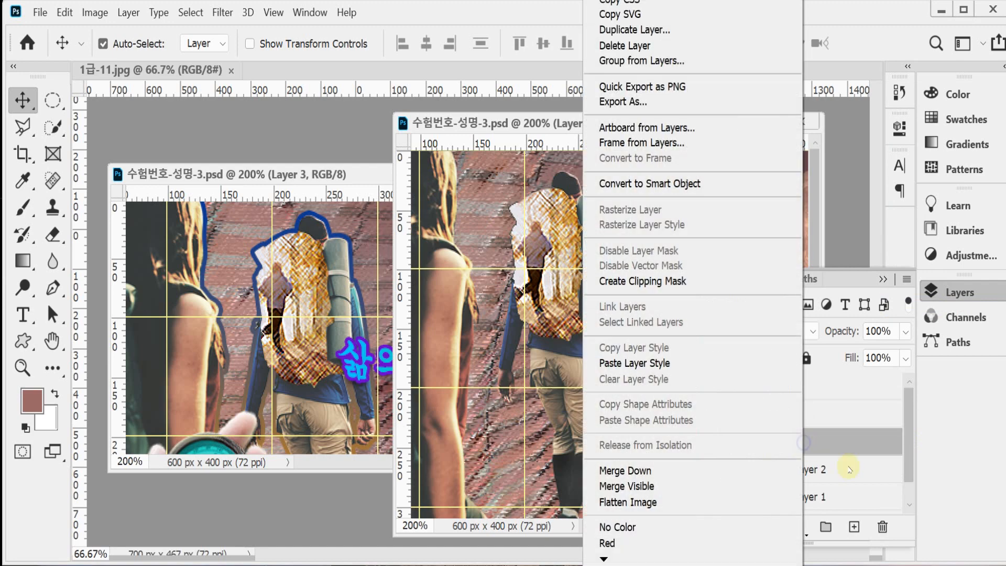
pyautogui.click(723, 363)
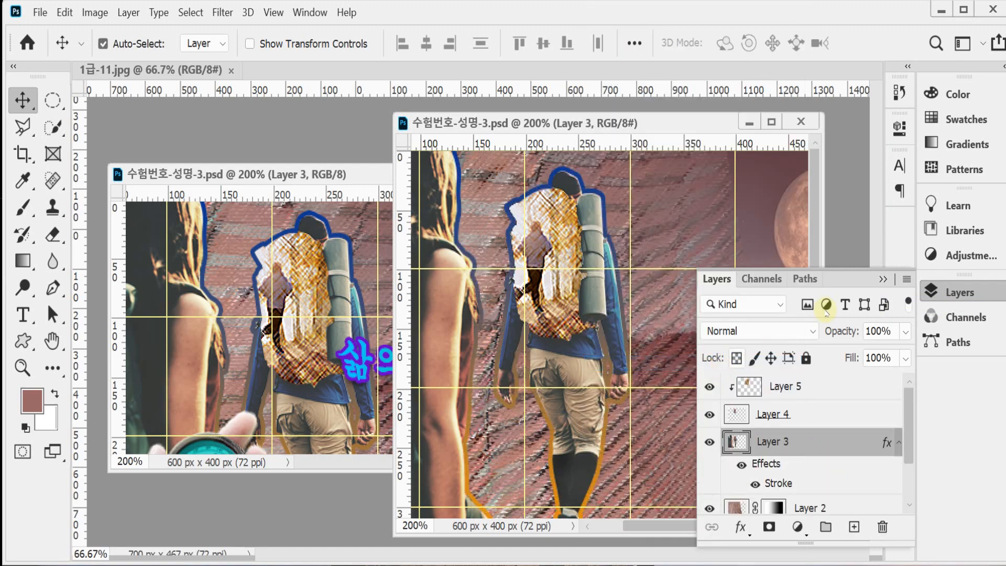
# Review the compass hand in the reference, then float 1급-11.jpg in its own enlarged window and show it at 100%
pyautogui.hotkey('ctrl', '-')
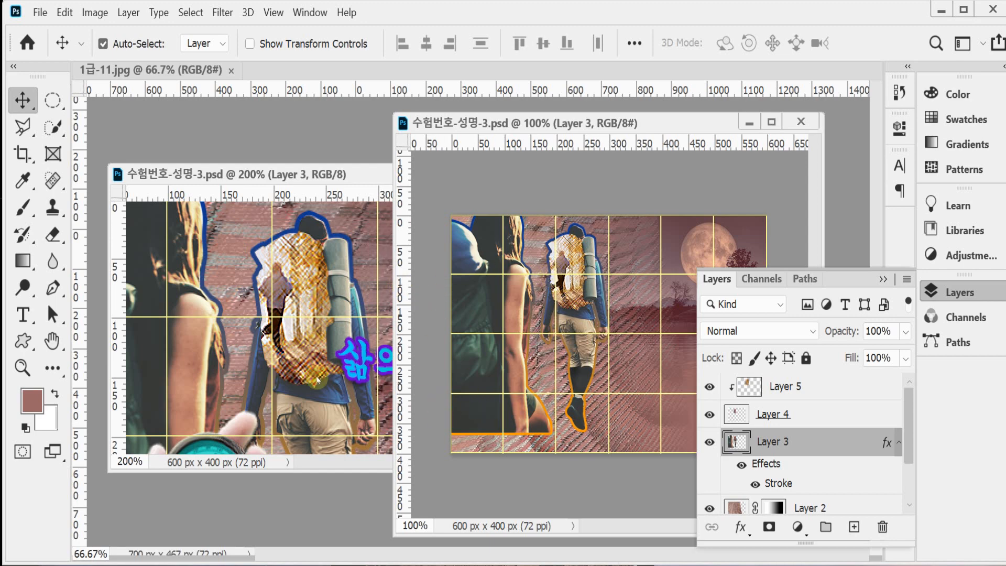
pyautogui.click(303, 390)
pyautogui.moveTo(302, 390); pyautogui.dragTo(342, 331)
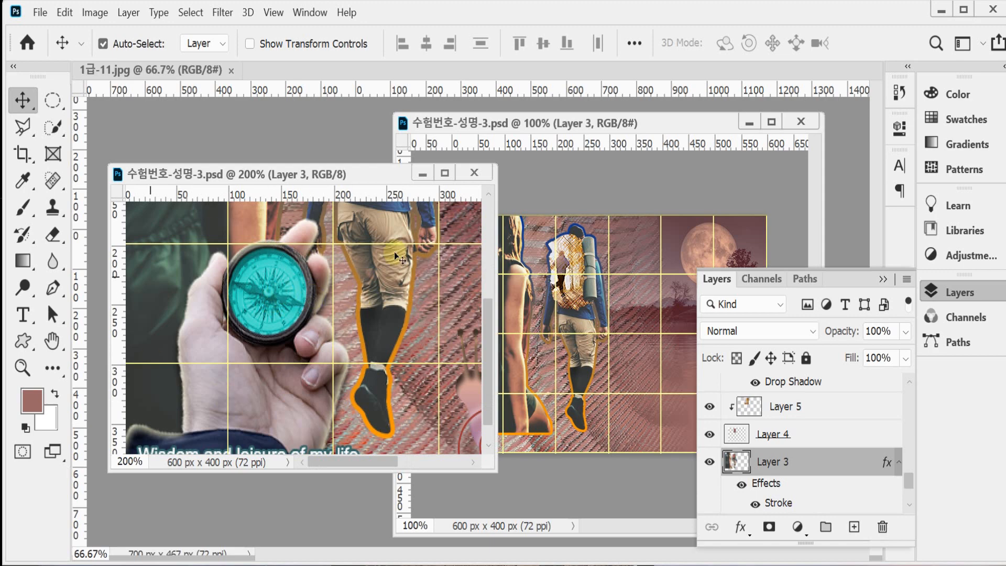
pyautogui.click(539, 318)
pyautogui.click(932, 292)
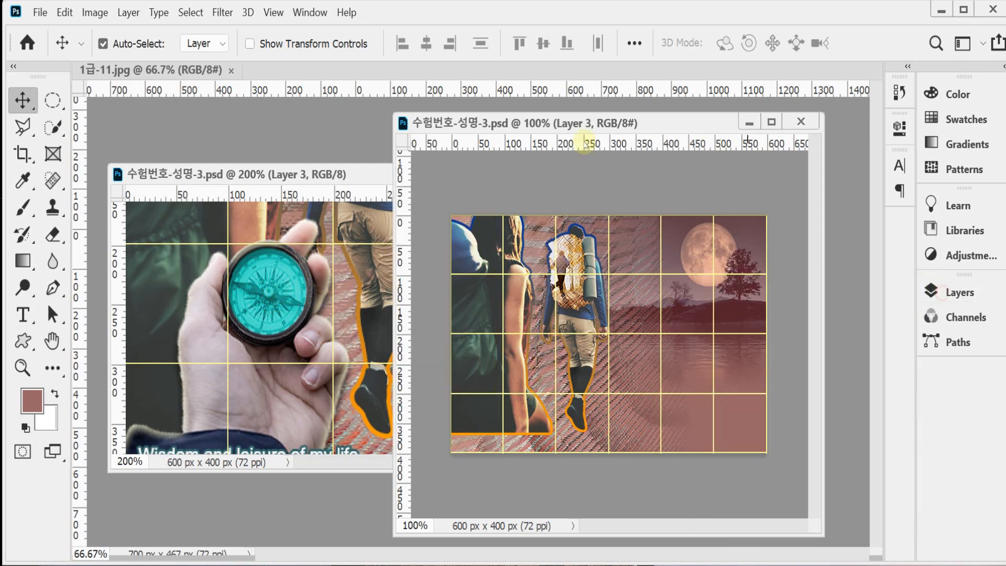
pyautogui.moveTo(164, 69); pyautogui.dragTo(237, 127)
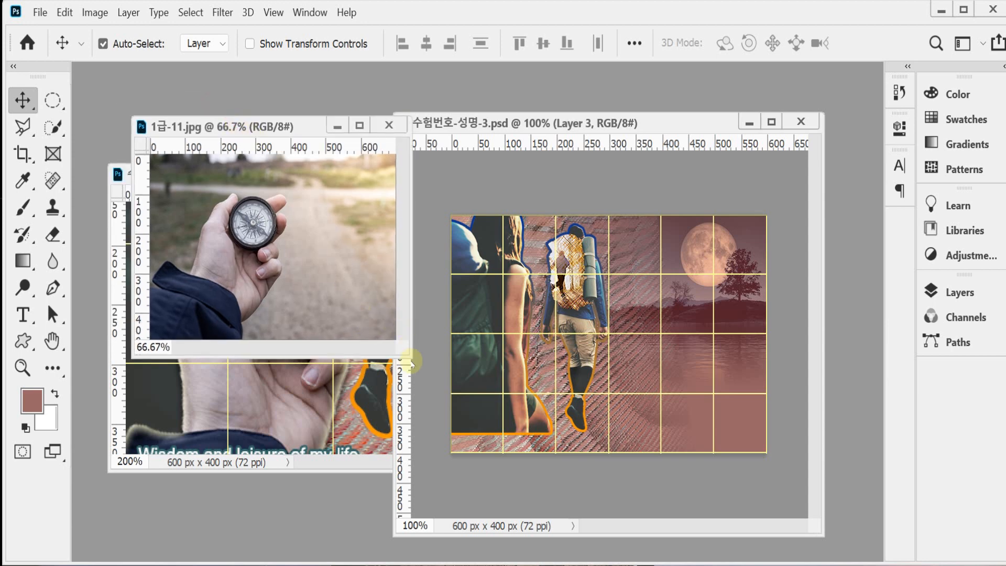
pyautogui.moveTo(411, 359); pyautogui.dragTo(521, 433)
pyautogui.scroll(2, 396, 339)
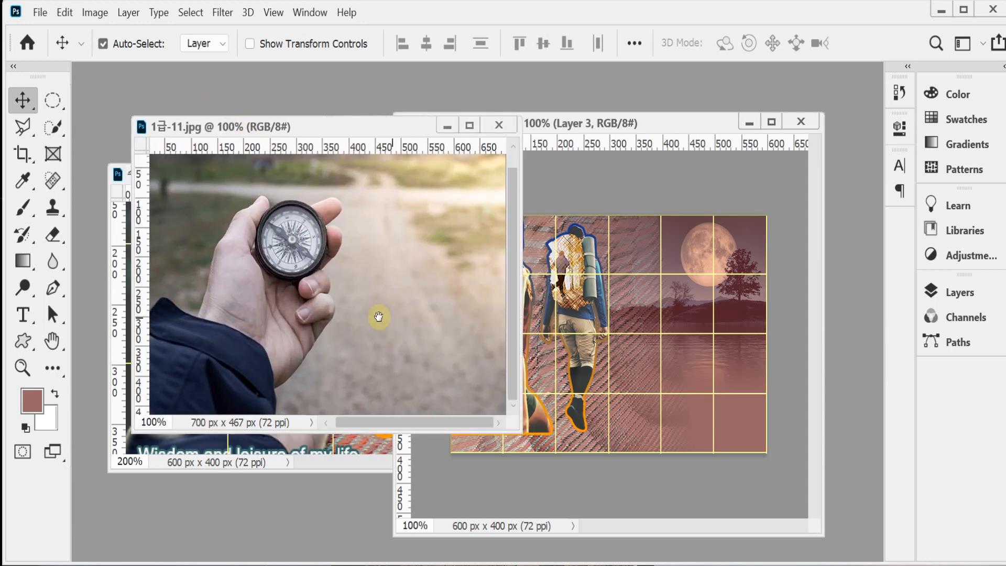
pyautogui.moveTo(396, 337); pyautogui.dragTo(435, 319)
# Select the hand, sleeve and compass in 1급-11.jpg with the Quick Selection tool, enlarging the brush to 70 px
pyautogui.click(53, 128)
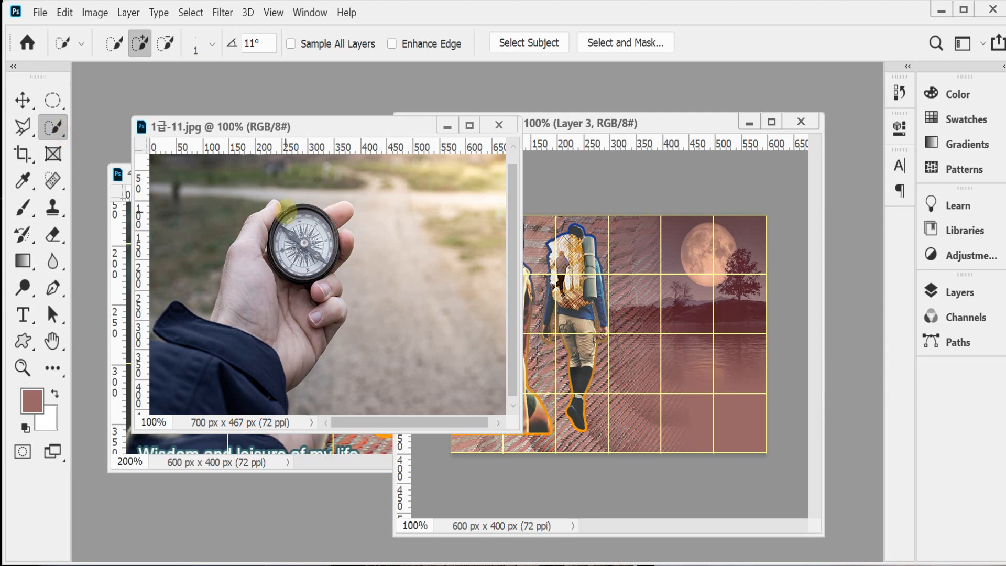
pyautogui.moveTo(261, 240); pyautogui.dragTo(226, 407)
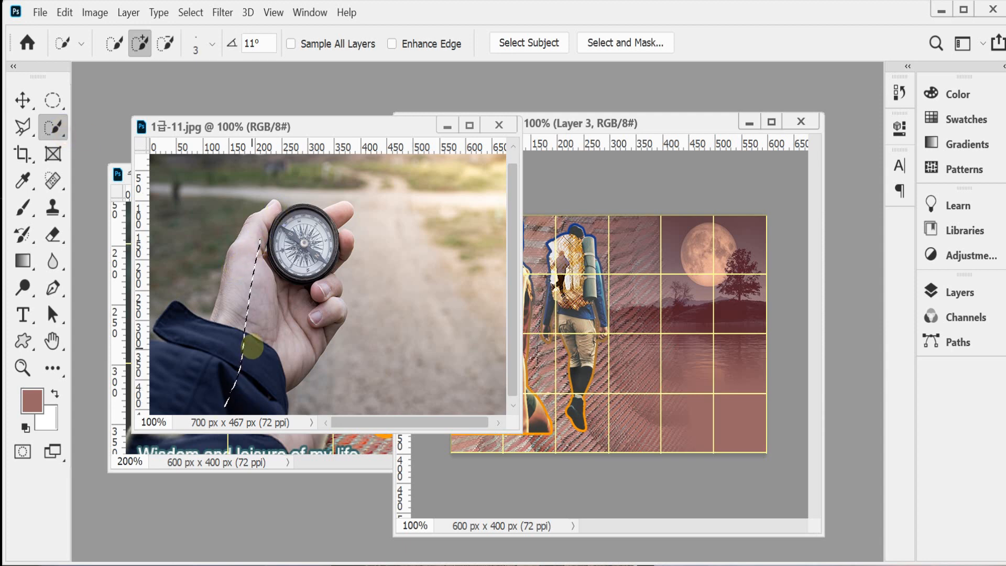
pyautogui.press(']')
pyautogui.press(']')
pyautogui.press(']')
pyautogui.press(']')
pyautogui.press(']')
pyautogui.press(']')
pyautogui.press(']')
pyautogui.press(']')
pyautogui.press(']')
pyautogui.press(']')
pyautogui.moveTo(259, 283)
pyautogui.mouseDown()
pyautogui.moveTo(279, 263)
pyautogui.moveTo(309, 246)
pyautogui.mouseUp()
pyautogui.press(']')
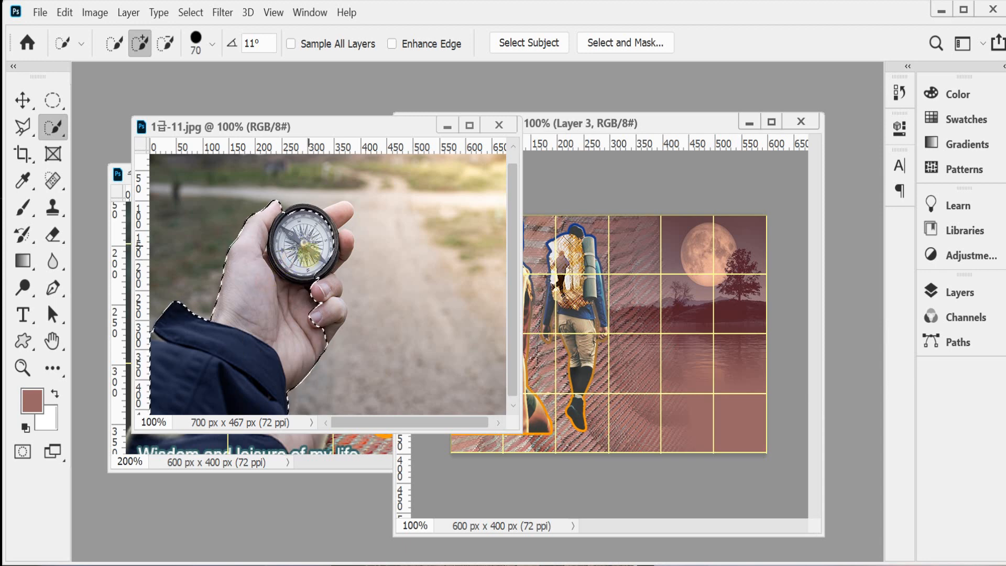
pyautogui.click(315, 307)
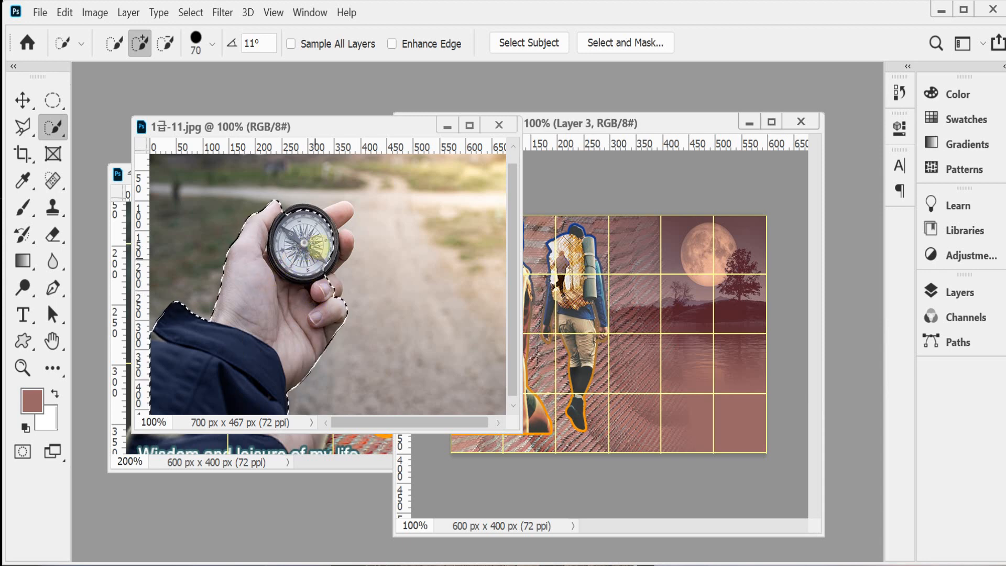
pyautogui.click(319, 243)
# Add the fingertips beside the compass to the selection at 200% zoom, using a smaller 8 px brush
pyautogui.keyDown('ctrl'); pyautogui.click(318, 254); pyautogui.keyUp('ctrl')
pyautogui.moveTo(326, 285); pyautogui.dragTo(307, 359)
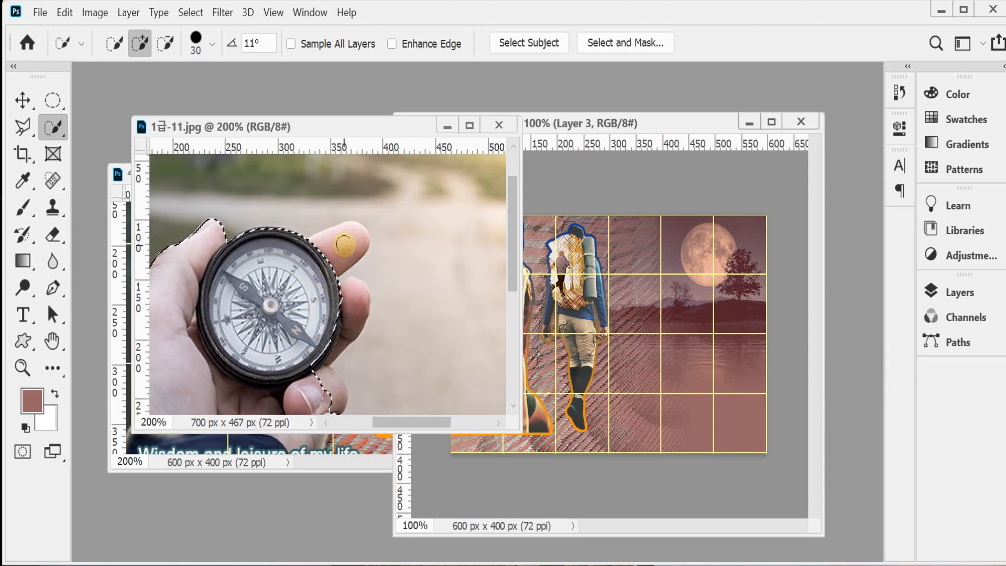
pyautogui.press('[')
pyautogui.press('[')
pyautogui.press('[')
pyautogui.press('[')
pyautogui.press('[')
pyautogui.press('[')
pyautogui.press('[')
pyautogui.press('[')
pyautogui.moveTo(344, 243); pyautogui.dragTo(341, 321)
pyautogui.moveTo(319, 359)
pyautogui.mouseDown()
pyautogui.moveTo(317, 289)
pyautogui.moveTo(332, 339)
pyautogui.mouseUp()
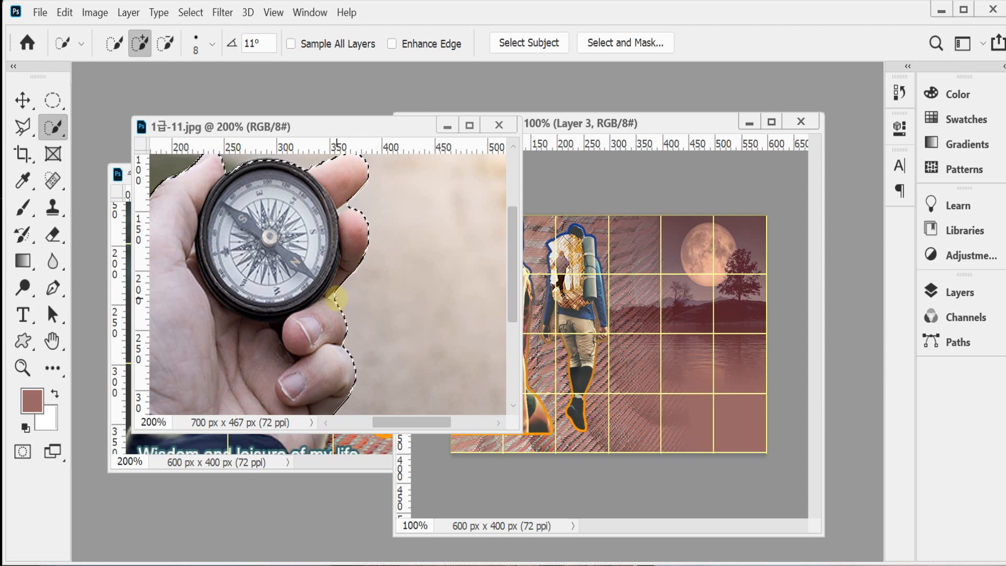
# Subtract the background slivers between the fingers beside the compass from the selection, refining with a 1 px brush
pyautogui.press('alt')
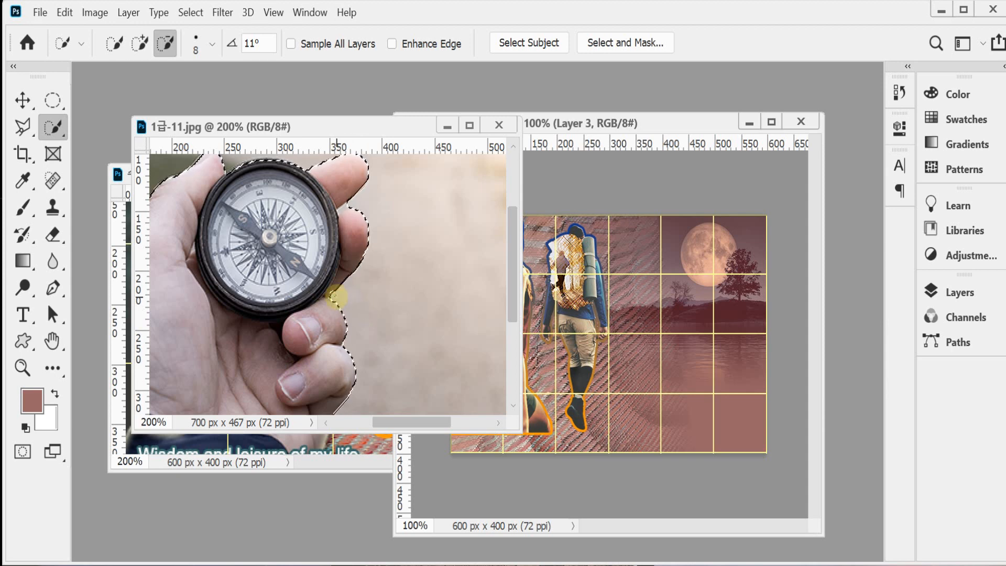
pyautogui.moveTo(337, 228); pyautogui.dragTo(344, 252)
pyautogui.keyDown('ctrl'); pyautogui.click(375, 267); pyautogui.keyUp('ctrl')
pyautogui.keyDown('ctrl'); pyautogui.click(342, 236); pyautogui.keyUp('ctrl')
pyautogui.keyDown('ctrl'); pyautogui.click(340, 235); pyautogui.keyUp('ctrl')
pyautogui.press('[')
pyautogui.press('[')
pyautogui.press('[')
pyautogui.press('[')
pyautogui.press('[')
pyautogui.press('[')
pyautogui.press('[')
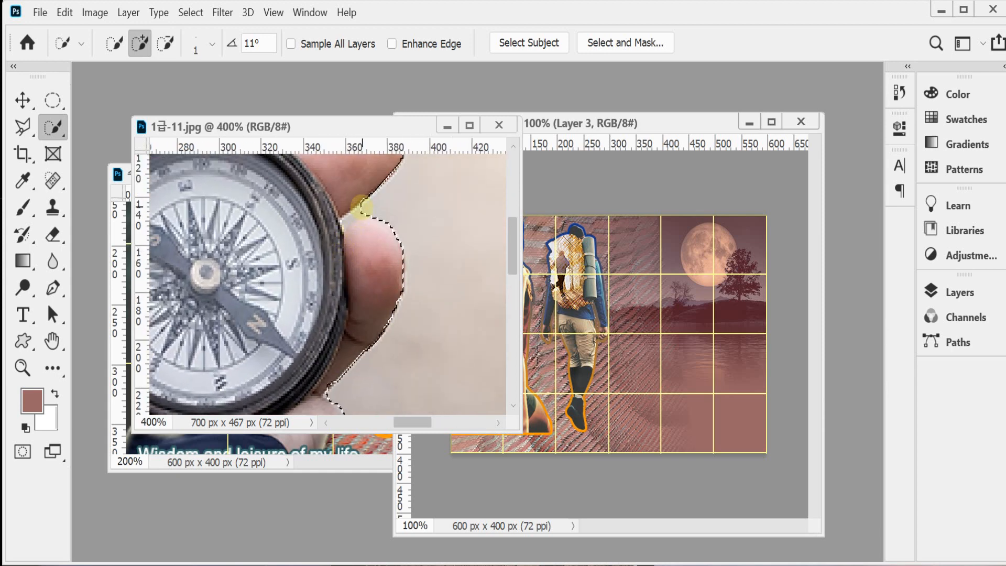
pyautogui.press('alt')
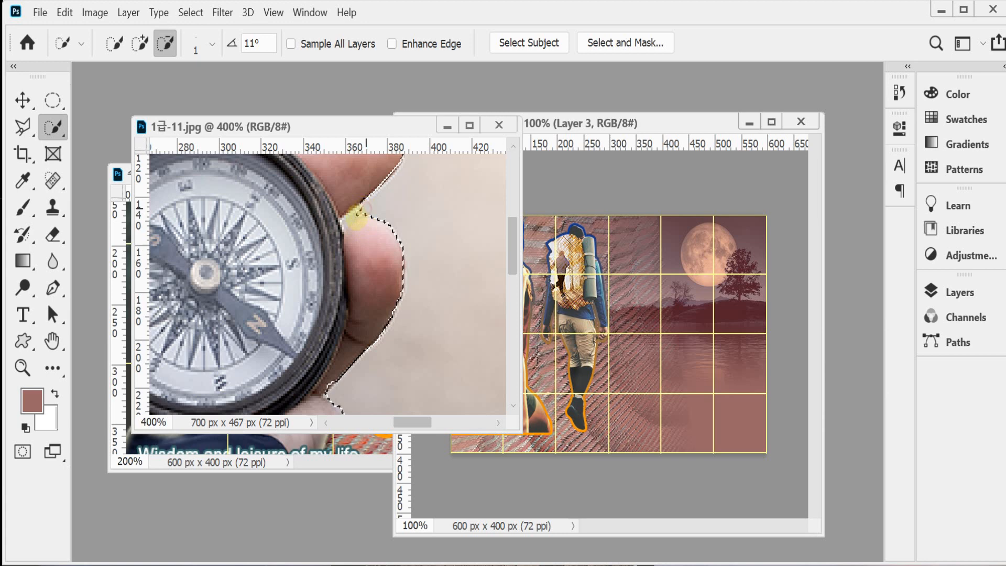
pyautogui.keyDown('alt'); pyautogui.click(332, 391); pyautogui.keyUp('alt')
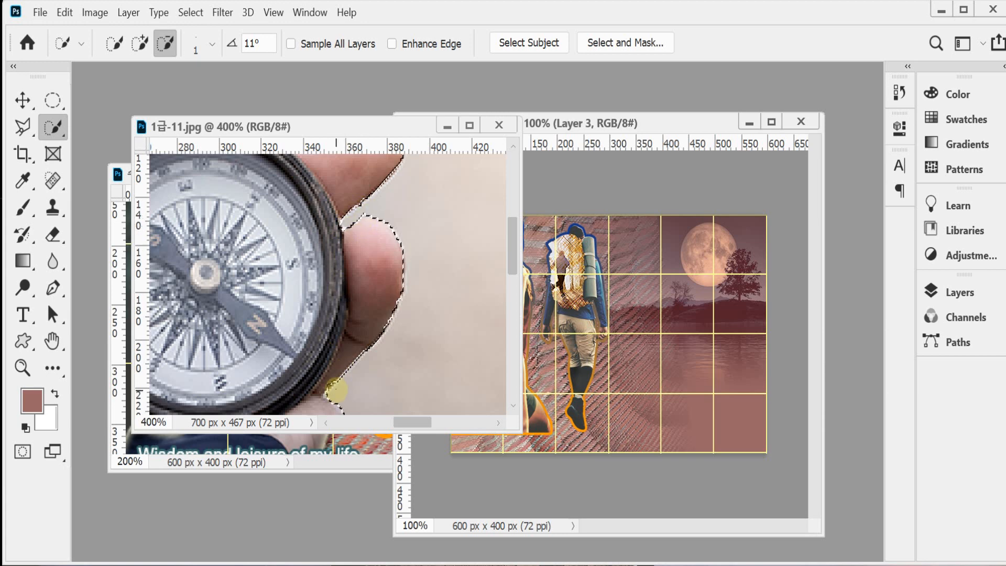
pyautogui.click(330, 375)
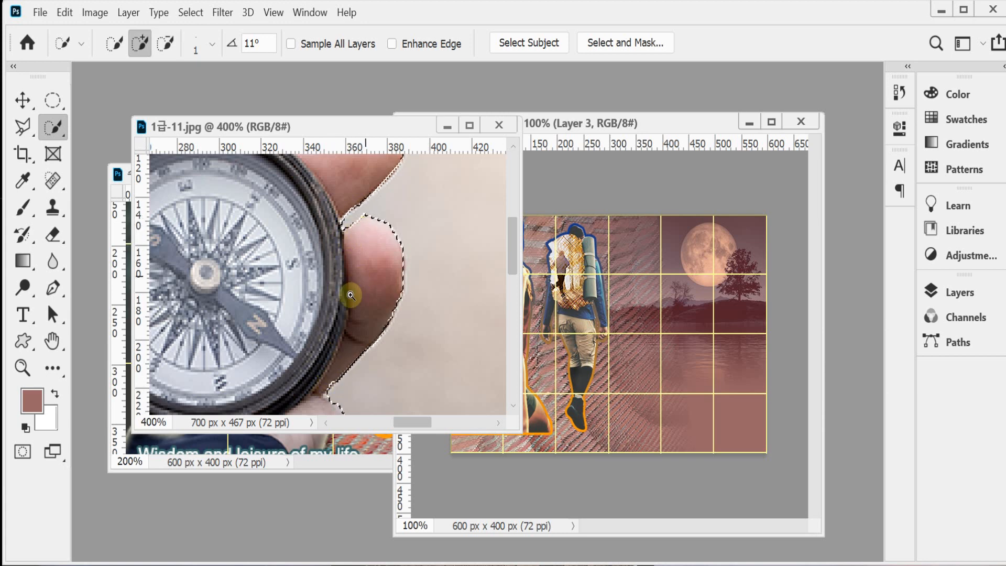
pyautogui.keyDown('alt'); pyautogui.click(347, 305); pyautogui.keyUp('alt')
pyautogui.keyDown('alt'); pyautogui.click(344, 354); pyautogui.keyUp('alt')
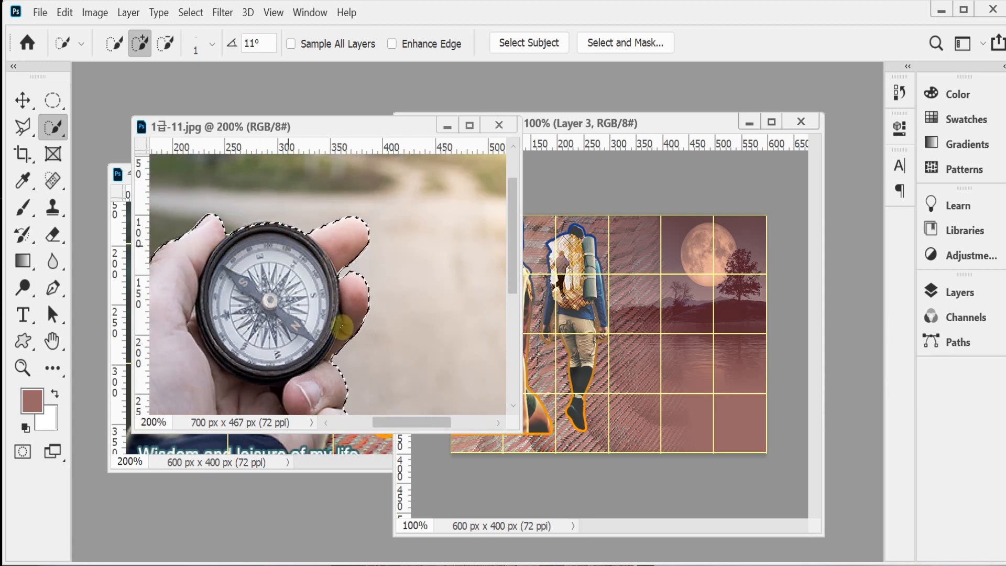
pyautogui.moveTo(346, 334); pyautogui.dragTo(412, 167)
pyautogui.keyDown('alt'); pyautogui.click(359, 361); pyautogui.keyUp('alt')
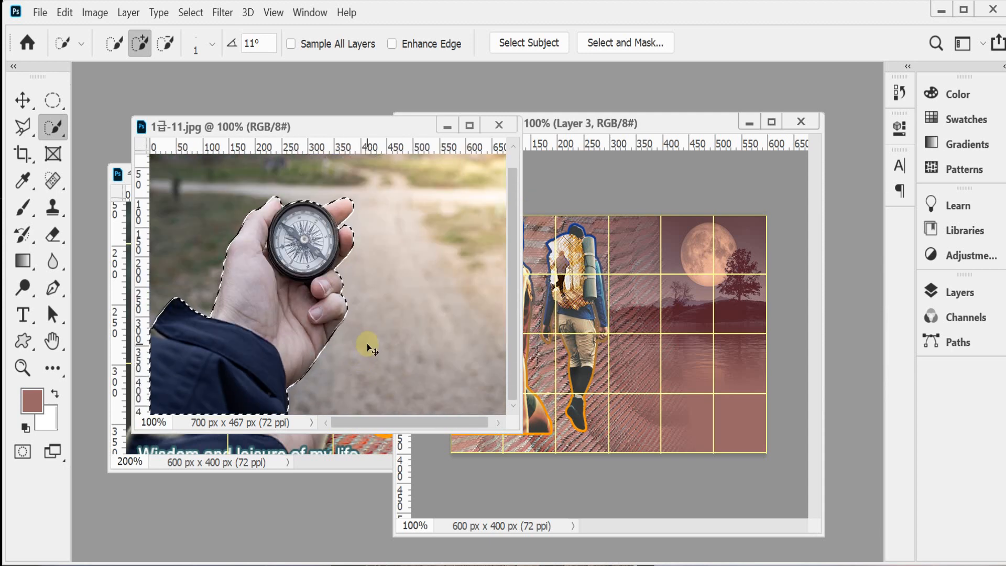
# Copy the selected compass hand, close 1급-11.jpg and paste the cutout into the 수험번호-성명-3.psd composite
pyautogui.hotkey('ctrl', 'w')
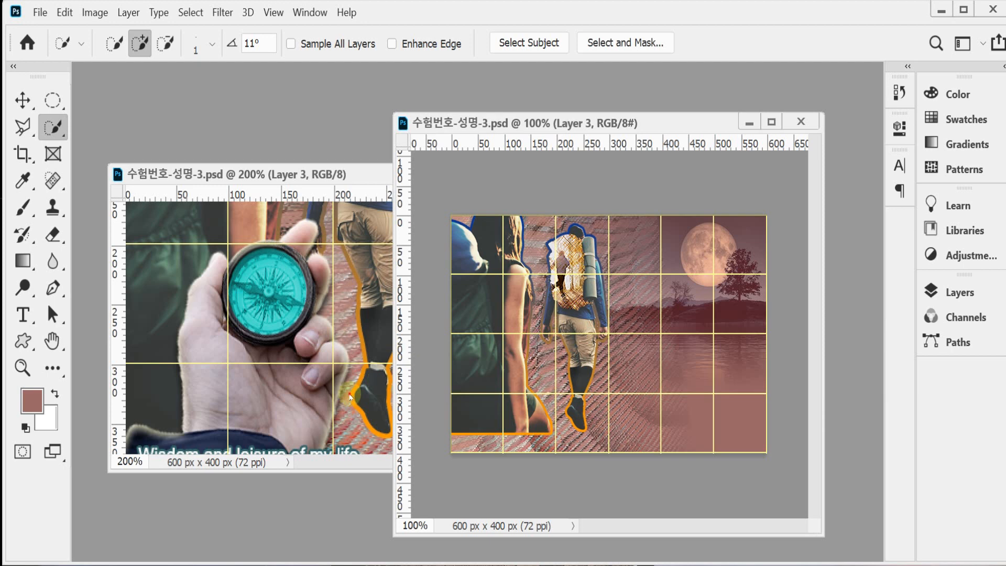
pyautogui.click(347, 390)
pyautogui.keyDown('alt'); pyautogui.click(347, 390); pyautogui.keyUp('alt')
pyautogui.click(649, 344)
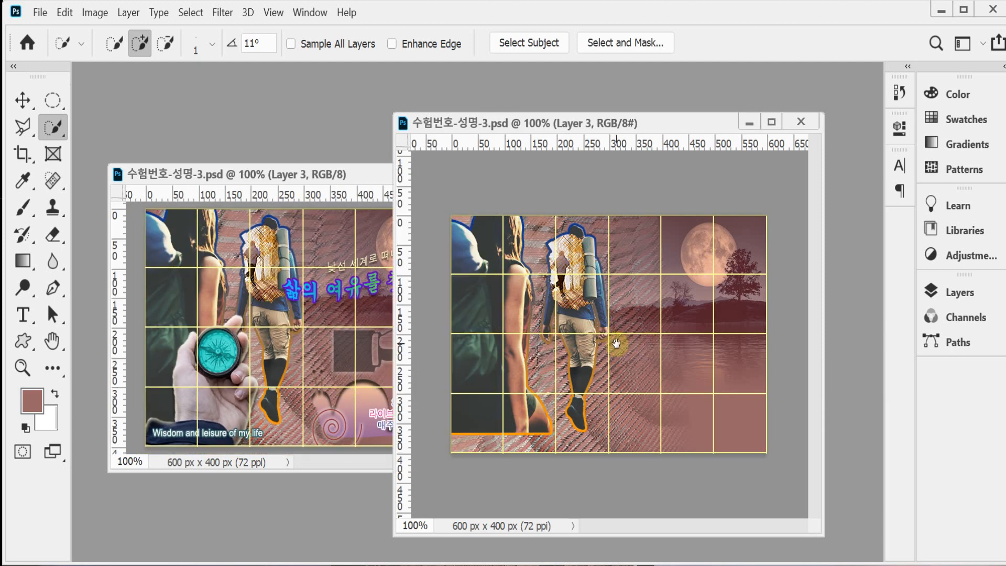
pyautogui.hotkey('ctrl', 'v')
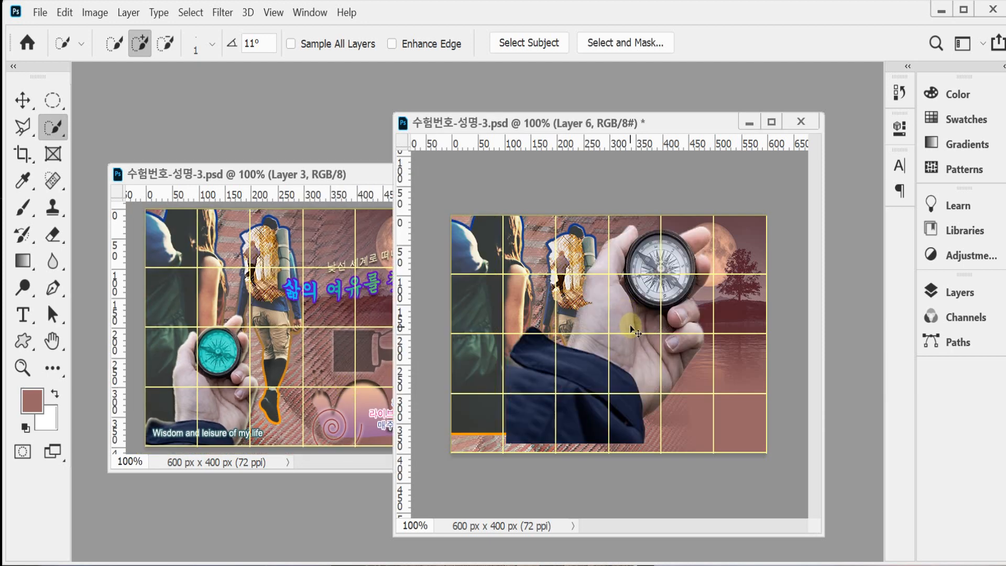
# Move the pasted compass hand to the composite's lower-left corner and scale it proportionally to 65%
pyautogui.hotkey('ctrl', 't')
pyautogui.moveTo(708, 221); pyautogui.dragTo(646, 310)
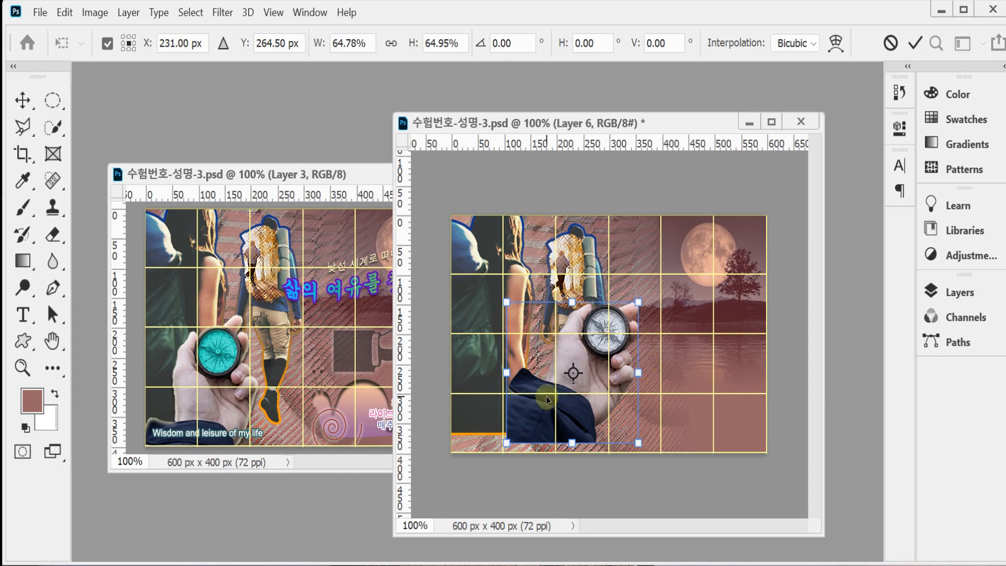
pyautogui.moveTo(546, 397); pyautogui.dragTo(492, 430)
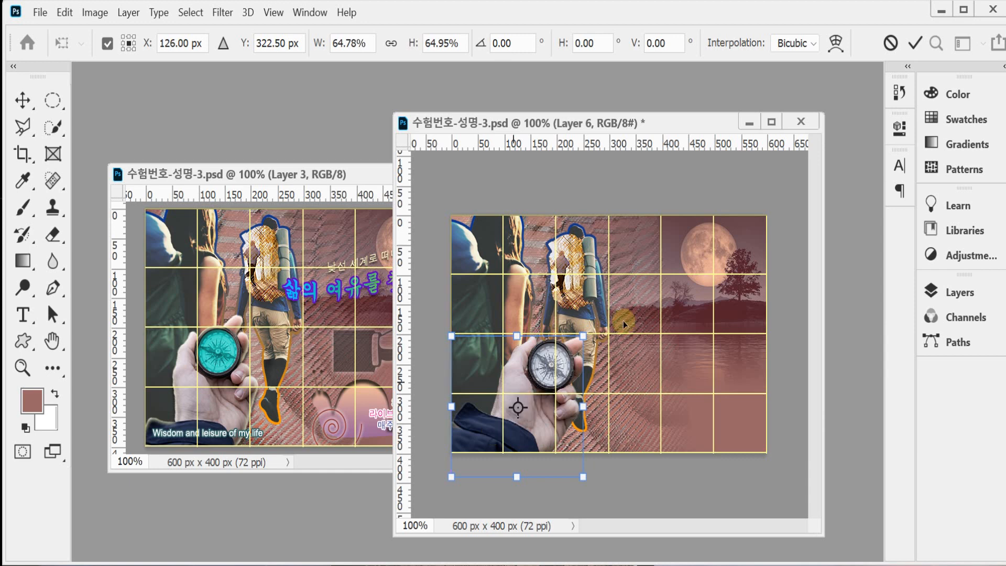
pyautogui.click(385, 46)
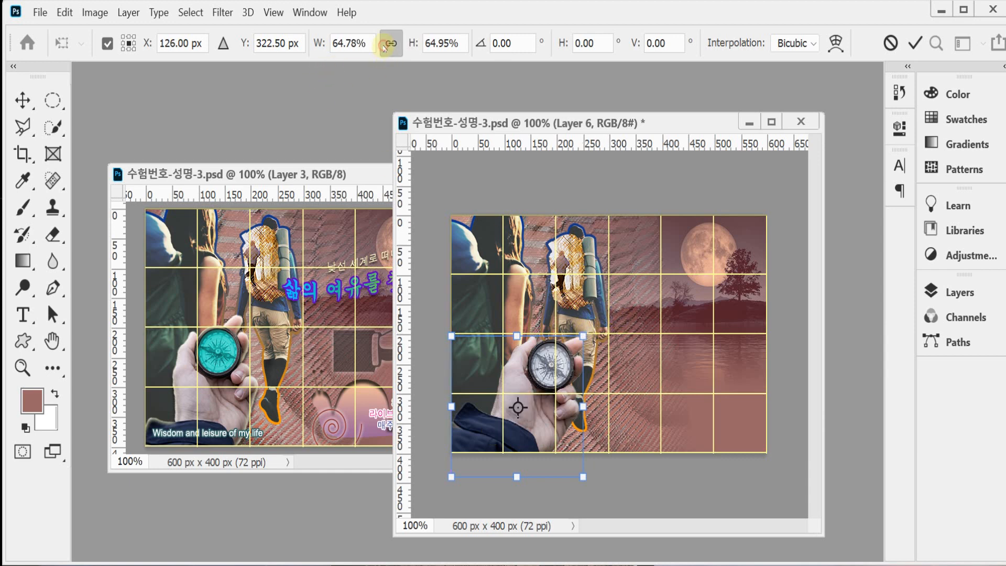
pyautogui.click(317, 42)
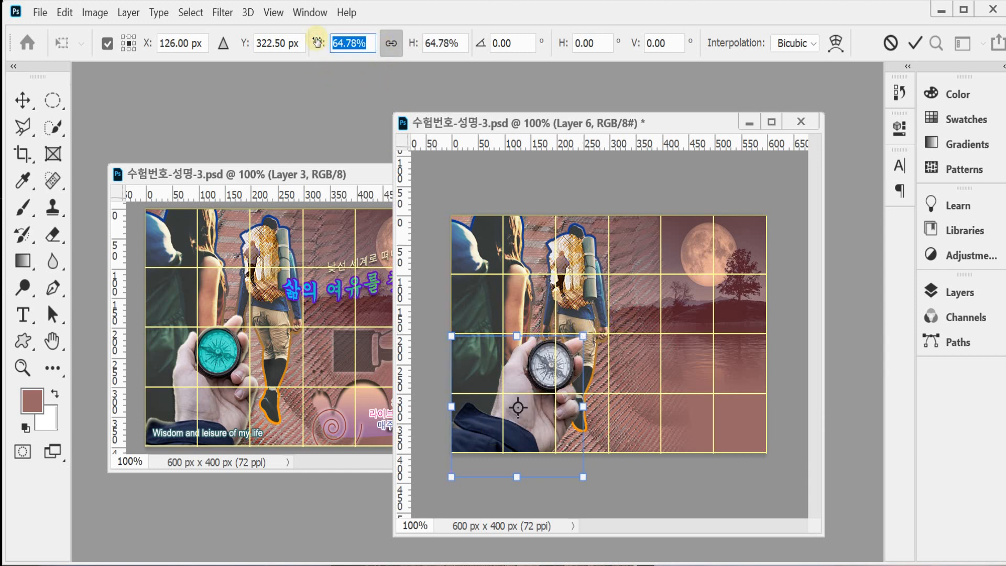
pyautogui.write('5')
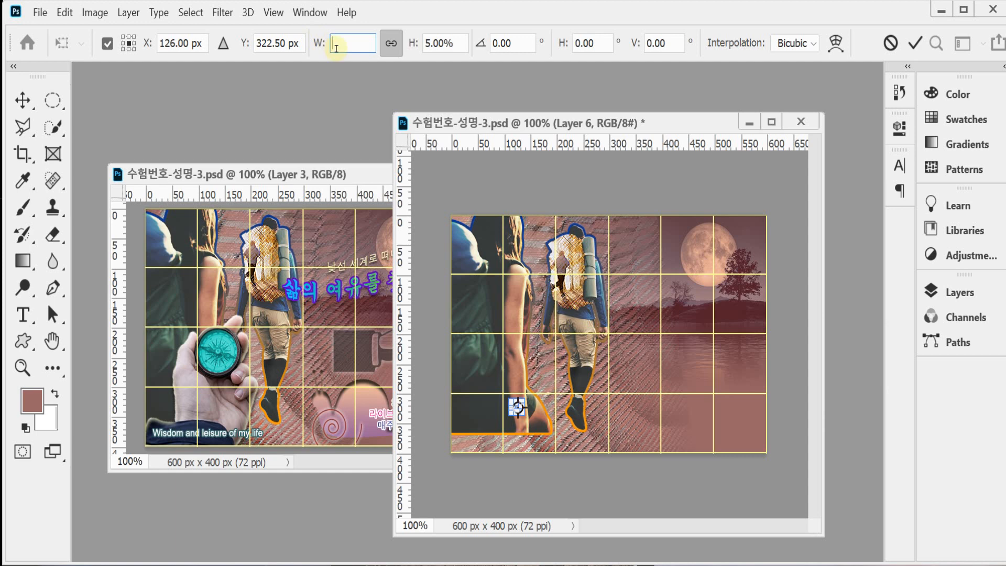
pyautogui.write('65')
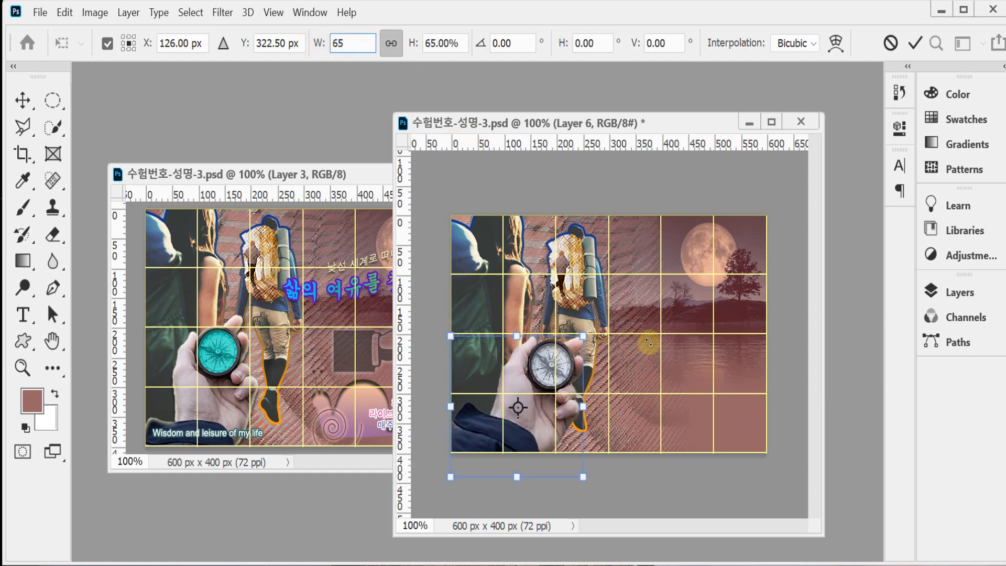
# Rotate the compass hand to about -19.75°, position it at about X 99 px, Y 327.5 px, and commit the transform
pyautogui.moveTo(649, 341); pyautogui.dragTo(592, 304)
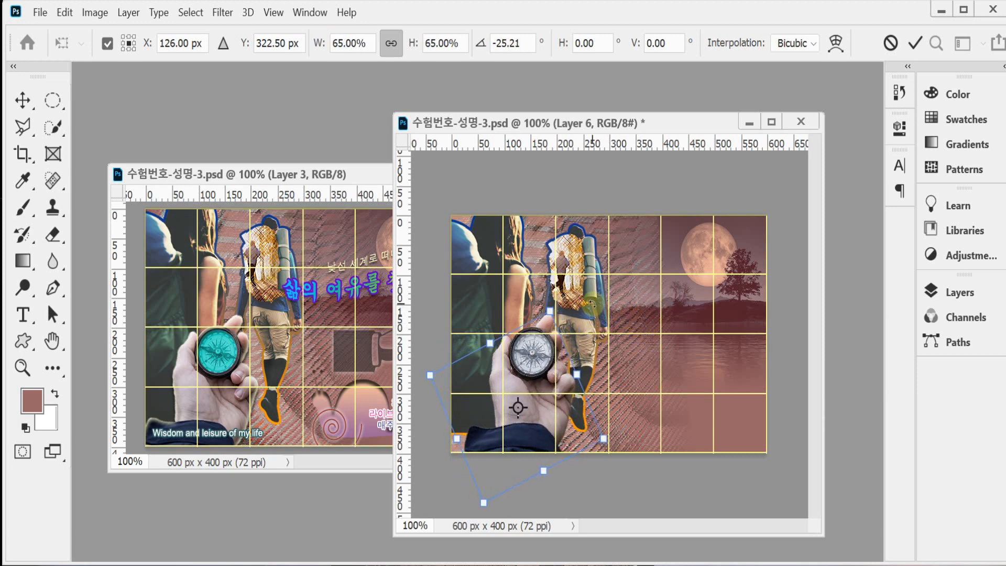
pyautogui.moveTo(605, 352)
pyautogui.mouseDown()
pyautogui.moveTo(607, 287)
pyautogui.moveTo(609, 362)
pyautogui.mouseUp()
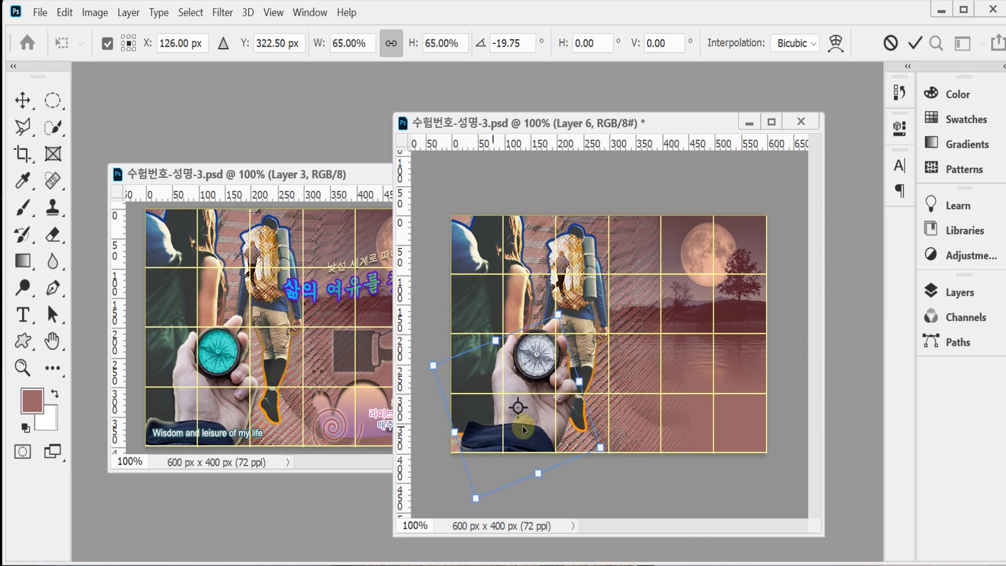
pyautogui.moveTo(524, 430)
pyautogui.mouseDown()
pyautogui.moveTo(523, 417)
pyautogui.moveTo(531, 422)
pyautogui.mouseUp()
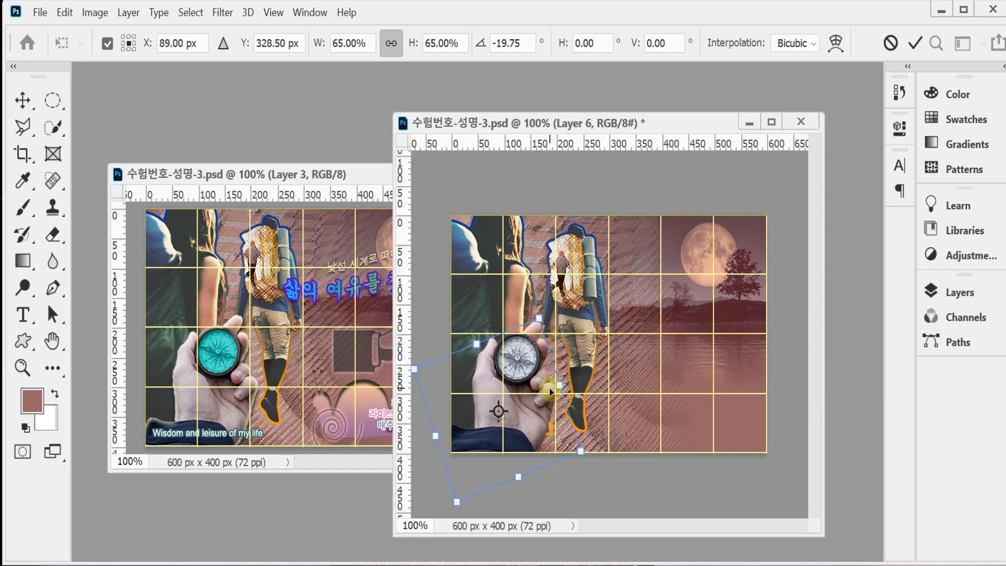
pyautogui.moveTo(551, 391); pyautogui.dragTo(556, 391)
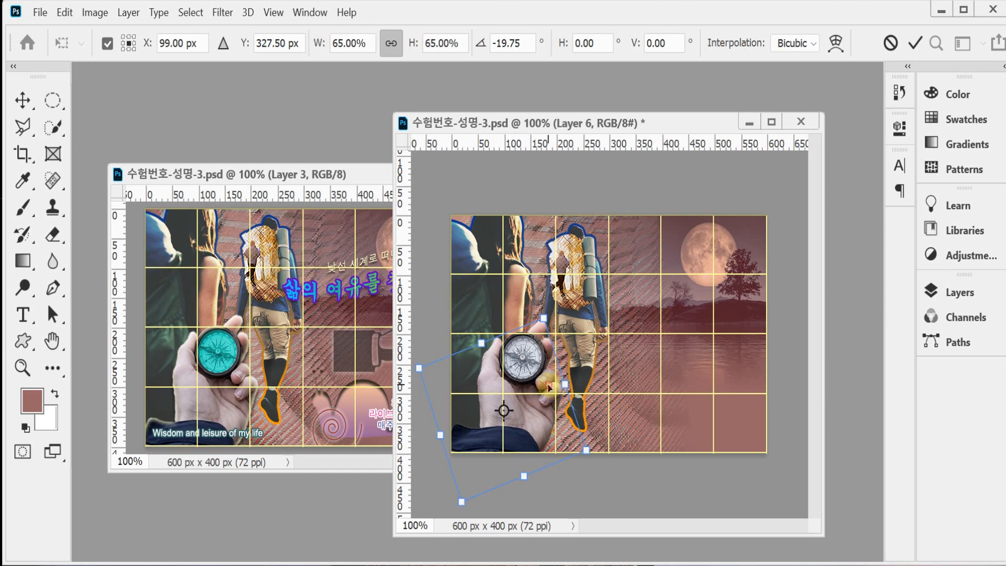
pyautogui.press('Return')
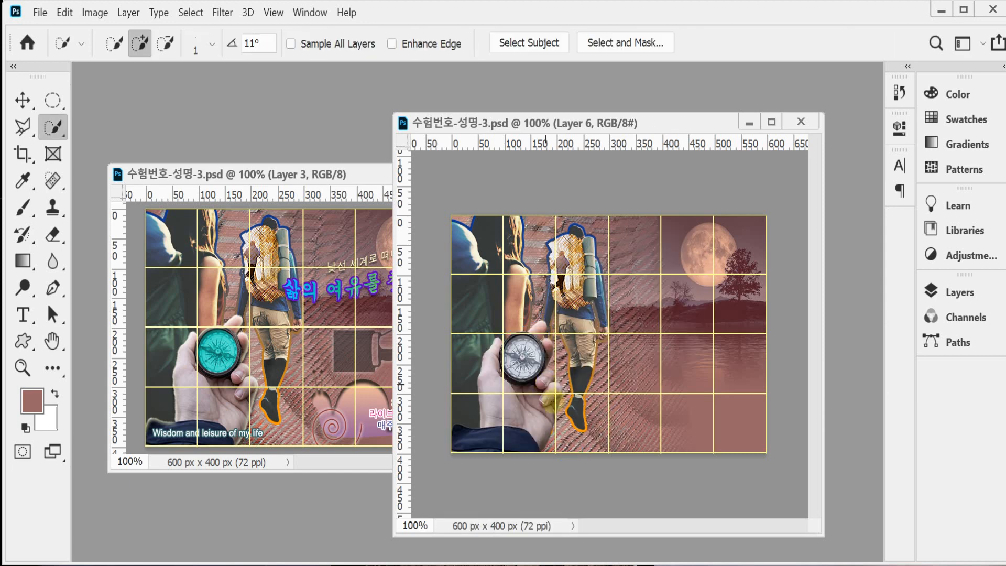
# Add an Inner Glow to the compass hand on Layer 6 with a size of 10 px
pyautogui.click(962, 291)
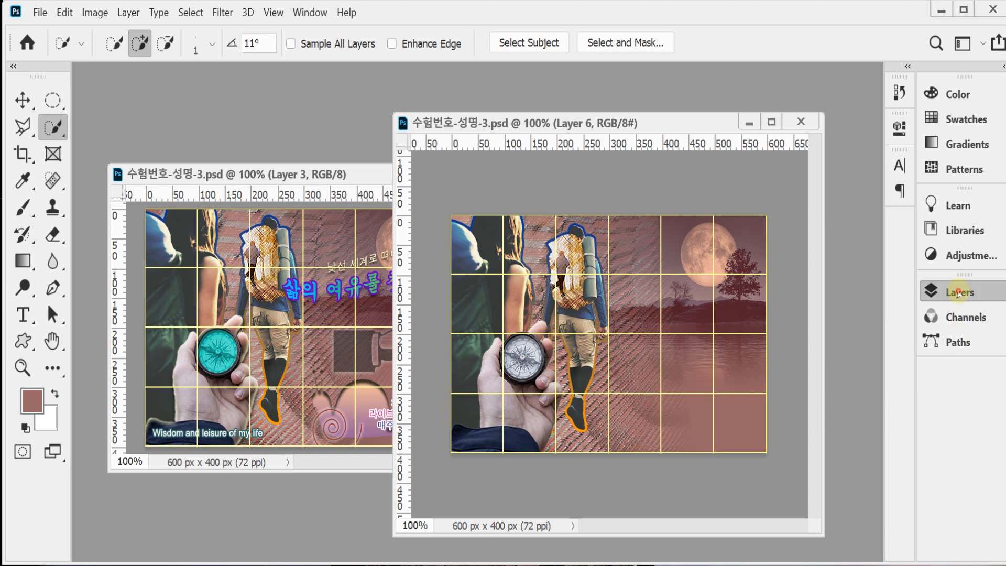
pyautogui.click(738, 528)
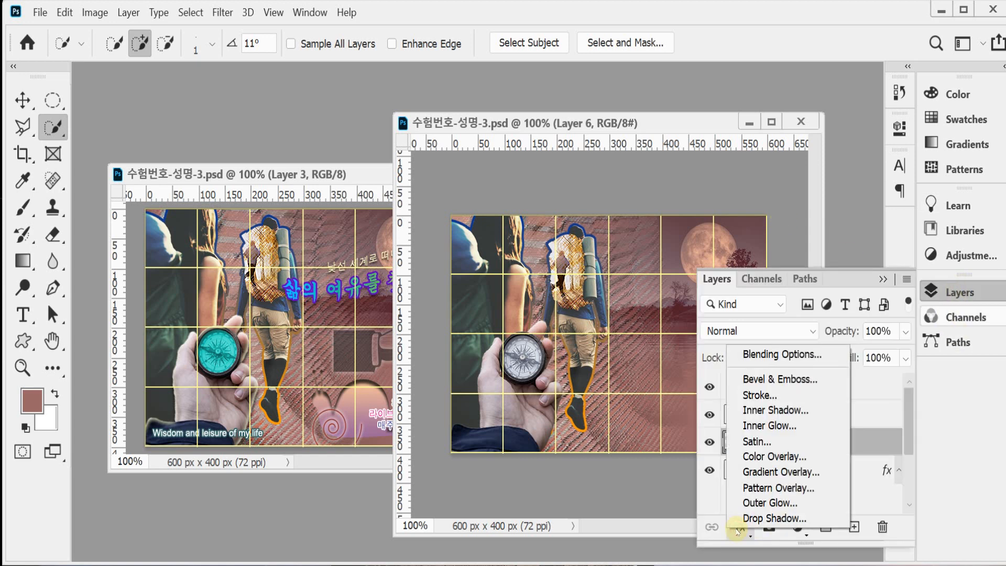
pyautogui.click(814, 426)
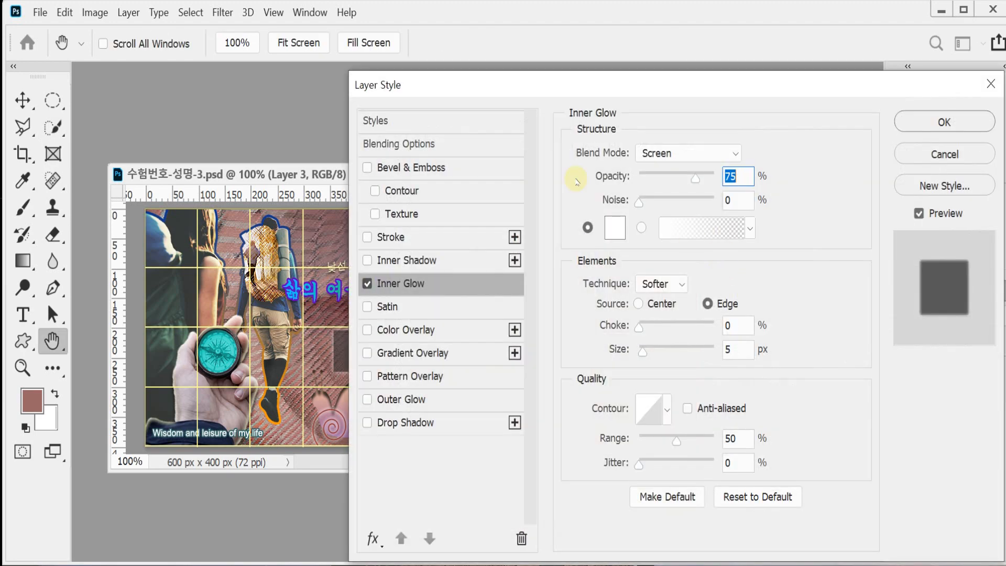
pyautogui.moveTo(498, 85); pyautogui.dragTo(648, 68)
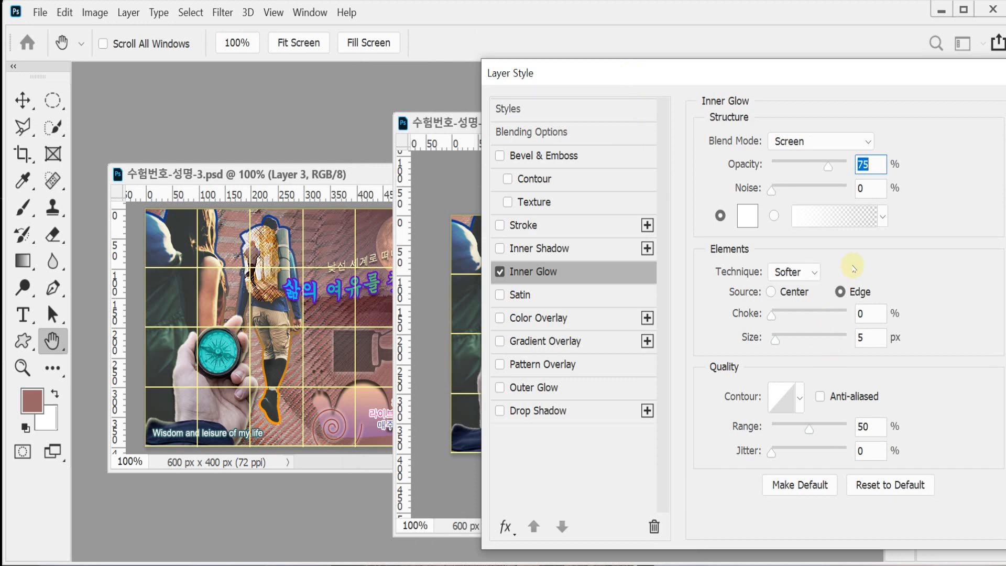
pyautogui.click(873, 337)
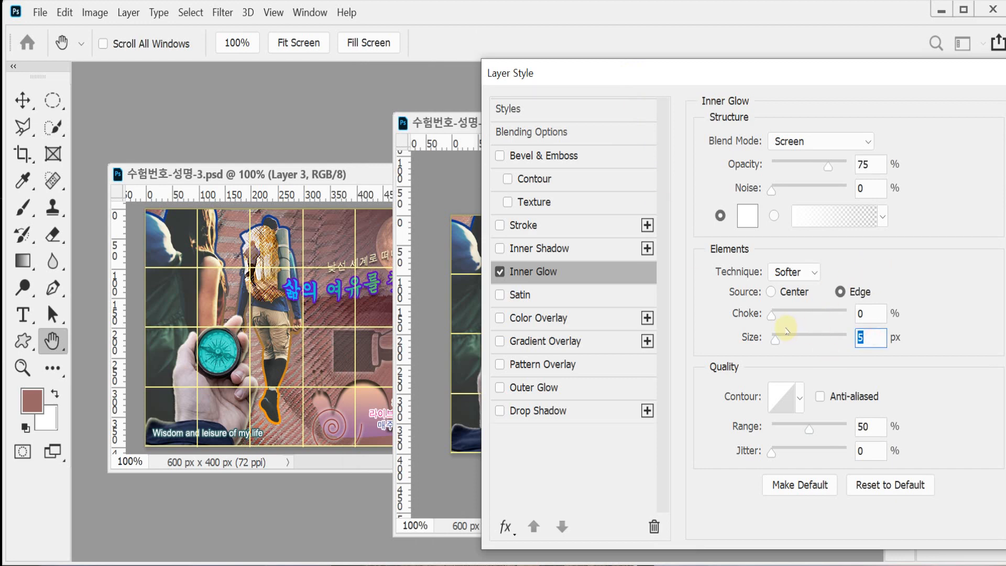
pyautogui.write('10')
# Add a Drop Shadow to the compass hand with a distance of 7 px and a size of 7 px, and apply the styles
pyautogui.click(545, 410)
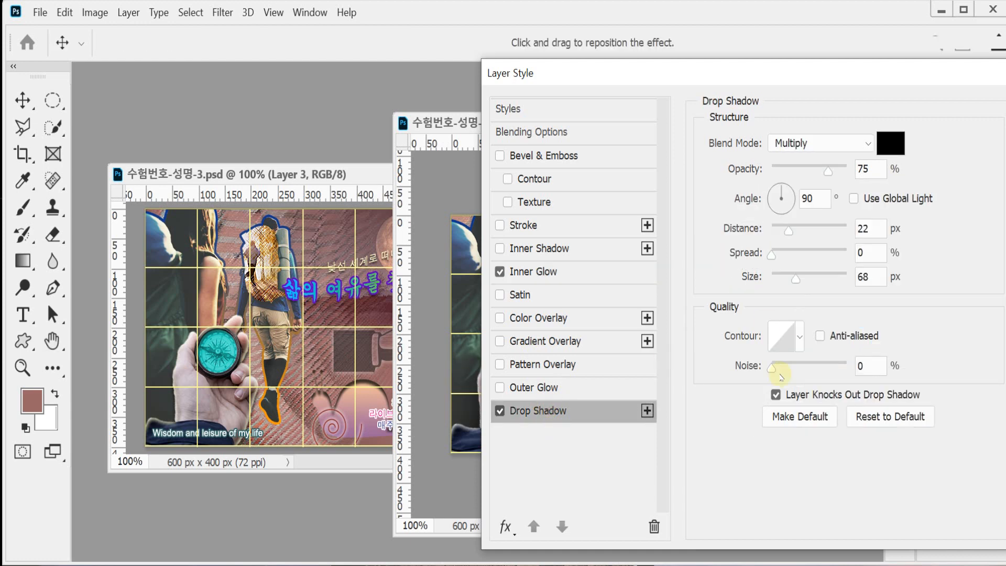
pyautogui.click(868, 229)
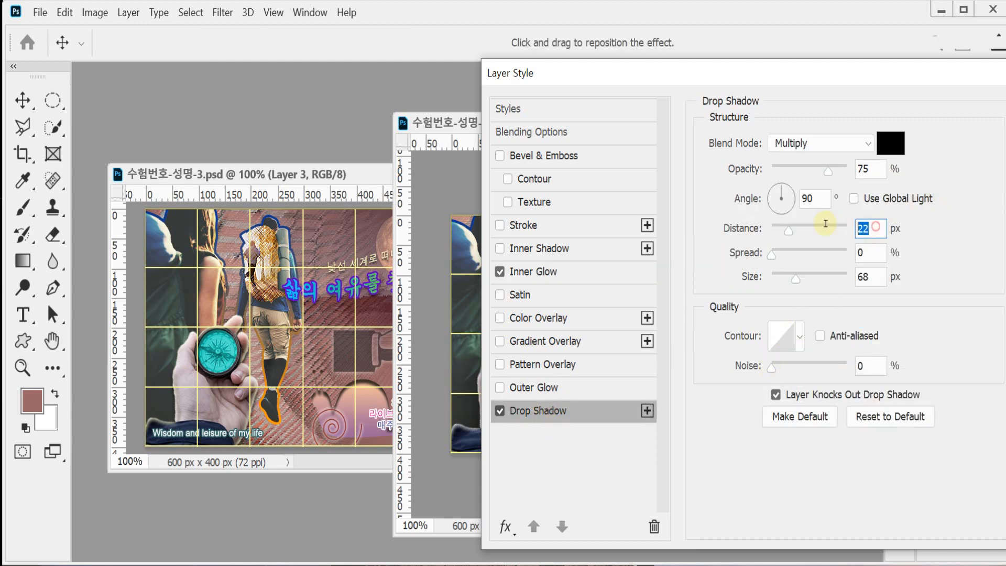
pyautogui.write('7')
pyautogui.click(871, 277)
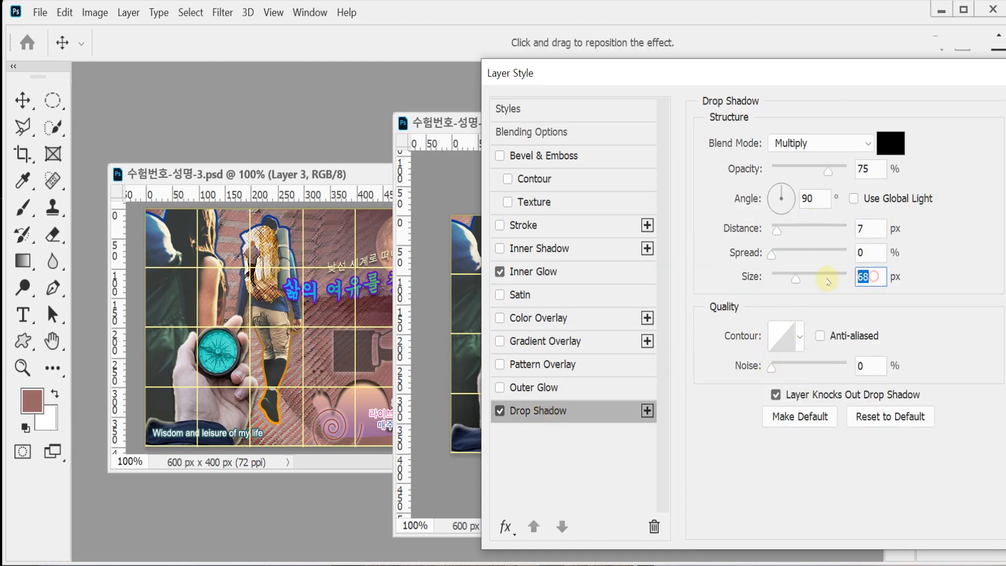
pyautogui.write('5')
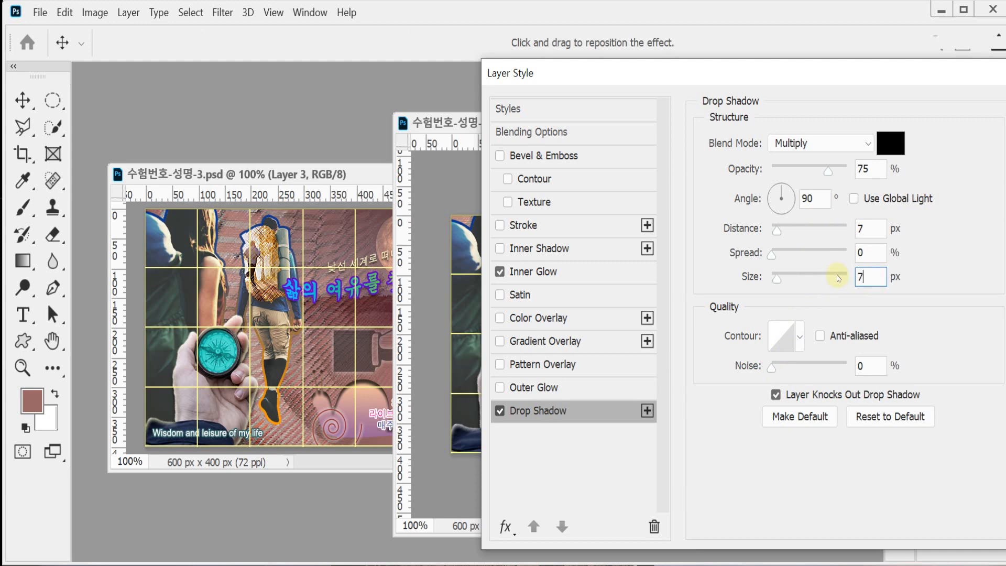
pyautogui.press('Return')
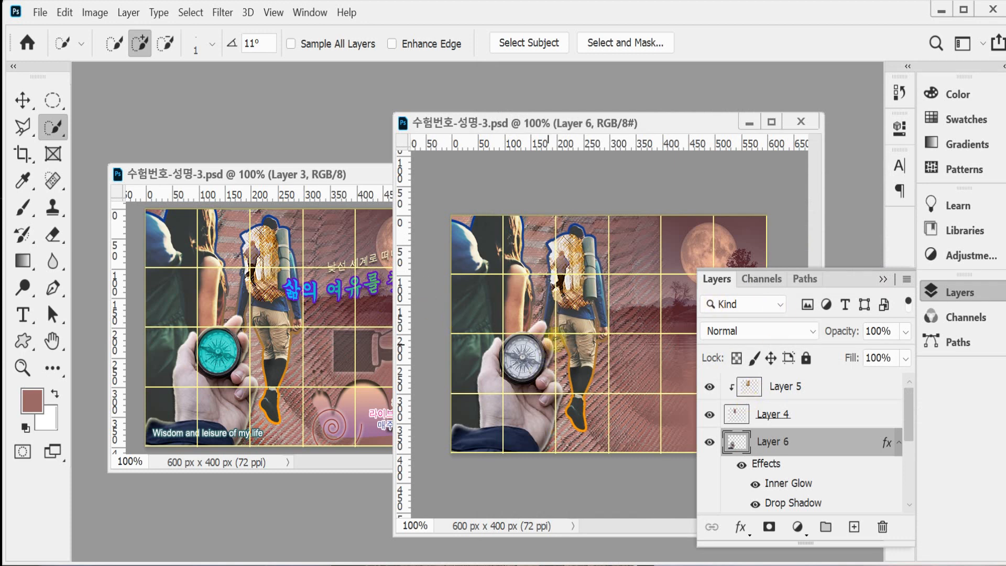
# Reset the Elliptical Marquee tool and select the compass dial inside its dark rim, nudging the selection to fit
pyautogui.scroll(1, 504, 363)
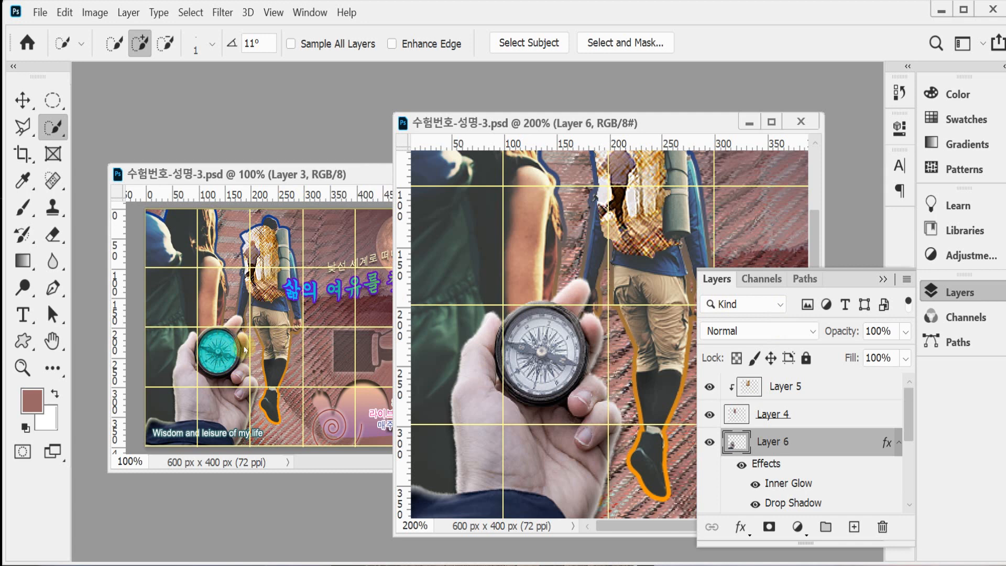
pyautogui.scroll(1, 559, 356)
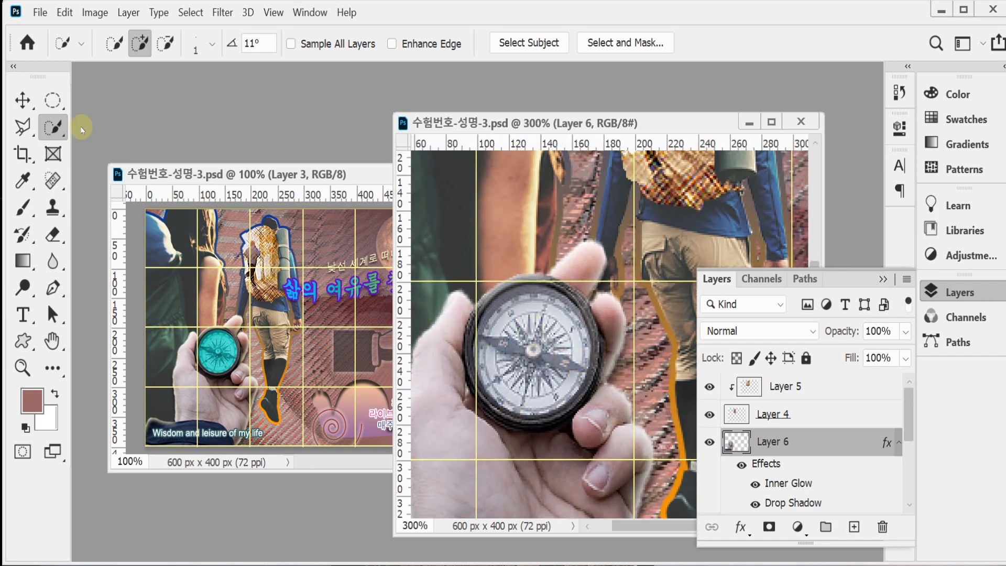
pyautogui.click(52, 100)
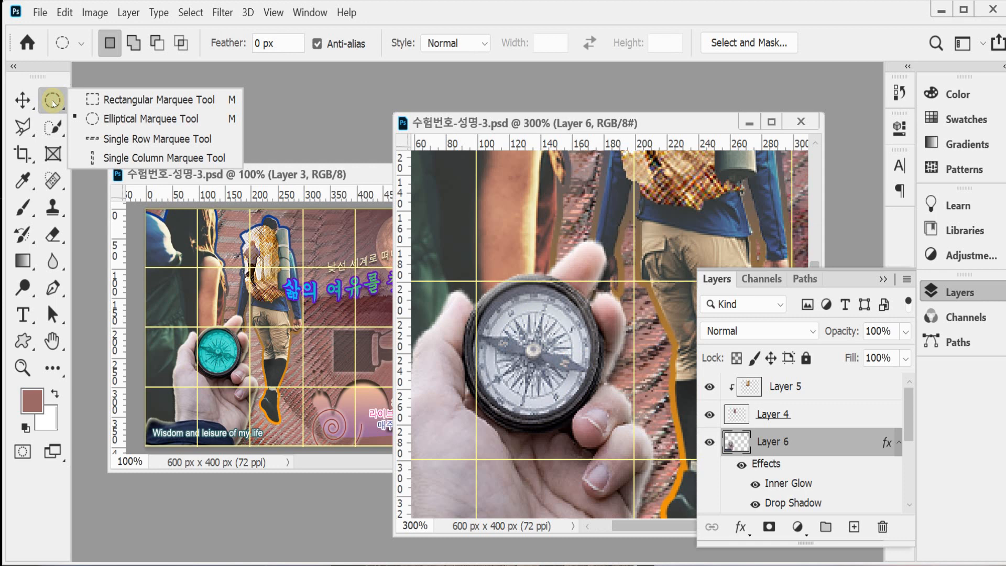
pyautogui.click(117, 120)
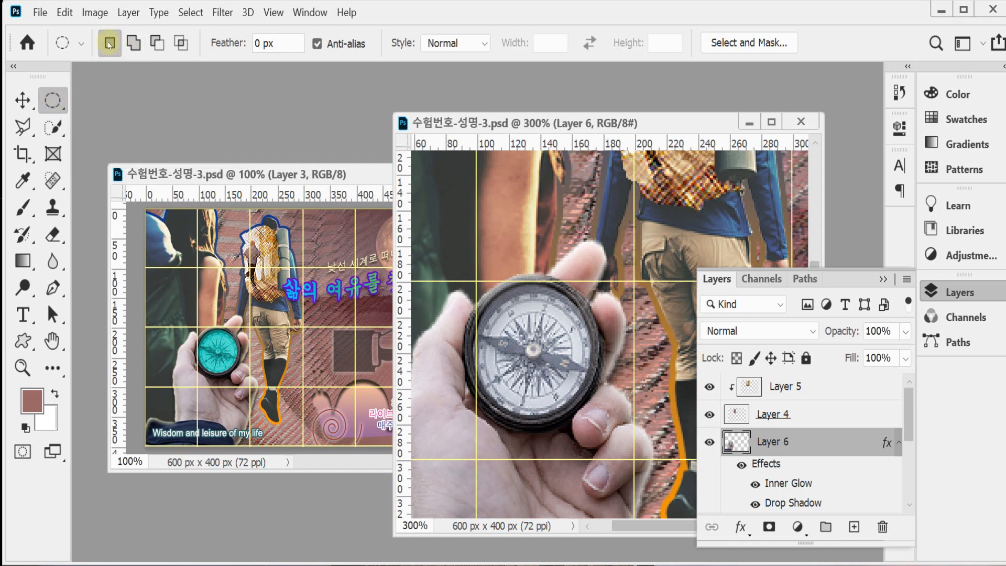
pyautogui.rightClick(63, 36)
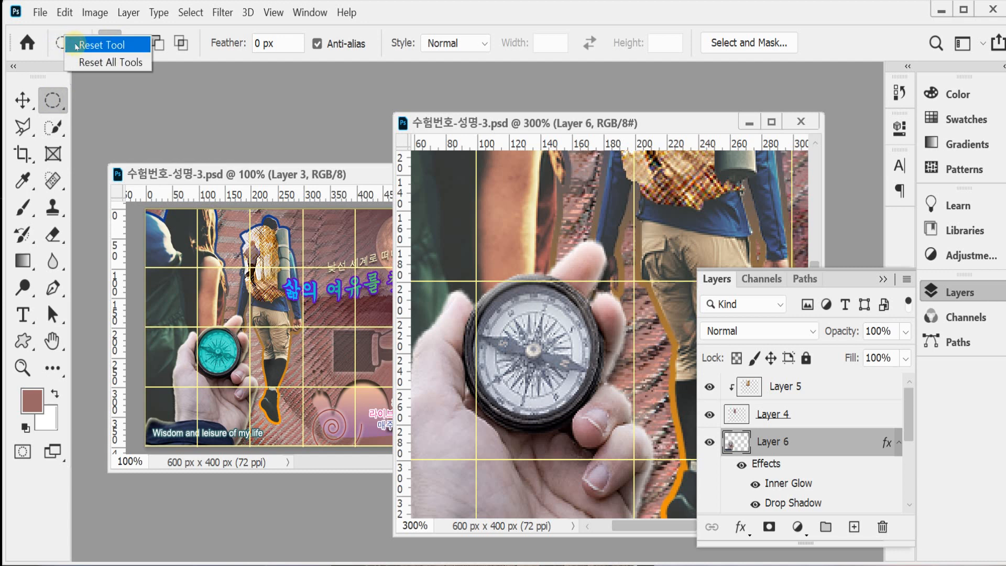
pyautogui.click(76, 46)
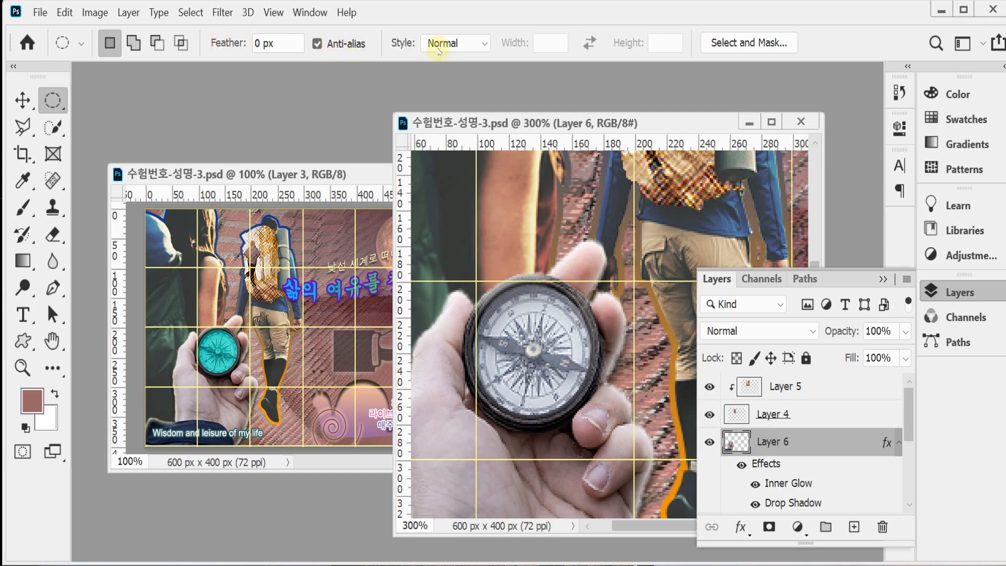
pyautogui.scroll(2, 546, 391)
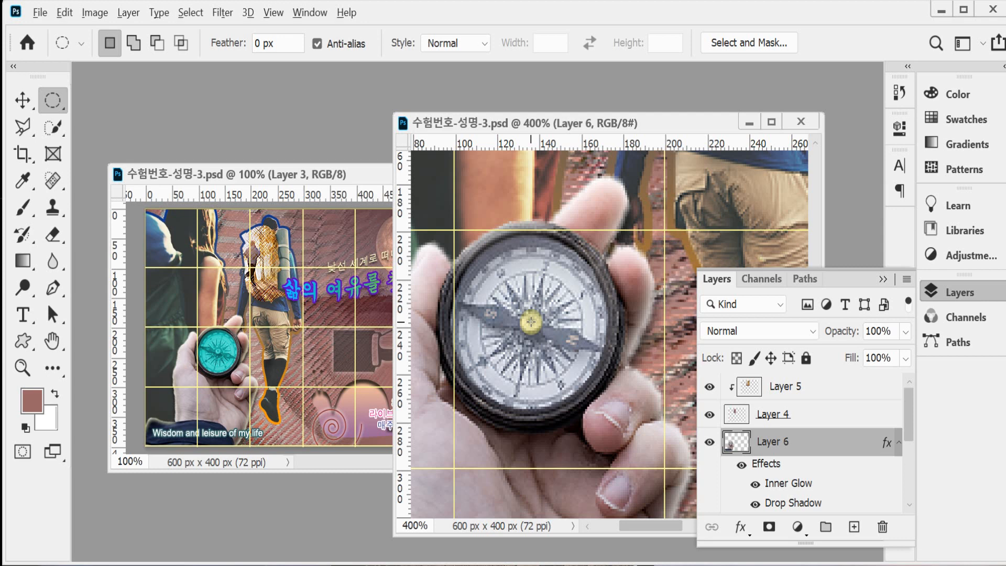
pyautogui.moveTo(531, 322); pyautogui.dragTo(607, 409)
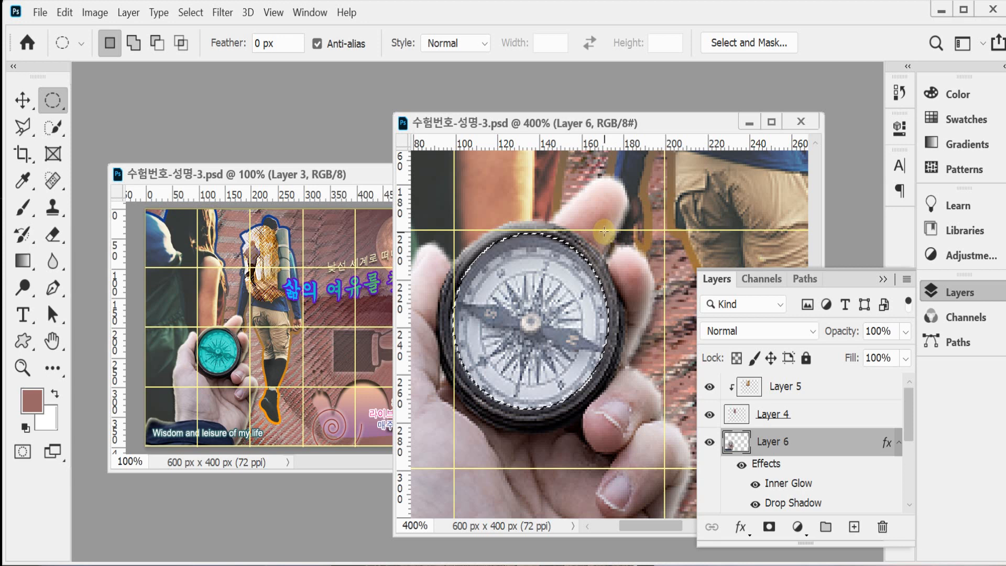
pyautogui.moveTo(562, 294); pyautogui.dragTo(563, 296)
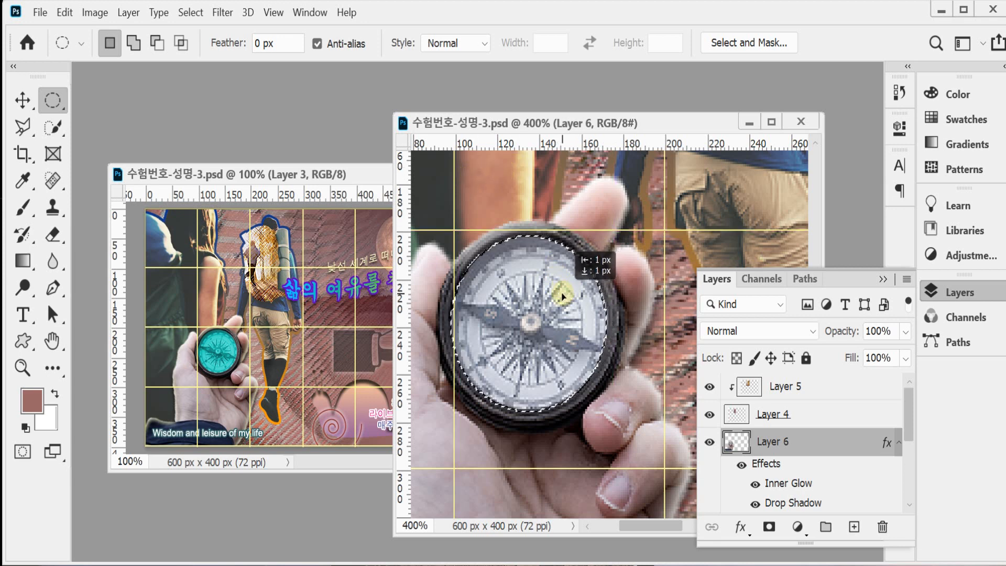
pyautogui.moveTo(563, 296); pyautogui.dragTo(564, 297)
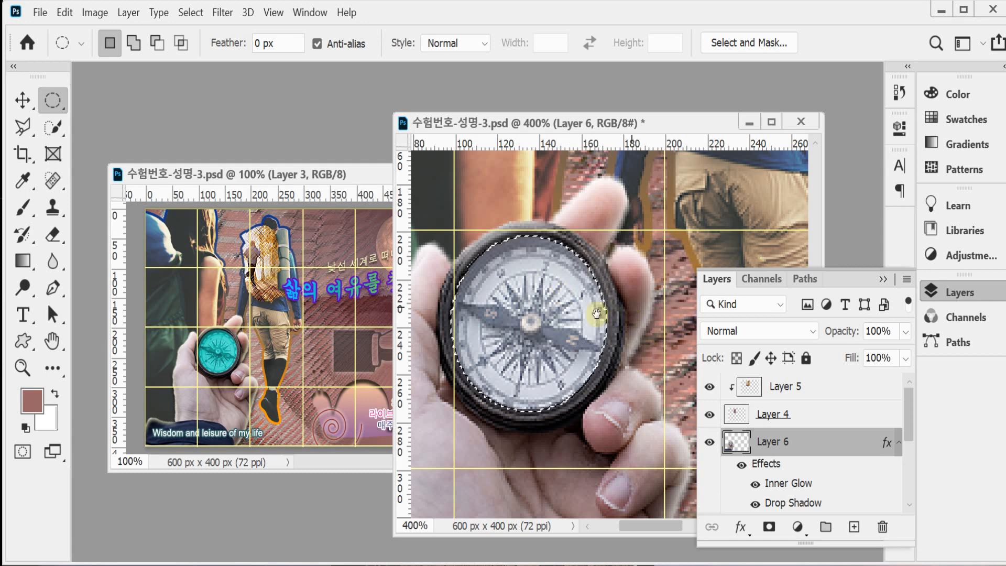
# Add a Hue/Saturation adjustment layer above Layer 6 for the selected compass dial and turn on Colorize
pyautogui.hotkey('ctrl', '-')
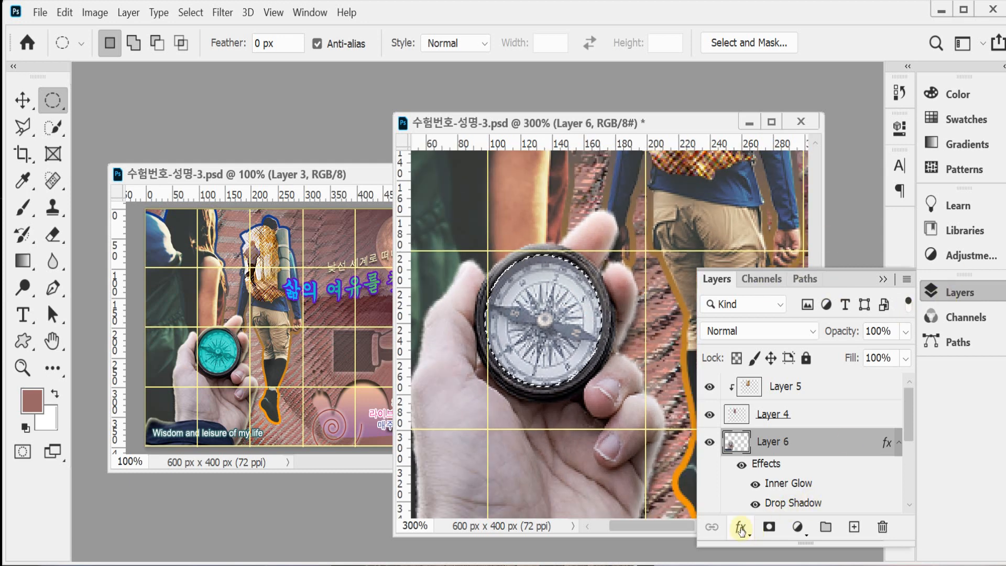
pyautogui.click(797, 527)
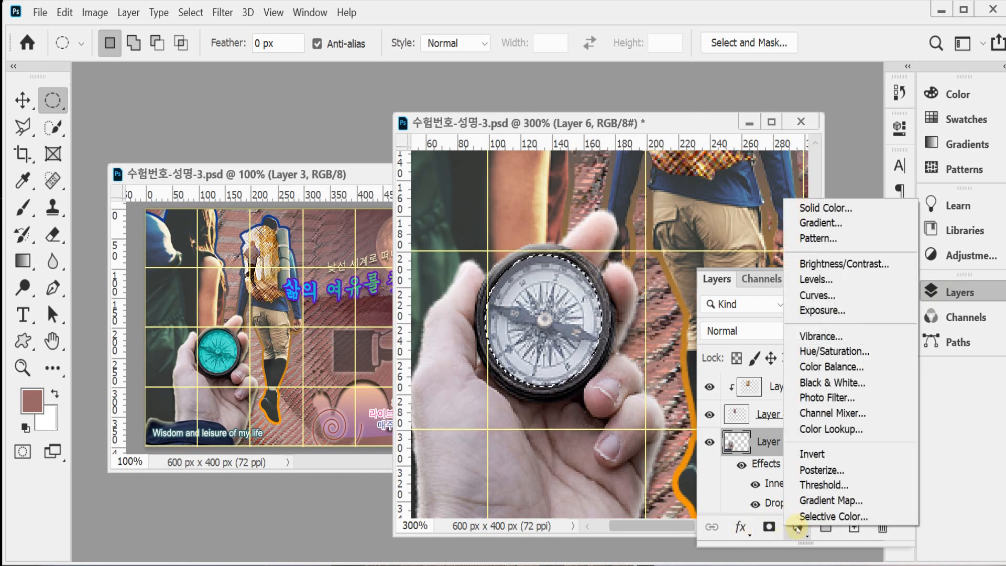
pyautogui.click(888, 352)
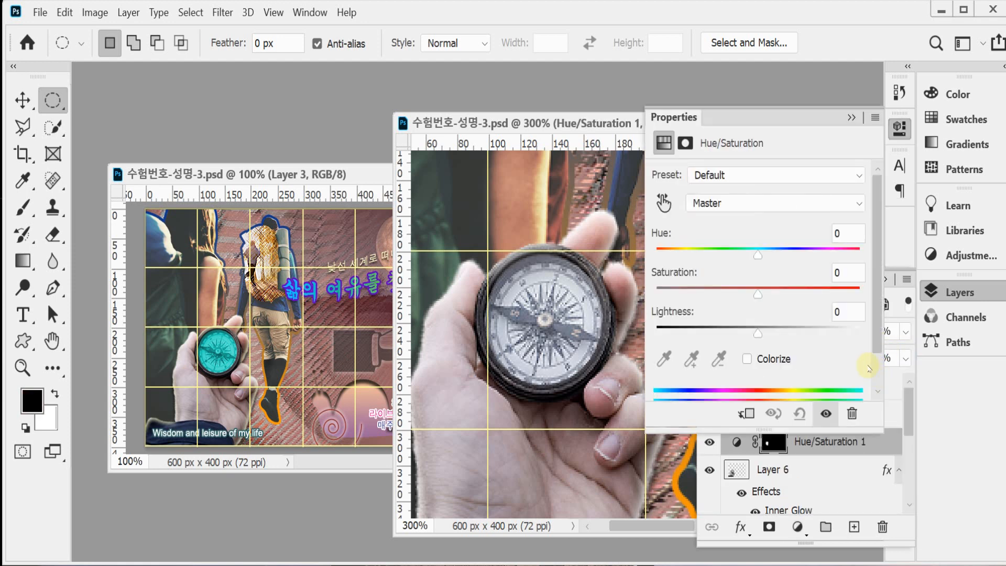
pyautogui.click(747, 359)
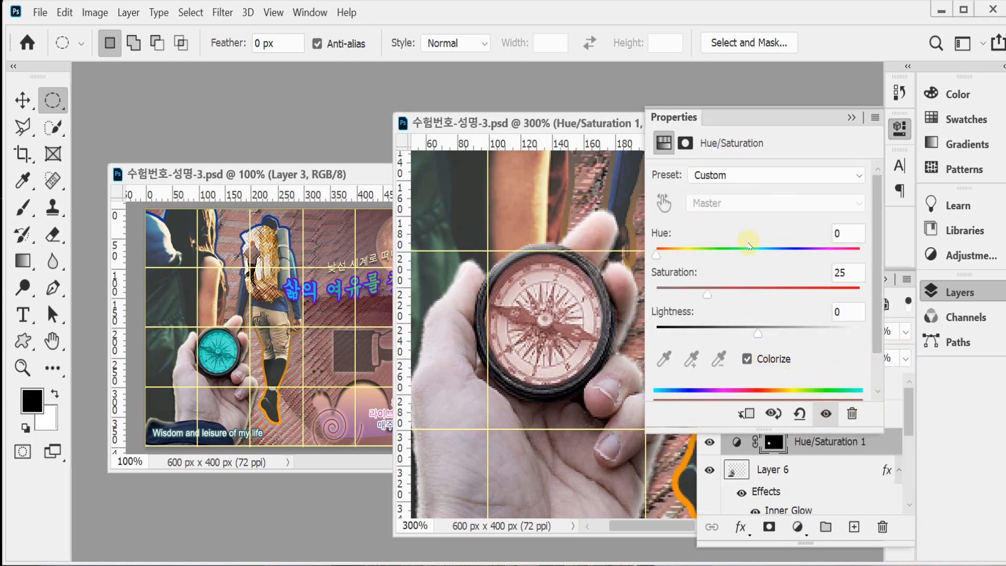
# Set the compass dial's colorization to Hue 175, Saturation 70 and Lightness -30
pyautogui.click(843, 239)
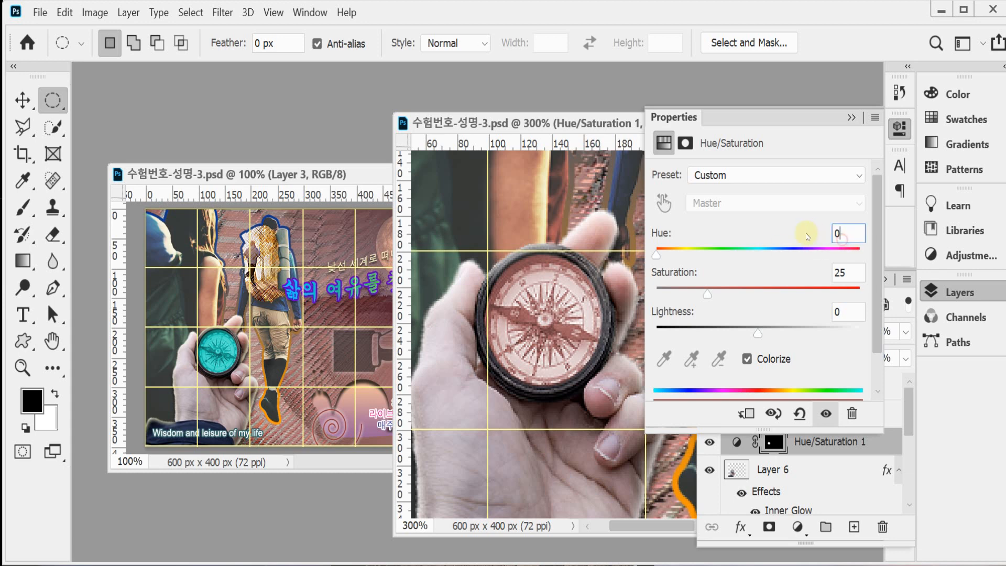
pyautogui.write('175')
pyautogui.press('capslock')
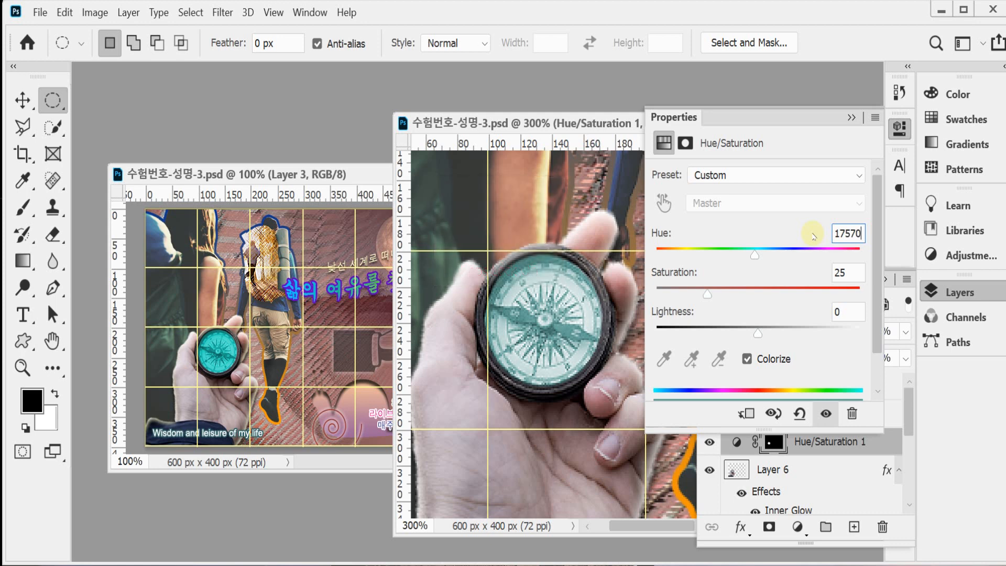
pyautogui.press('capslock')
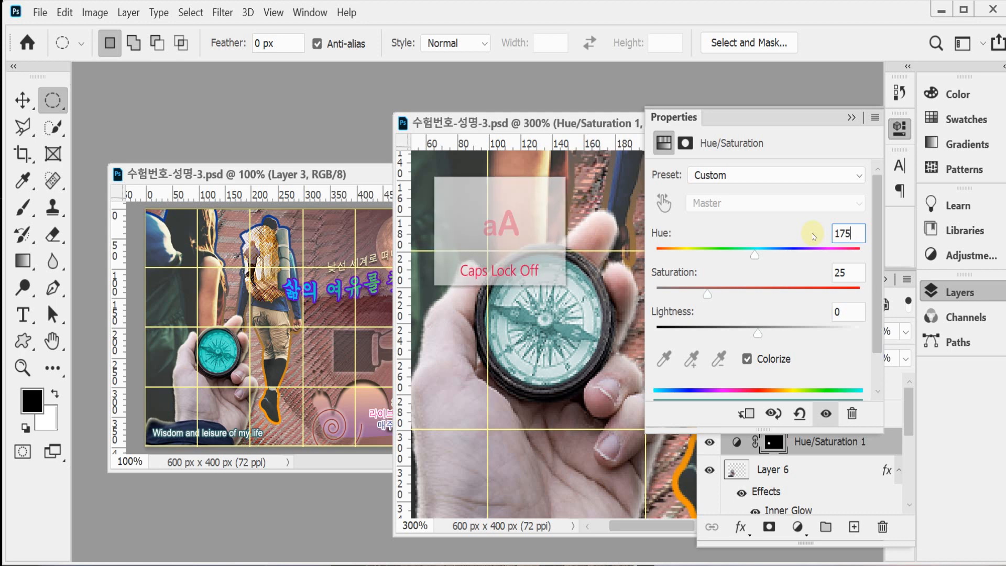
pyautogui.press('Tab')
pyautogui.press('capslock')
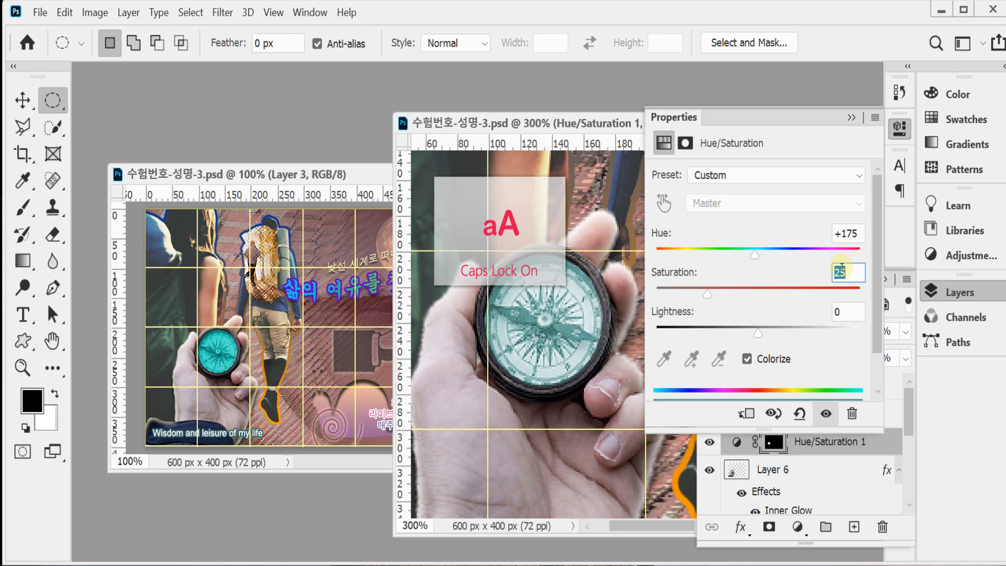
pyautogui.write('70')
pyautogui.press('Tab')
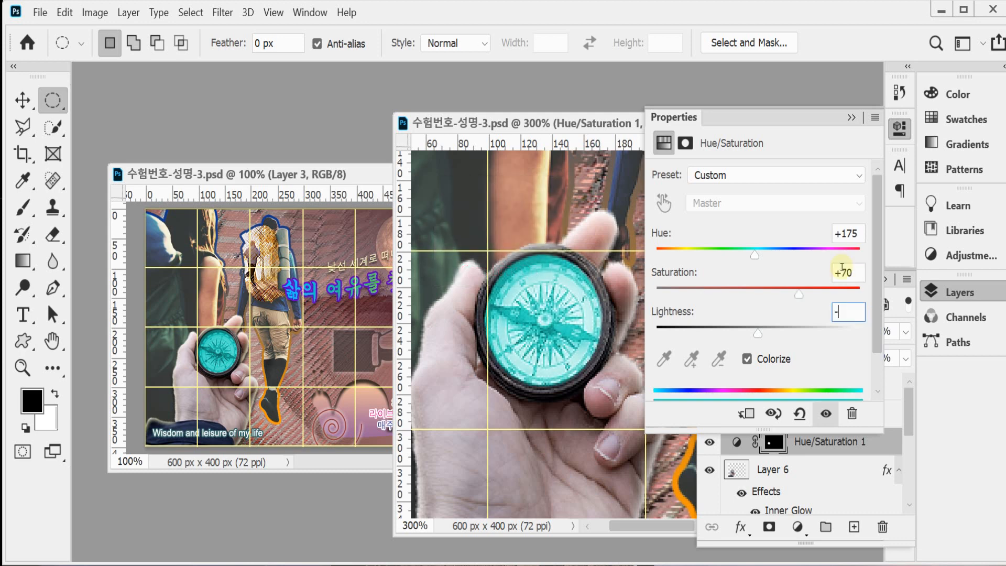
pyautogui.write('-30')
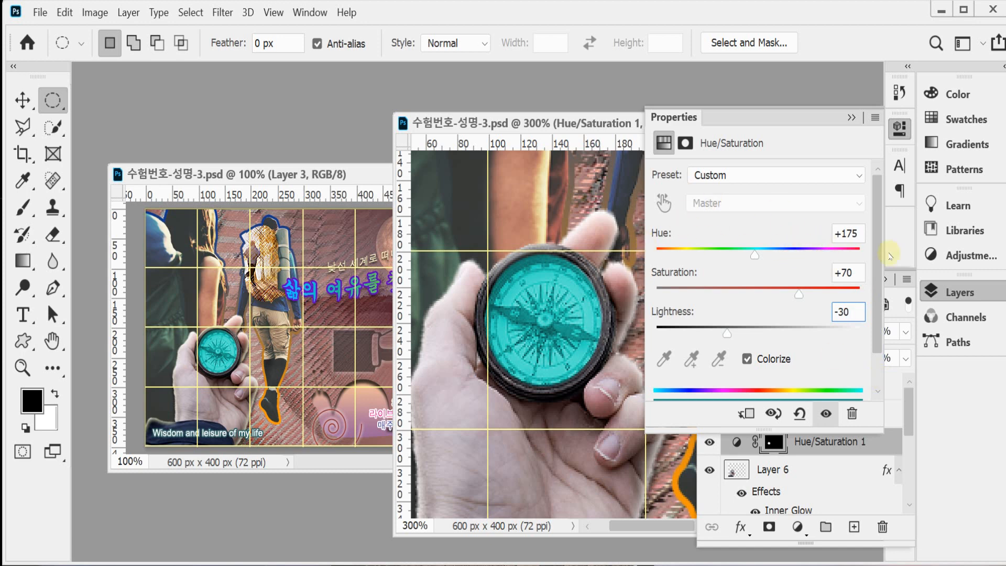
# Try a Hue of 163 on the compass dial's Hue/Saturation adjustment and set it back to 175
pyautogui.click(951, 294)
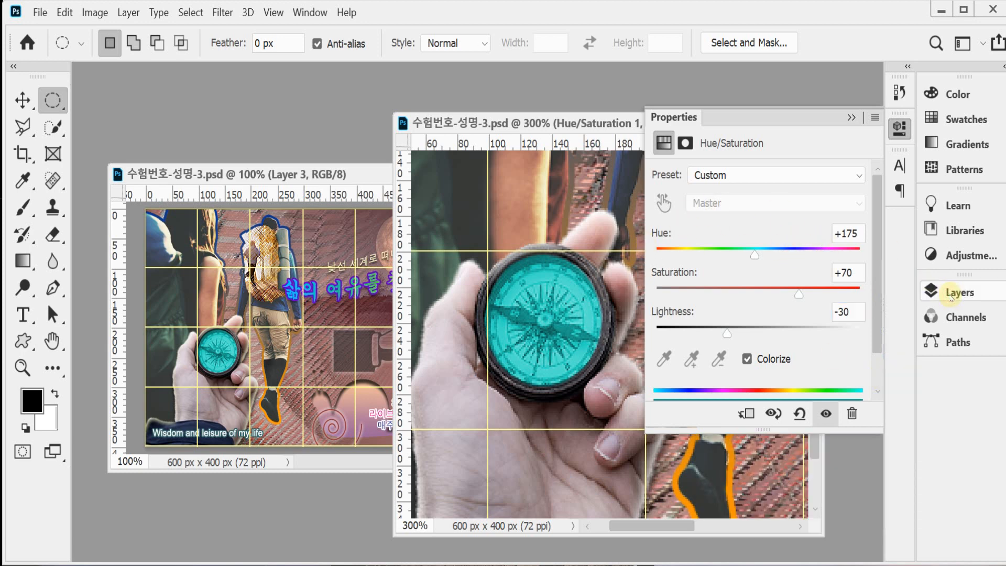
pyautogui.click(898, 129)
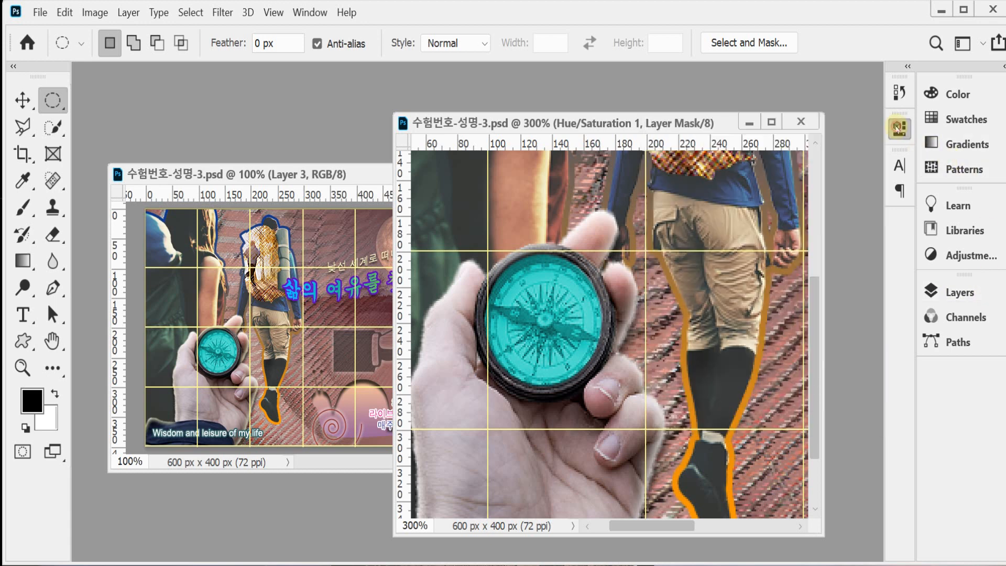
pyautogui.click(899, 129)
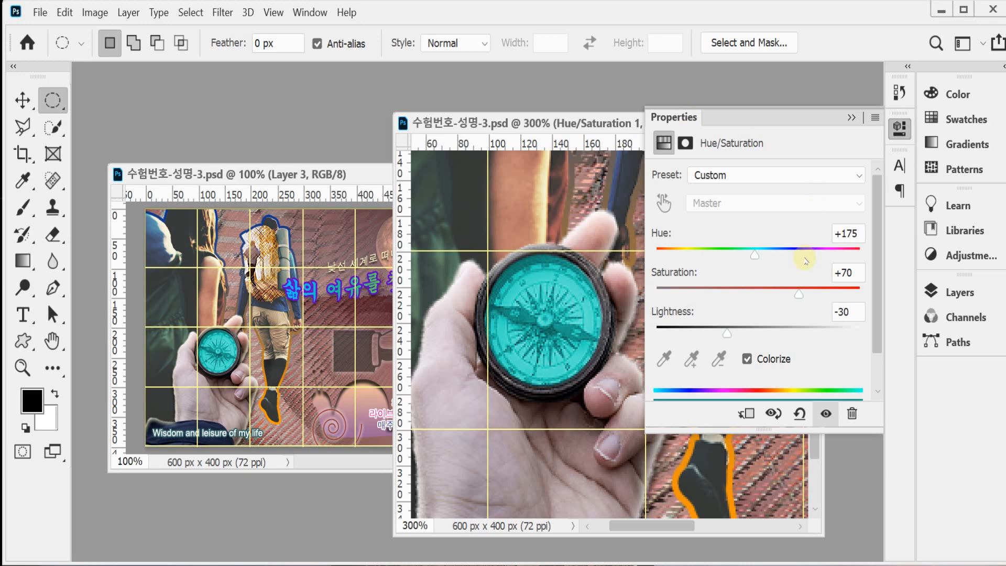
pyautogui.moveTo(751, 255); pyautogui.dragTo(750, 256)
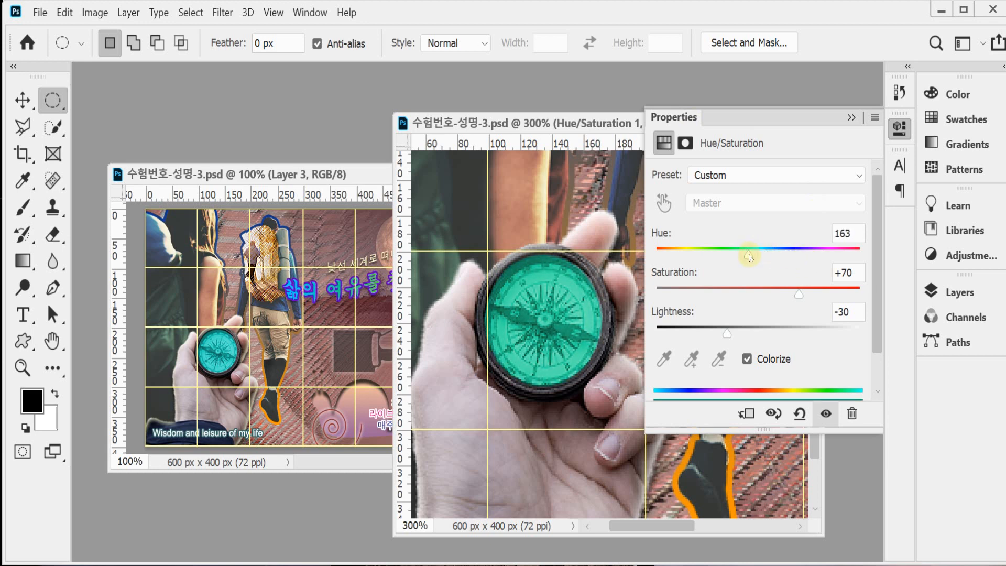
pyautogui.doubleClick(842, 233)
pyautogui.write('175')
pyautogui.press('Tab')
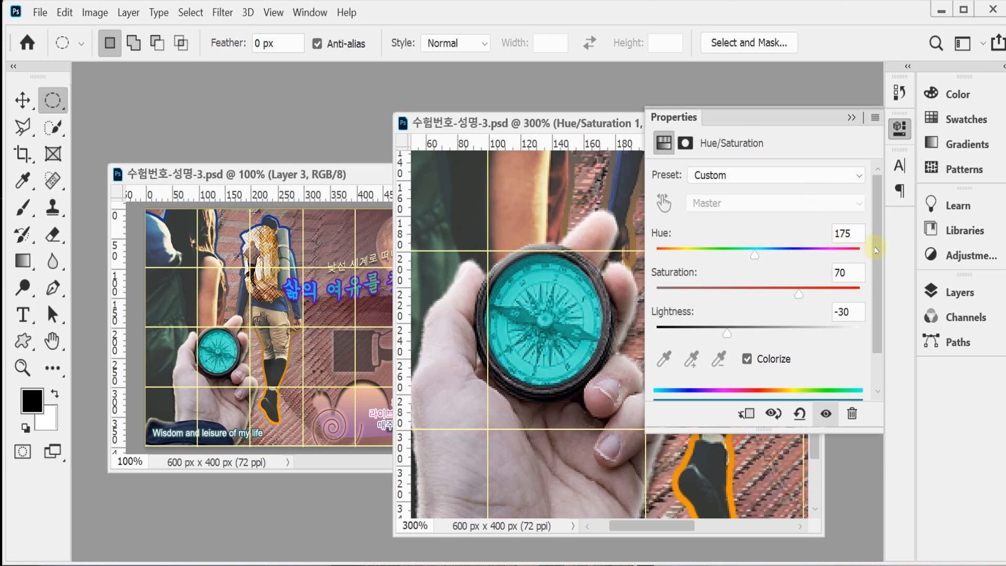
pyautogui.click(900, 128)
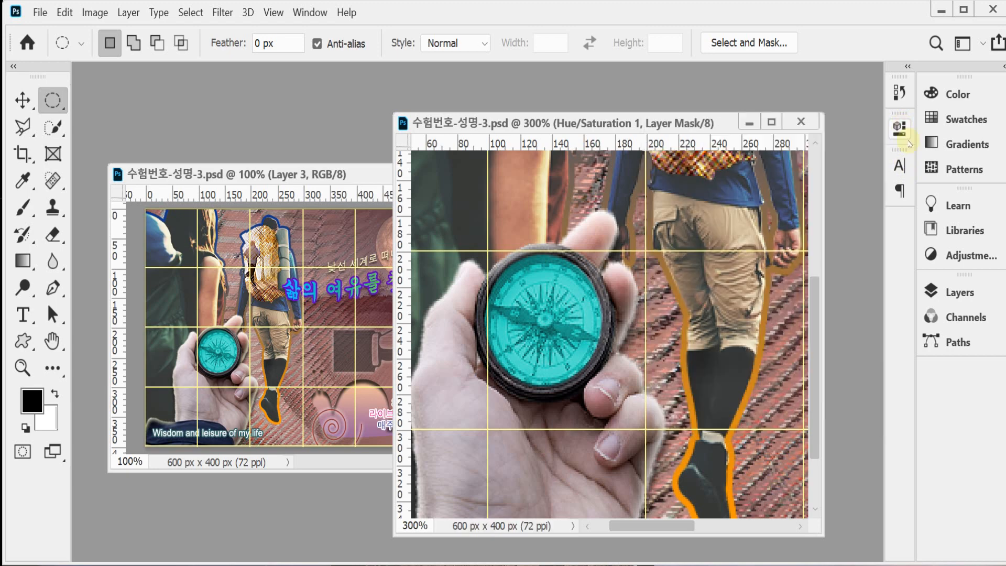
pyautogui.hotkey('ctrl', '-')
pyautogui.hotkey('ctrl', '-')
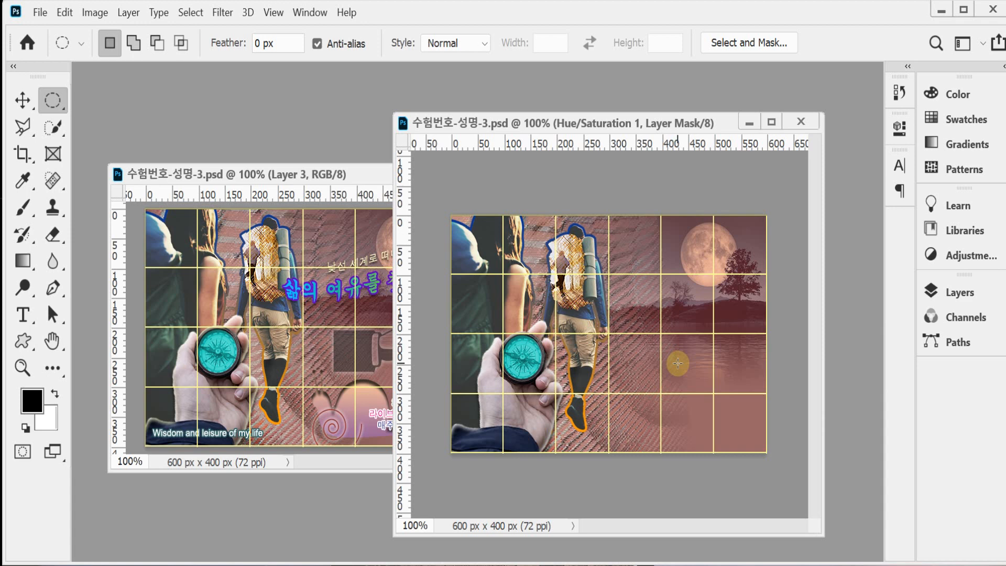
# Examine the snail, pointing hand and spiral shapes in the reference composite up close and return to the working composite
pyautogui.click(335, 419)
pyautogui.click(377, 419)
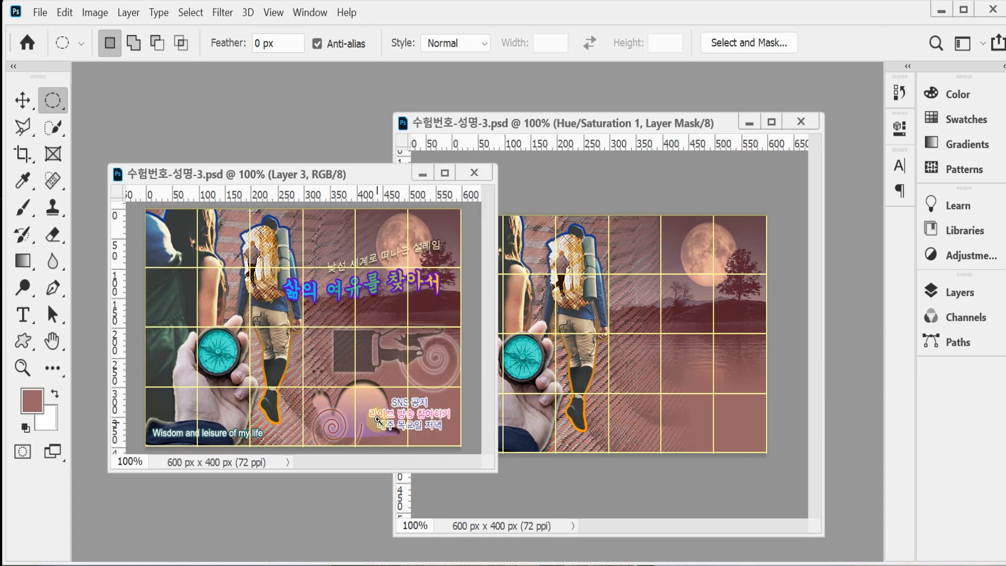
pyautogui.keyDown('ctrl'); pyautogui.click(377, 419); pyautogui.keyUp('ctrl')
pyautogui.moveTo(349, 356); pyautogui.dragTo(287, 333)
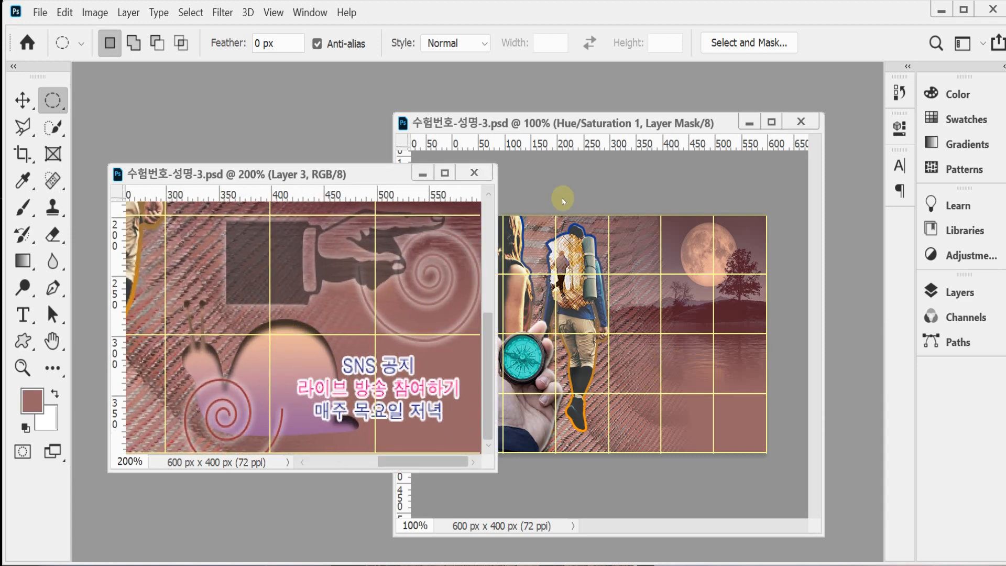
pyautogui.click(576, 119)
pyautogui.press('d')
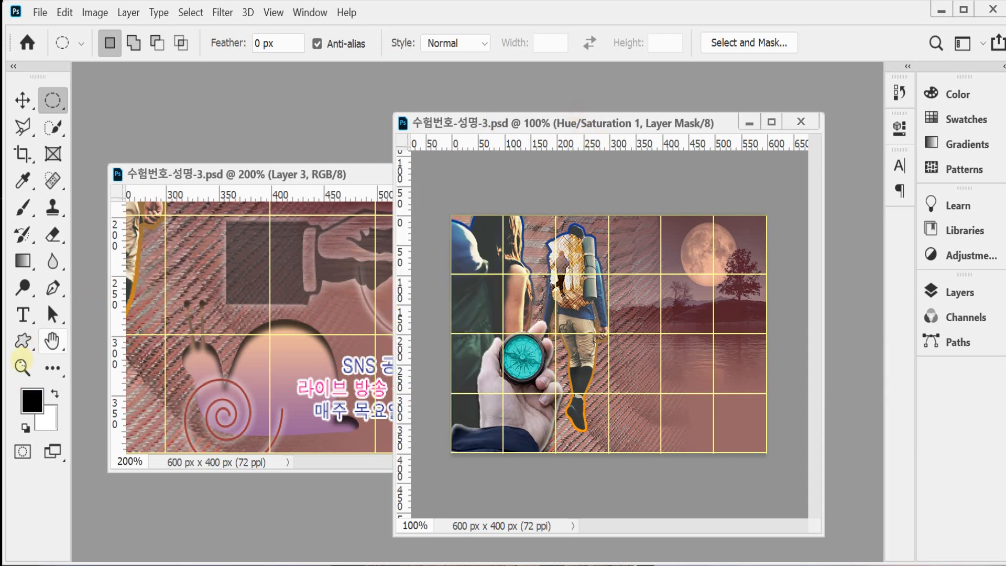
# Choose the snail custom shape from the Animals group of All Legacy Default Shapes for the Custom Shape Tool
pyautogui.click(22, 340)
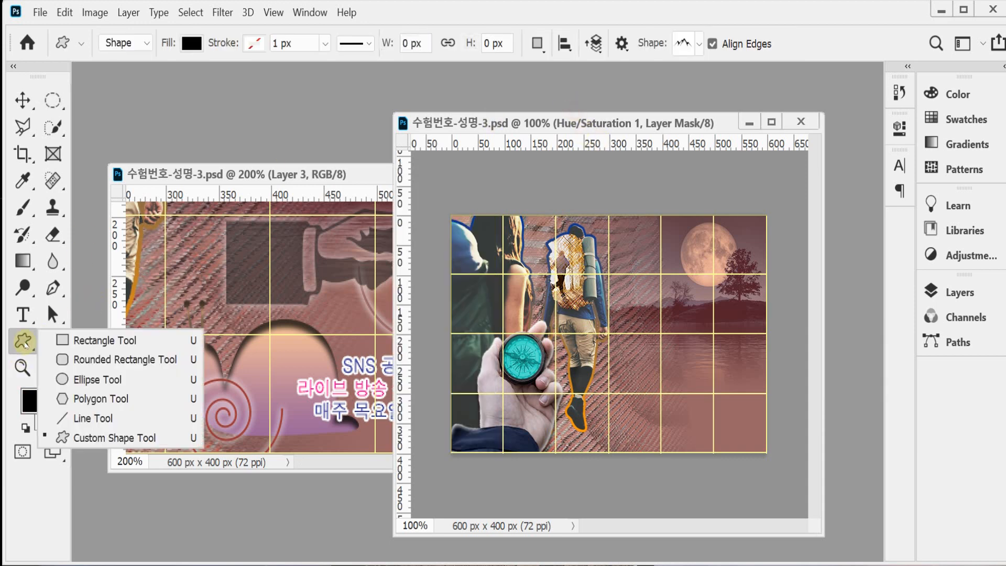
pyautogui.click(120, 444)
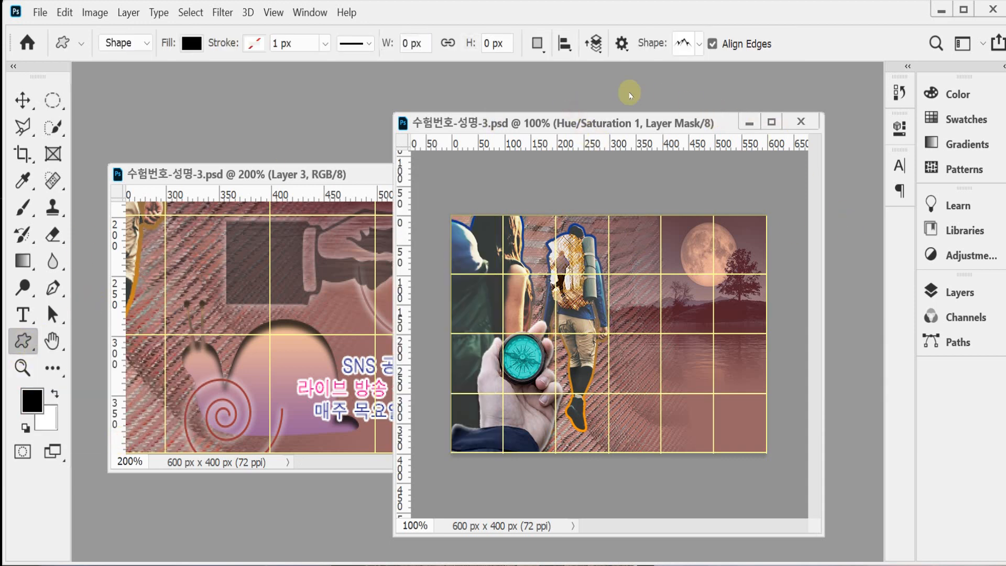
pyautogui.click(700, 46)
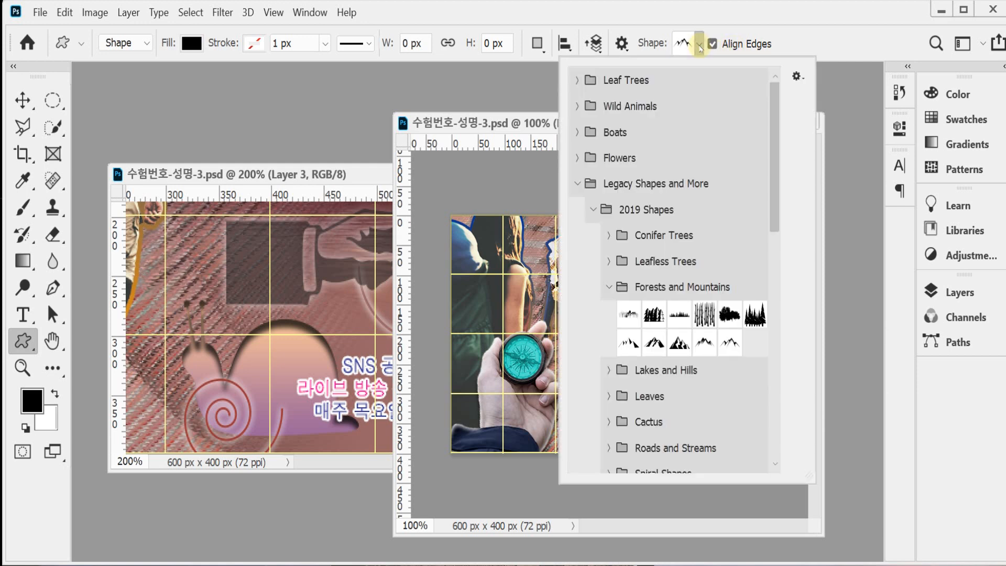
pyautogui.click(579, 187)
pyautogui.click(579, 184)
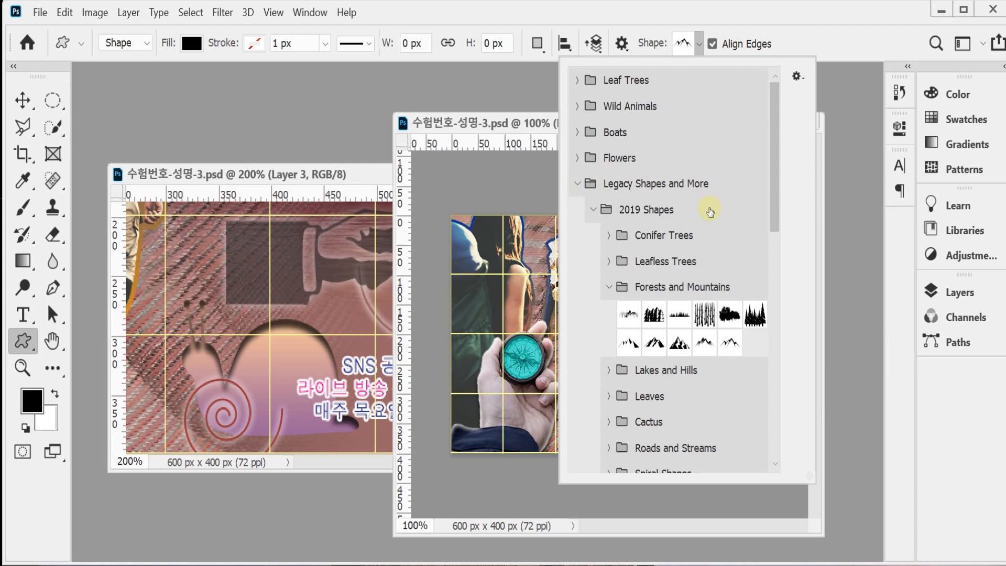
pyautogui.click(595, 209)
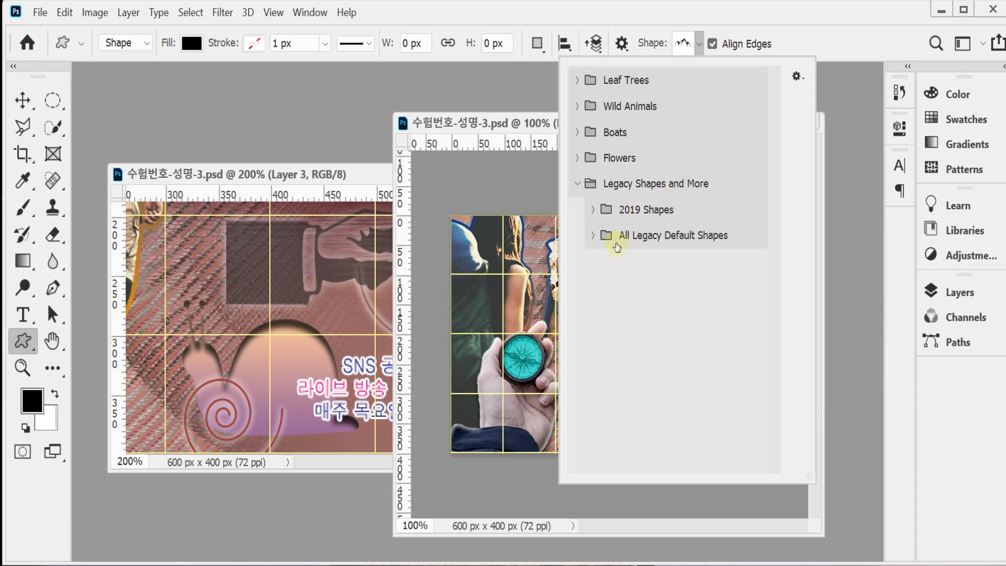
pyautogui.click(593, 236)
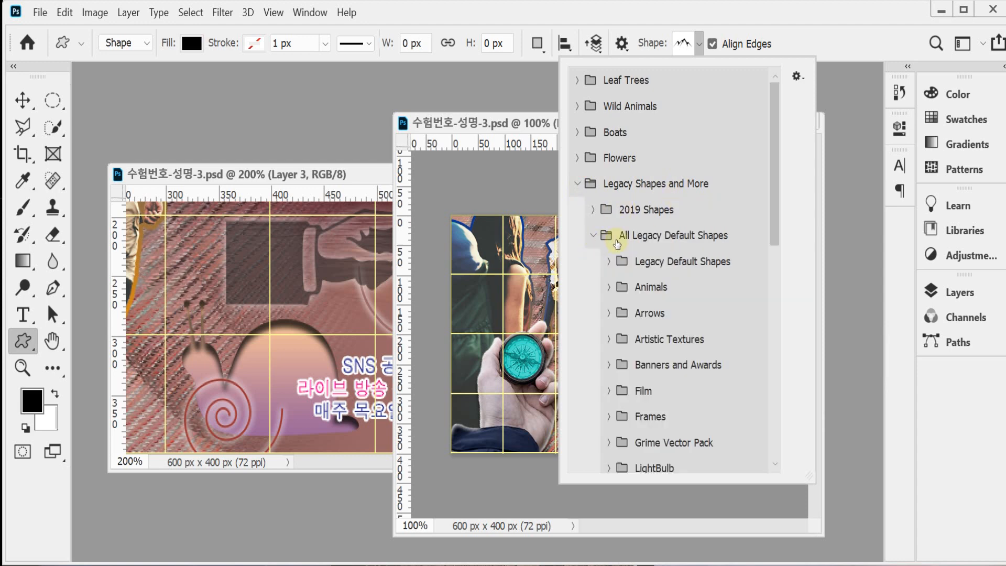
pyautogui.scroll(-1, 676, 339)
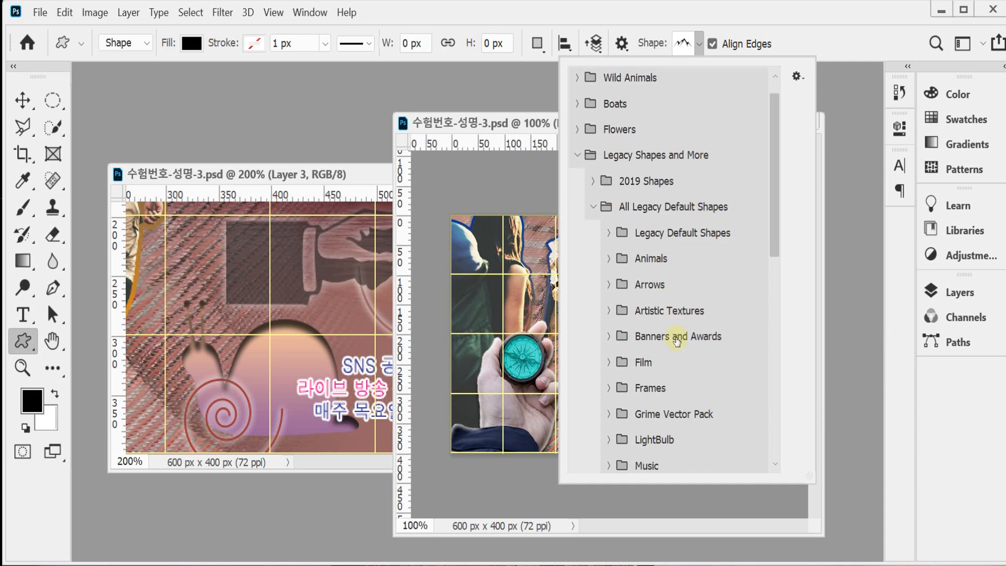
pyautogui.click(608, 259)
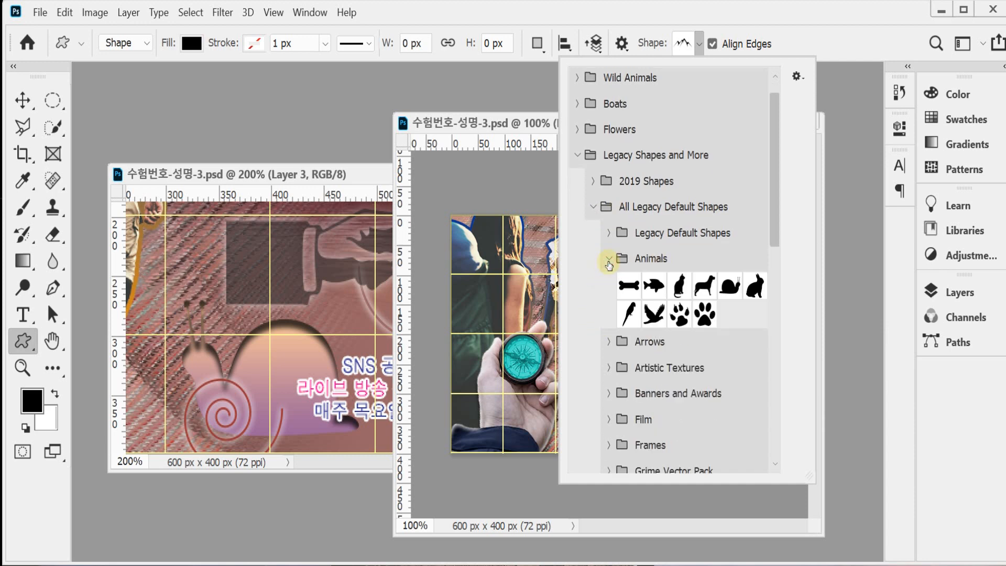
pyautogui.click(730, 286)
pyautogui.click(601, 27)
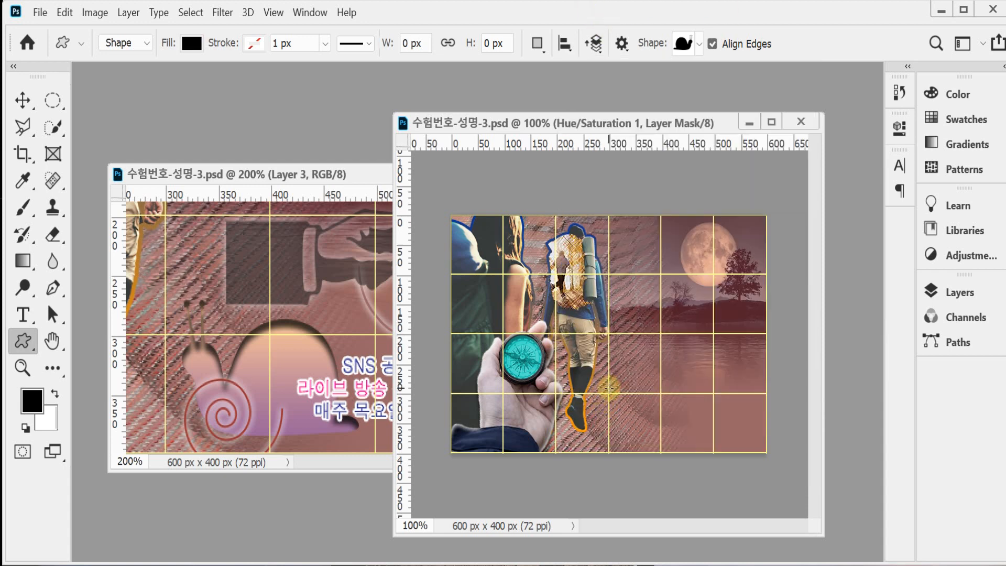
# Draw the snail about 181 × 124 px along the canvas's lower edge, beside the hiker's feet, and flip it horizontally
pyautogui.moveTo(609, 389); pyautogui.dragTo(704, 463)
pyautogui.moveTo(661, 431); pyautogui.dragTo(658, 422)
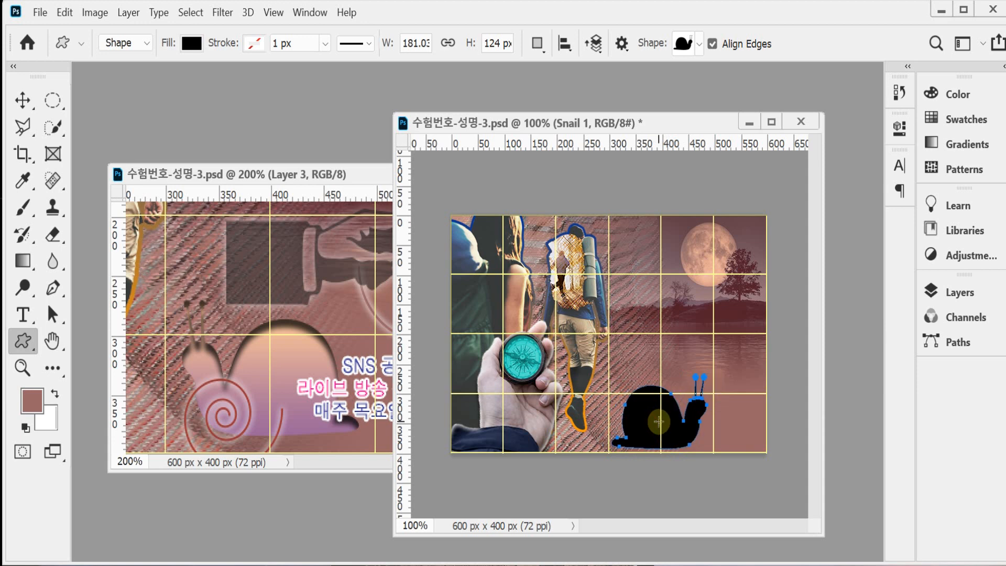
pyautogui.hotkey('ctrl', 't')
pyautogui.rightClick(655, 420)
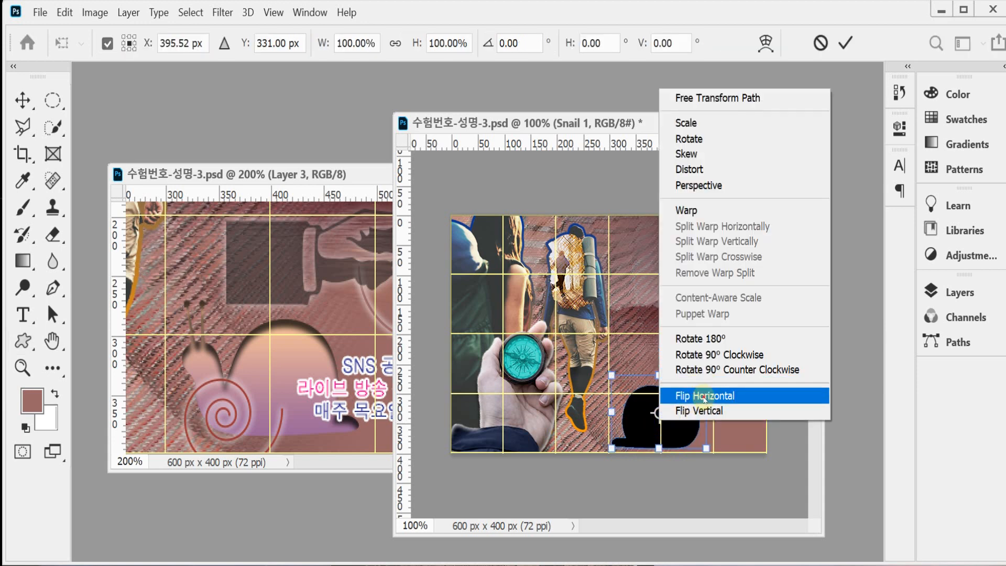
pyautogui.click(674, 396)
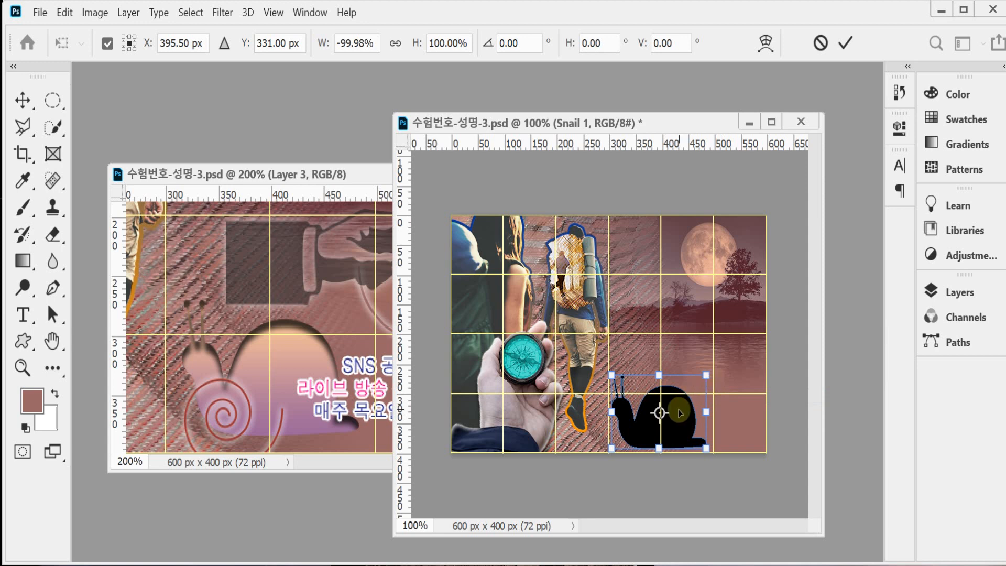
pyautogui.press('Return')
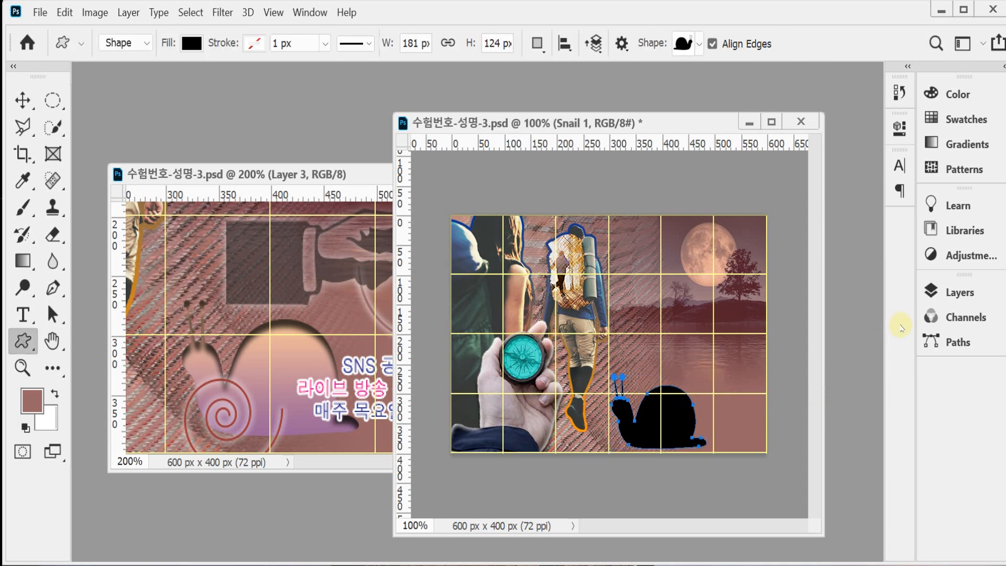
# Change the Snail 1 shape's fill colour from black to a pale pink
pyautogui.click(946, 292)
pyautogui.doubleClick(743, 445)
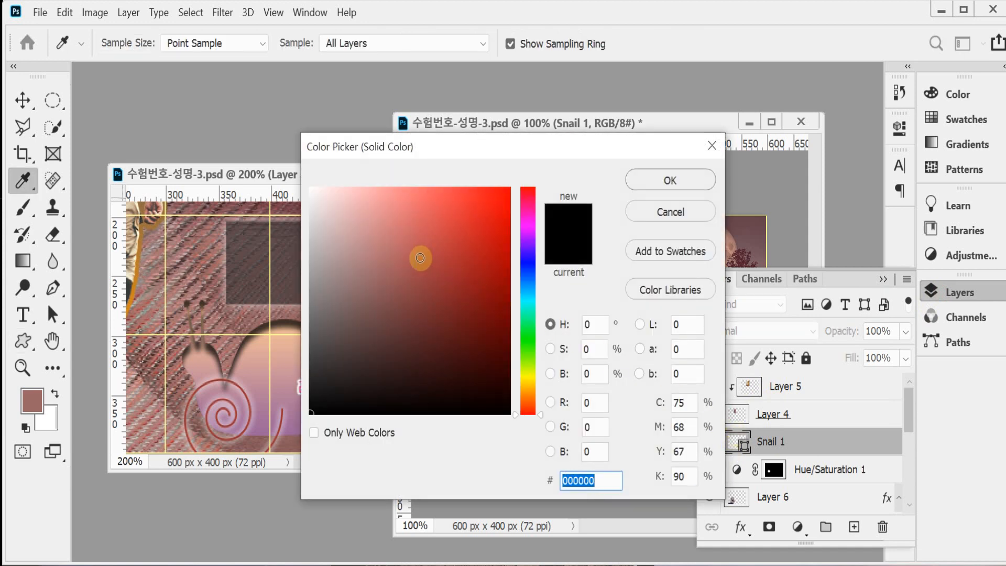
pyautogui.moveTo(397, 148); pyautogui.dragTo(464, 118)
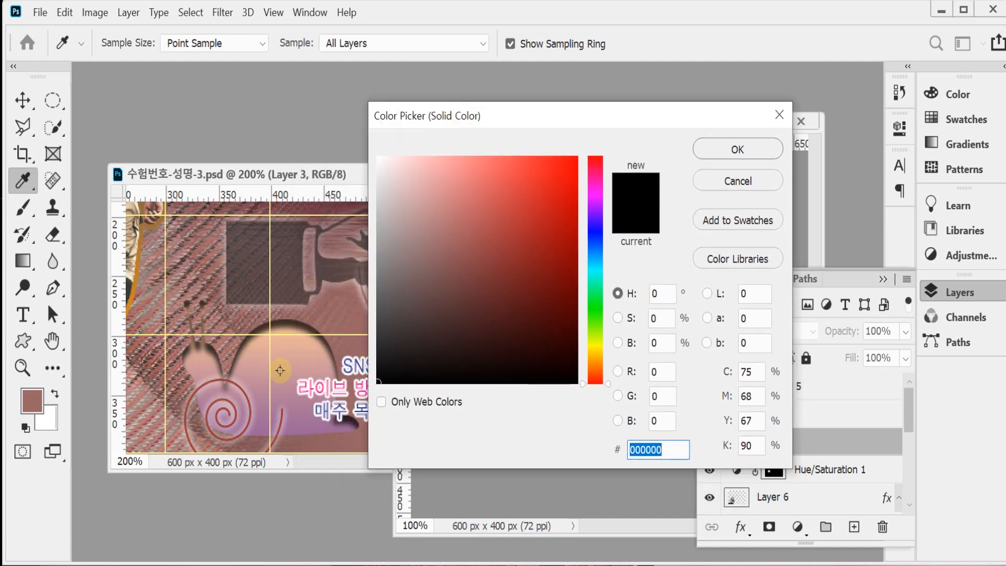
pyautogui.click(403, 166)
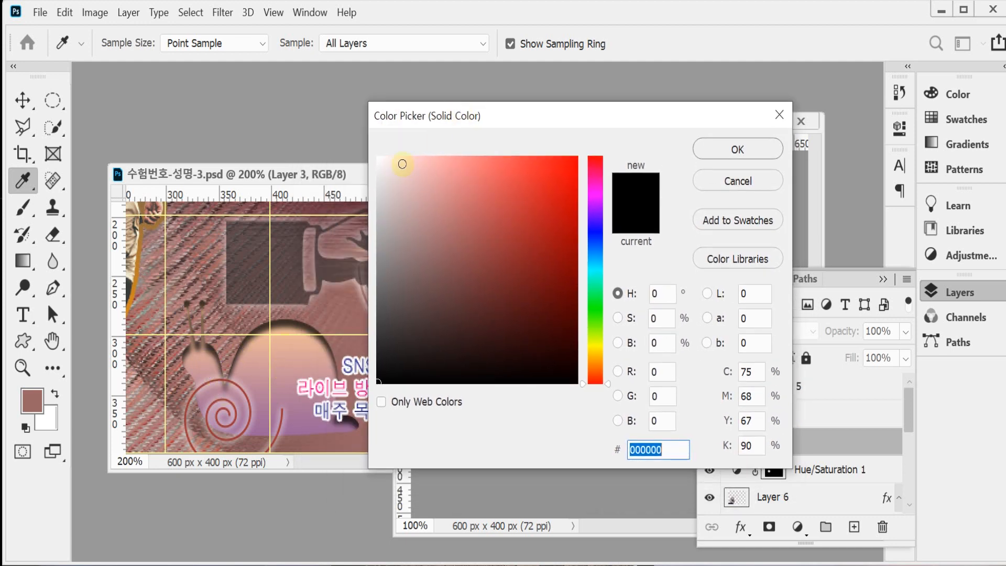
pyautogui.click(739, 150)
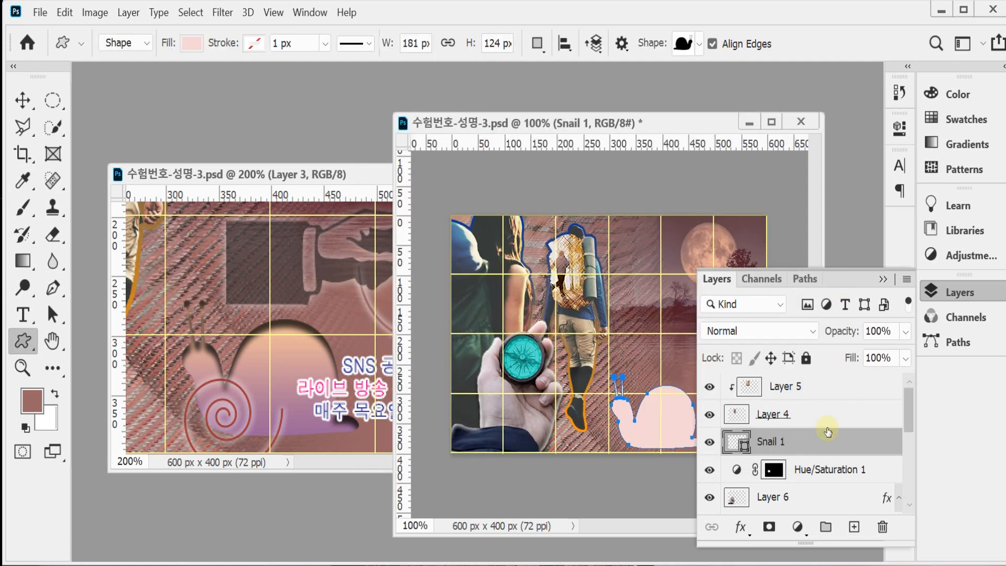
# Add an Inner Shadow to the snail with a Distance of 7 px and a Size of 5 px
pyautogui.click(742, 528)
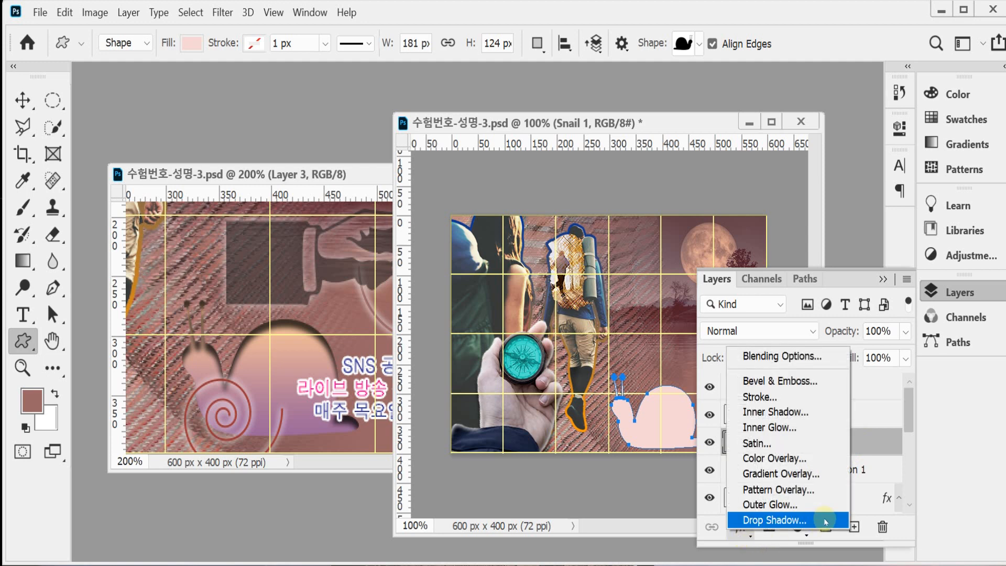
pyautogui.click(831, 416)
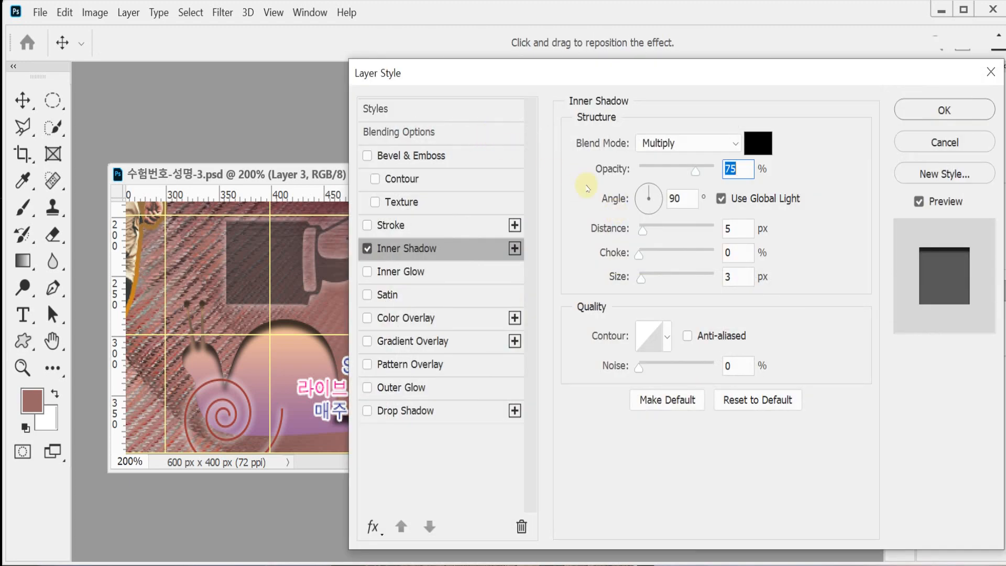
pyautogui.click(735, 231)
pyautogui.write('7')
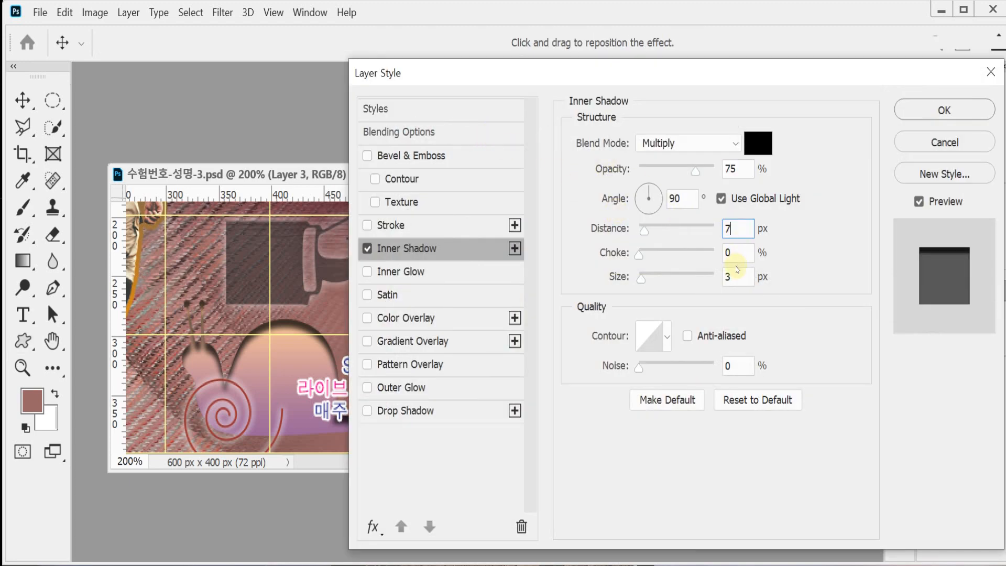
pyautogui.click(738, 274)
pyautogui.press('Return')
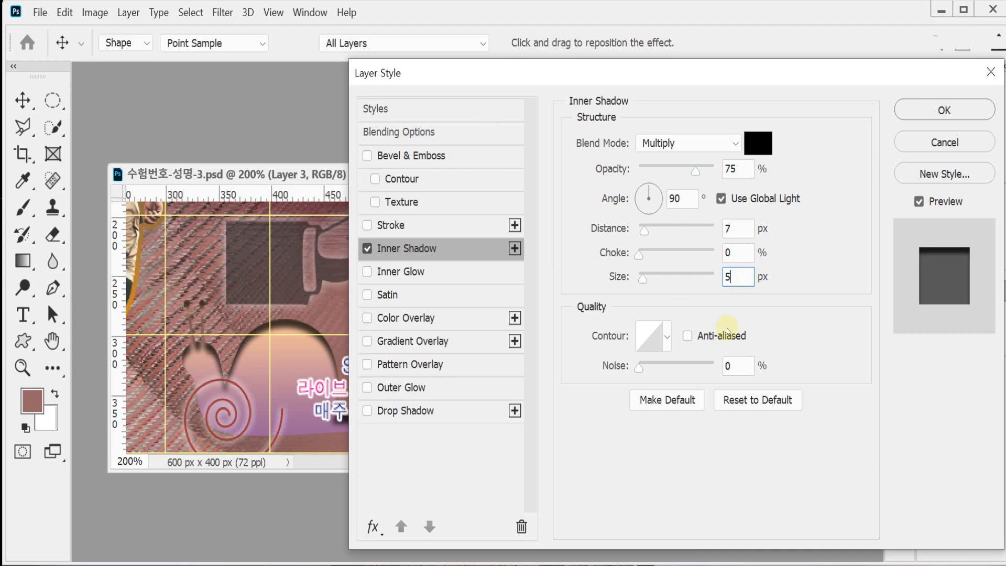
# Reopen the snail's layer style, leave Drop Shadow off and turn on Gradient Overlay
pyautogui.click(740, 528)
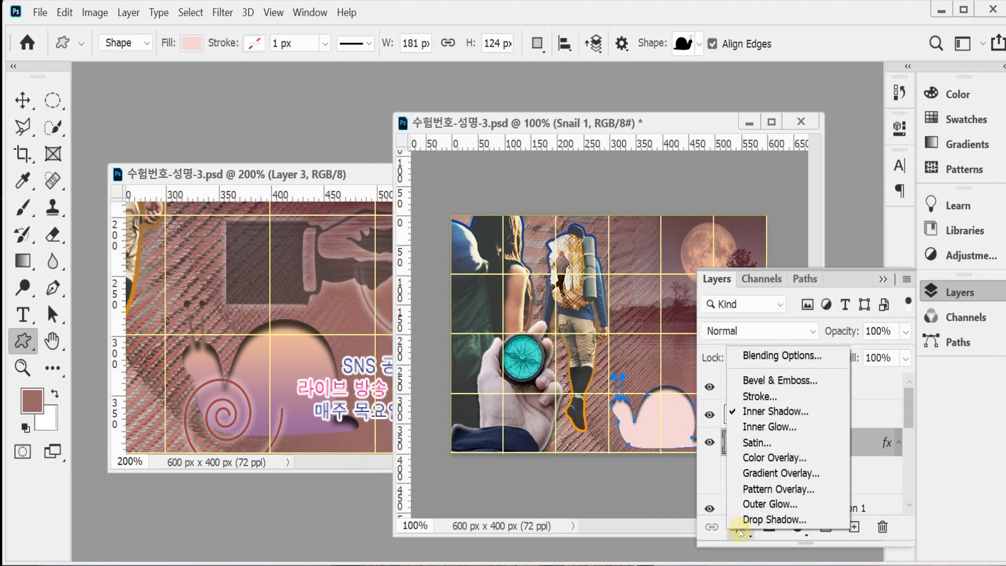
pyautogui.click(741, 526)
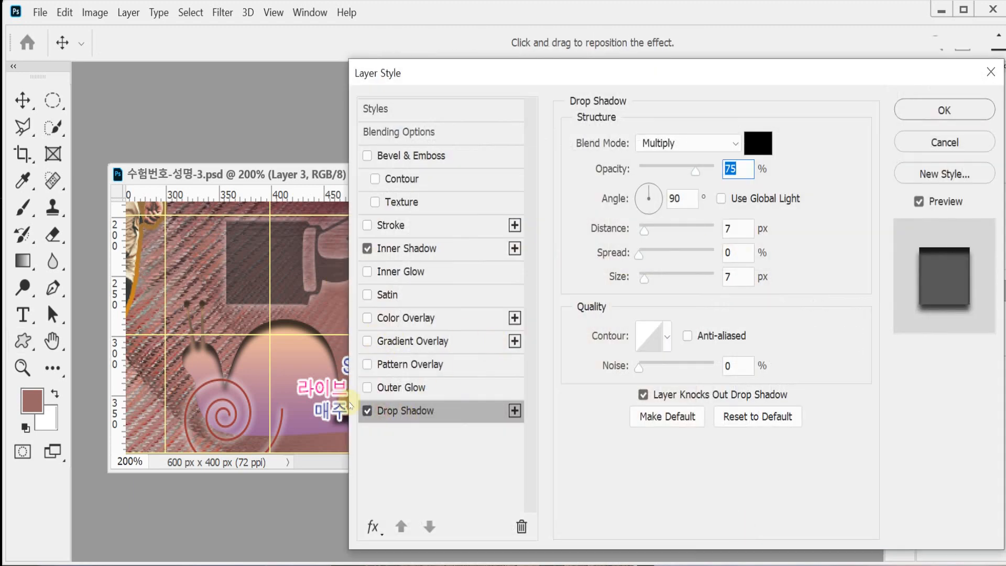
pyautogui.click(368, 412)
pyautogui.click(411, 341)
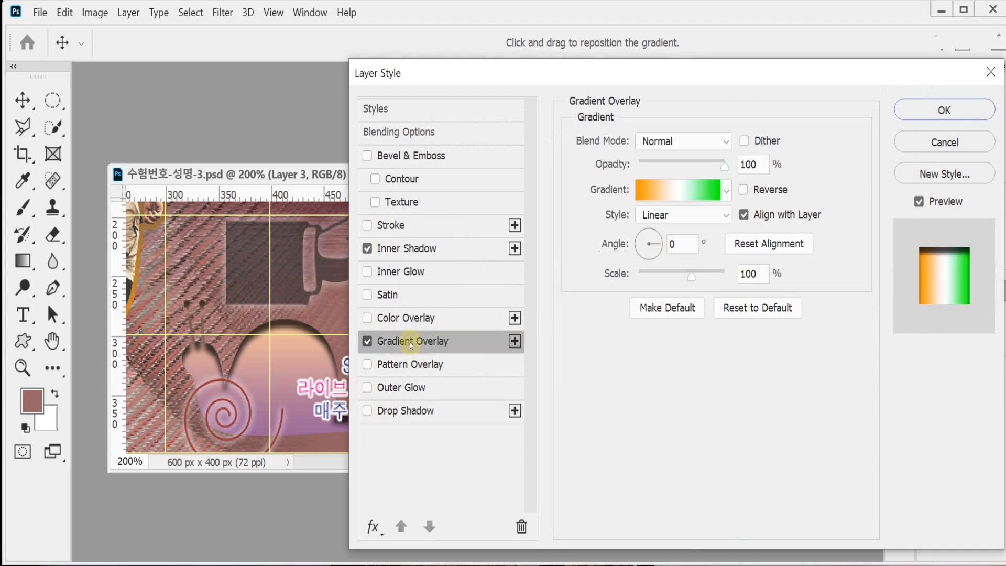
# Set the overlay gradient's starting colour to #969 and remove its white middle stop
pyautogui.click(667, 198)
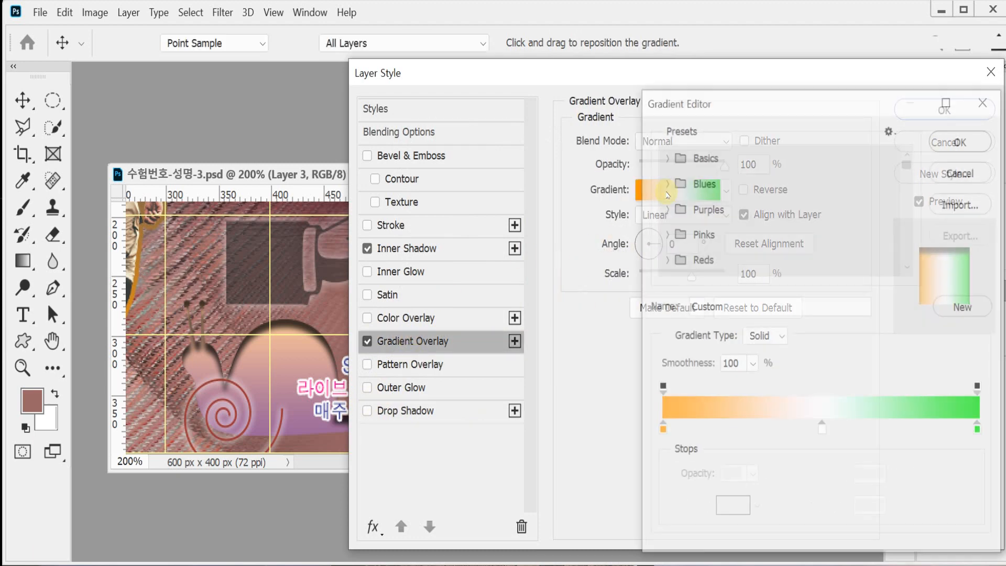
pyautogui.doubleClick(660, 431)
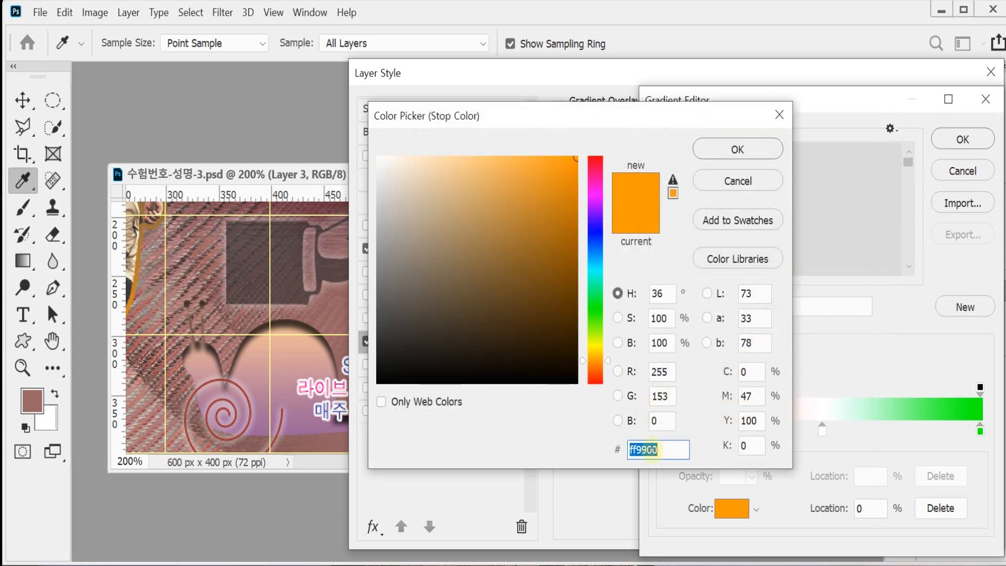
pyautogui.write('969')
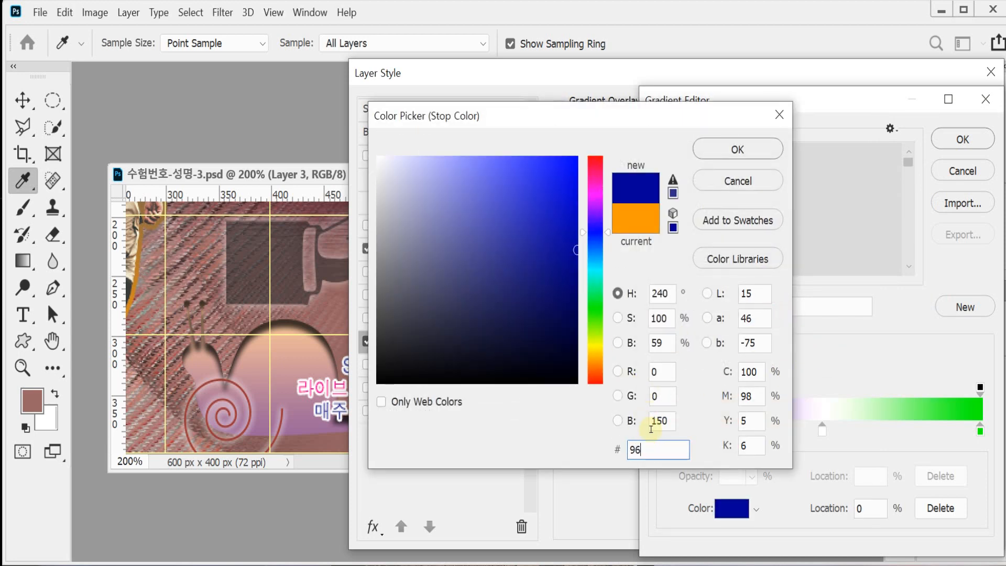
pyautogui.click(756, 147)
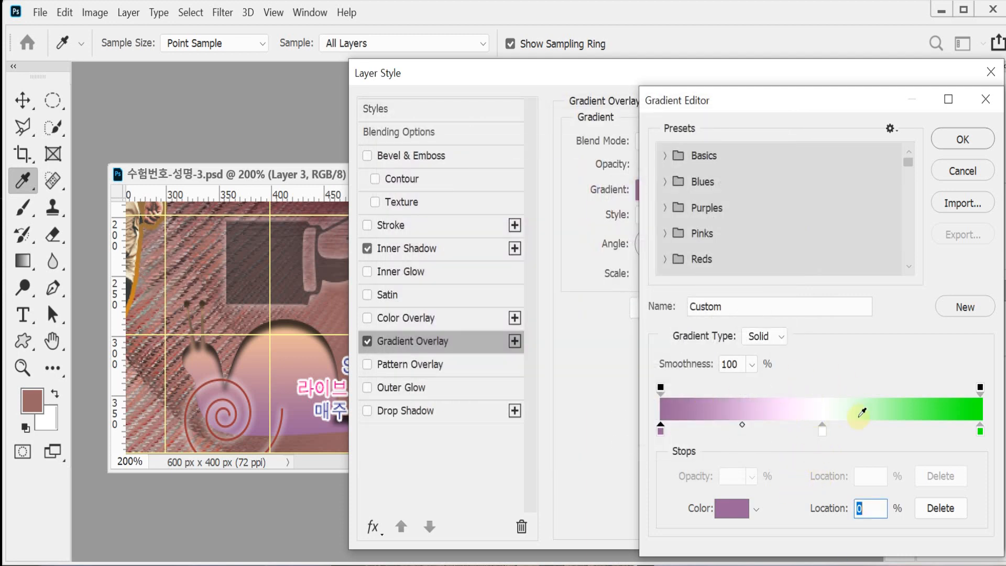
pyautogui.moveTo(822, 431); pyautogui.dragTo(824, 475)
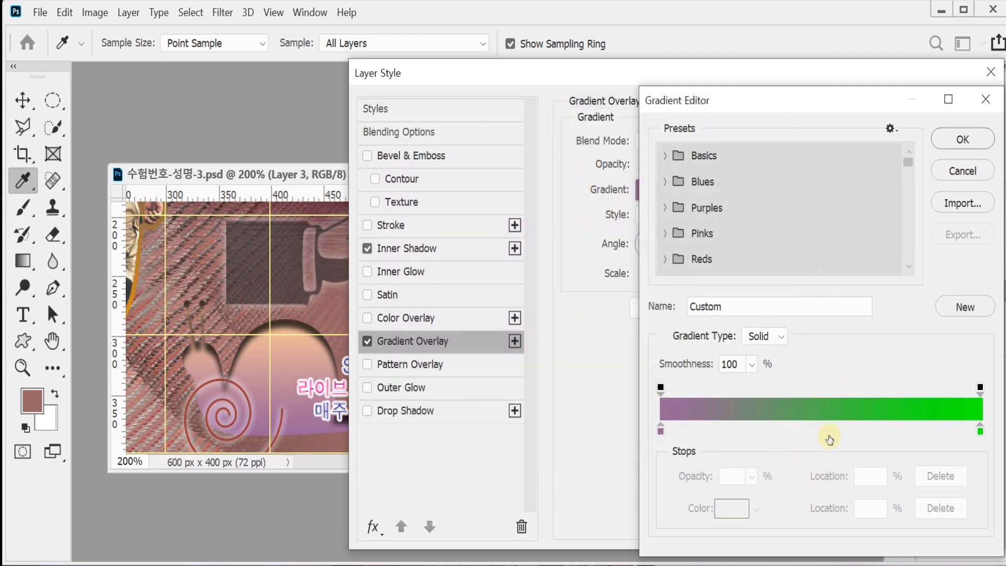
# Set the overlay gradient's end colour to #FC9 and accept the edited gradient
pyautogui.click(980, 431)
pyautogui.doubleClick(981, 431)
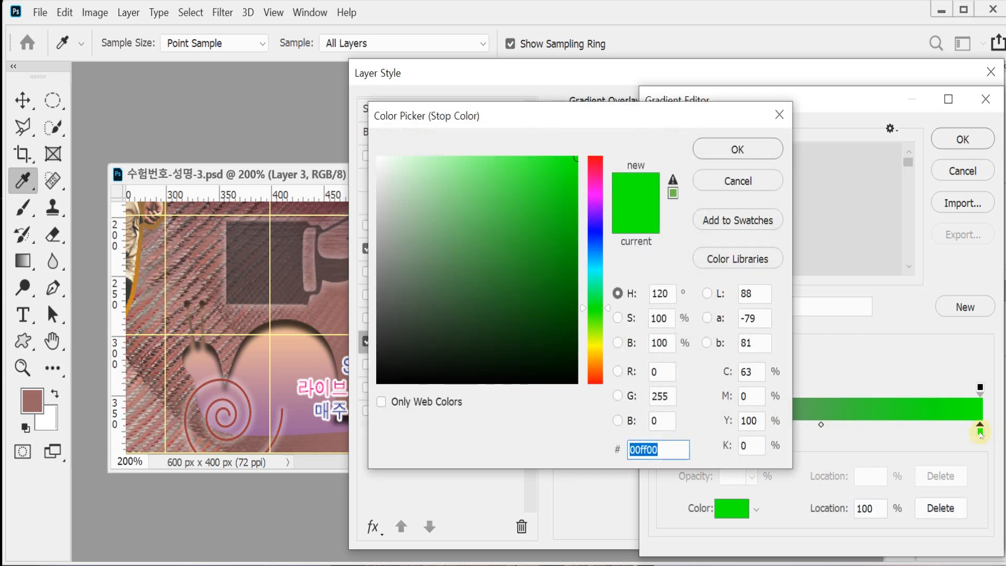
pyautogui.write('FC')
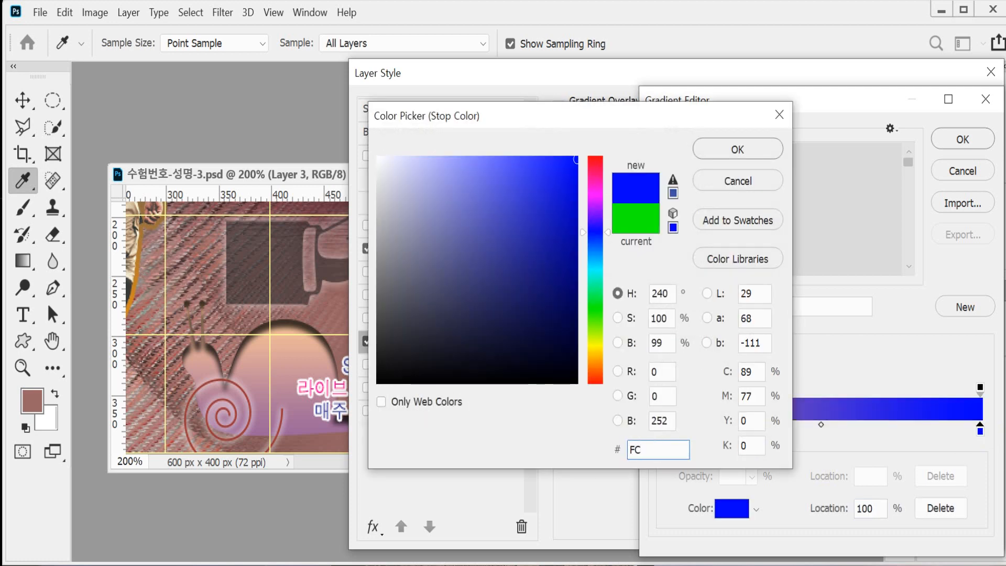
pyautogui.write('9')
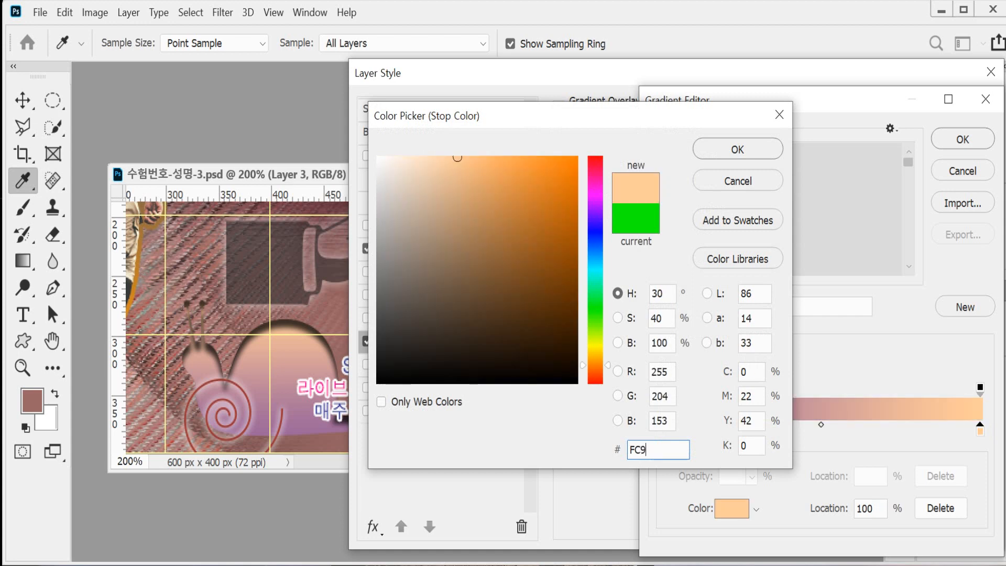
pyautogui.click(738, 148)
pyautogui.click(951, 140)
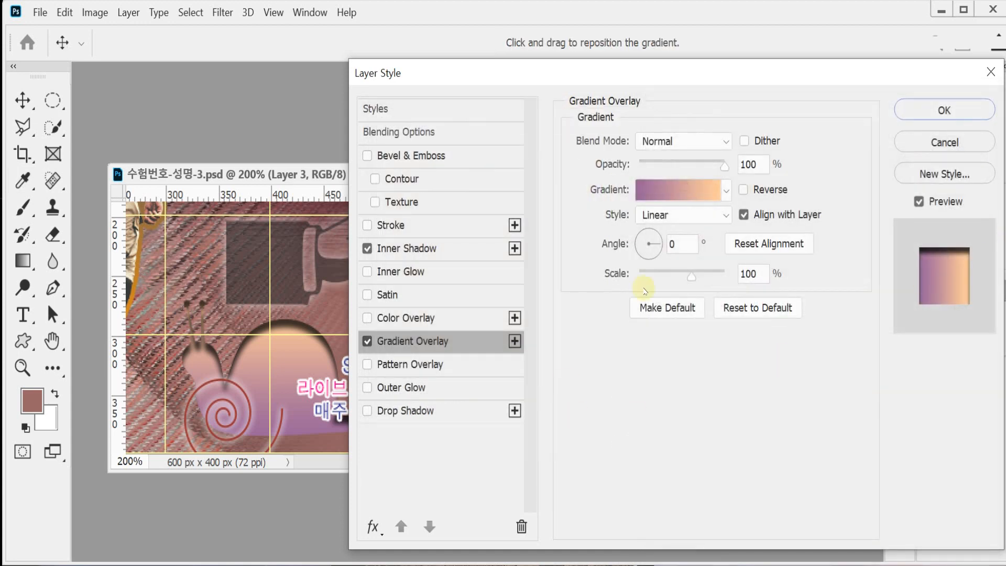
# Set the snail's Gradient Overlay angle to 90° and apply the layer style
pyautogui.click(690, 242)
pyautogui.write('90')
pyautogui.press('Return')
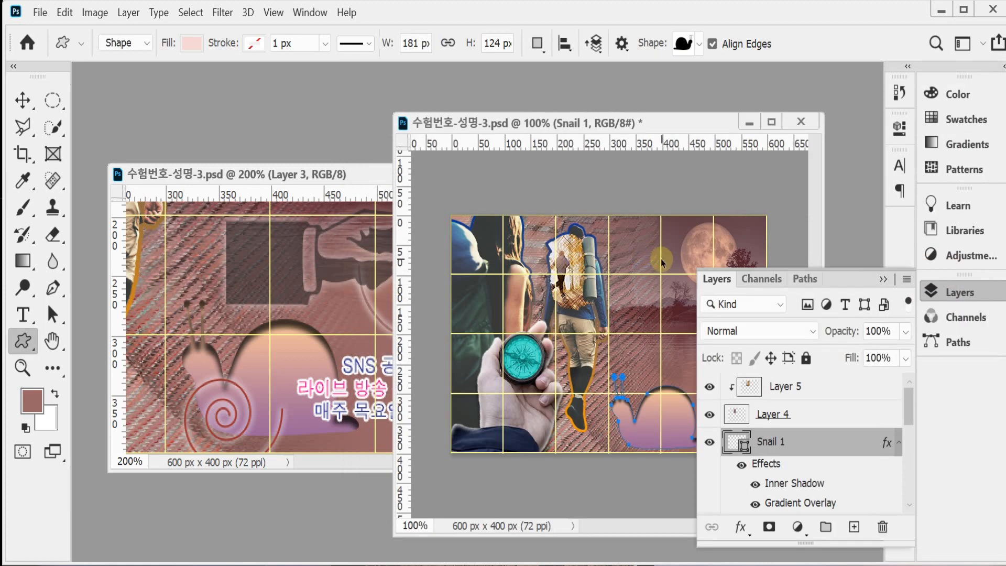
# Move the snail slightly up and to the left and save the document
pyautogui.hotkey('ctrl', 's')
pyautogui.moveTo(676, 428); pyautogui.dragTo(677, 424)
pyautogui.hotkey('ctrl', 's')
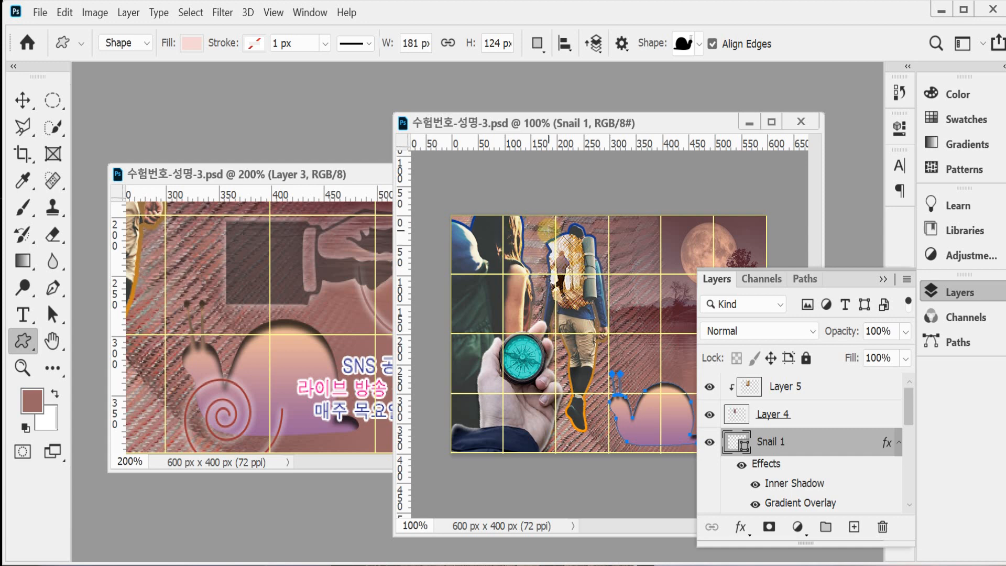
# Choose the Spiral custom shape from the Ornaments group of All Legacy Default Shapes
pyautogui.click(698, 49)
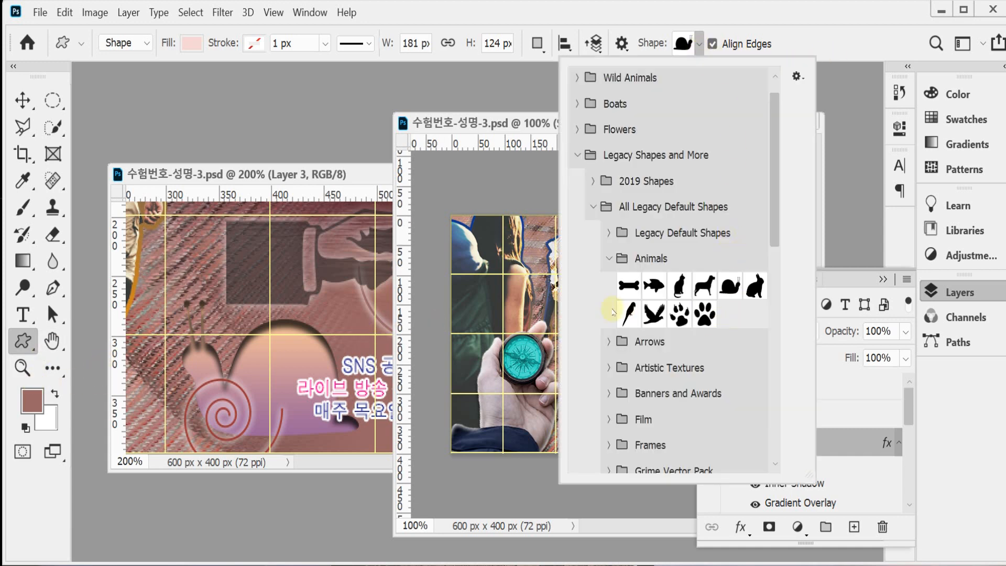
pyautogui.click(609, 260)
pyautogui.scroll(-6, 696, 375)
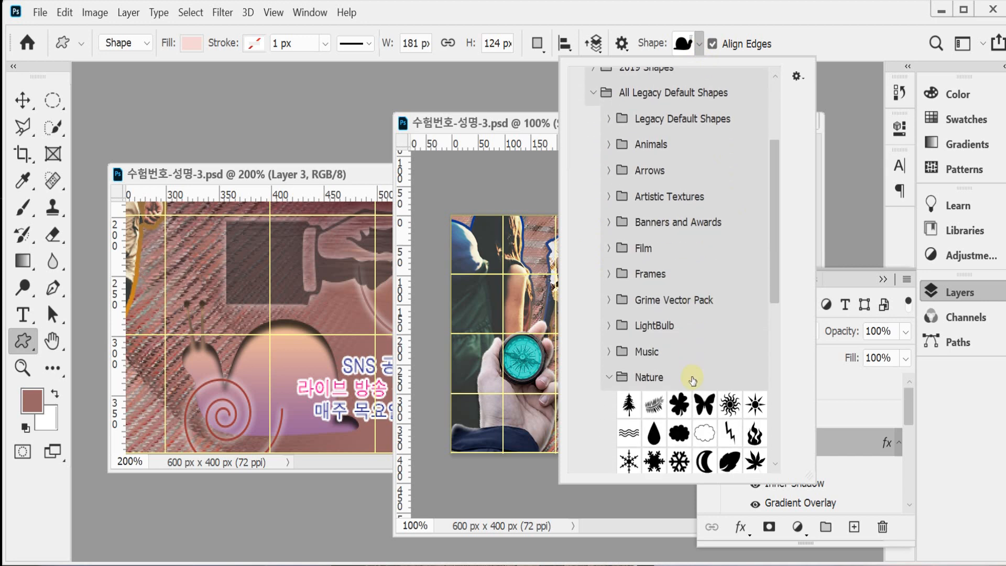
pyautogui.click(608, 320)
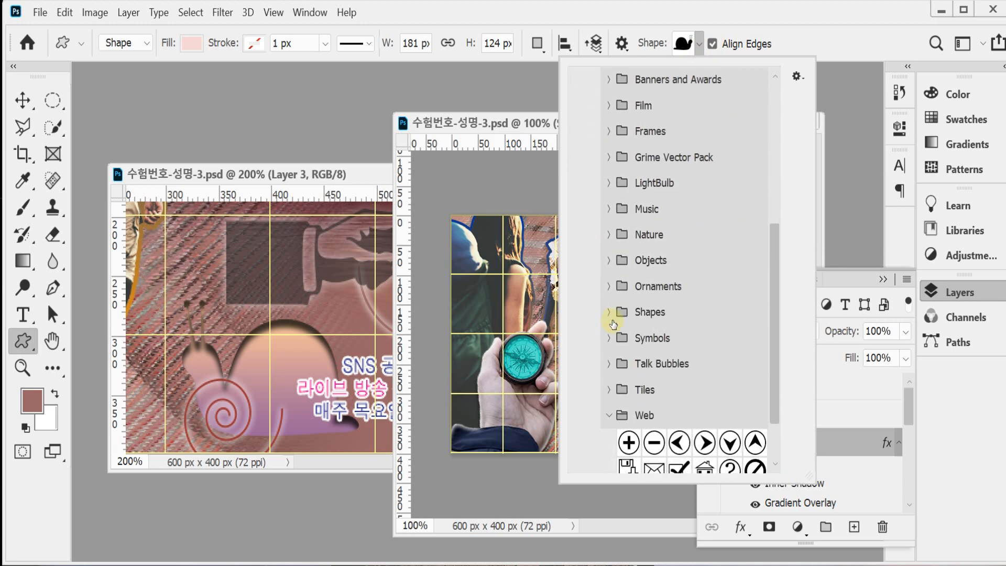
pyautogui.click(630, 287)
pyautogui.scroll(-2, 705, 341)
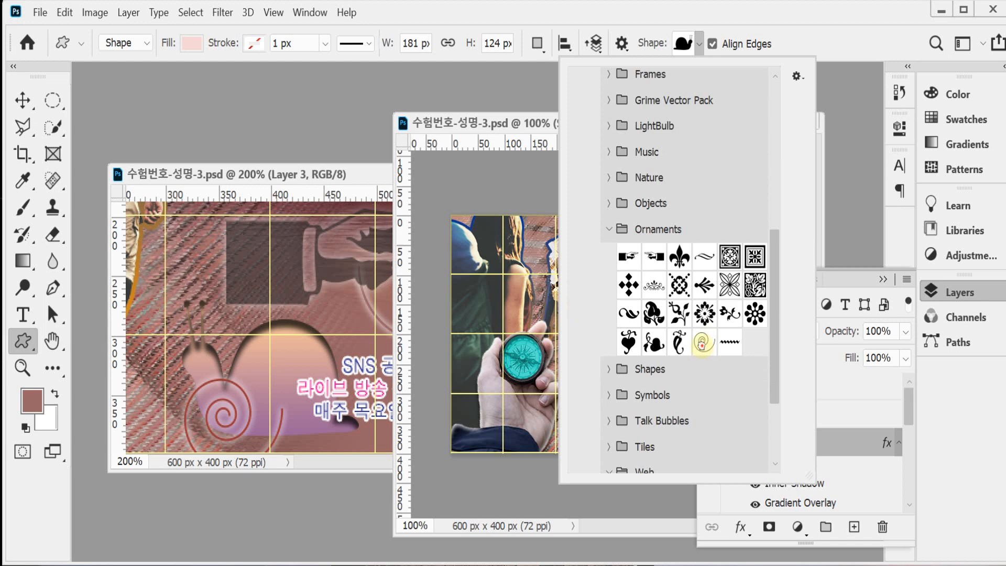
pyautogui.click(702, 341)
pyautogui.click(616, 9)
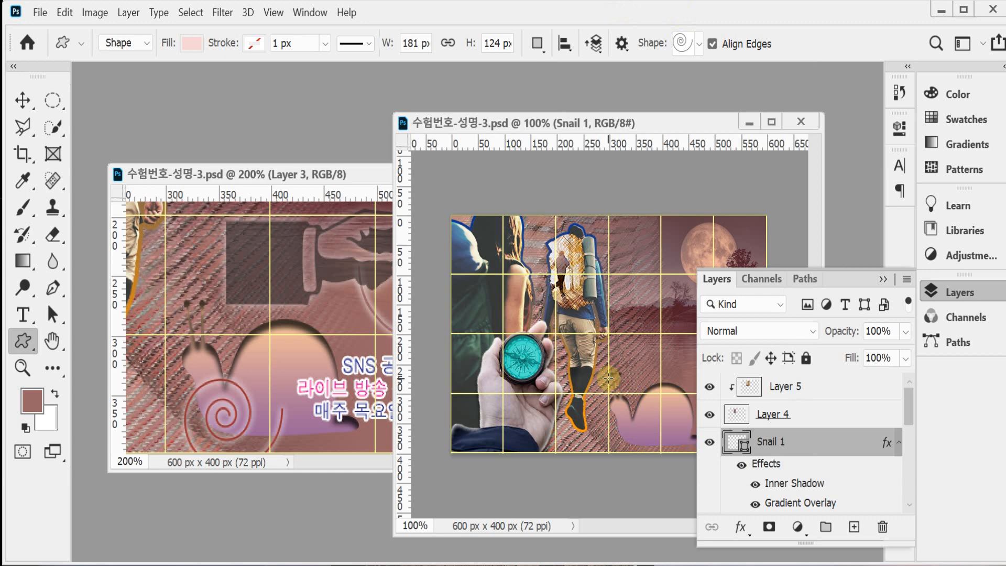
# Draw a spiral about 118 × 97 px over the snail's lower front and scale it to about 90%
pyautogui.moveTo(597, 399); pyautogui.dragTo(659, 457)
pyautogui.moveTo(637, 421); pyautogui.dragTo(648, 431)
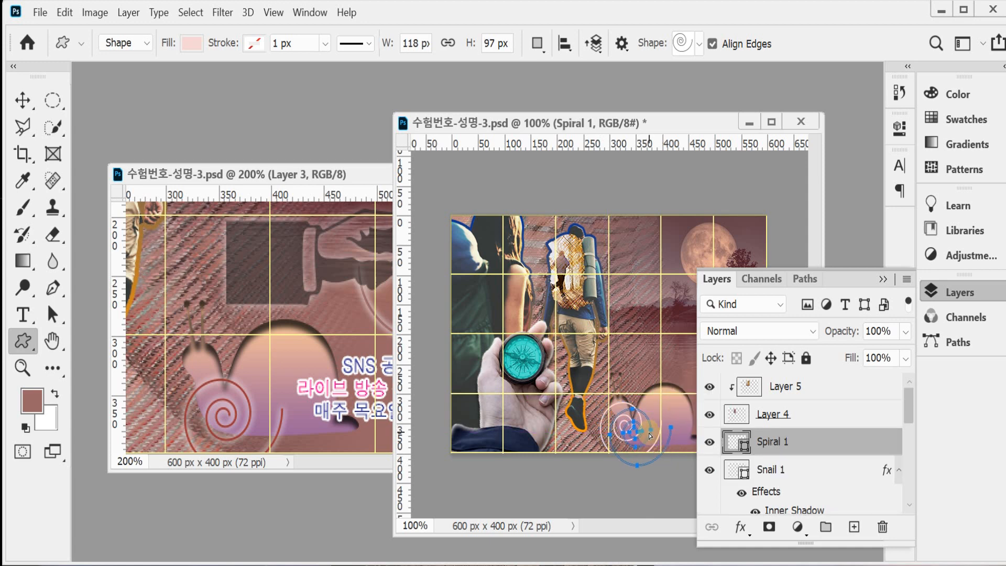
pyautogui.hotkey('ctrl', 't')
pyautogui.moveTo(668, 465); pyautogui.dragTo(652, 449)
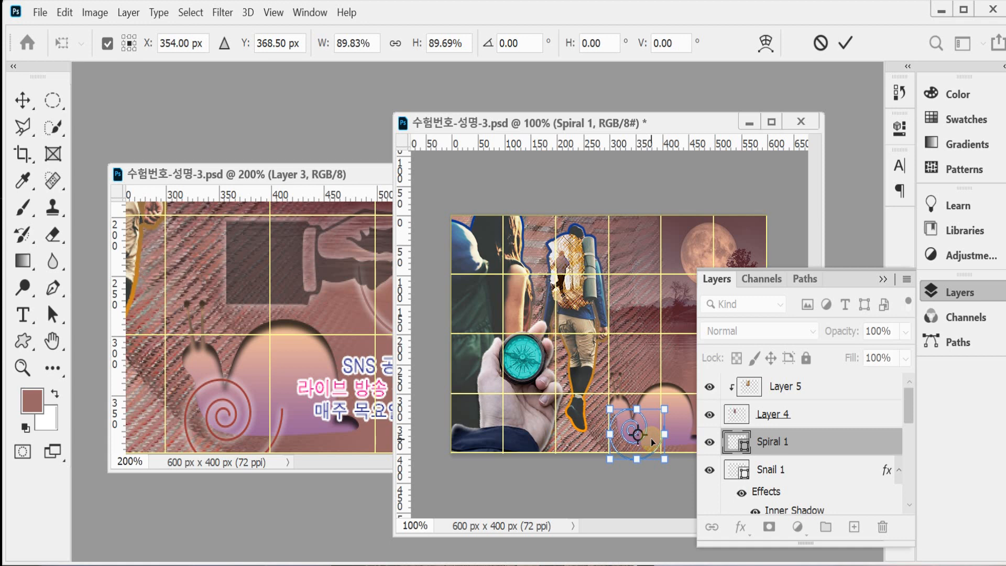
pyautogui.press('Return')
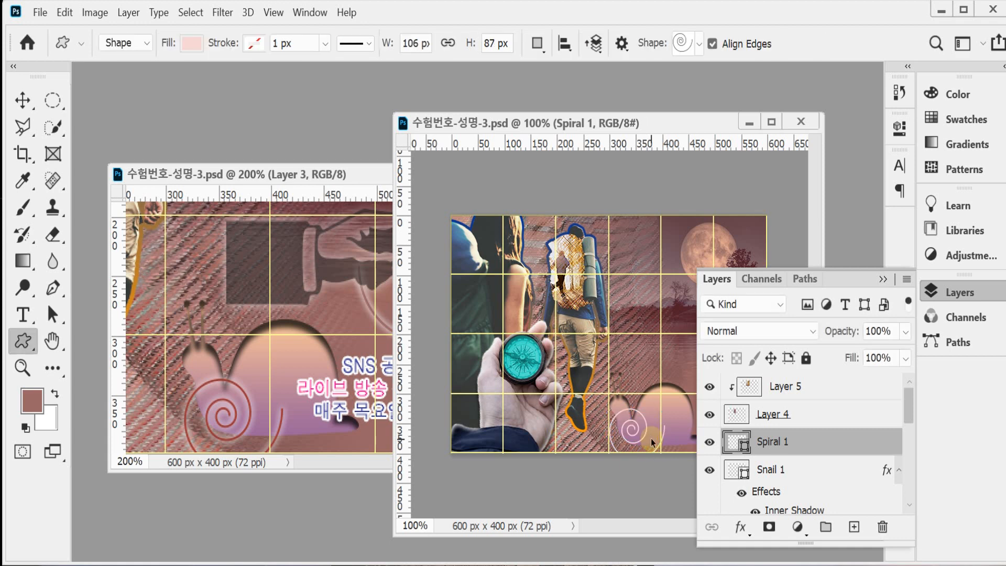
# Nudge the spiral 11 px to the right over the snail
pyautogui.hotkey('ctrl', 'Return')
pyautogui.hotkey('ctrl', 'd')
pyautogui.hotkey('ctrl', 't')
pyautogui.press('Right')
pyautogui.press('Right')
pyautogui.press('Right')
pyautogui.press('Right')
pyautogui.press('Right')
pyautogui.press('Right')
pyautogui.press('Right')
pyautogui.press('Right')
pyautogui.press('Right')
pyautogui.press('Right')
pyautogui.press('Right')
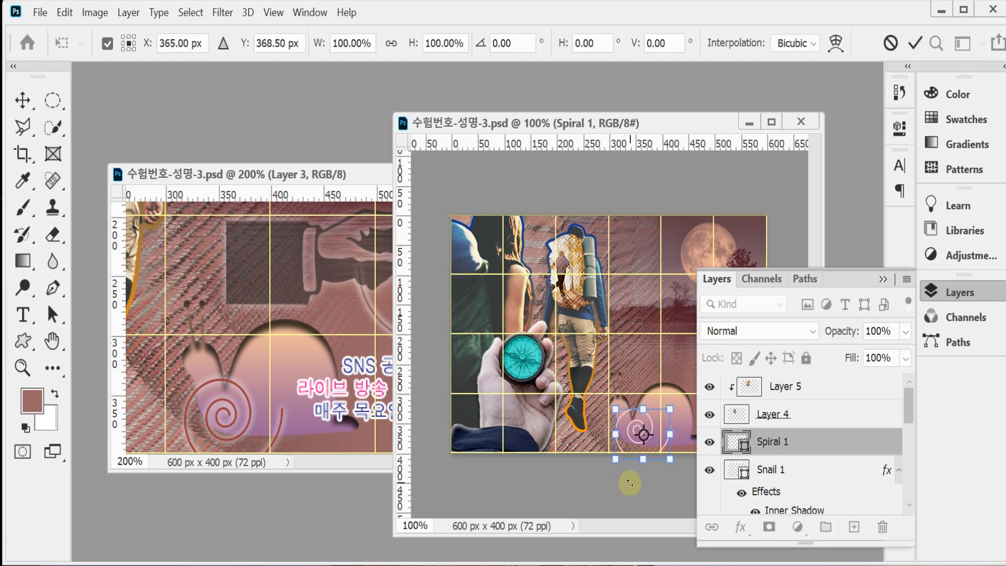
pyautogui.press('u')
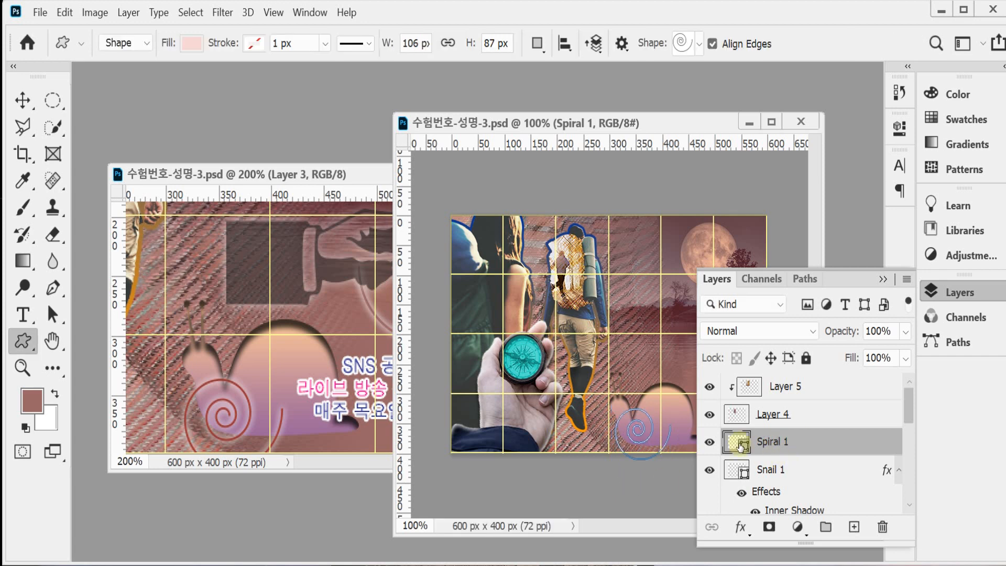
# Set the spiral's fill colour to #933 and add an Outer Glow effect to it
pyautogui.doubleClick(740, 446)
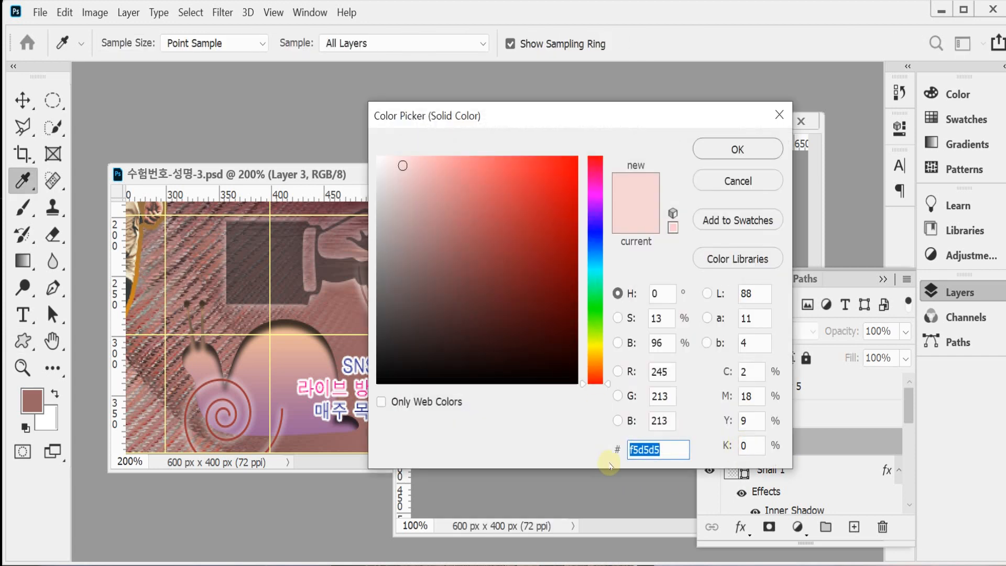
pyautogui.write('903333')
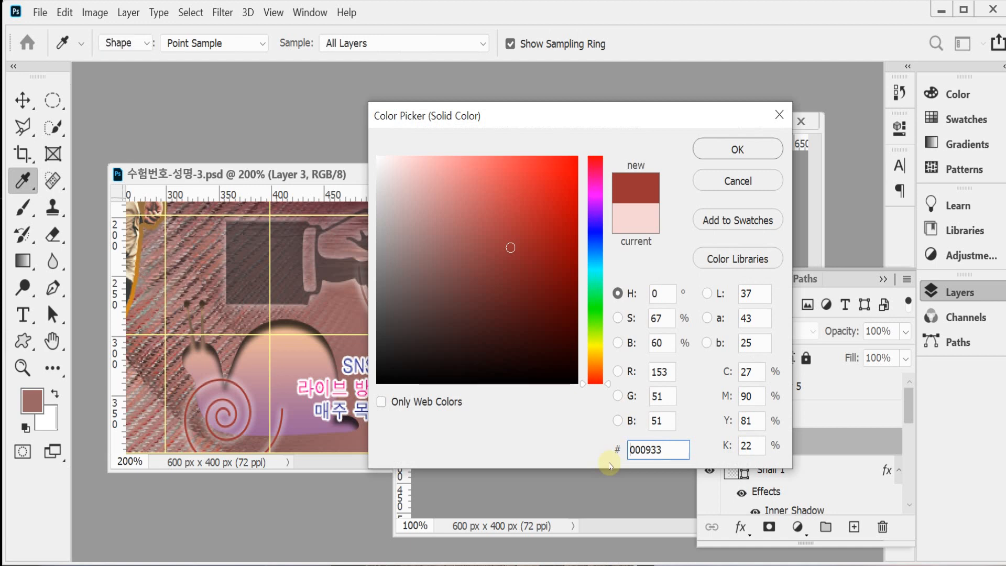
pyautogui.press('Return')
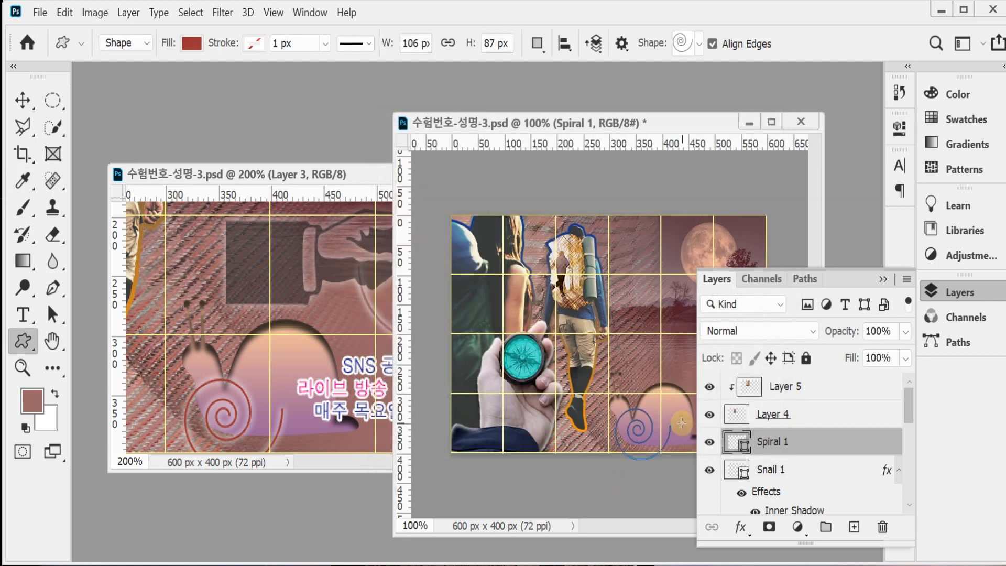
pyautogui.click(740, 527)
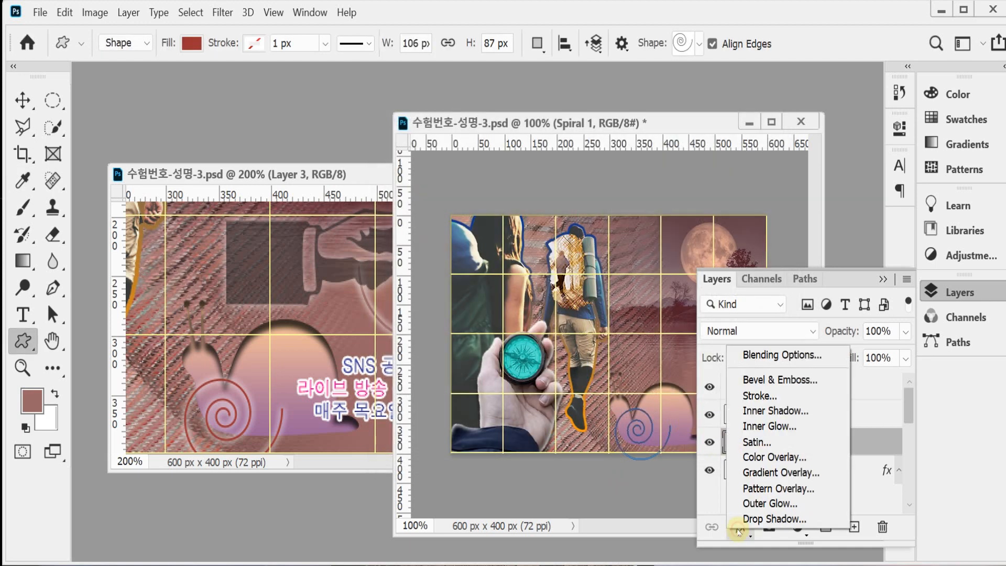
pyautogui.click(751, 504)
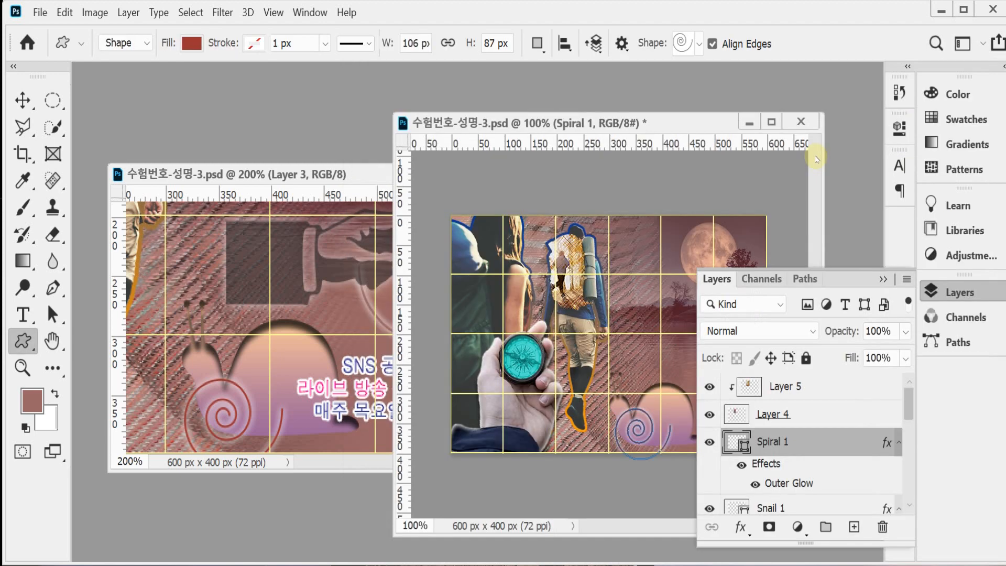
# Zoom the reference document out to 100%, then duplicate the spiral and place the copy at about X 535, Y 253.5 px
pyautogui.click(353, 336)
pyautogui.hotkey('ctrl', '-')
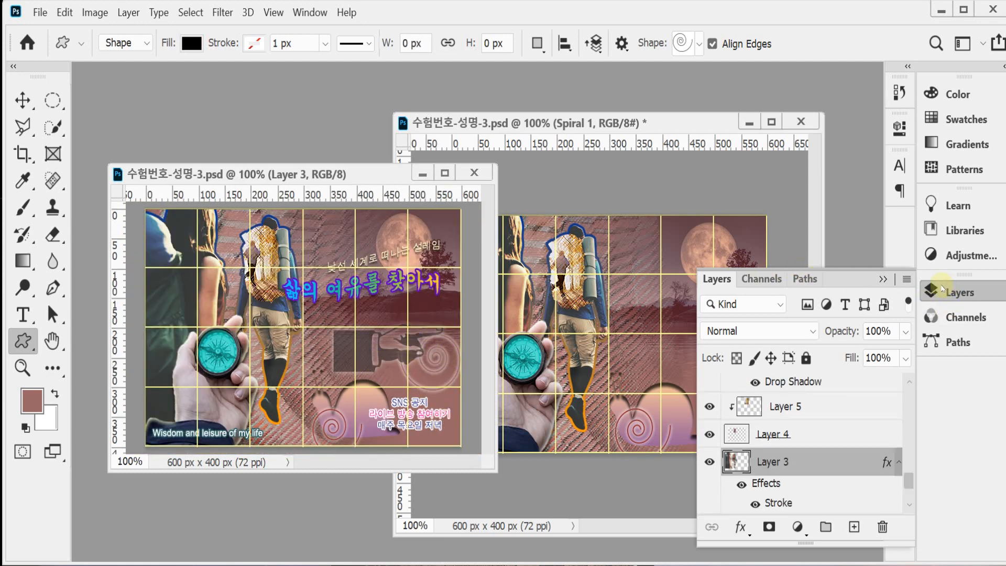
pyautogui.click(671, 148)
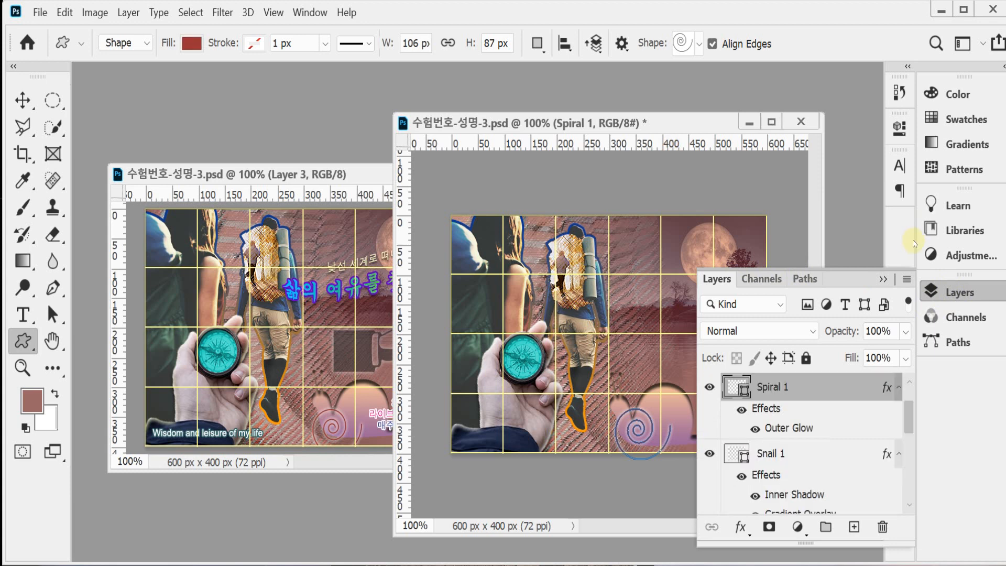
pyautogui.hotkey('ctrl', 'j')
pyautogui.click(950, 291)
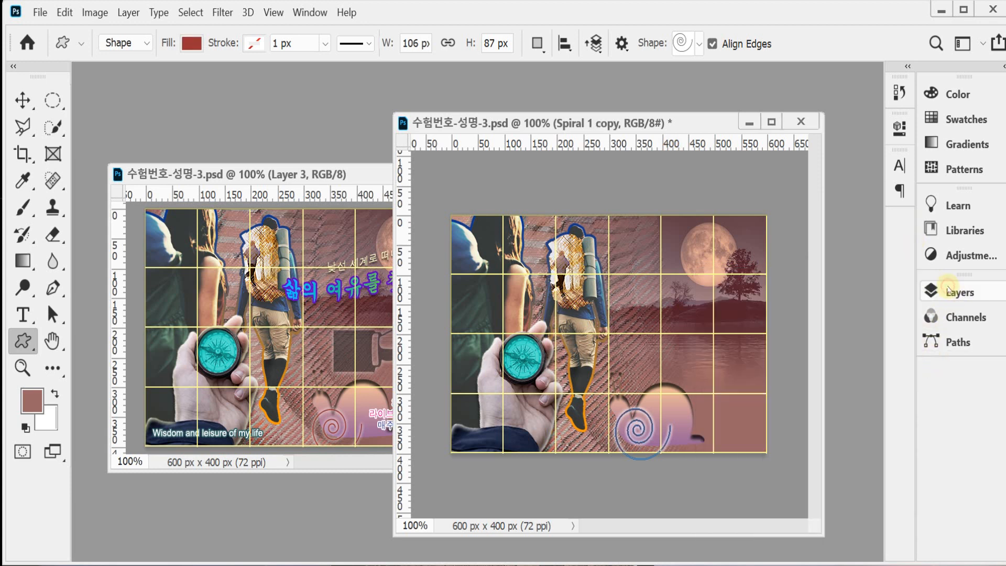
pyautogui.hotkey('ctrl', 't')
pyautogui.moveTo(528, 121); pyautogui.dragTo(603, 107)
pyautogui.moveTo(712, 421); pyautogui.dragTo(798, 362)
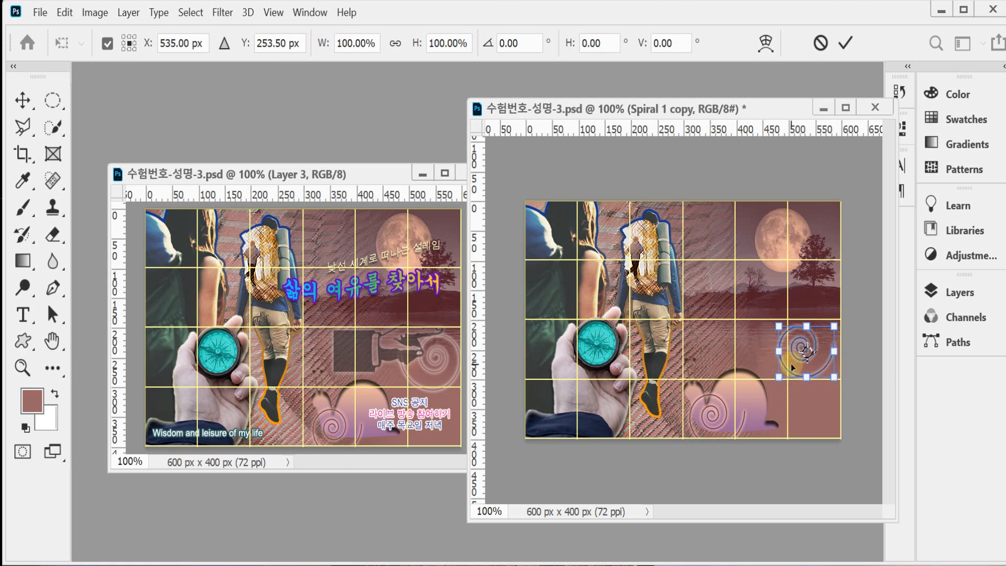
# Flip the spiral copy horizontally and enlarge it to about 116%
pyautogui.rightClick(792, 363)
pyautogui.click(843, 340)
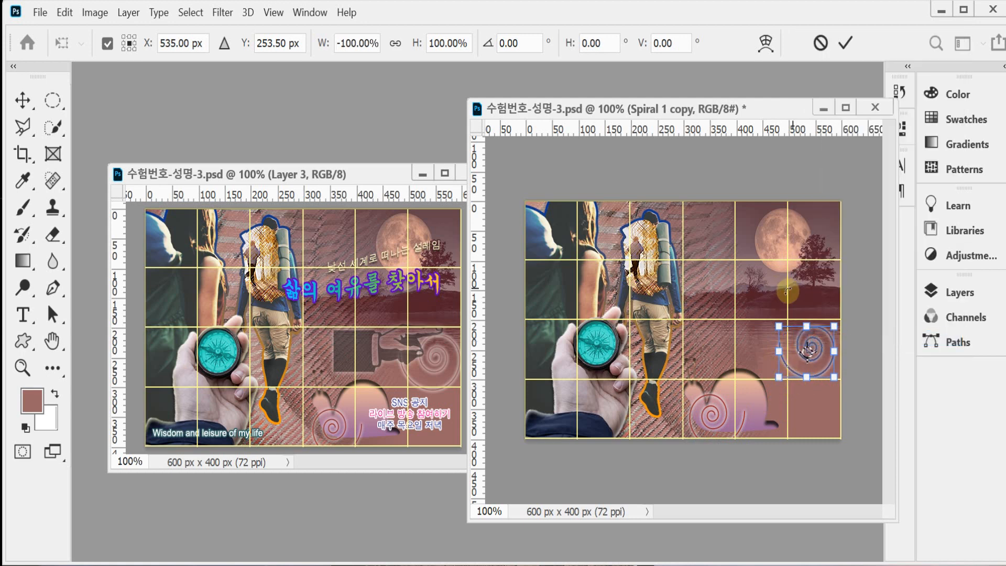
pyautogui.moveTo(779, 325); pyautogui.dragTo(771, 318)
pyautogui.moveTo(828, 367); pyautogui.dragTo(832, 374)
pyautogui.press('Return')
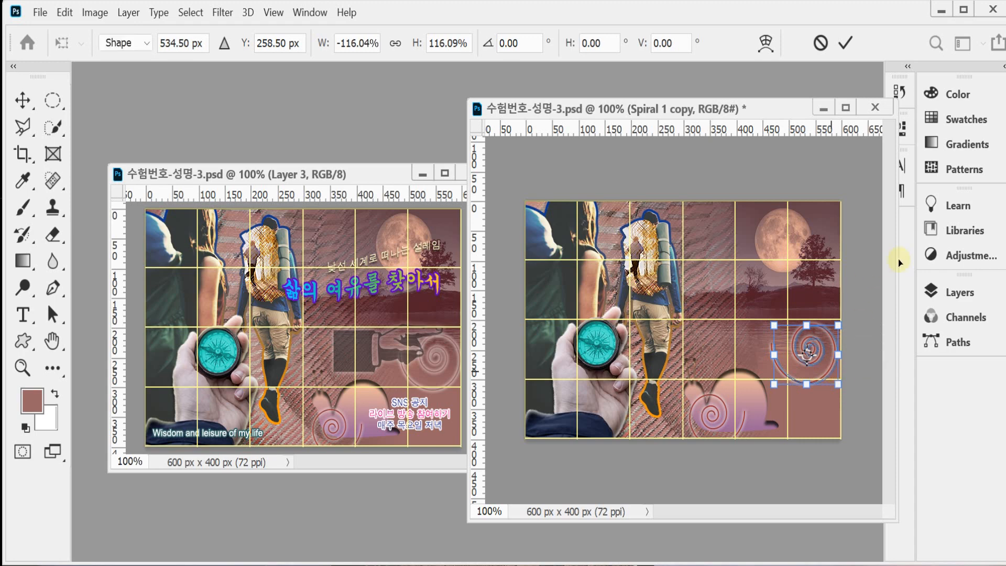
# Set the spiral copy's fill colour to #966
pyautogui.click(931, 292)
pyautogui.doubleClick(739, 443)
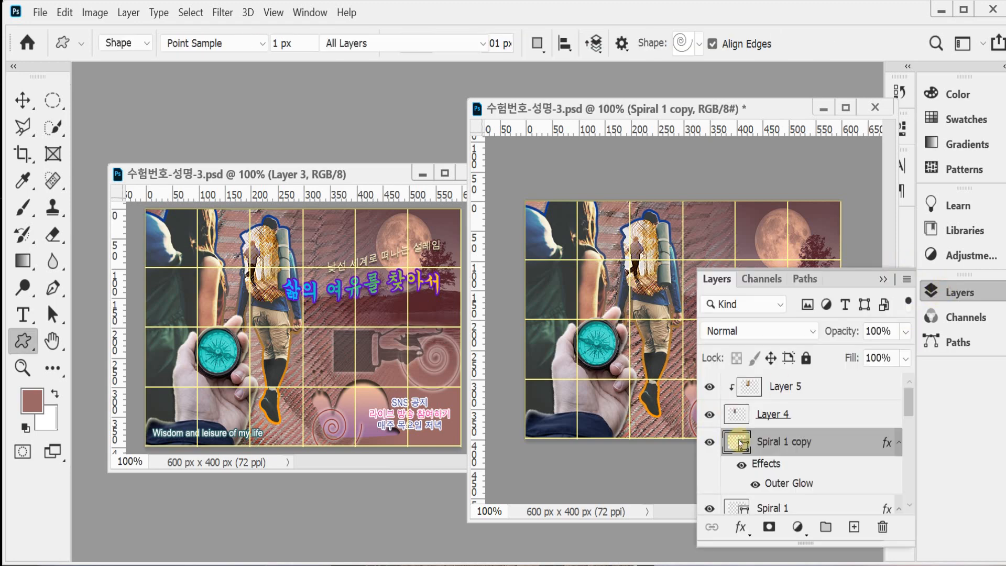
pyautogui.write('966666')
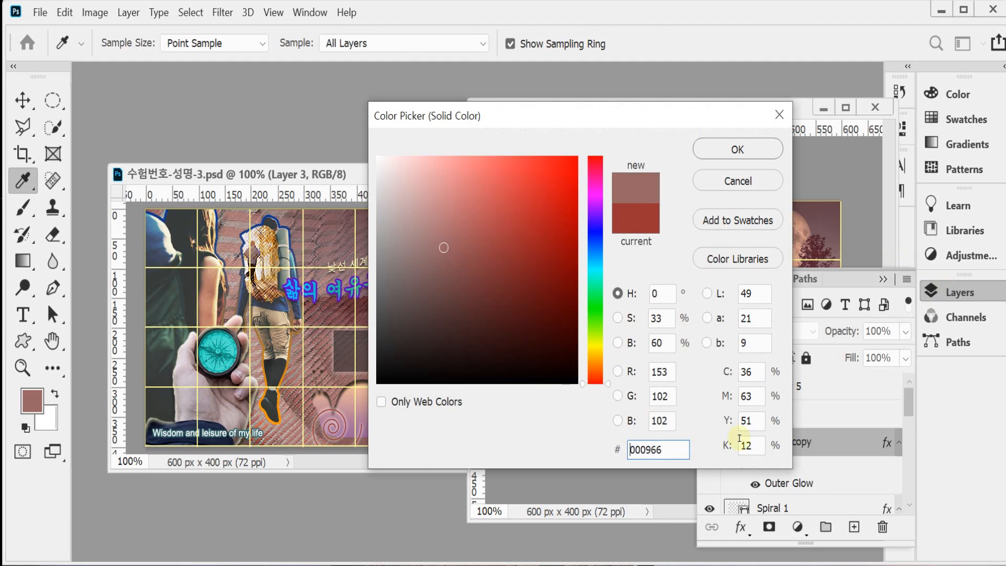
pyautogui.press('Return')
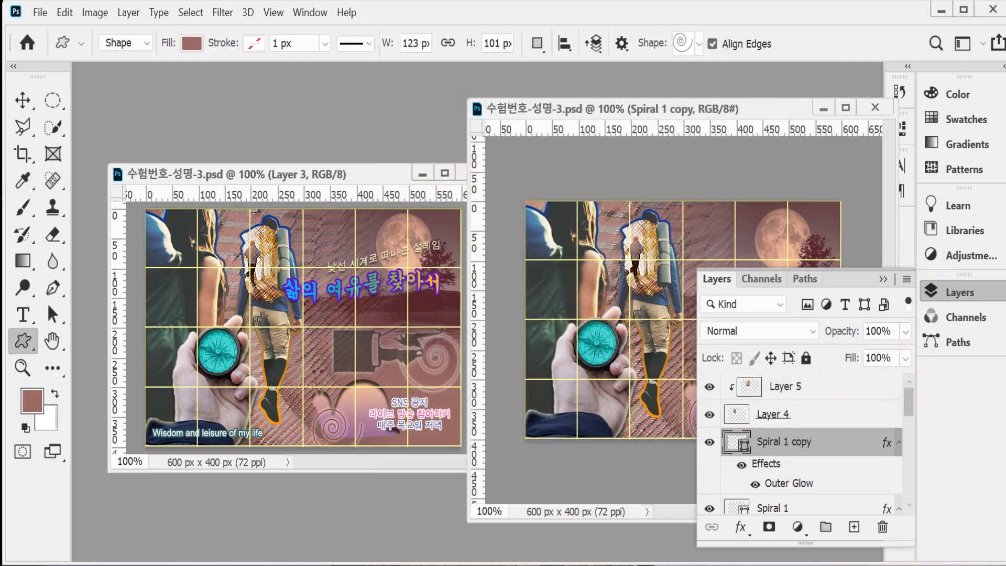
pyautogui.click(951, 292)
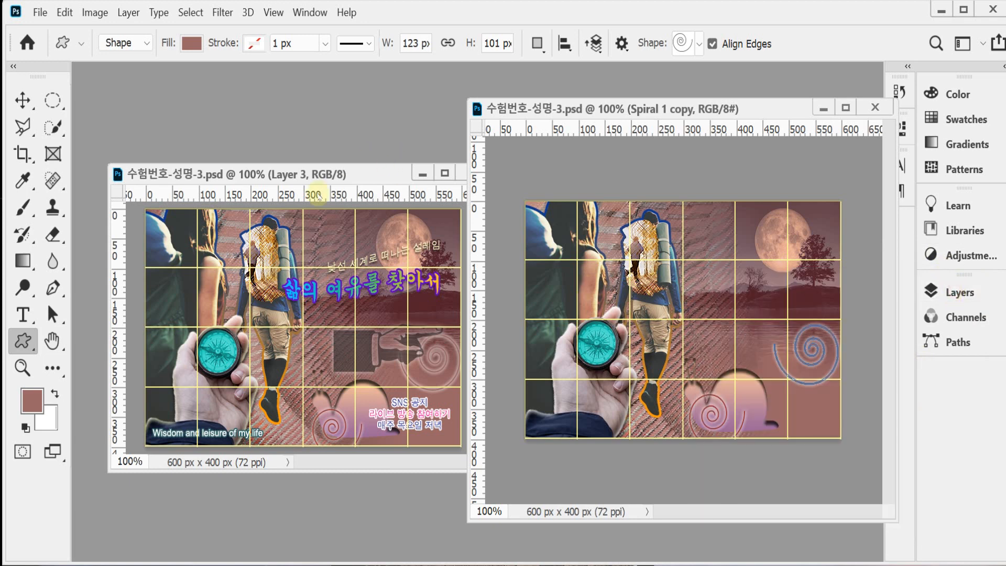
# Arrange the reference and working document windows side by side
pyautogui.moveTo(325, 169); pyautogui.dragTo(268, 122)
pyautogui.click(511, 103)
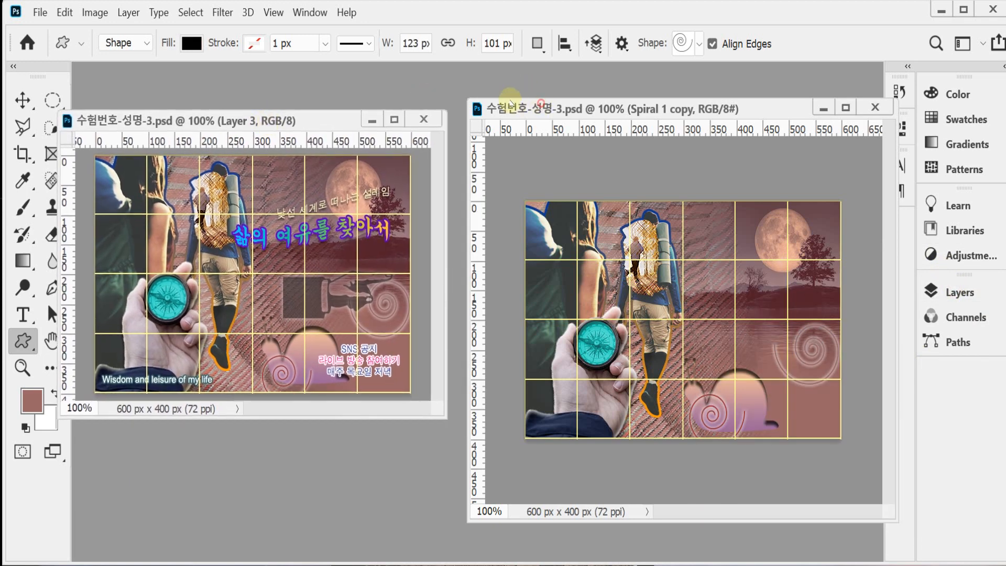
pyautogui.moveTo(511, 103); pyautogui.dragTo(465, 98)
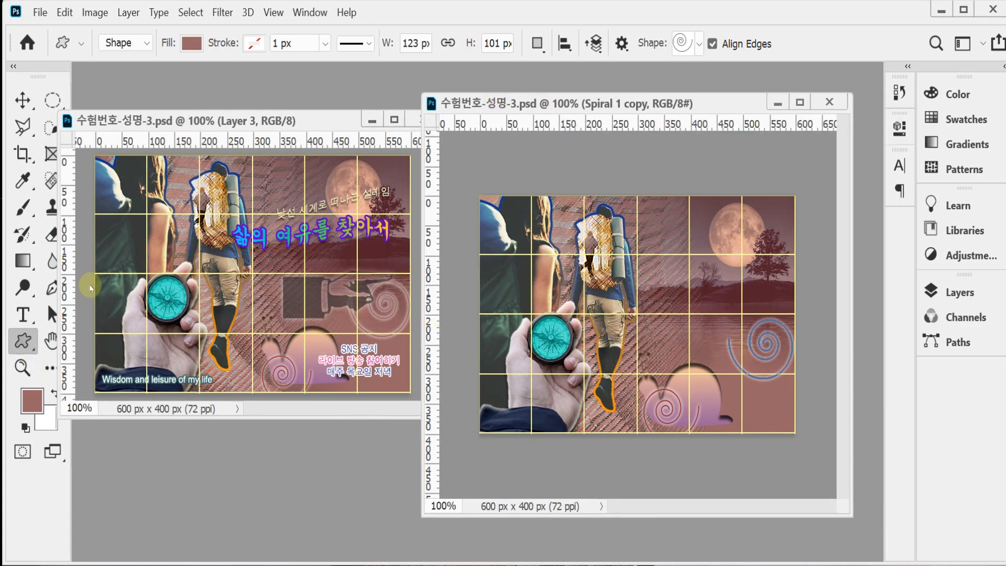
# Draw the Point Right ornament shape about 182 × 71 px beside the spiral copy, ending at the spiral's near edge
pyautogui.click(700, 44)
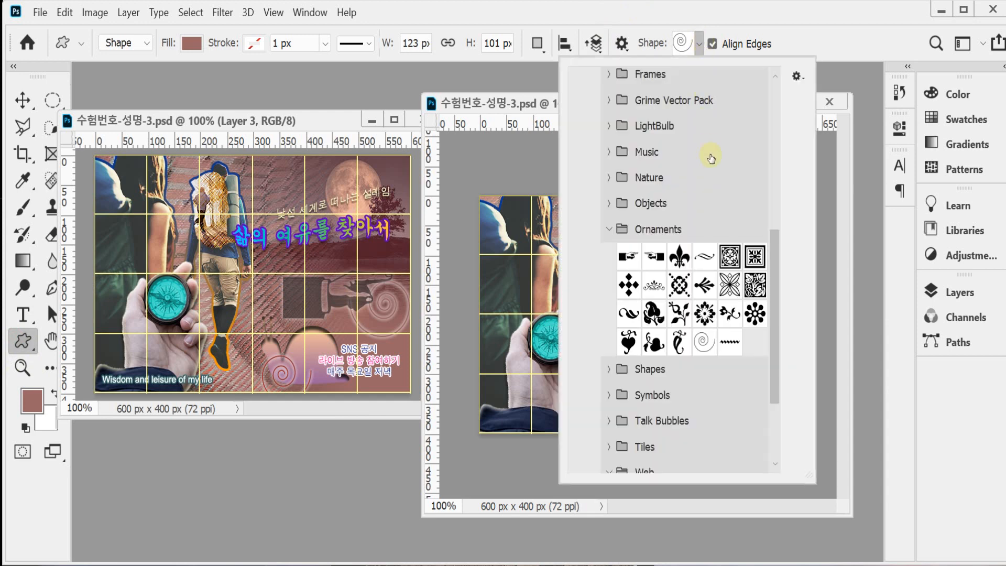
pyautogui.click(625, 259)
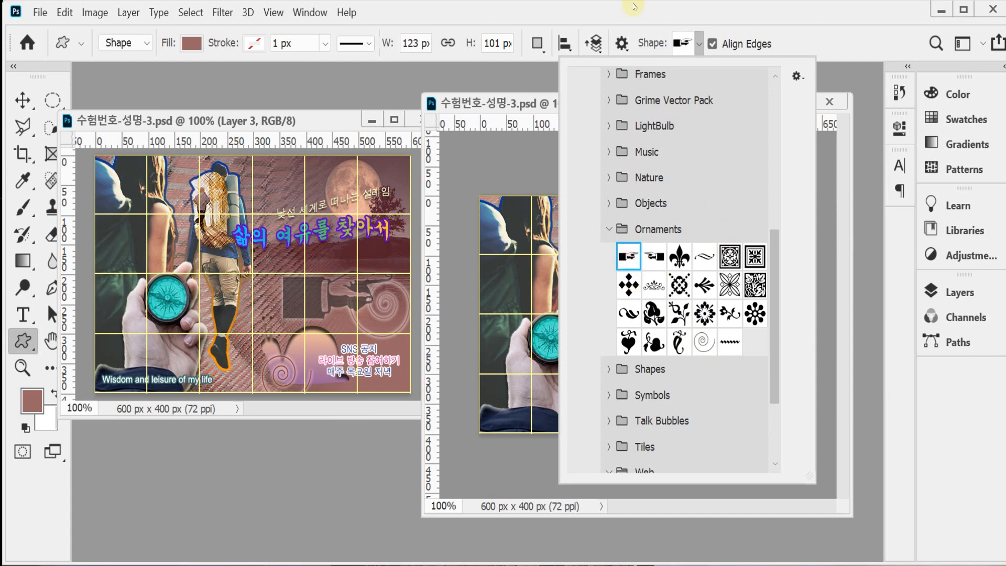
pyautogui.click(587, 30)
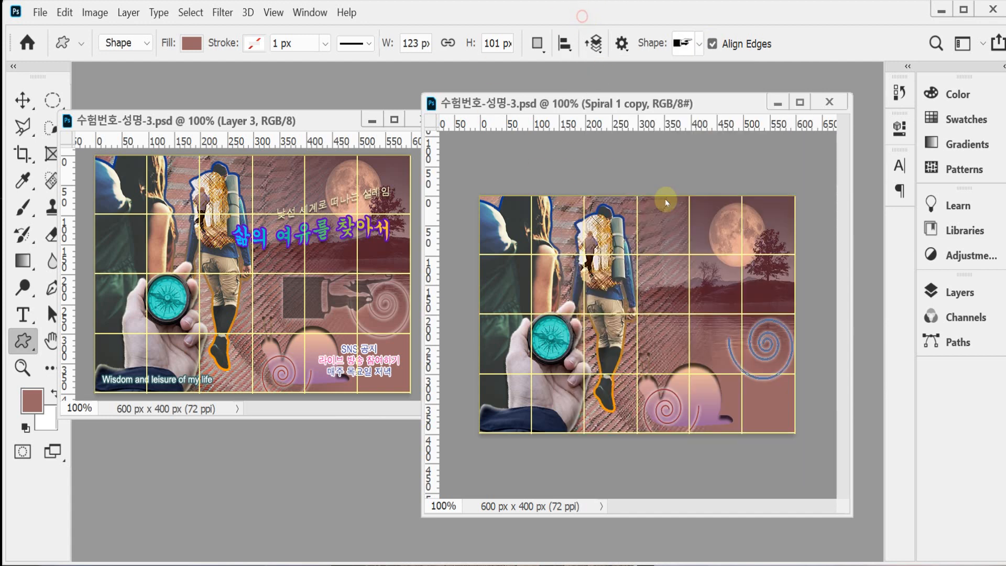
pyautogui.click(642, 289)
pyautogui.click(551, 196)
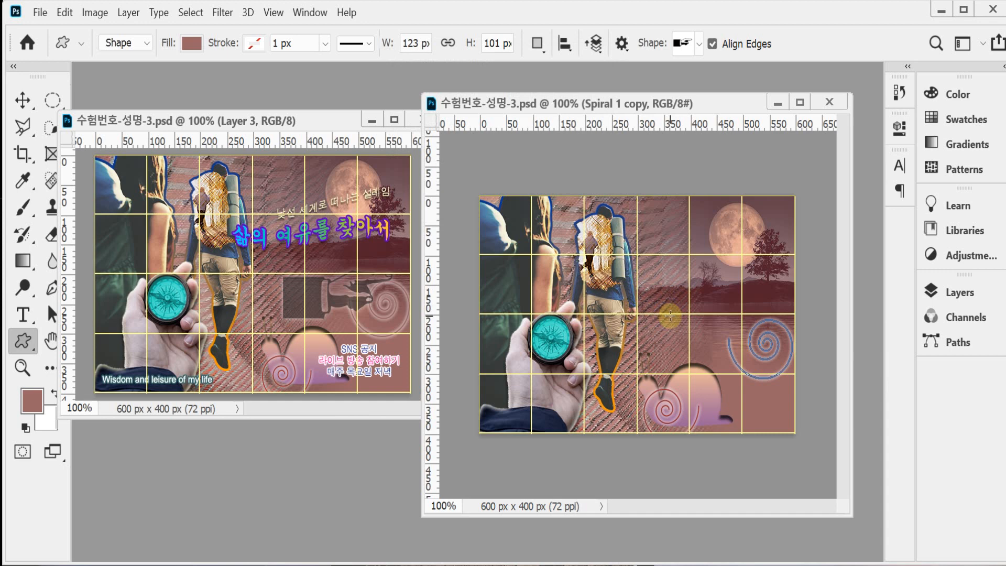
pyautogui.moveTo(670, 315); pyautogui.dragTo(764, 358)
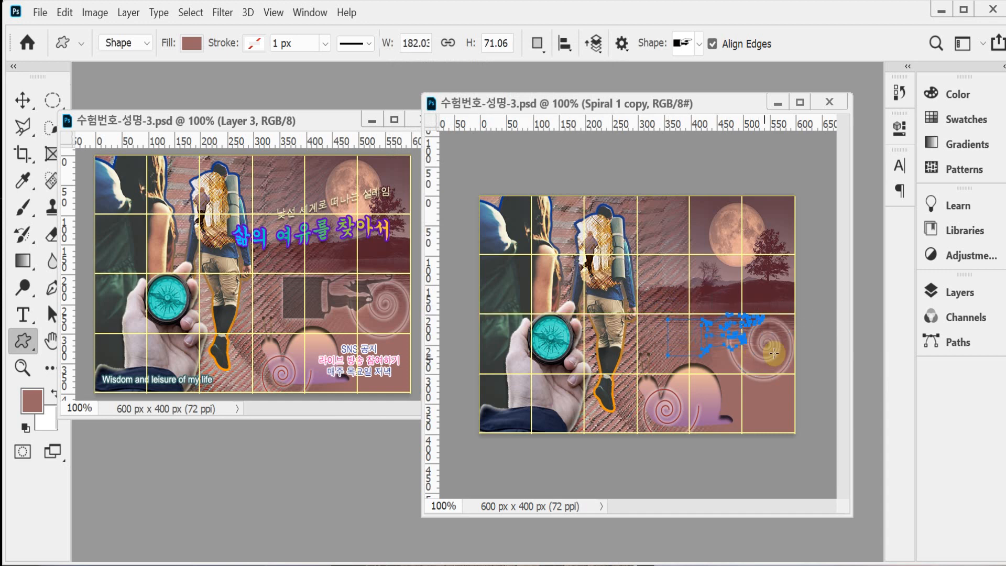
# Set the Point Right shape's fill colour to #333333
pyautogui.click(959, 292)
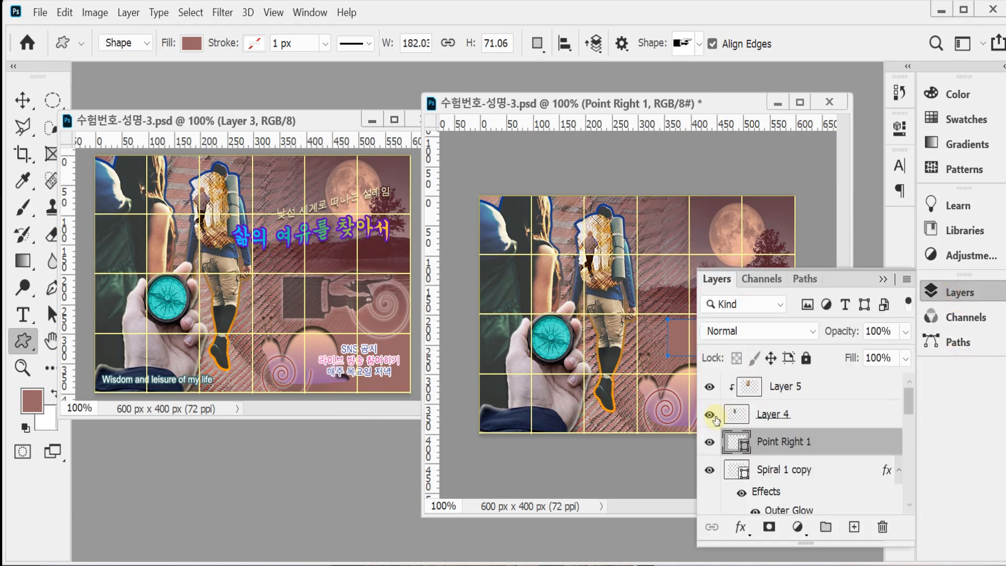
pyautogui.doubleClick(734, 446)
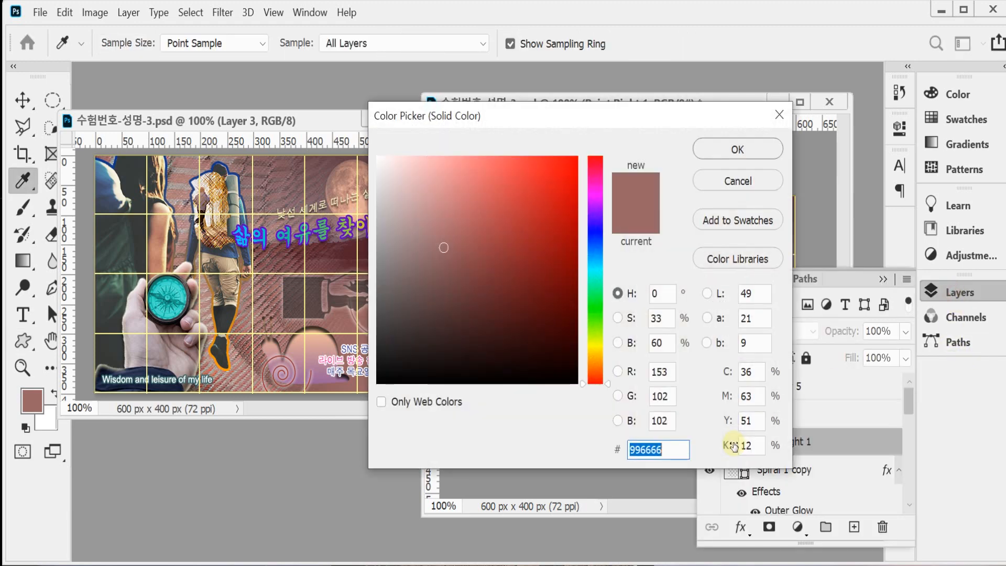
pyautogui.write('333333')
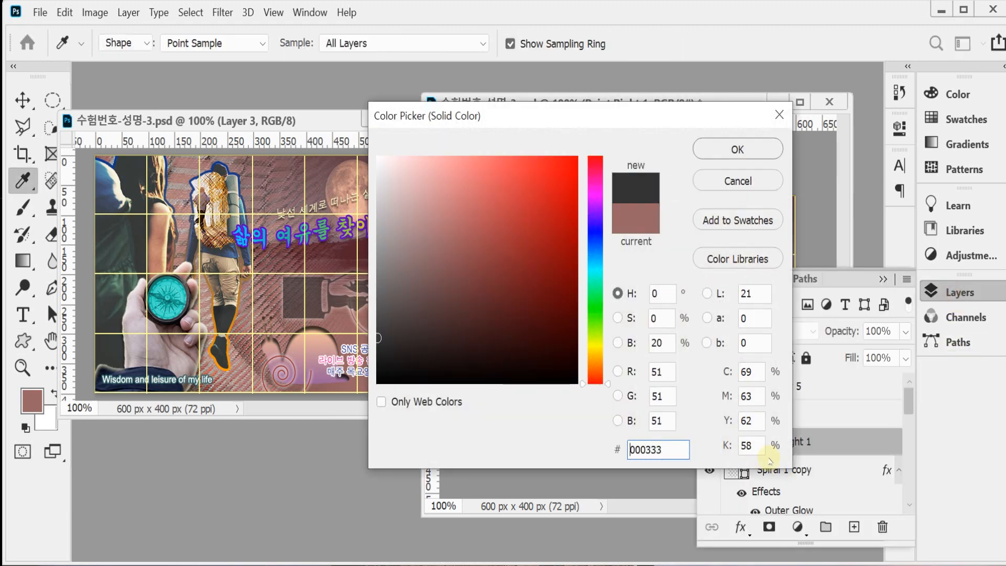
pyautogui.press('Return')
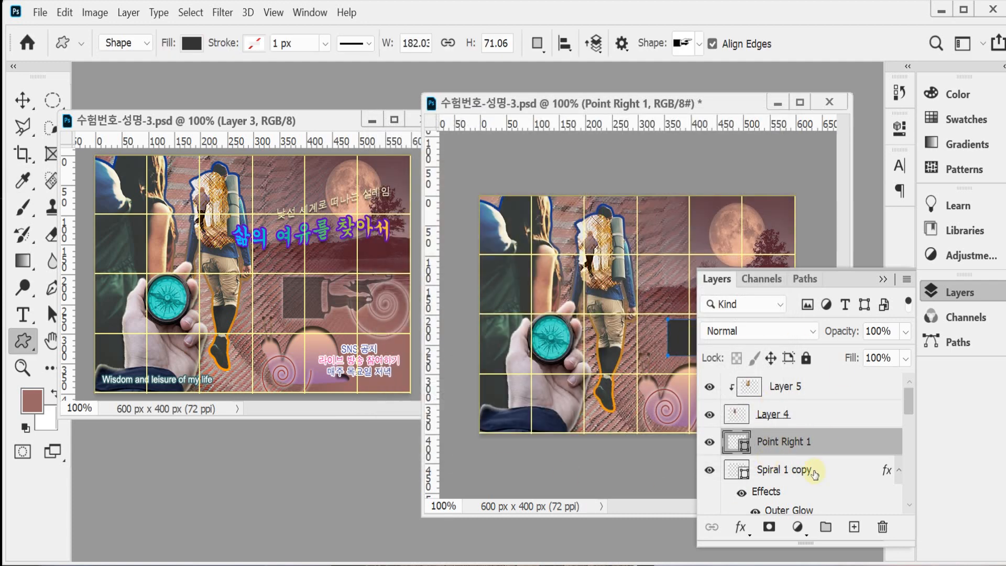
# Add an Outer Glow to the Point Right shape with 50% opacity and a size of 10 px
pyautogui.click(740, 527)
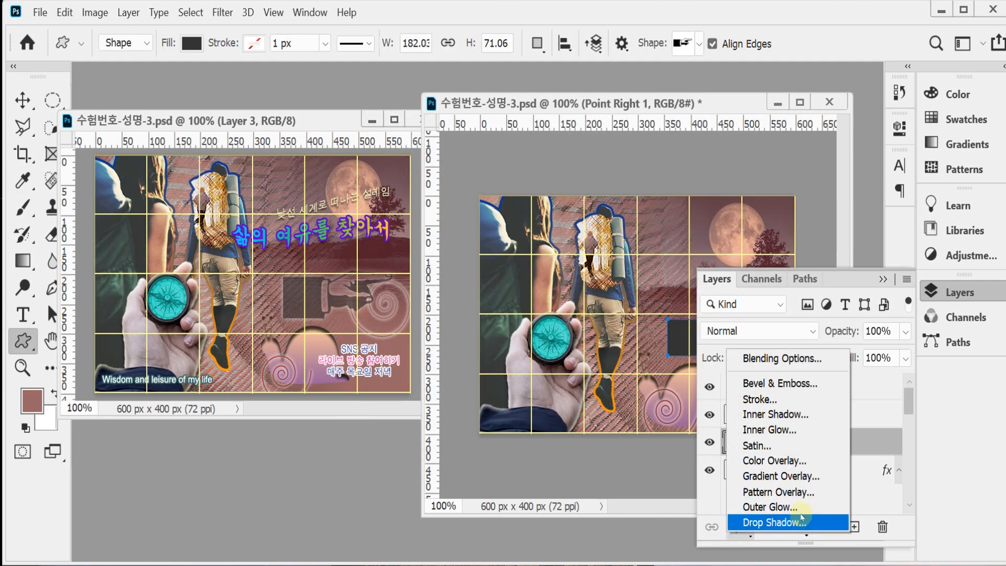
pyautogui.click(800, 507)
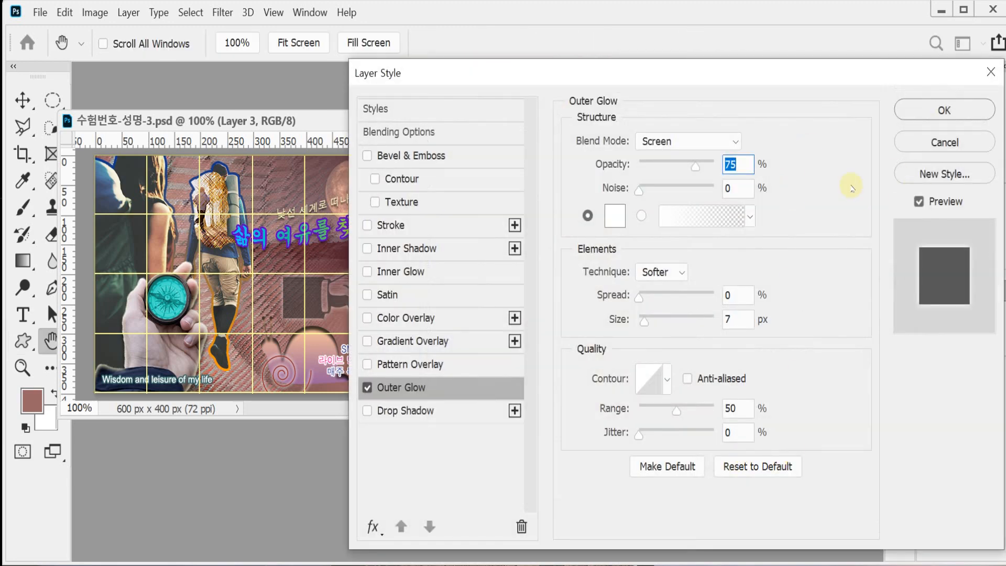
pyautogui.write('50')
pyautogui.doubleClick(741, 325)
pyautogui.write('10')
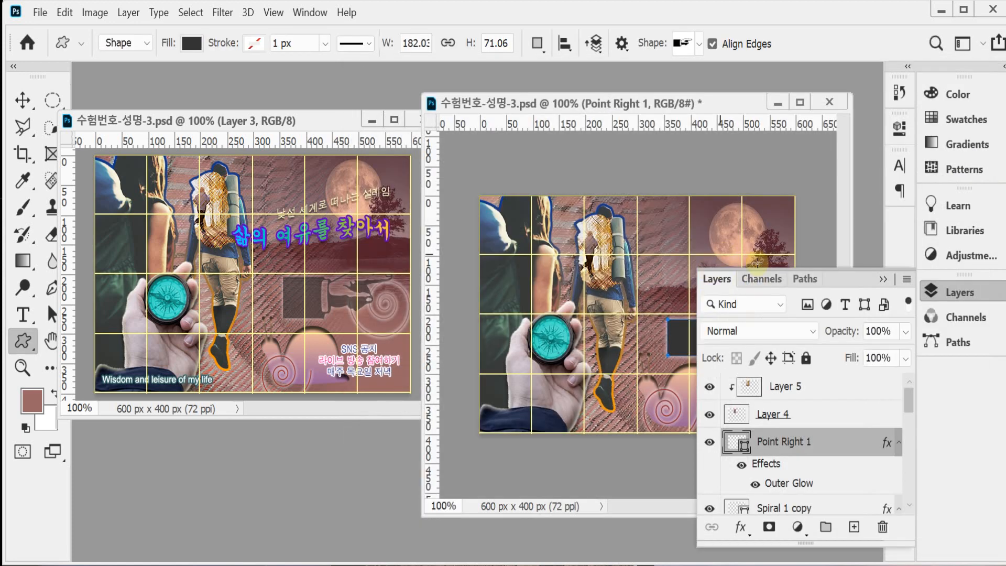
# Reduce the Point Right layer's opacity to 60% and deselect its path outline
pyautogui.click(836, 331)
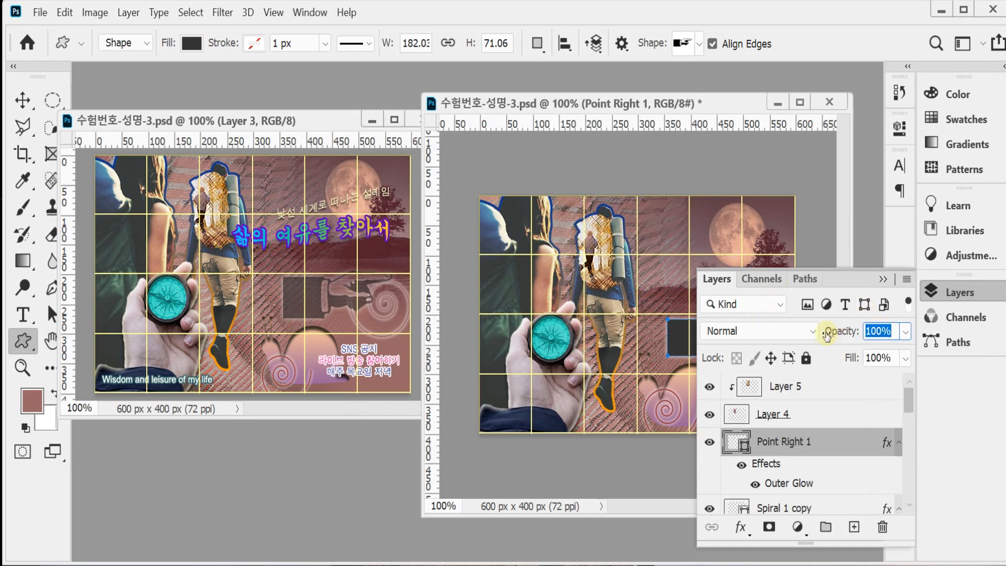
pyautogui.write('60')
pyautogui.press('Return')
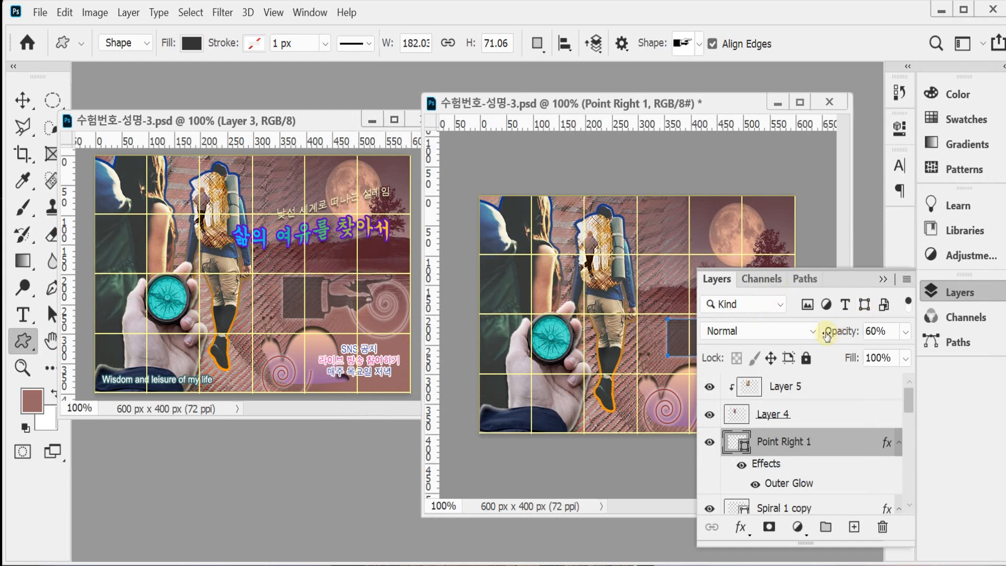
pyautogui.click(961, 291)
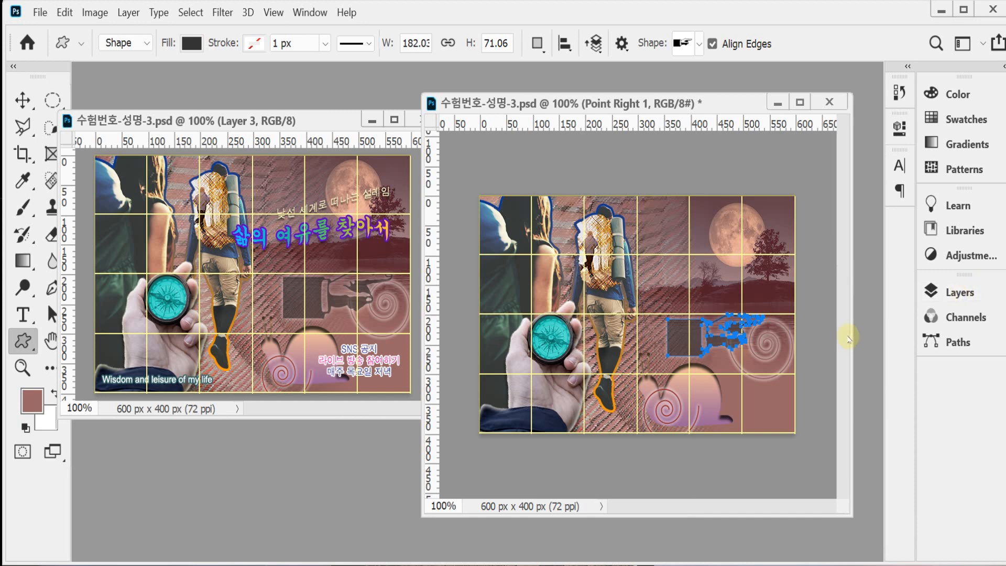
pyautogui.press('Return')
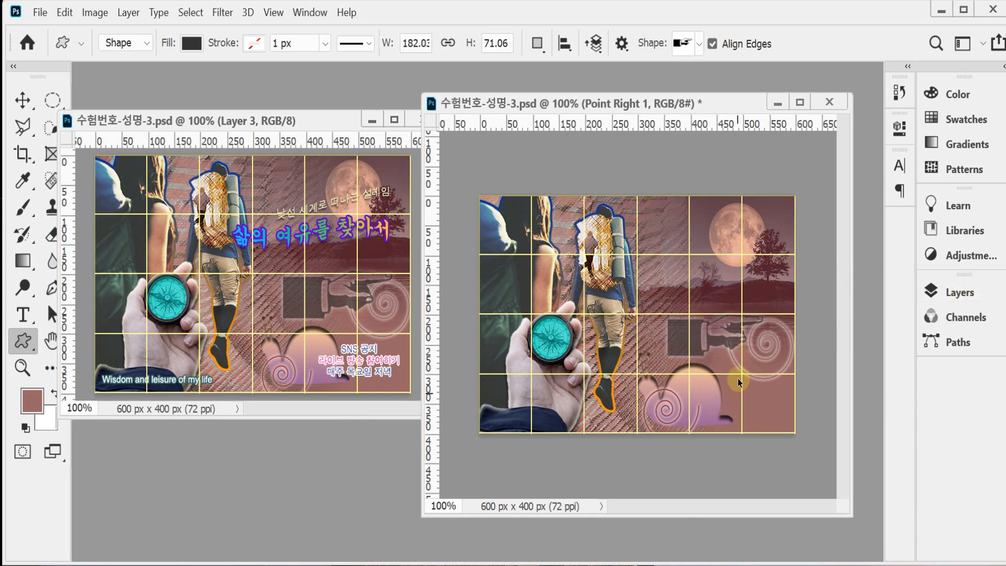
# Enlarge the pointing hand to about 110% and shift it slightly so its fingertip overlaps the spiral as in the reference
pyautogui.hotkey('ctrl', 't')
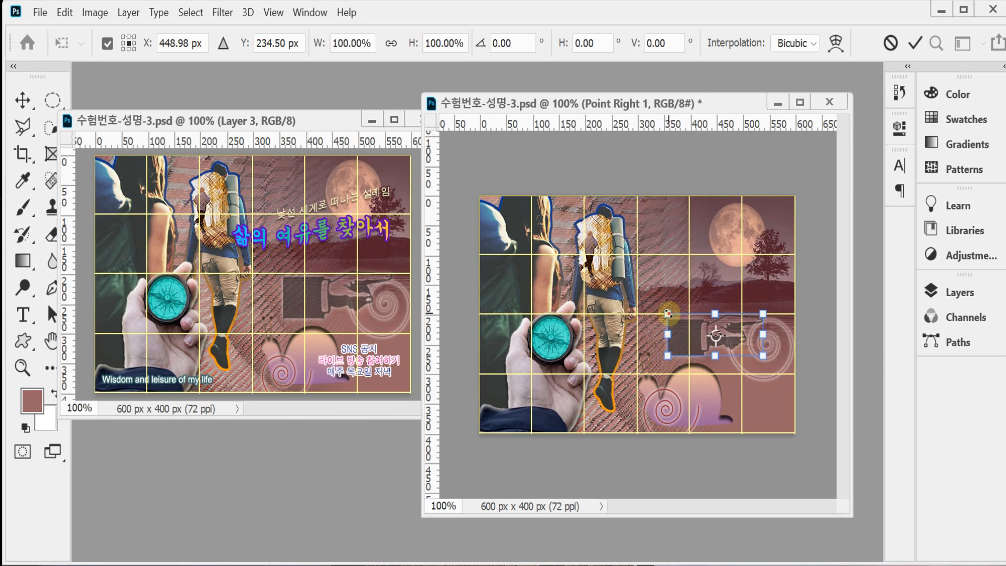
pyautogui.moveTo(668, 314); pyautogui.dragTo(684, 343)
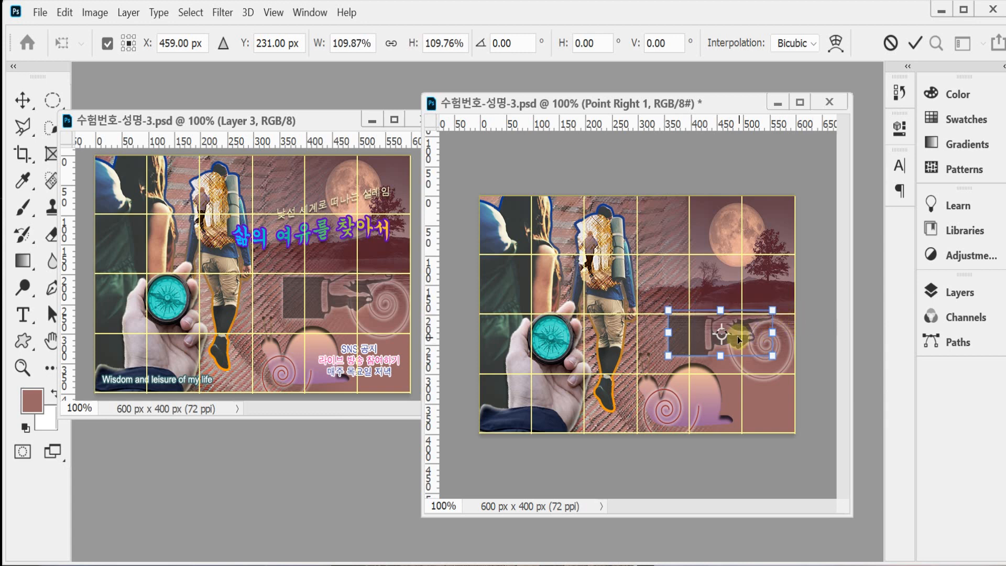
pyautogui.click(689, 334)
pyautogui.moveTo(690, 336); pyautogui.dragTo(691, 337)
pyautogui.press('Return')
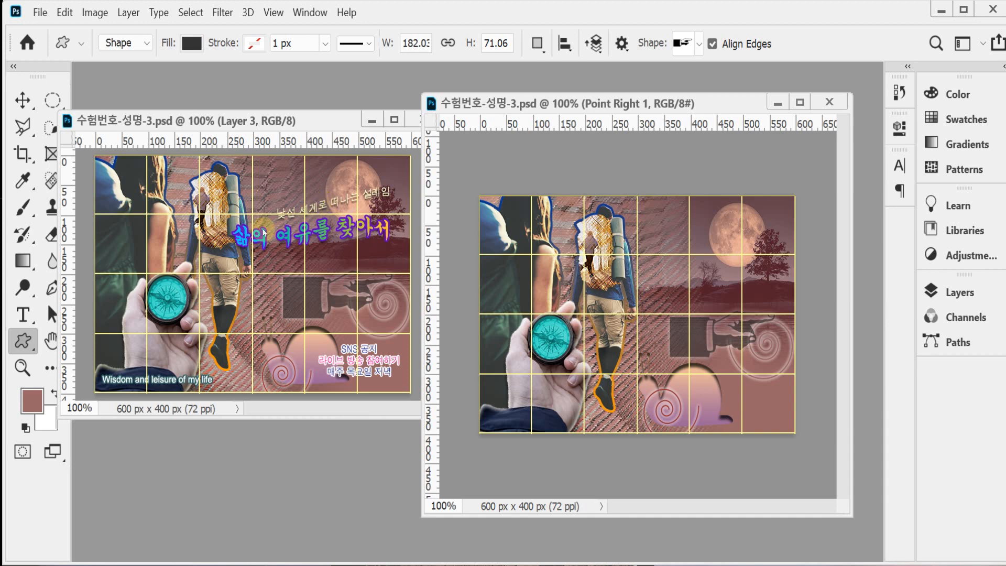
# Examine the title and subtitle lettering in the reference at 200%, with the working document window shifted clear of it
pyautogui.click(316, 238)
pyautogui.scroll(1, 338, 247)
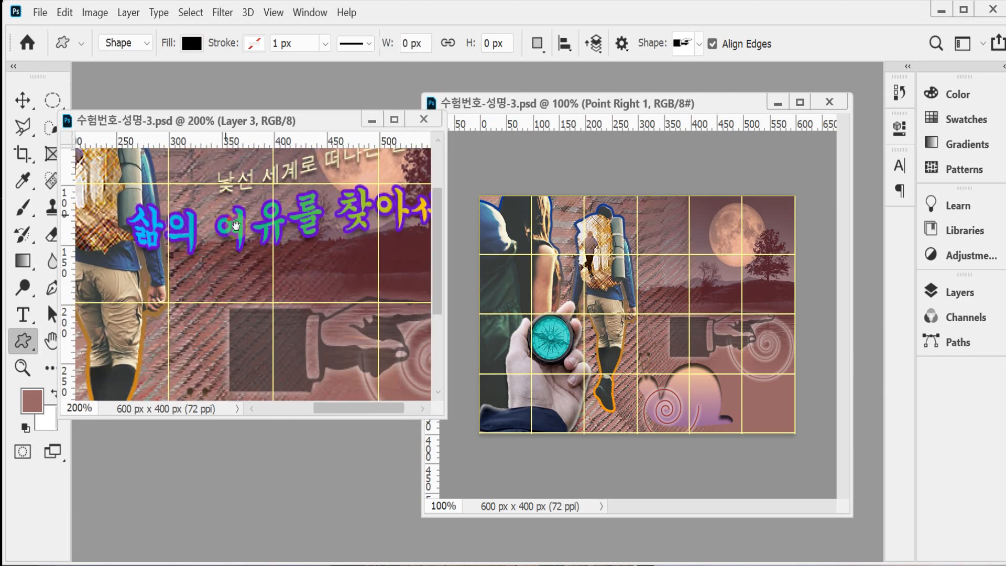
pyautogui.moveTo(231, 220); pyautogui.dragTo(244, 237)
pyautogui.click(26, 316)
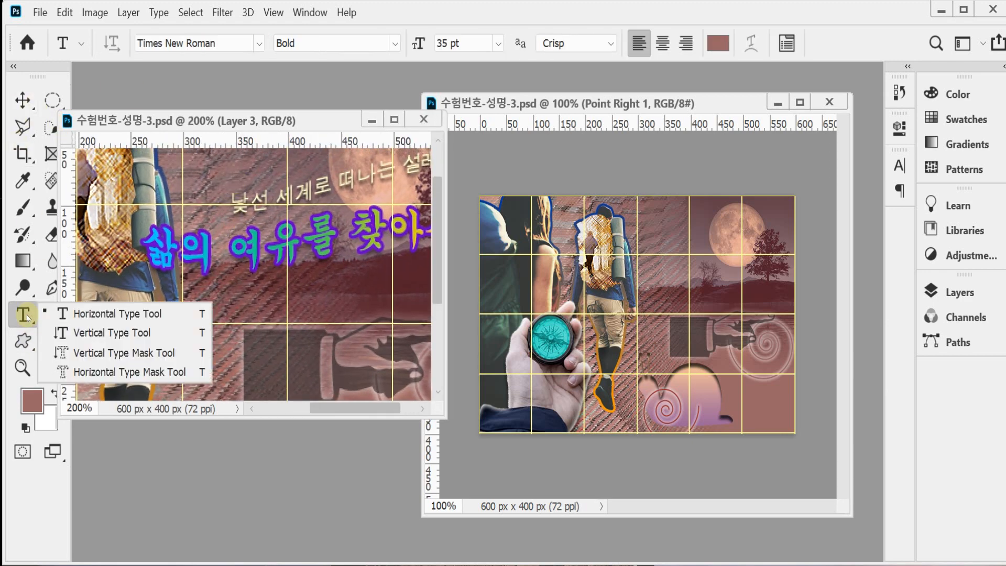
pyautogui.click(76, 314)
pyautogui.moveTo(555, 103); pyautogui.dragTo(580, 109)
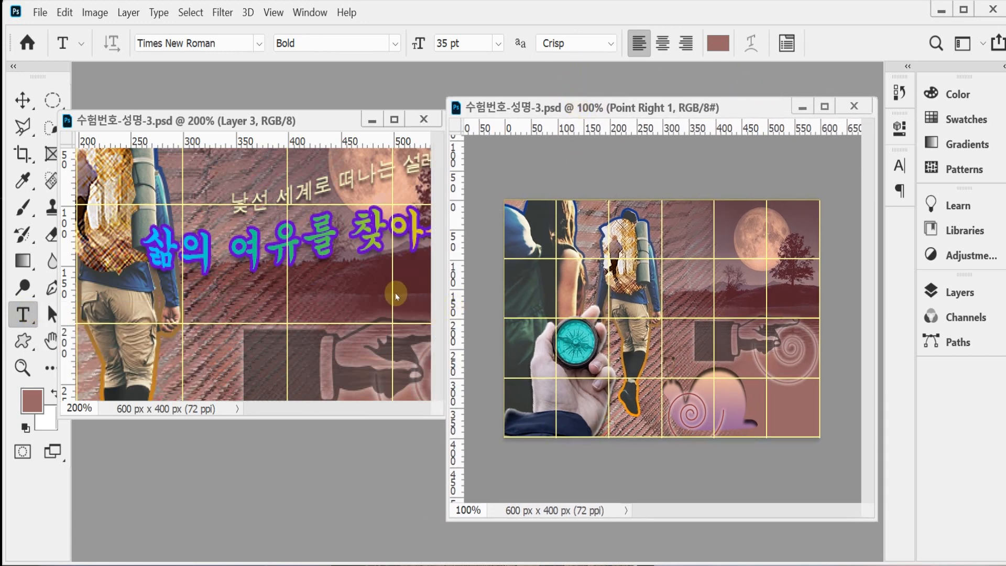
pyautogui.moveTo(340, 221); pyautogui.dragTo(284, 257)
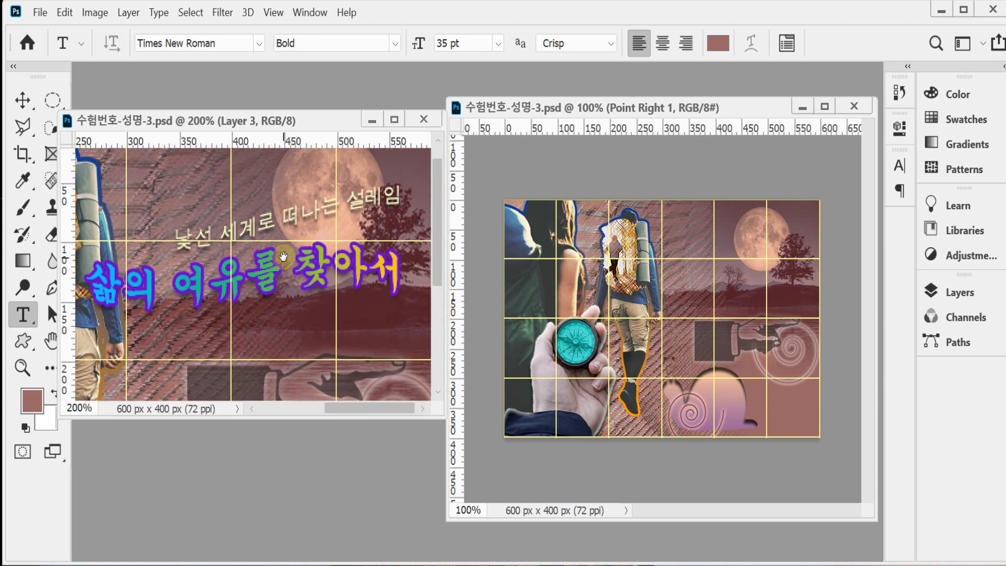
# Check the font, size and text colour of the subtitle 낯선 세계로 떠나는 설레임 in the reference document
pyautogui.rightClick(16, 319)
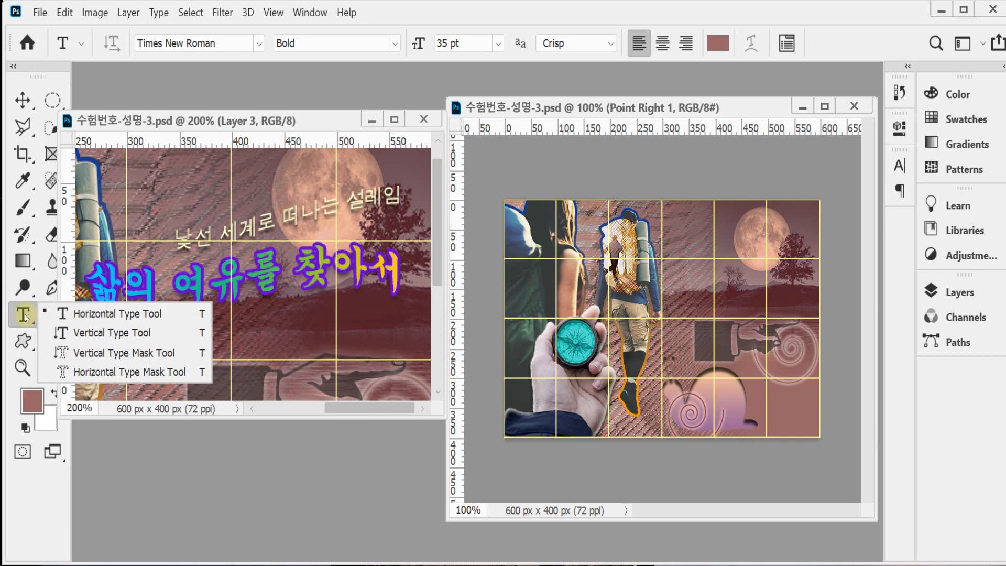
pyautogui.click(24, 314)
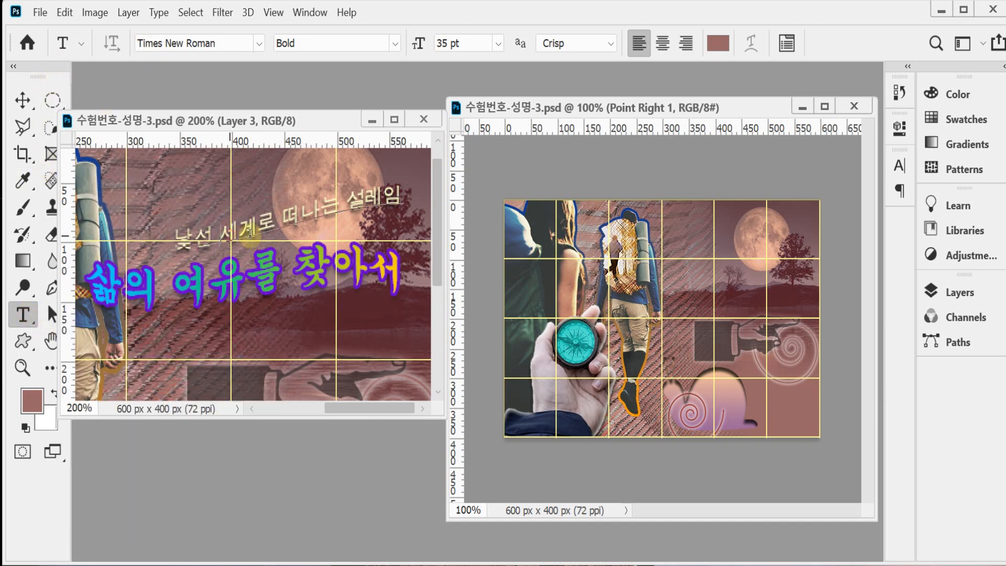
pyautogui.click(260, 226)
pyautogui.doubleClick(260, 226)
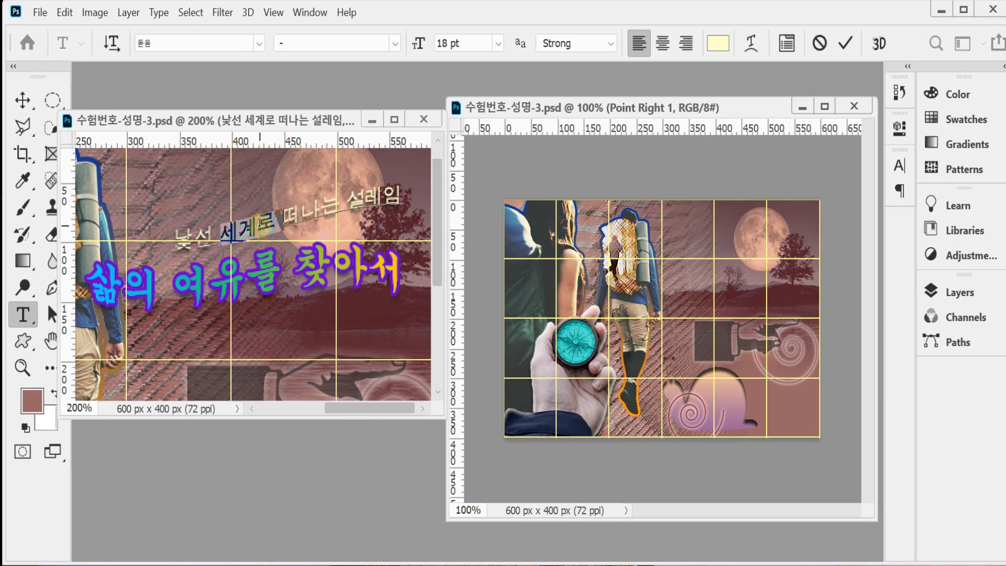
pyautogui.click(316, 215)
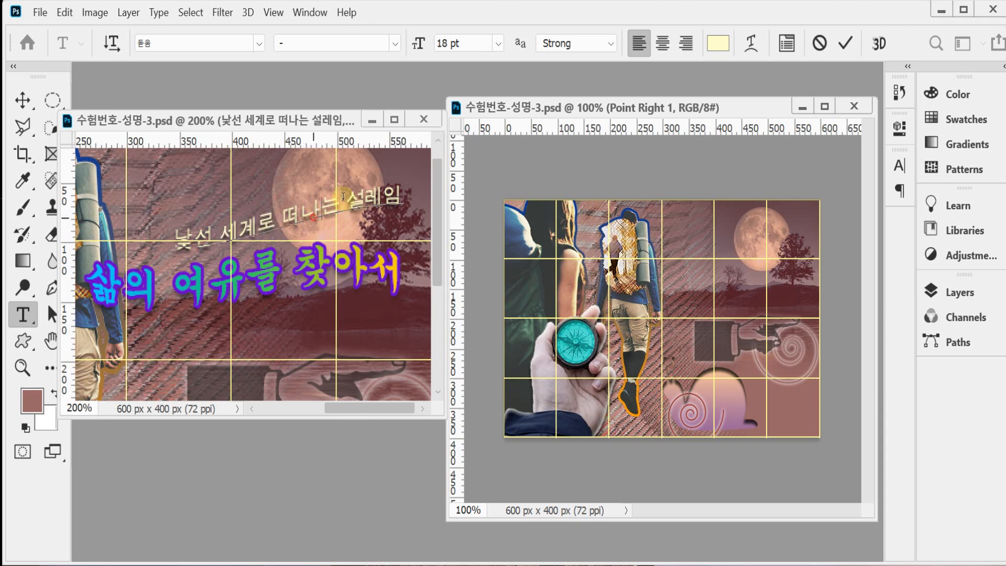
pyautogui.click(714, 42)
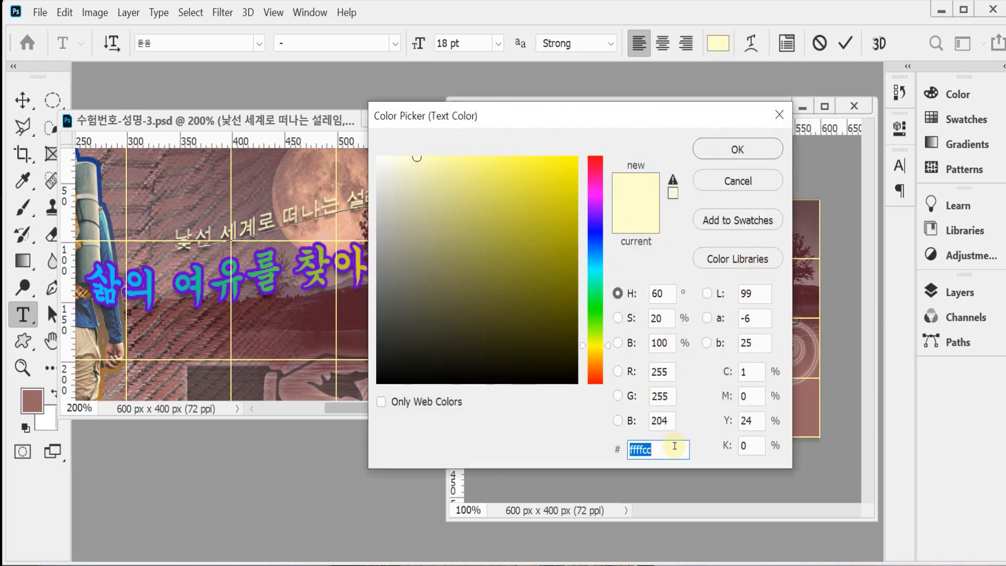
pyautogui.click(732, 187)
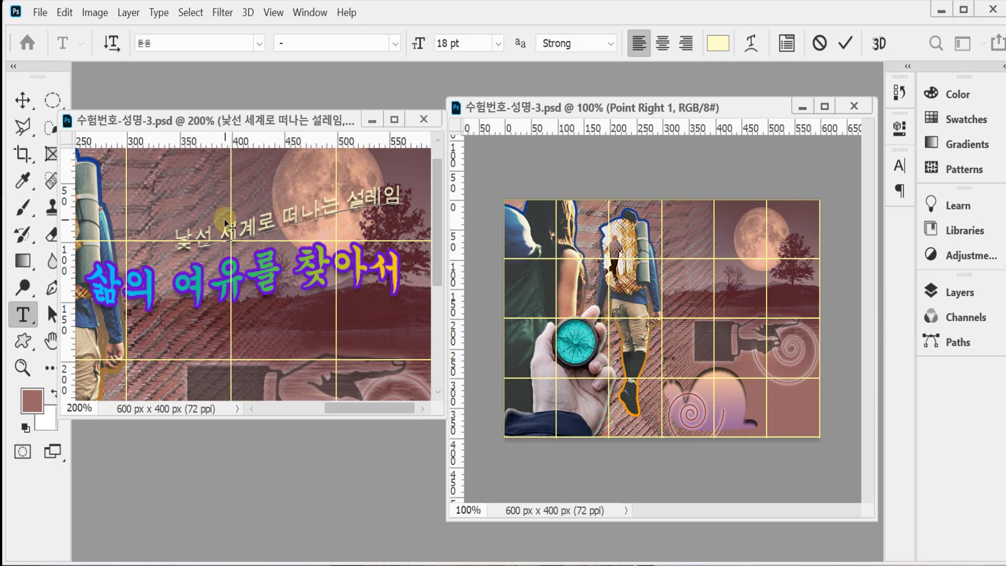
# Check the reference subtitle's Warp Text style and bend, and the layer effects applied to it
pyautogui.click(751, 44)
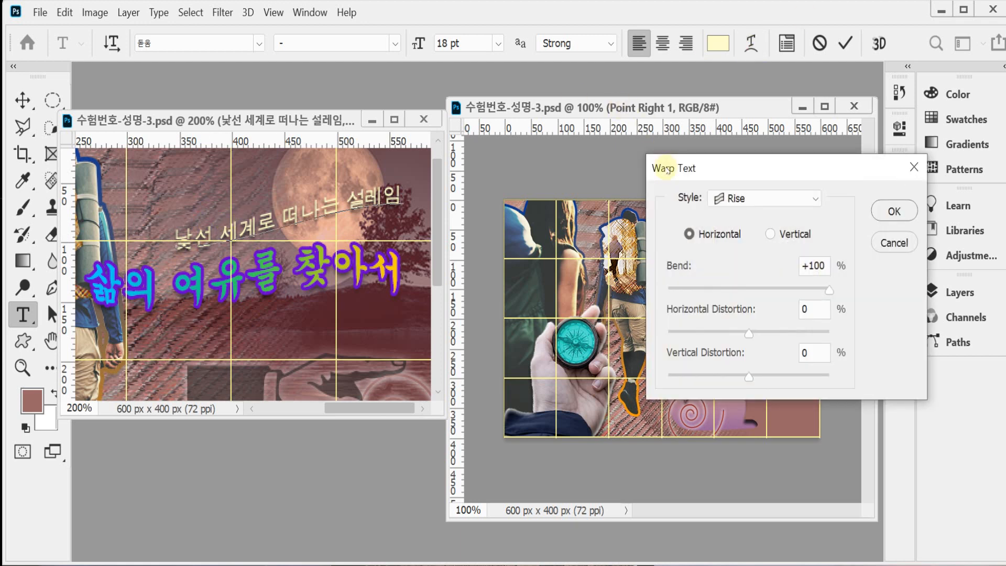
pyautogui.moveTo(667, 171); pyautogui.dragTo(552, 167)
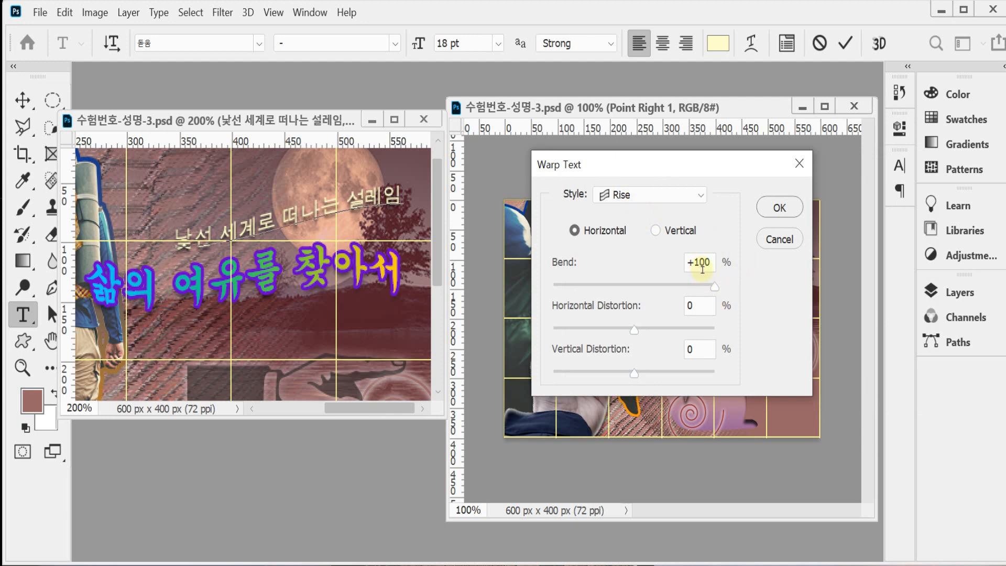
pyautogui.click(779, 207)
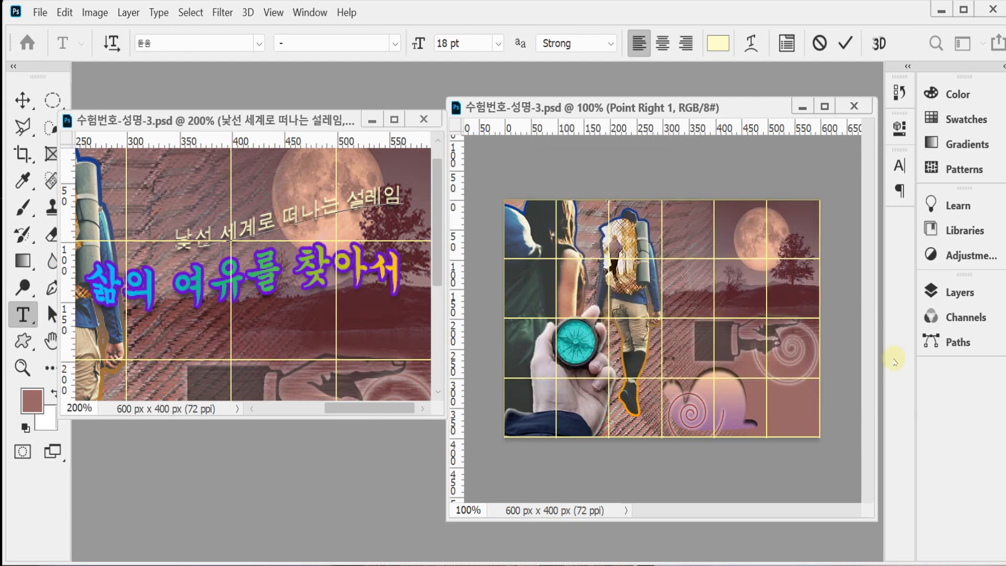
pyautogui.click(944, 294)
pyautogui.scroll(-3, 765, 480)
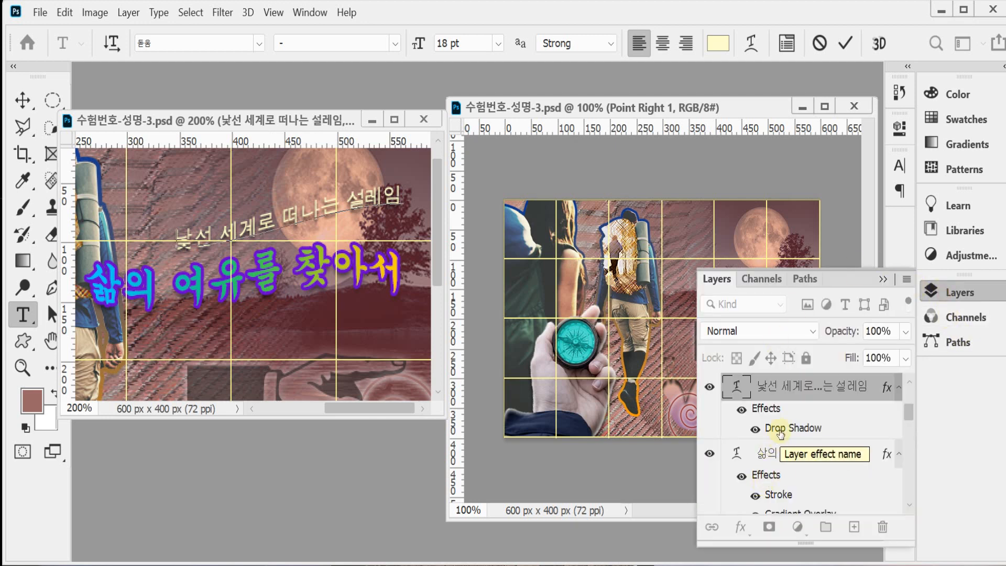
pyautogui.click(938, 292)
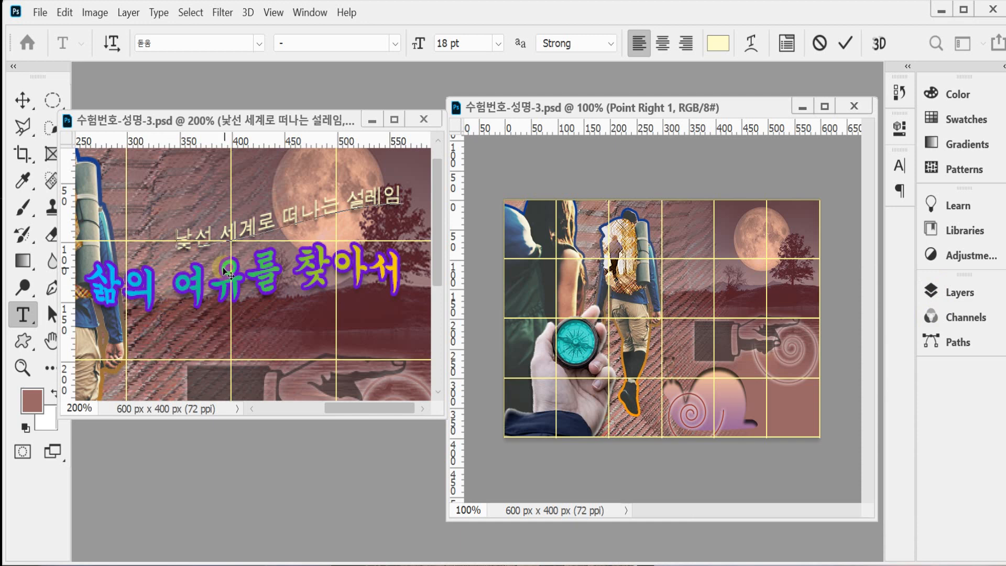
# Inspect the character formatting and Warp Text settings of the title 삶의 여유를 찾아서 in the reference, leaving them as they are
pyautogui.click(229, 286)
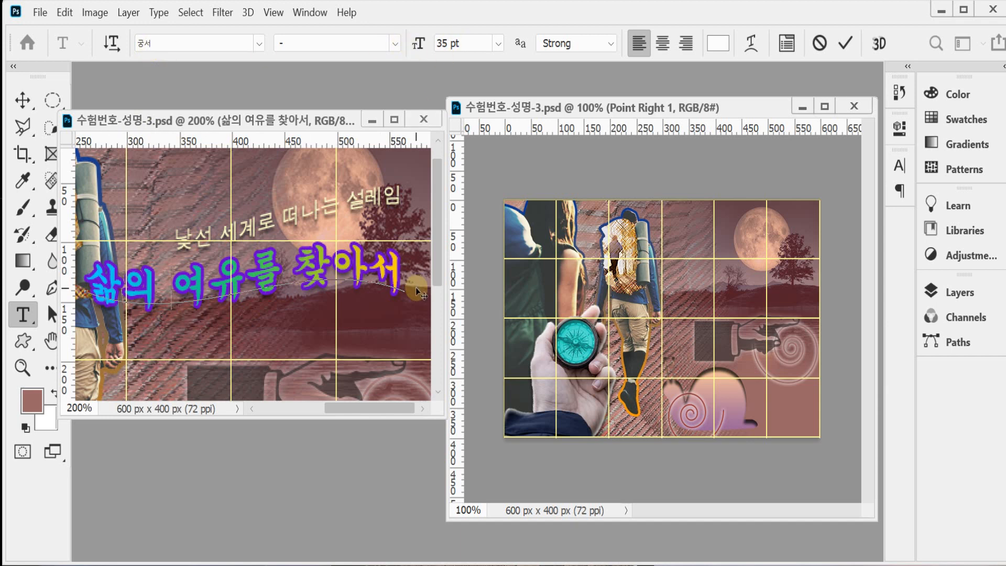
pyautogui.click(750, 45)
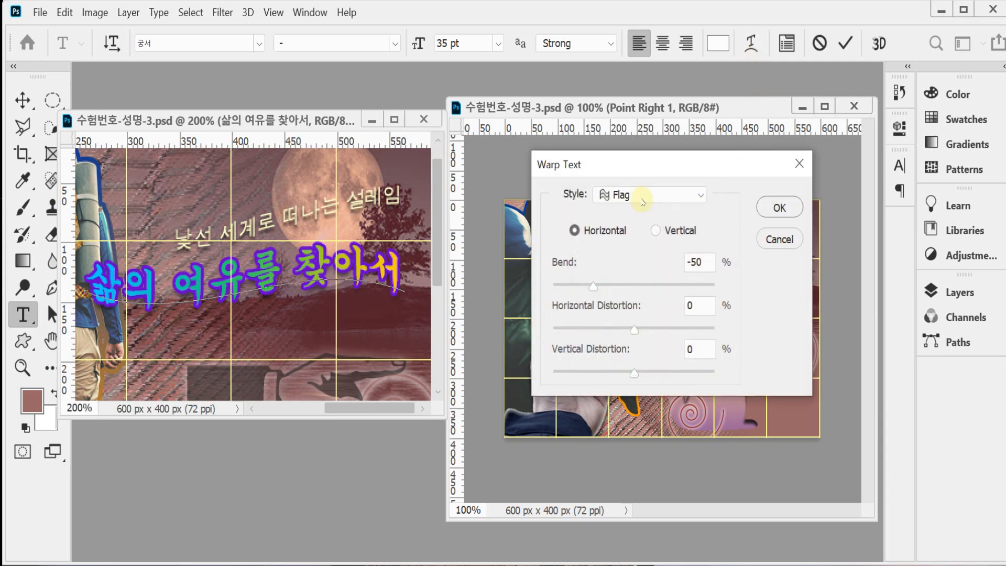
pyautogui.click(781, 239)
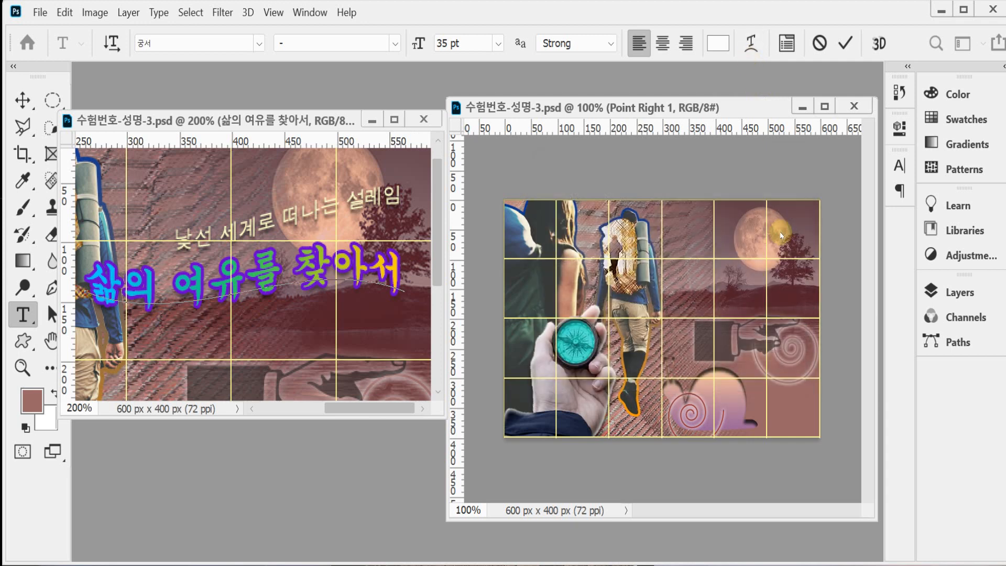
pyautogui.click(845, 43)
# Copy the title text layer 삶의 여유를 찾아서 from the reference into the working document, placing it below the moon
pyautogui.press('v')
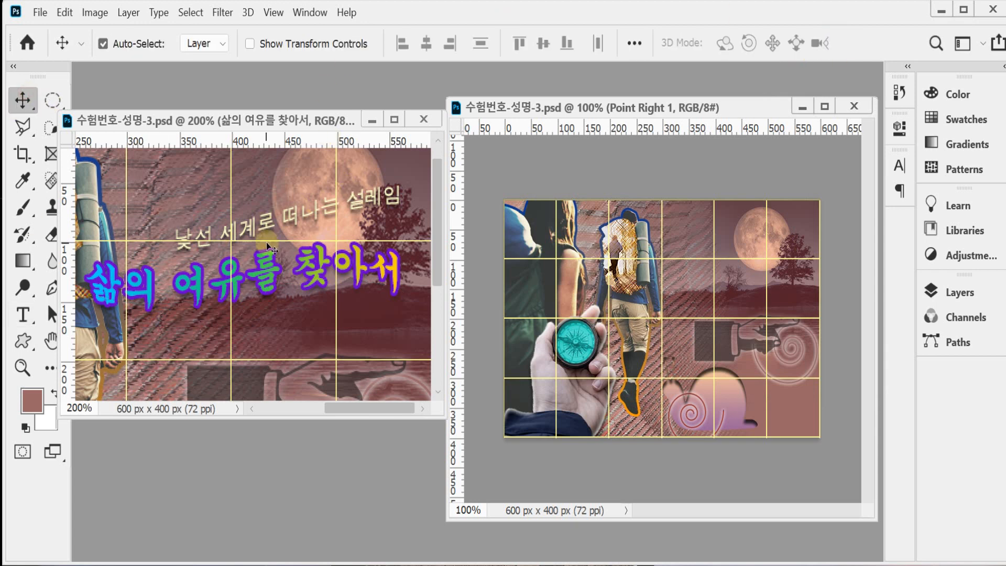
pyautogui.click(266, 228)
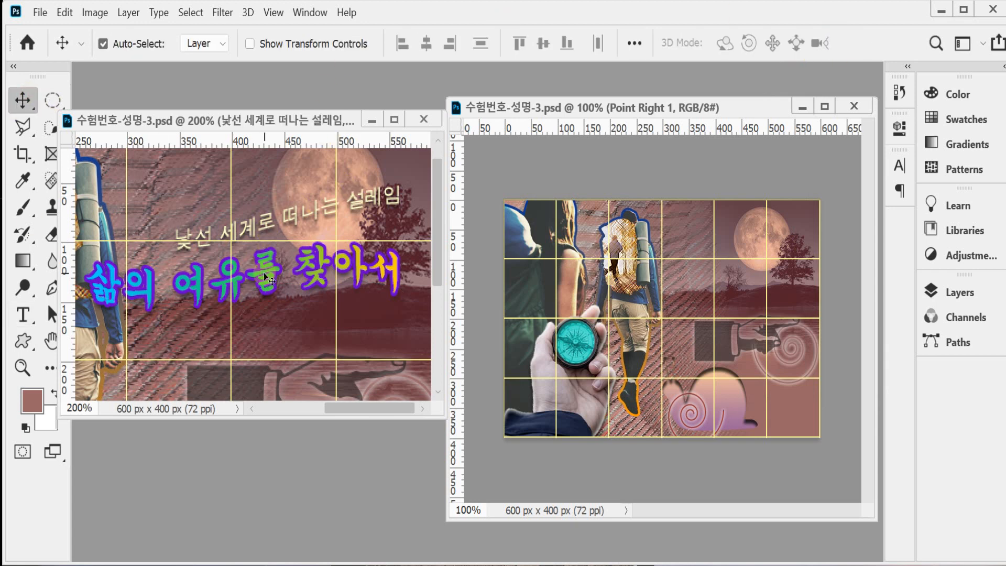
pyautogui.moveTo(264, 274); pyautogui.dragTo(715, 256)
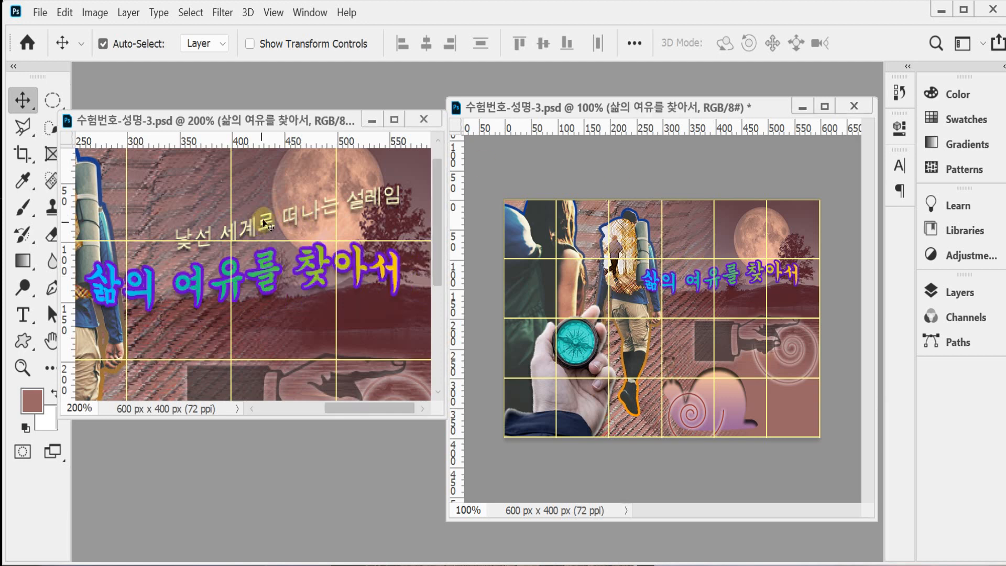
# Copy the subtitle layer 낯선 세계로 떠나는 설레임 from the reference into the working document, placing it above the title across the moon
pyautogui.moveTo(270, 220); pyautogui.dragTo(732, 240)
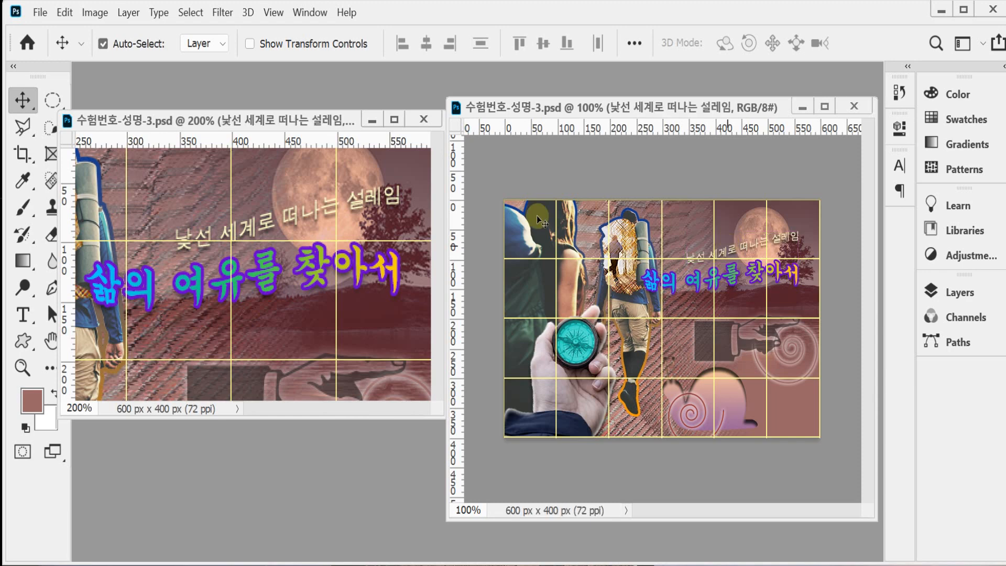
# Check the font, size and text colour of the caption Wisdom and leisure of my life in the reference document
pyautogui.click(321, 347)
pyautogui.keyDown('alt'); pyautogui.click(387, 366); pyautogui.keyUp('alt')
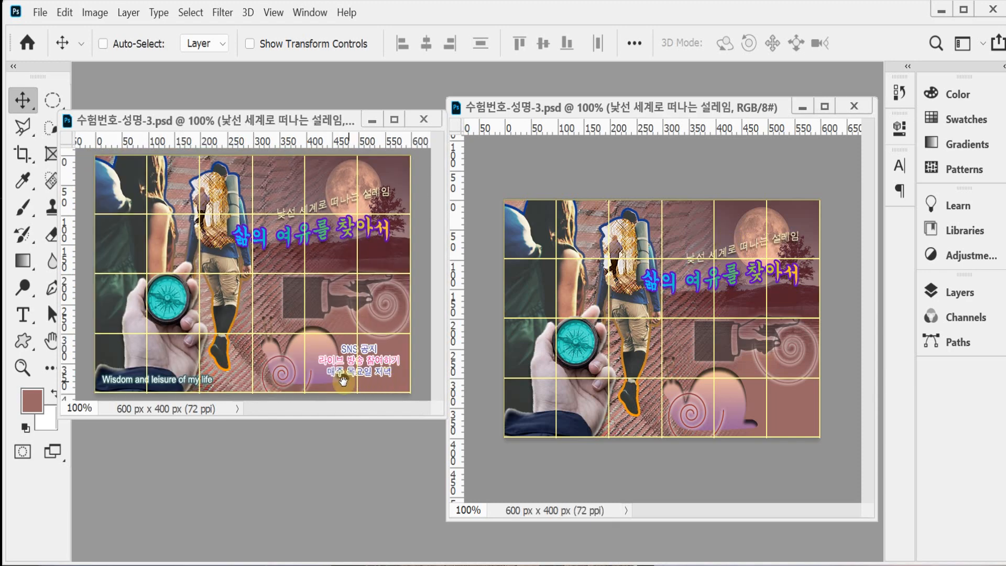
pyautogui.keyDown('ctrl'); pyautogui.click(285, 378); pyautogui.keyUp('ctrl')
pyautogui.moveTo(160, 382); pyautogui.dragTo(321, 328)
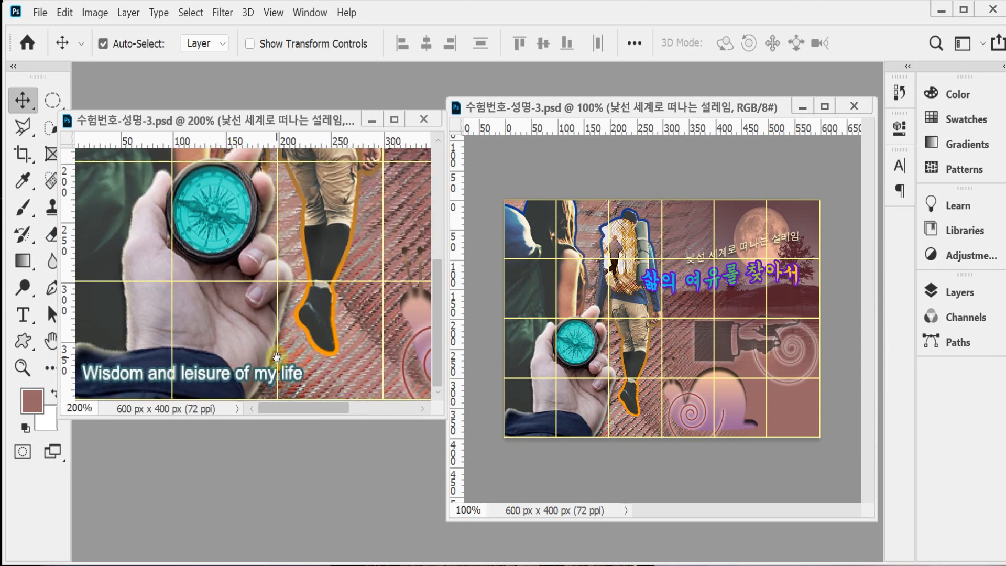
pyautogui.click(39, 328)
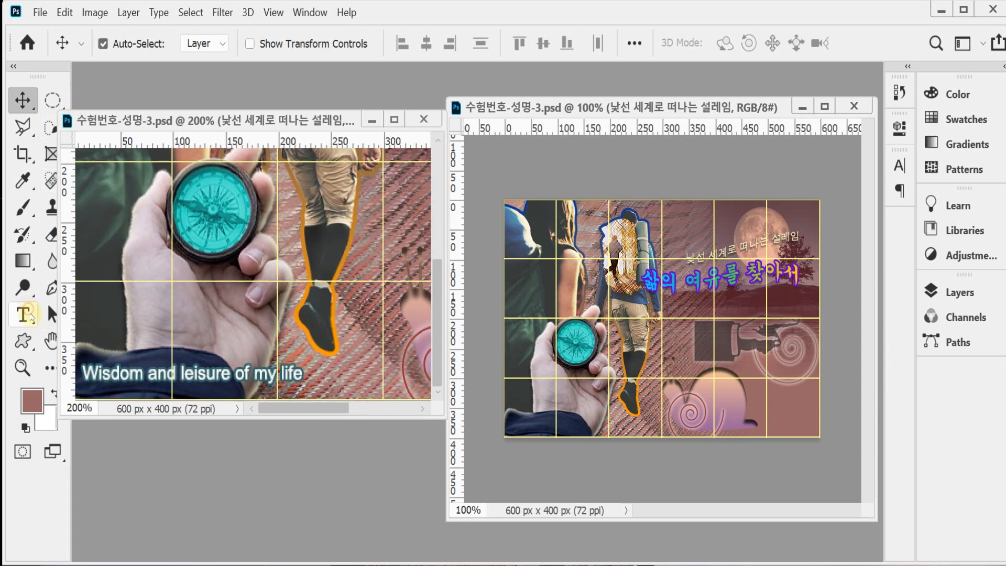
pyautogui.click(105, 374)
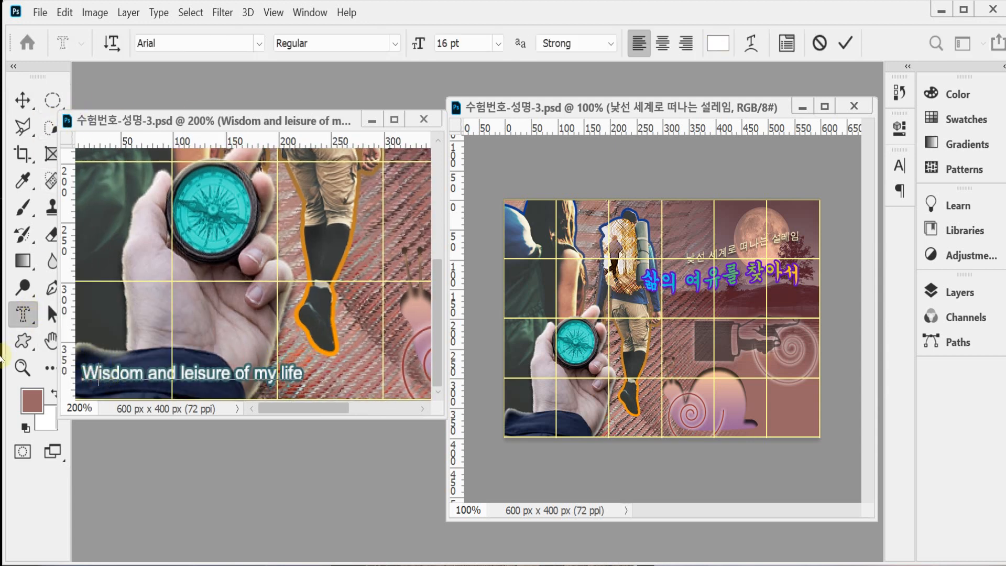
pyautogui.rightClick(28, 317)
pyautogui.click(118, 313)
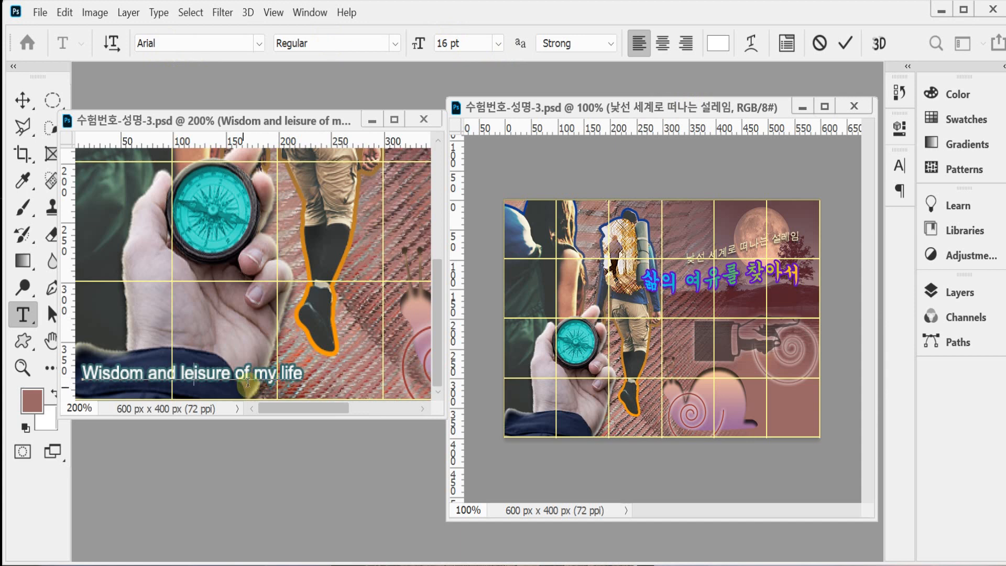
pyautogui.click(21, 368)
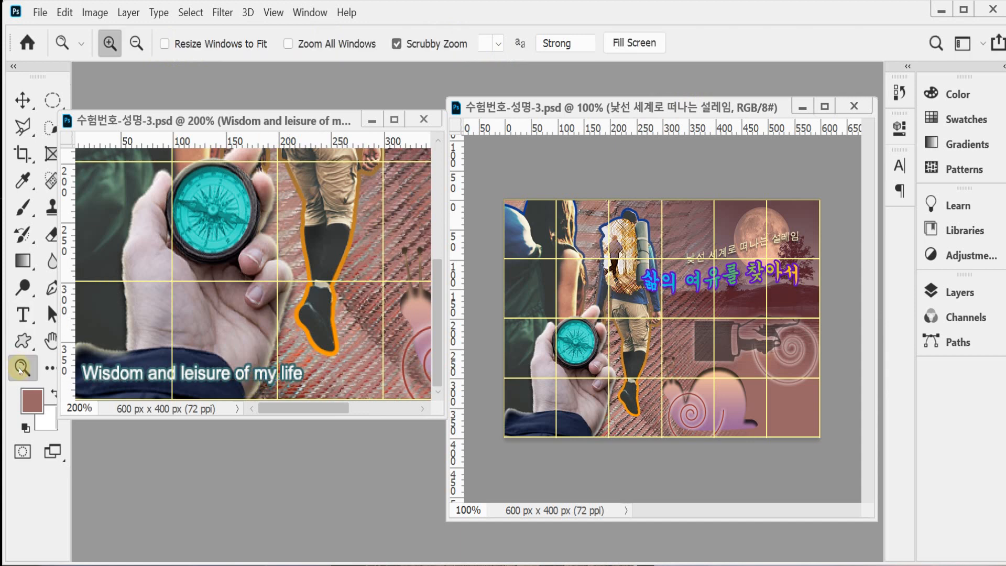
pyautogui.click(22, 100)
# Check the font, size, alignment and line colours of the three-line SNS 공지 text over the snail shape in the reference
pyautogui.click(383, 351)
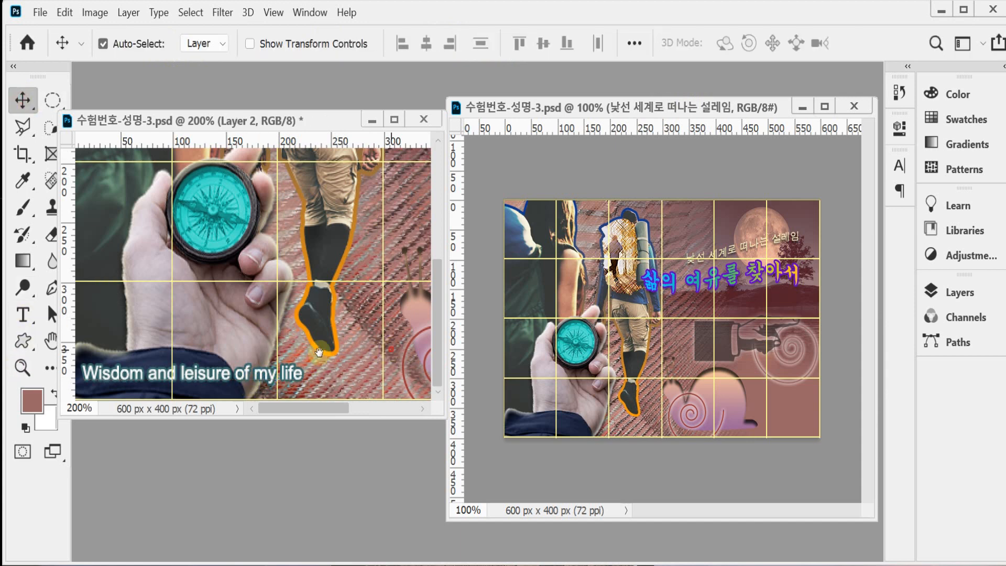
pyautogui.hscroll(5, 319, 352)
pyautogui.click(335, 317)
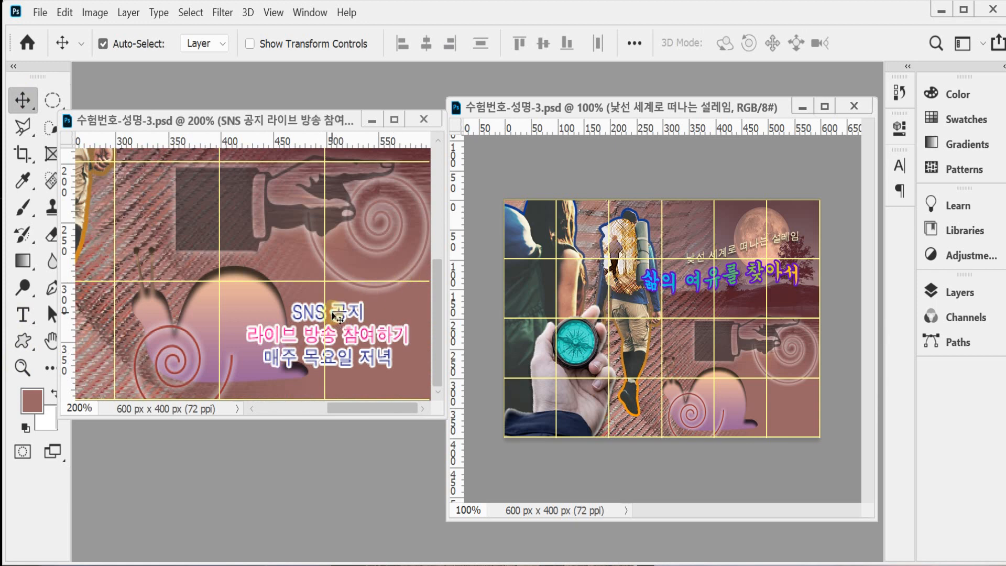
pyautogui.click(23, 314)
pyautogui.click(329, 320)
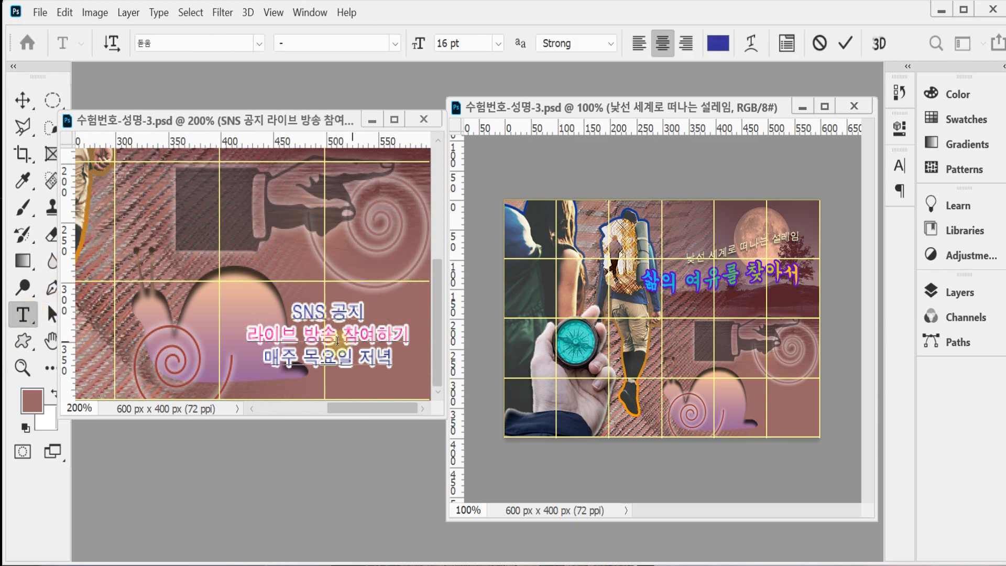
pyautogui.click(332, 347)
pyautogui.moveTo(332, 314); pyautogui.dragTo(353, 357)
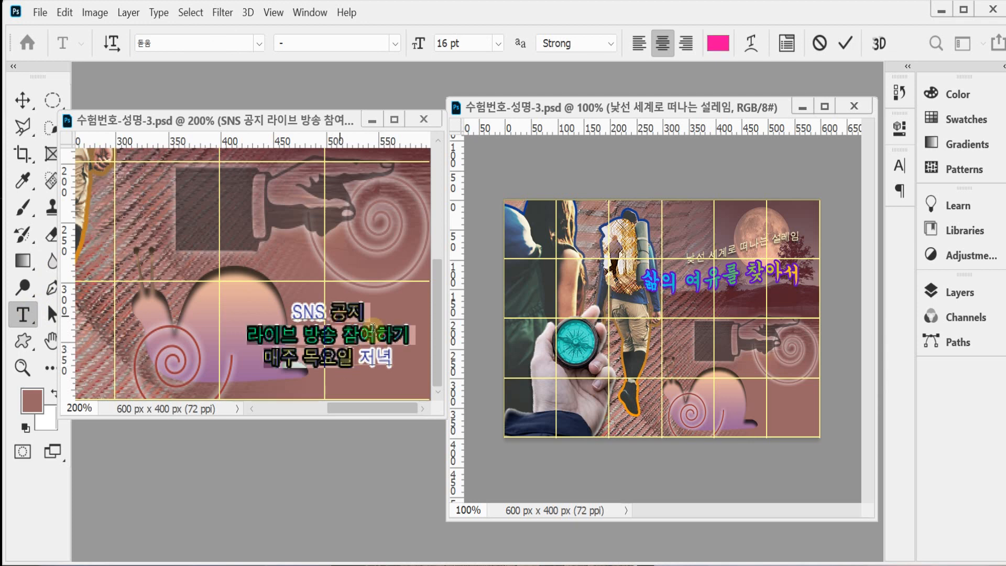
pyautogui.click(341, 312)
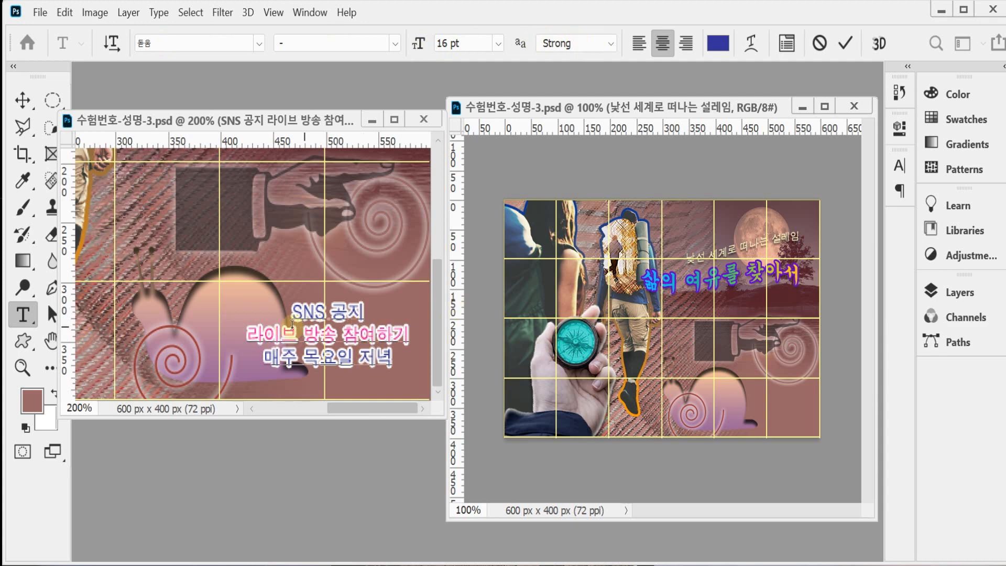
# Inspect the hex text colour of the middle line 라이브 방송 참여하기 in the reference, leaving it as it is
pyautogui.moveTo(246, 335); pyautogui.dragTo(416, 337)
pyautogui.click(717, 43)
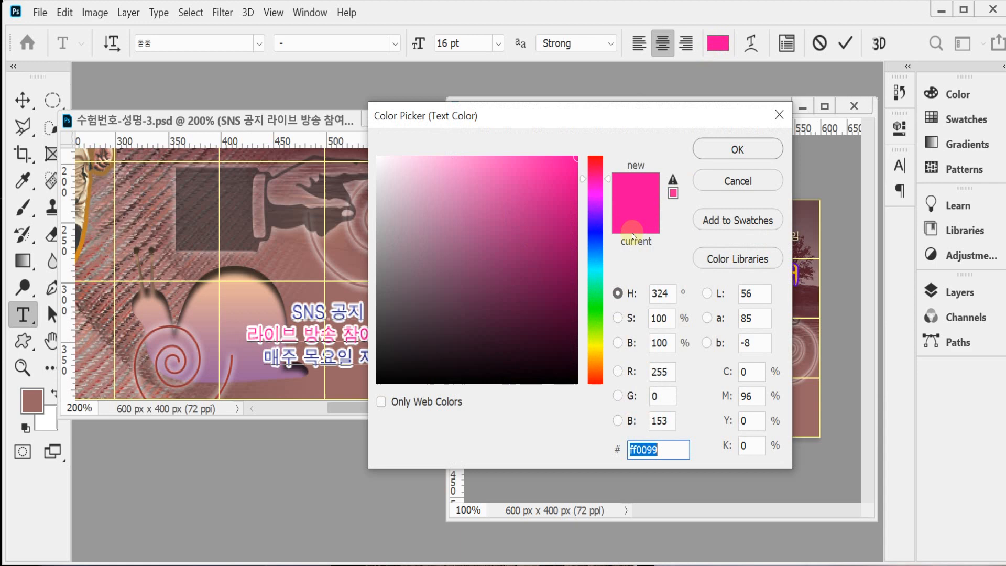
pyautogui.click(671, 445)
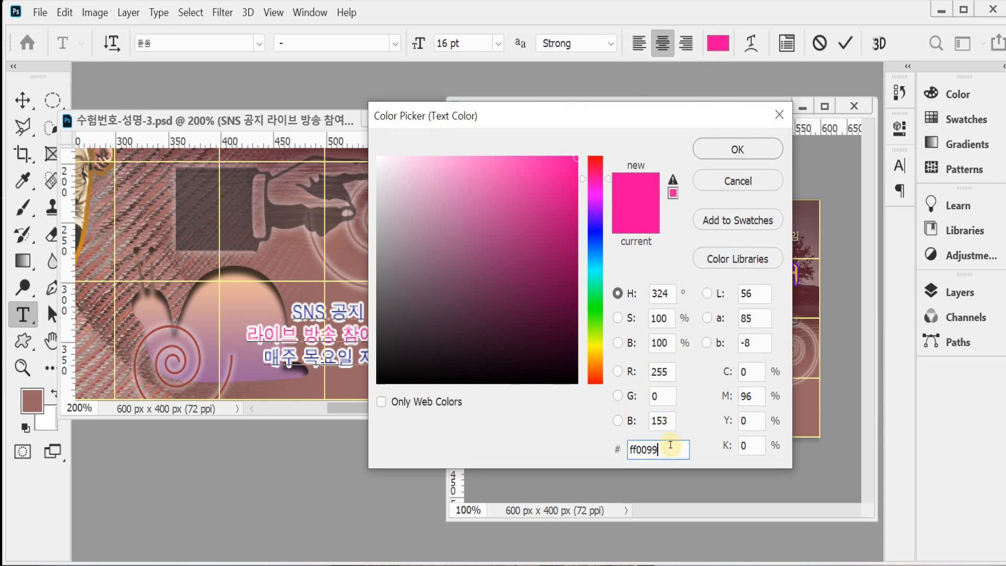
pyautogui.click(744, 150)
pyautogui.click(379, 338)
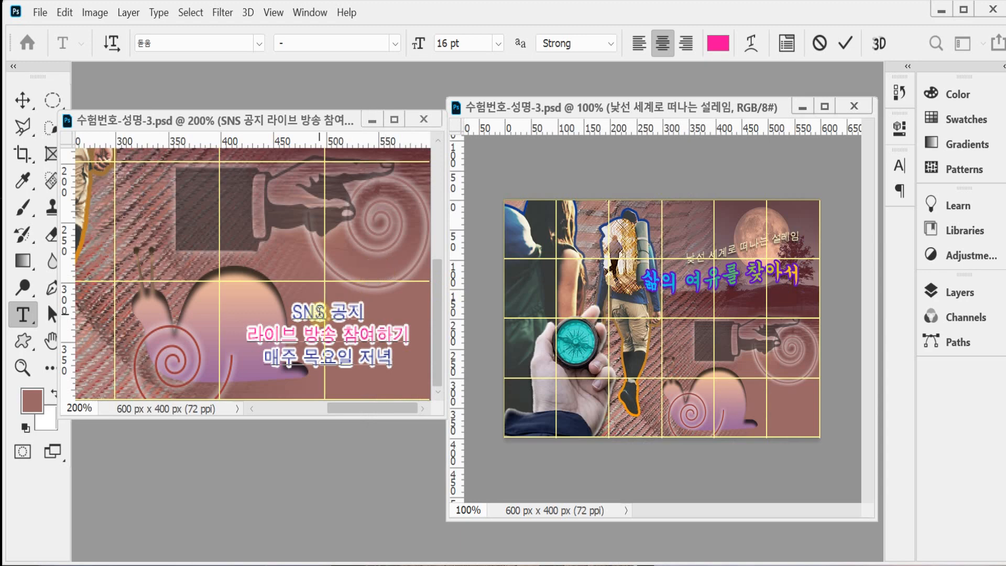
# Enlarge the reference document's window, show the whole image at 100%, hide the guides and leave text editing
pyautogui.moveTo(328, 124); pyautogui.dragTo(506, 108)
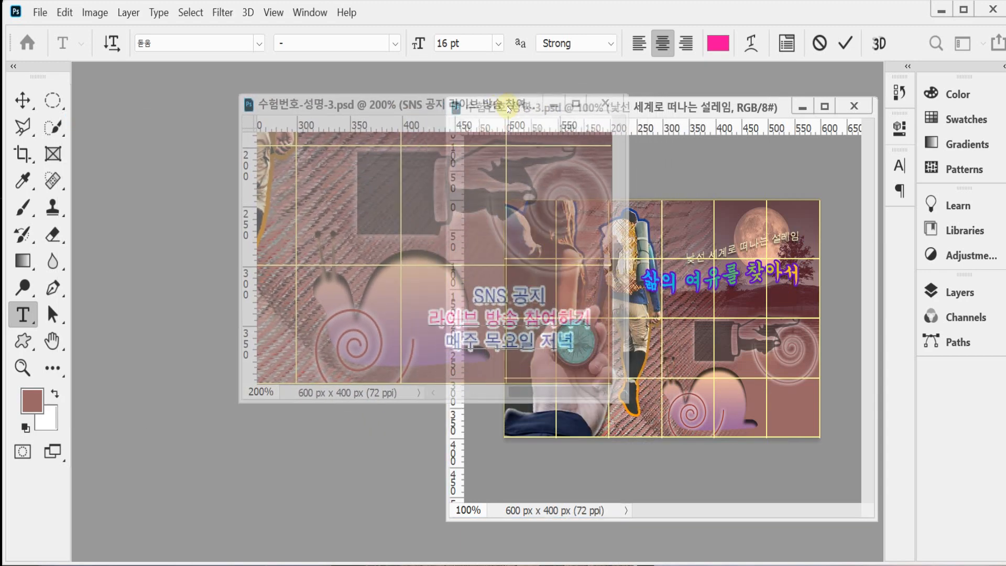
pyautogui.moveTo(623, 400); pyautogui.dragTo(854, 507)
pyautogui.hotkey('ctrl', '-')
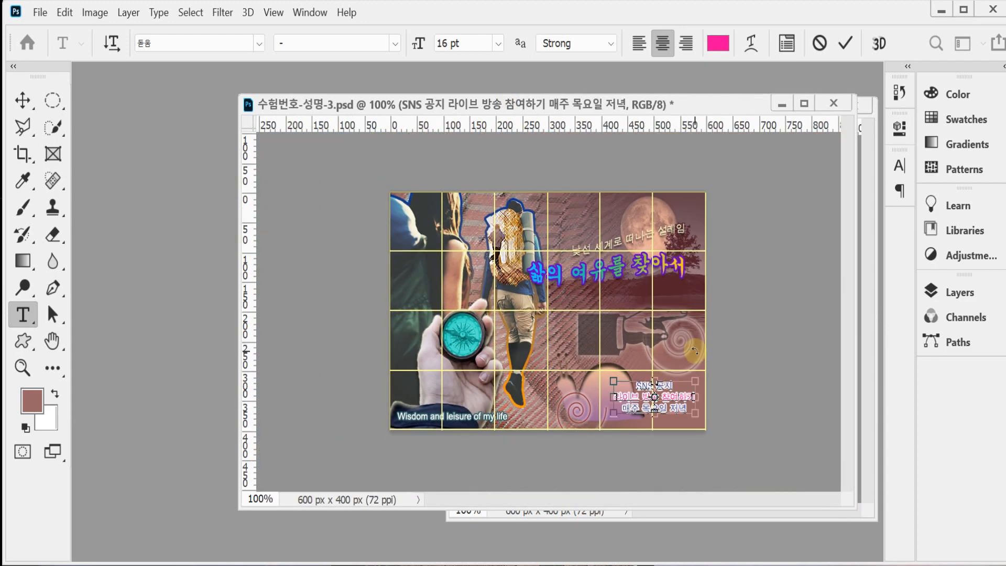
pyautogui.hotkey('ctrl', ';')
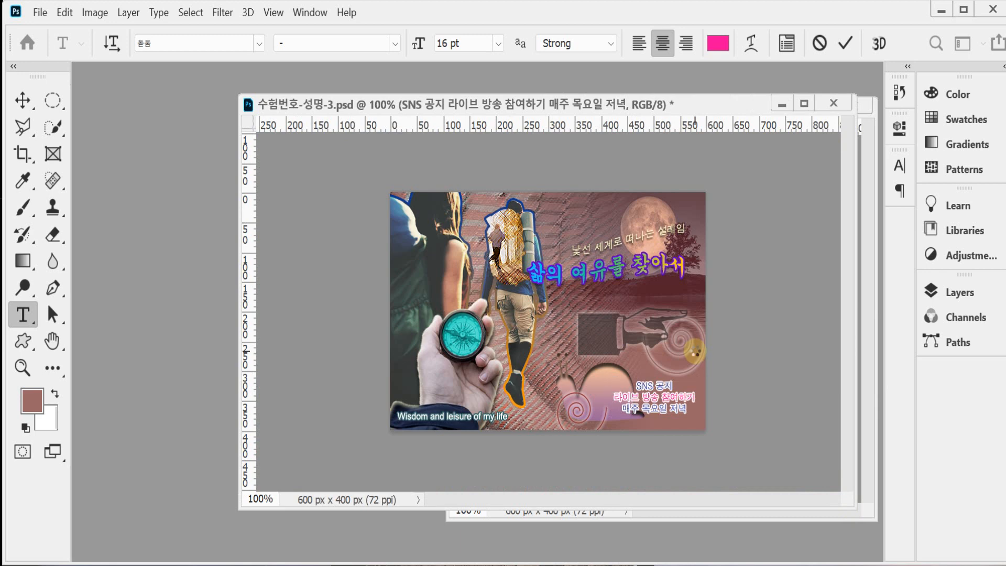
pyautogui.press('Escape')
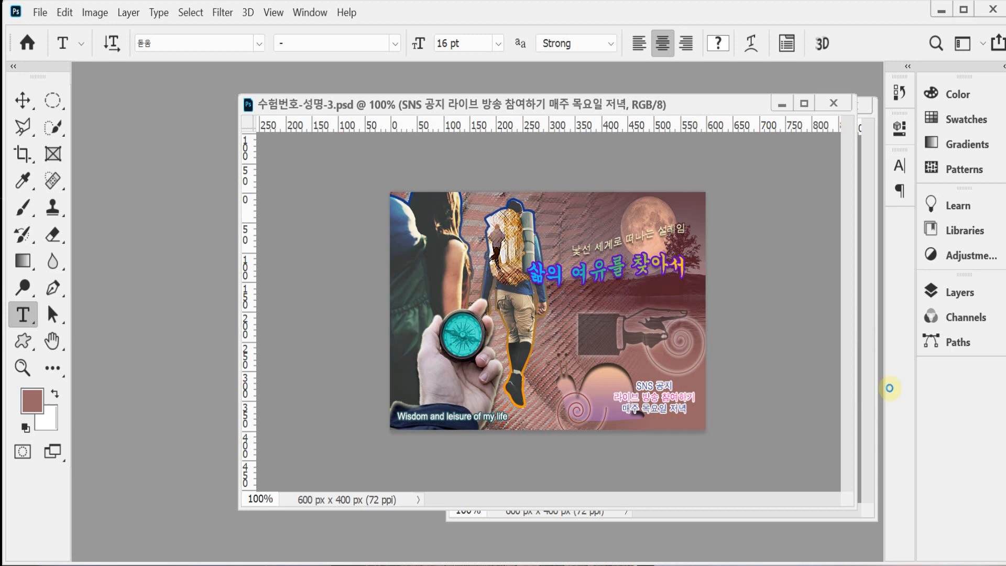
# Start saving the composite under a new format, choosing the GTQ folder in Documents (문서) and the JPEG file type
pyautogui.hotkey('ctrl', 'shift', 's')
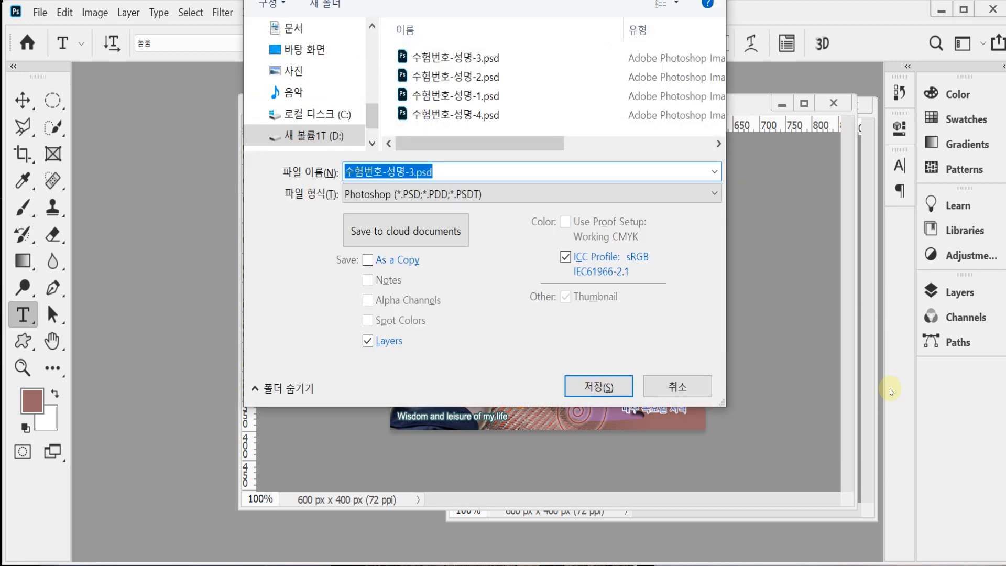
pyautogui.scroll(2, 346, 124)
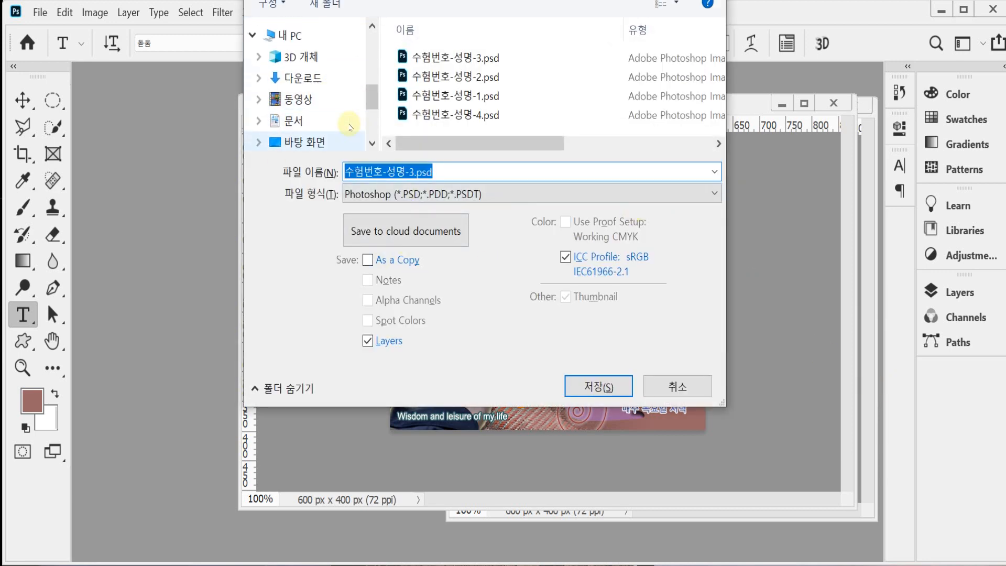
pyautogui.click(297, 35)
pyautogui.click(294, 120)
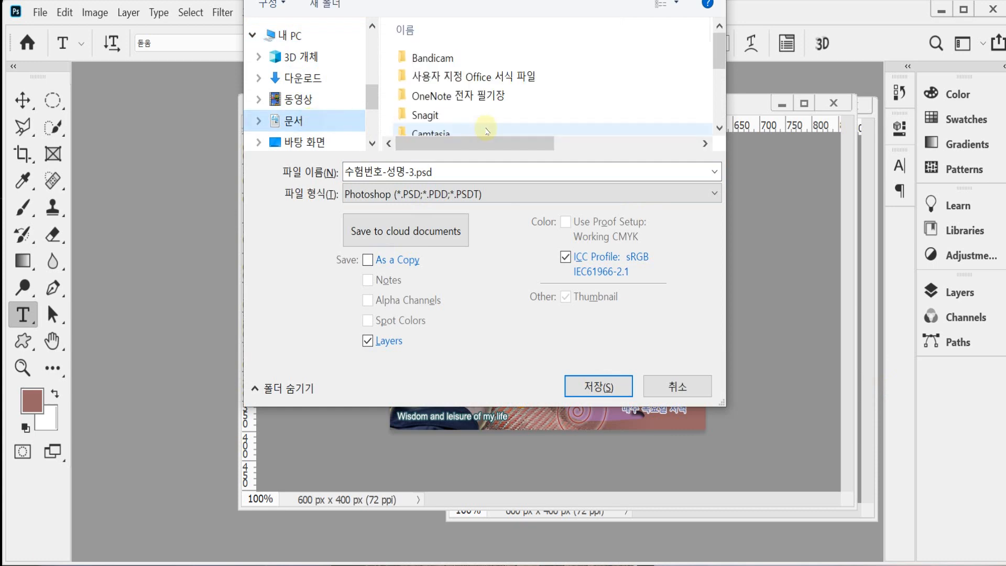
pyautogui.doubleClick(477, 128)
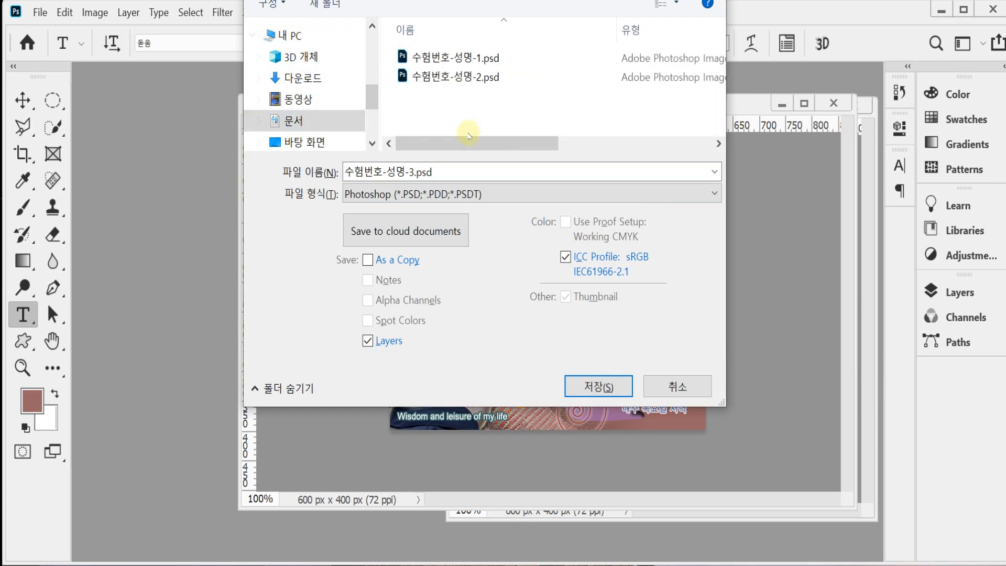
pyautogui.click(481, 194)
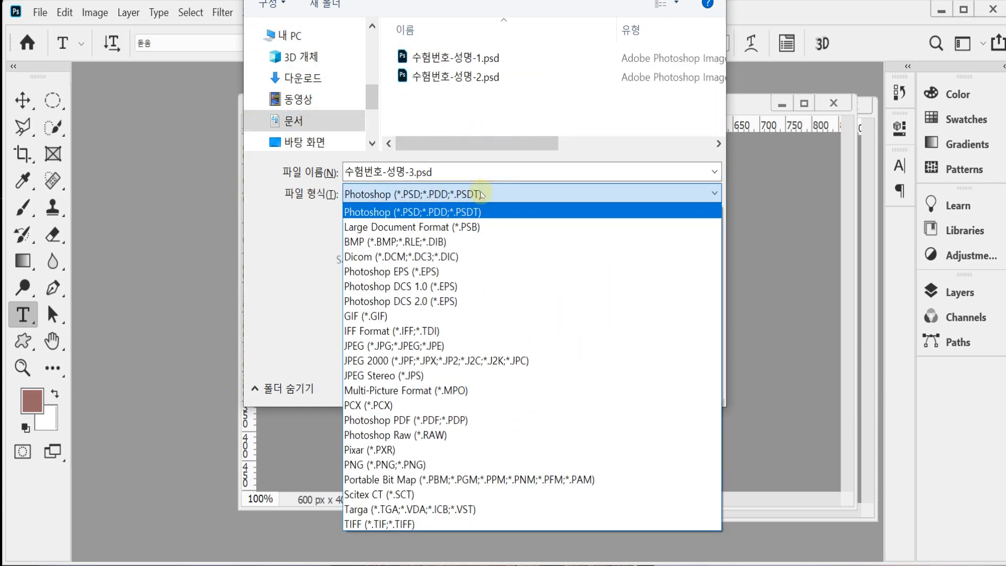
pyautogui.click(462, 346)
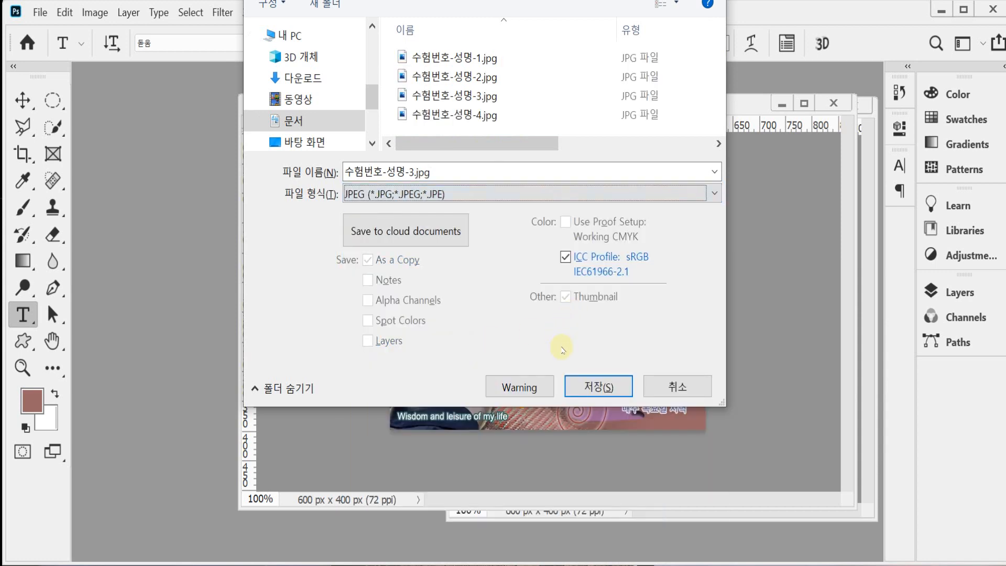
# Save the JPEG as 수험번호-성명-3.jpg, replacing the existing file, with image quality 8 (High)
pyautogui.click(598, 388)
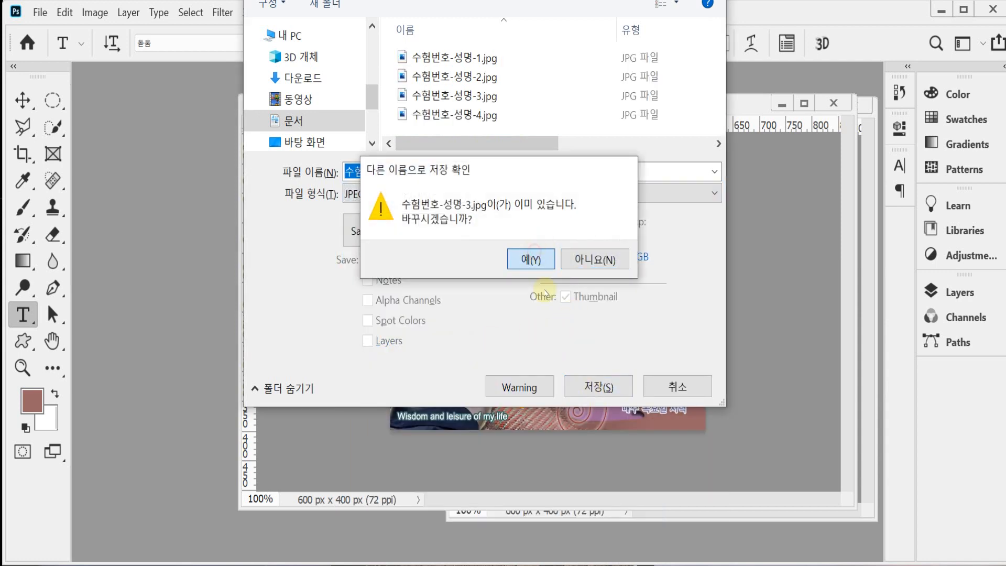
pyautogui.click(530, 259)
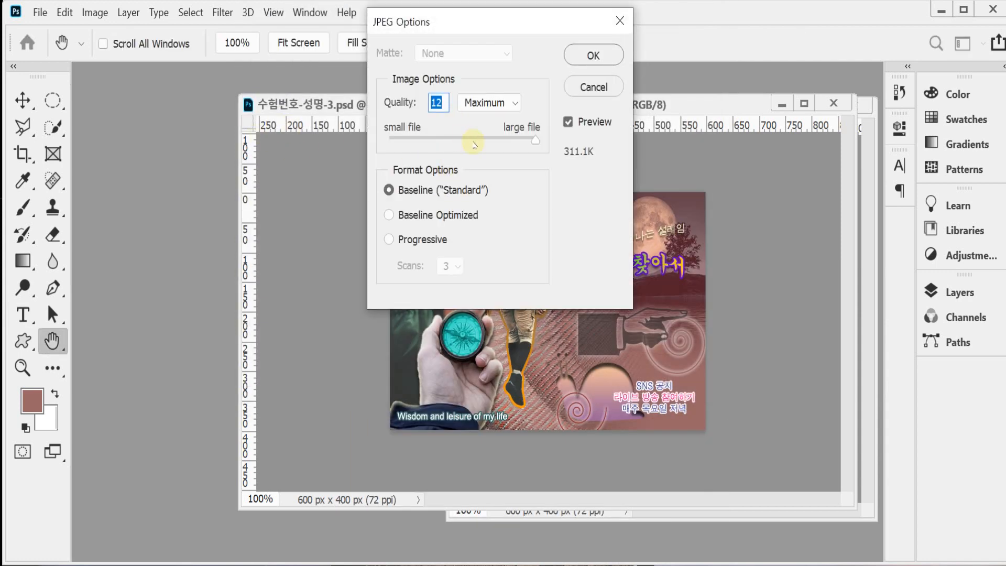
pyautogui.click(474, 141)
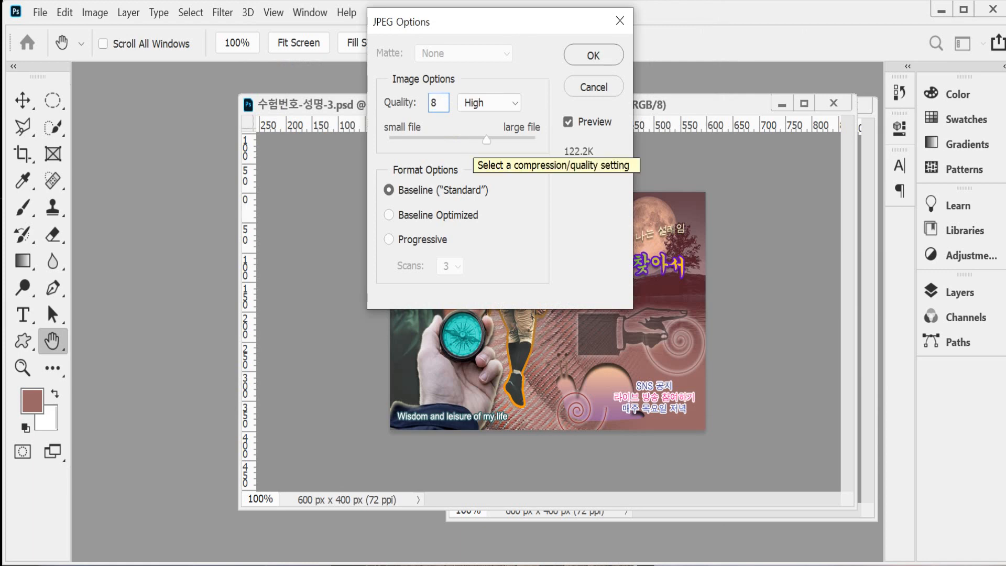
pyautogui.press('Return')
pyautogui.press('t')
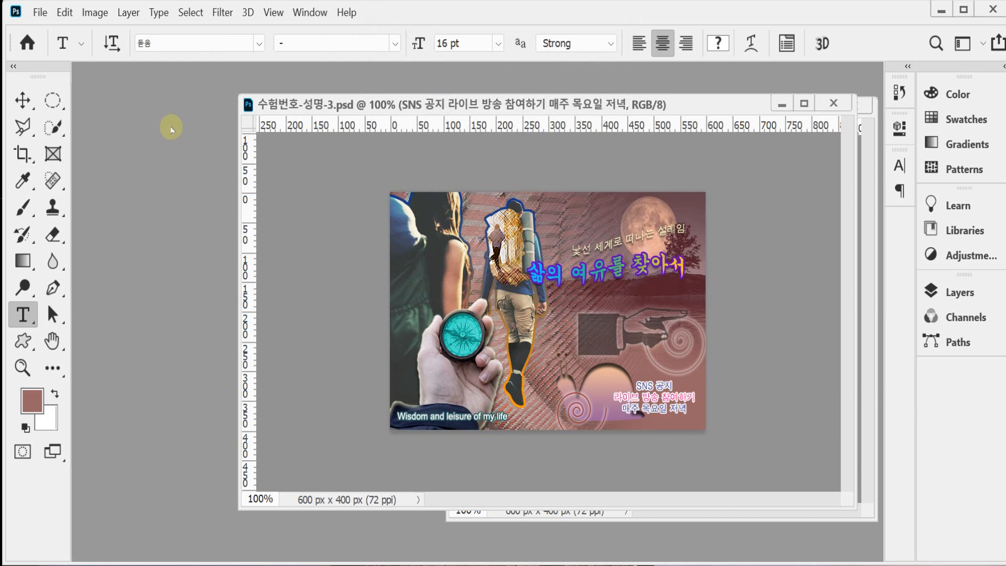
# Resize the image proportionally to 60 × 40 pixels
pyautogui.click(92, 13)
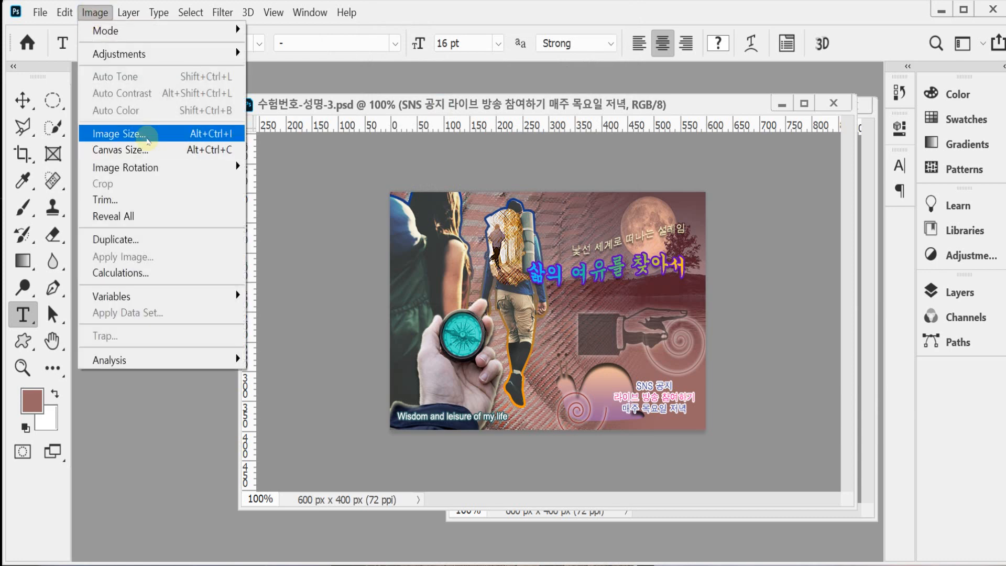
pyautogui.click(134, 134)
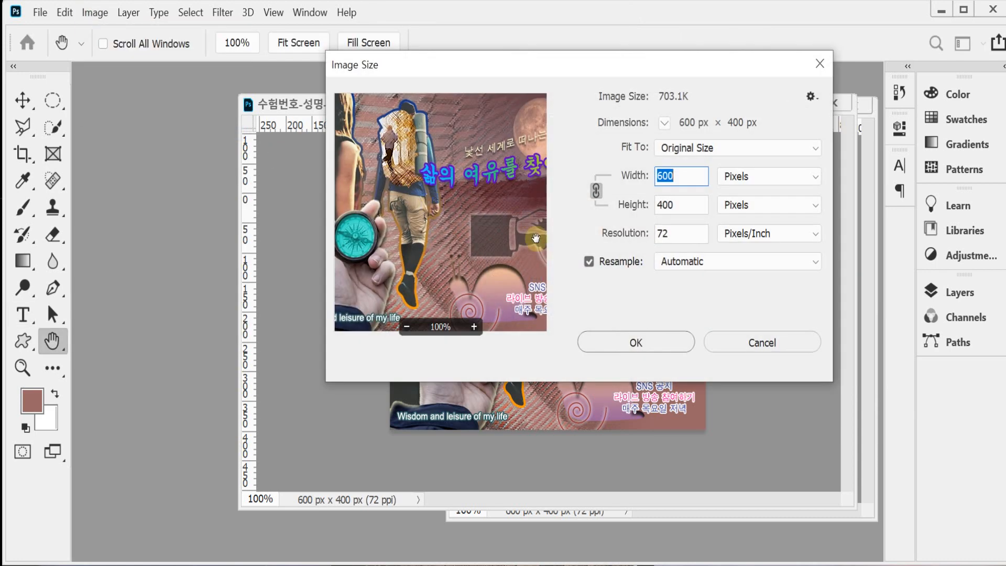
pyautogui.write('60')
pyautogui.click(636, 341)
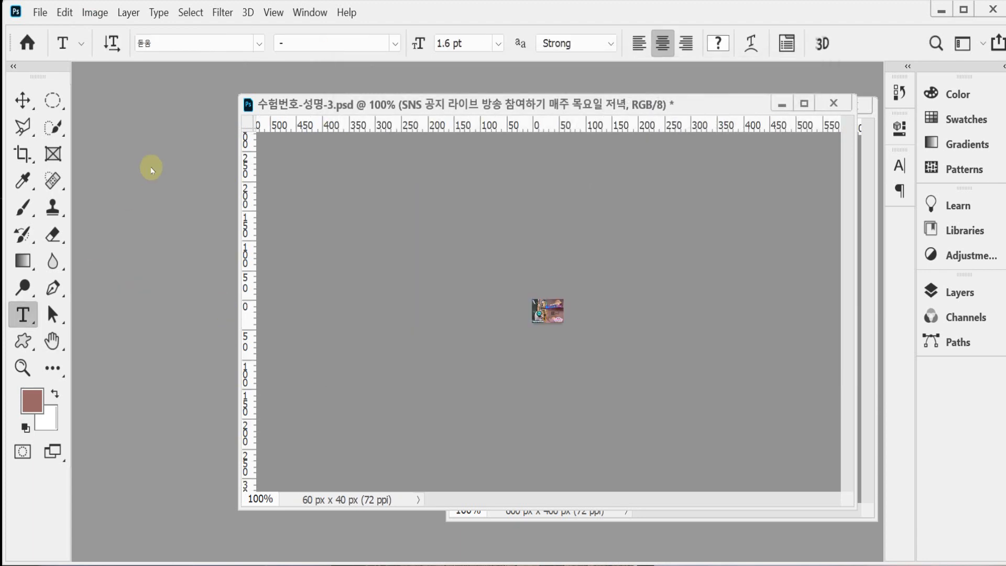
# Save the reduced document as 수험번호-성명-3.psd in Photoshop format in the GTQ folder of Documents (문서)
pyautogui.hotkey('ctrl', 'shift', 's')
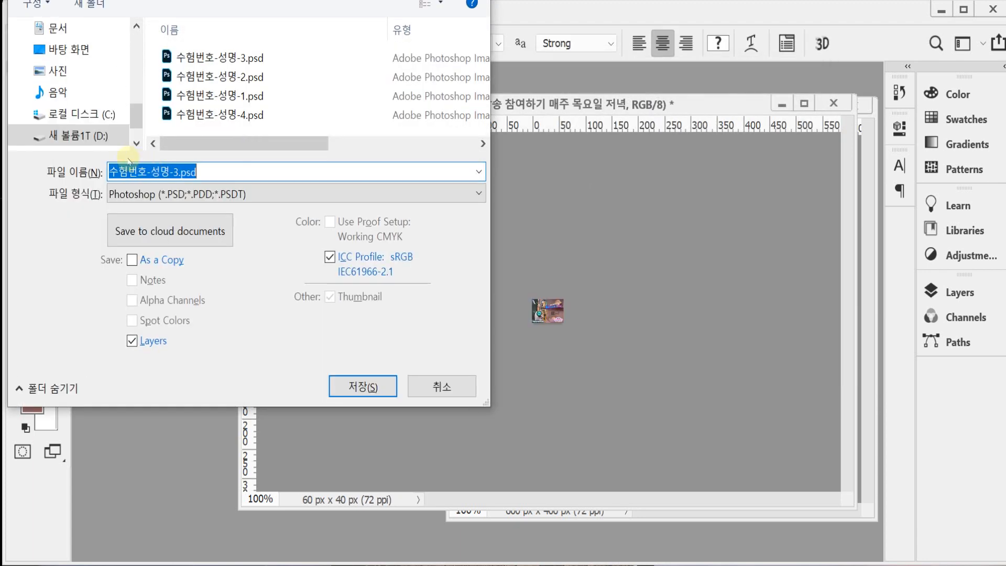
pyautogui.click(57, 28)
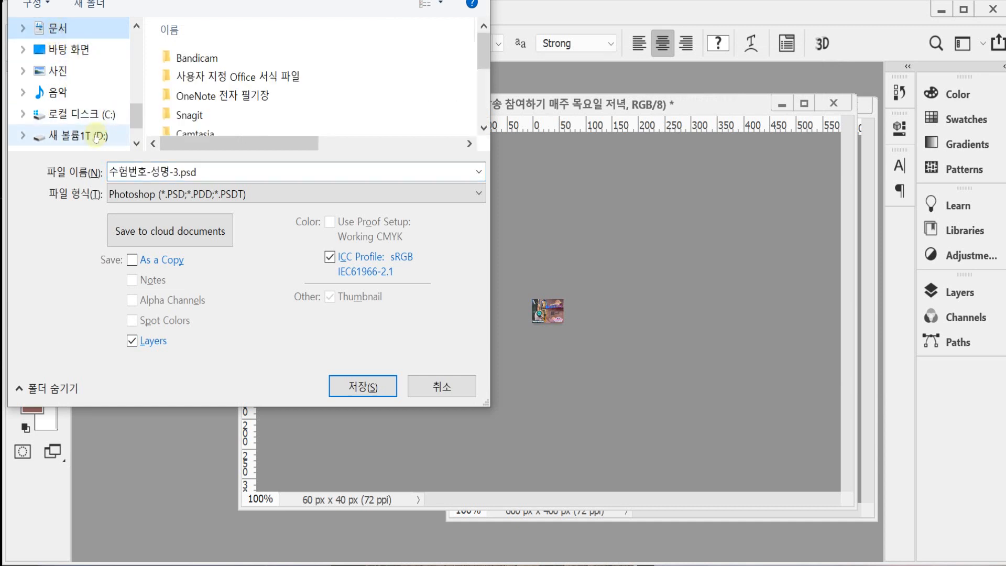
pyautogui.scroll(-1, 131, 131)
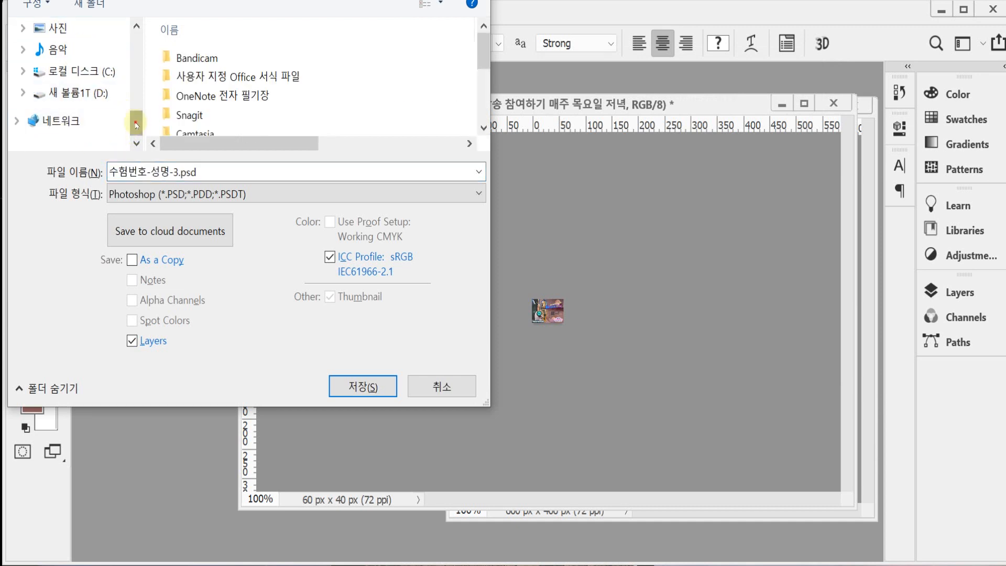
pyautogui.scroll(2, 131, 131)
pyautogui.scroll(-3, 235, 87)
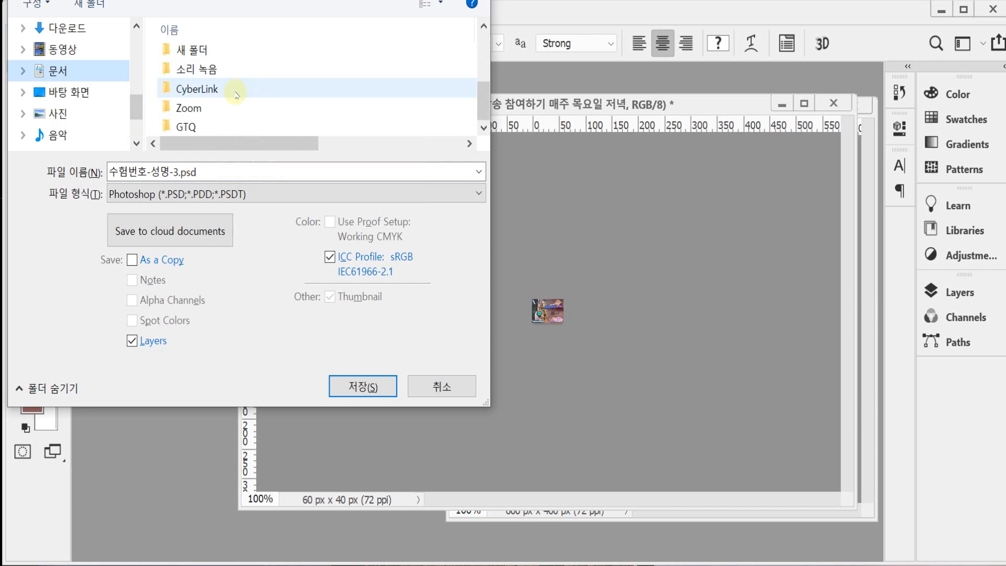
pyautogui.click(220, 128)
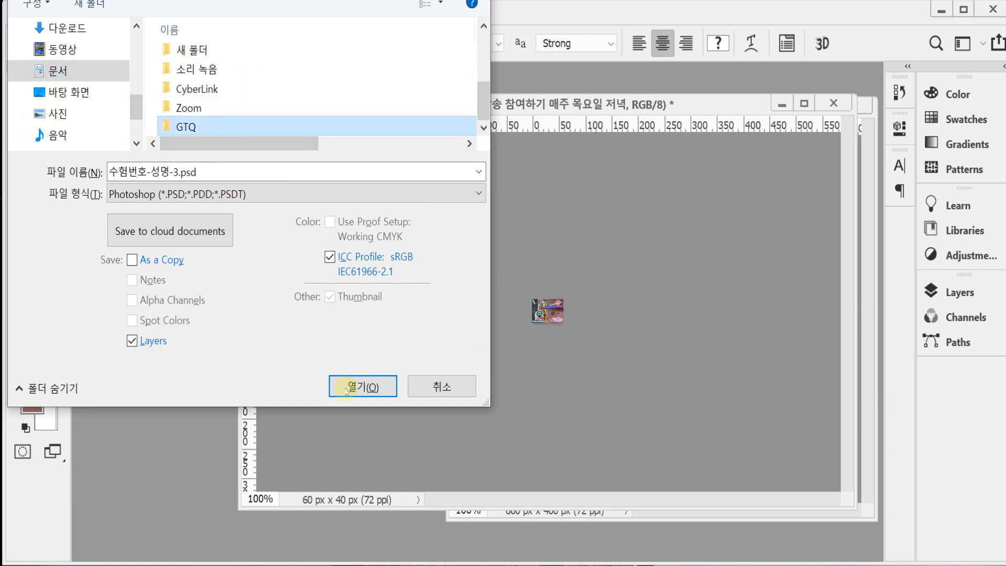
pyautogui.doubleClick(167, 127)
pyautogui.click(363, 386)
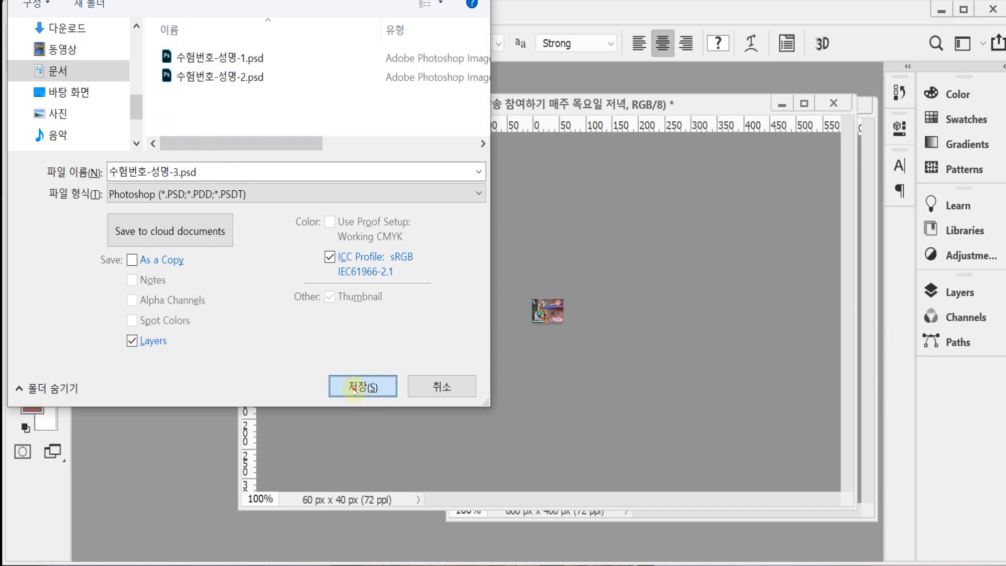